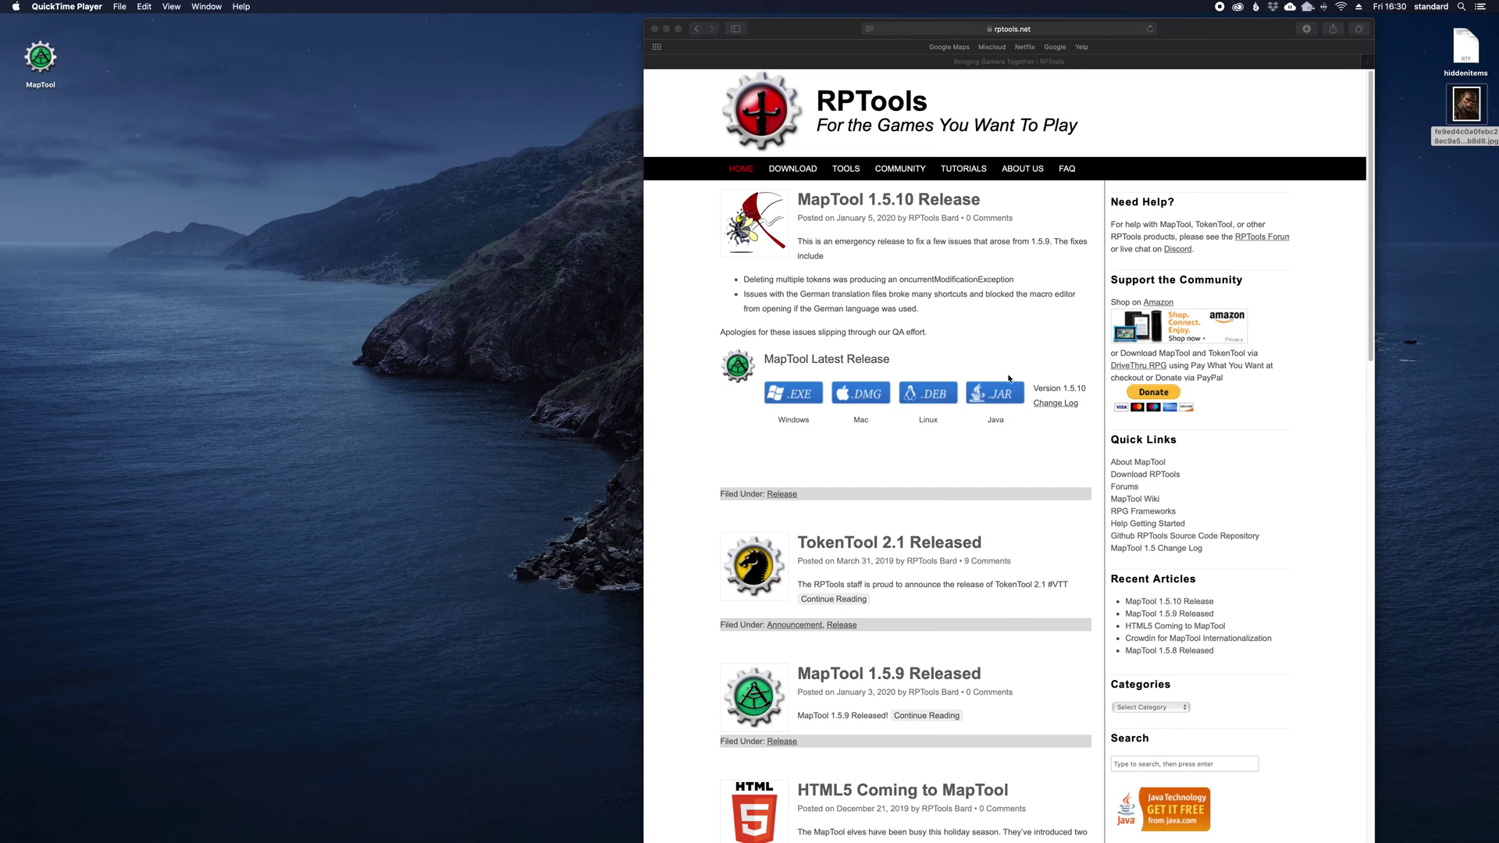
# - Load the RPTools Tools page listing MapTool, TokenTool, InitiativeTool, CharacterTool and DiceTool
pyautogui.click(852, 168)
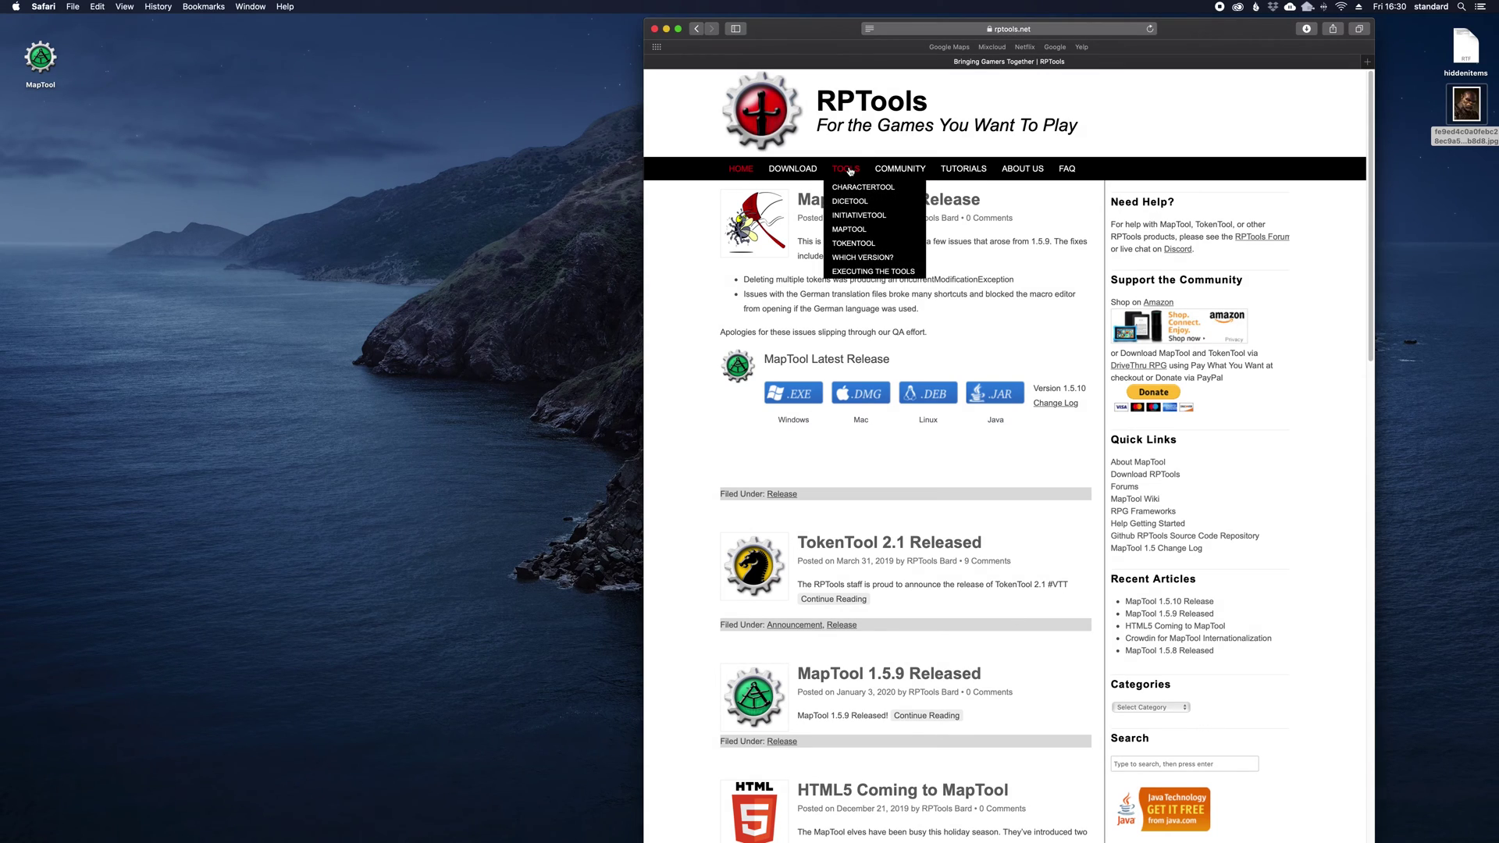
pyautogui.click(850, 170)
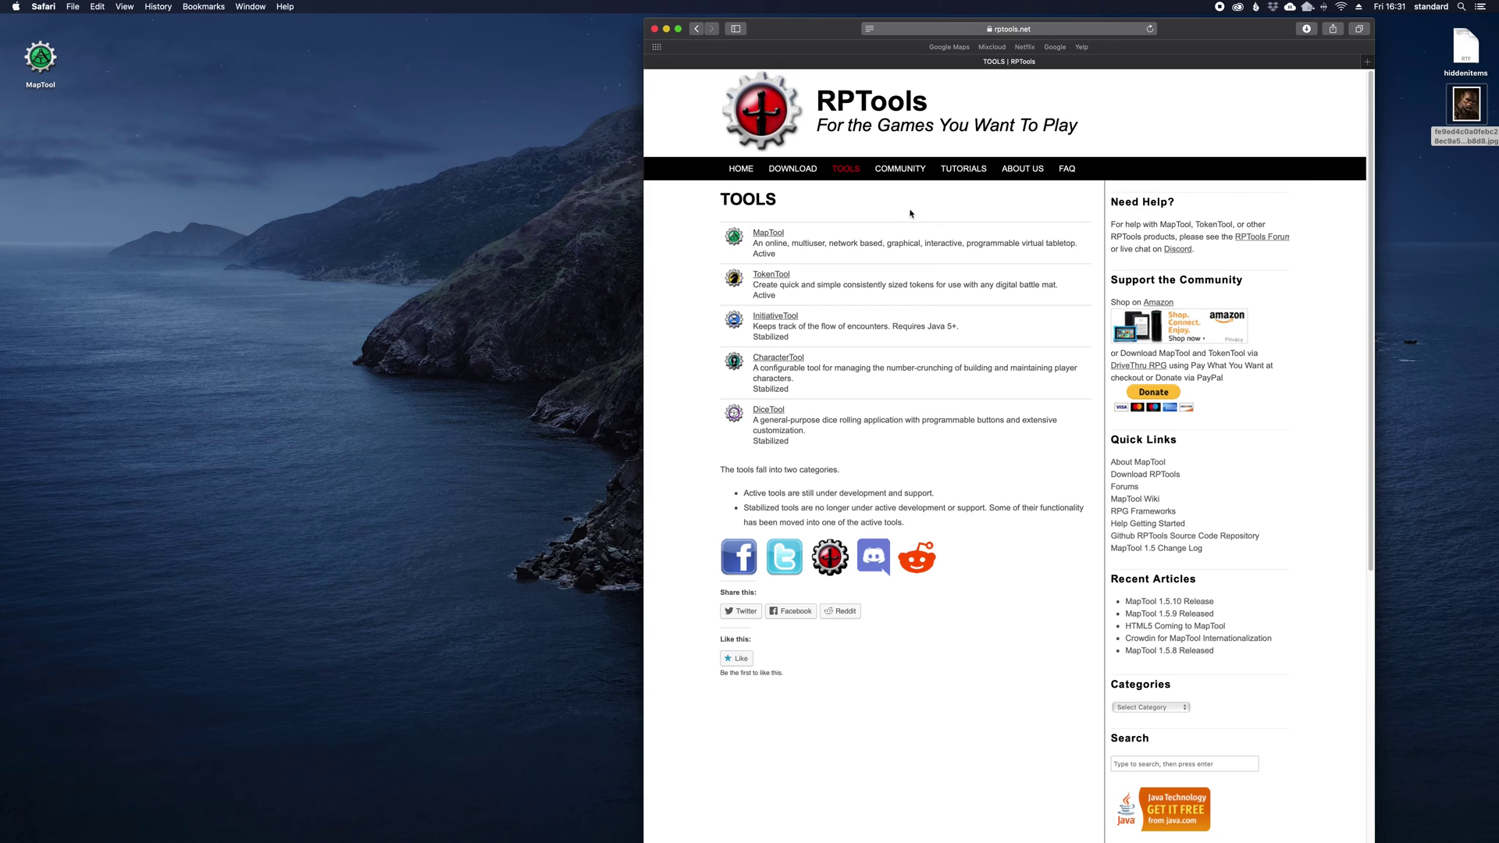
# - Open the RPTools forum index in a new tab, then go back to the Tools tab
pyautogui.rightClick(1126, 486)
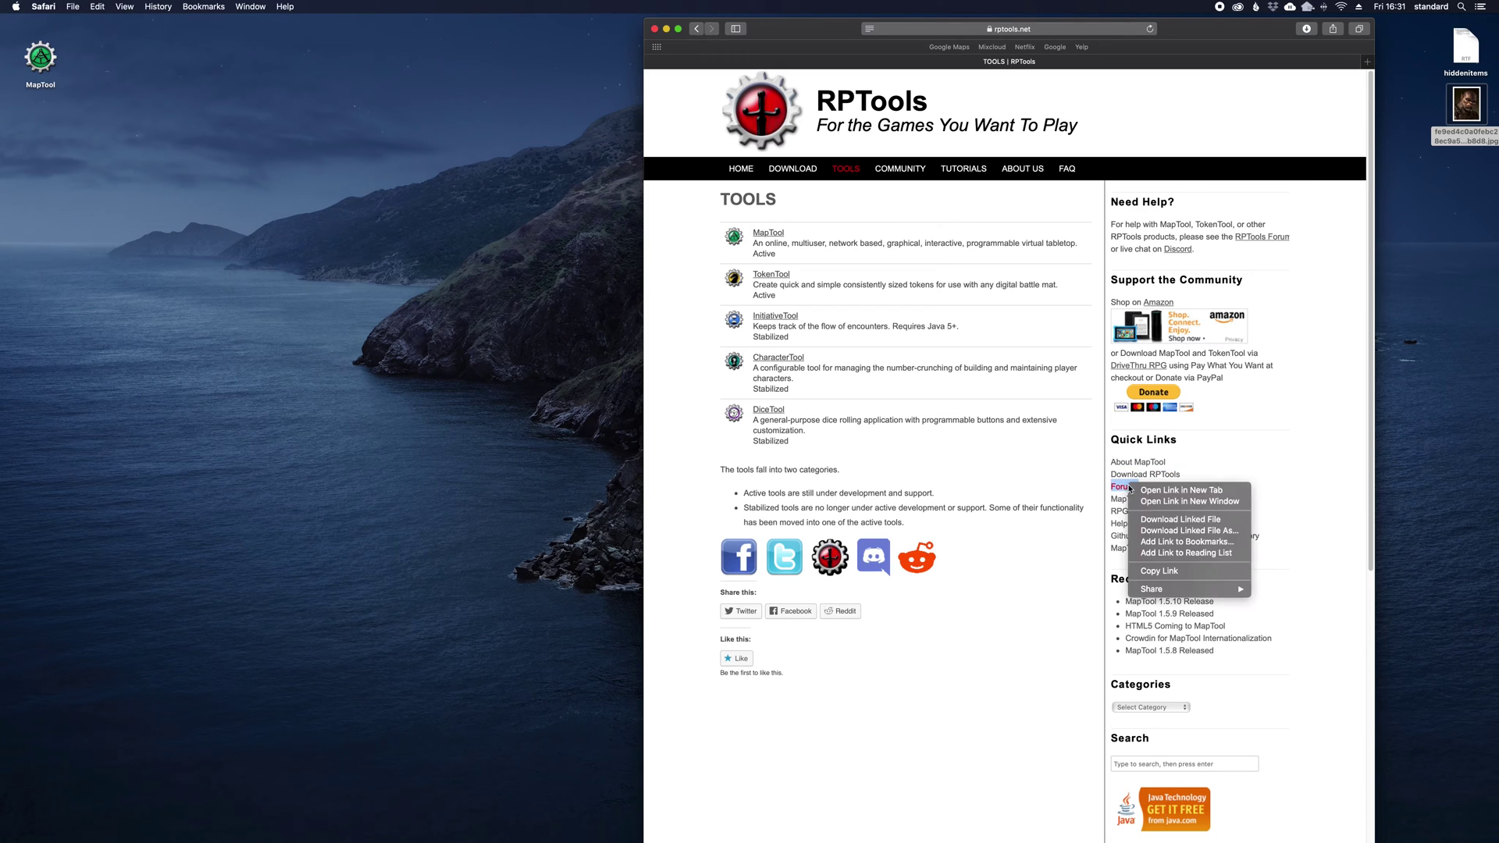
pyautogui.click(1171, 490)
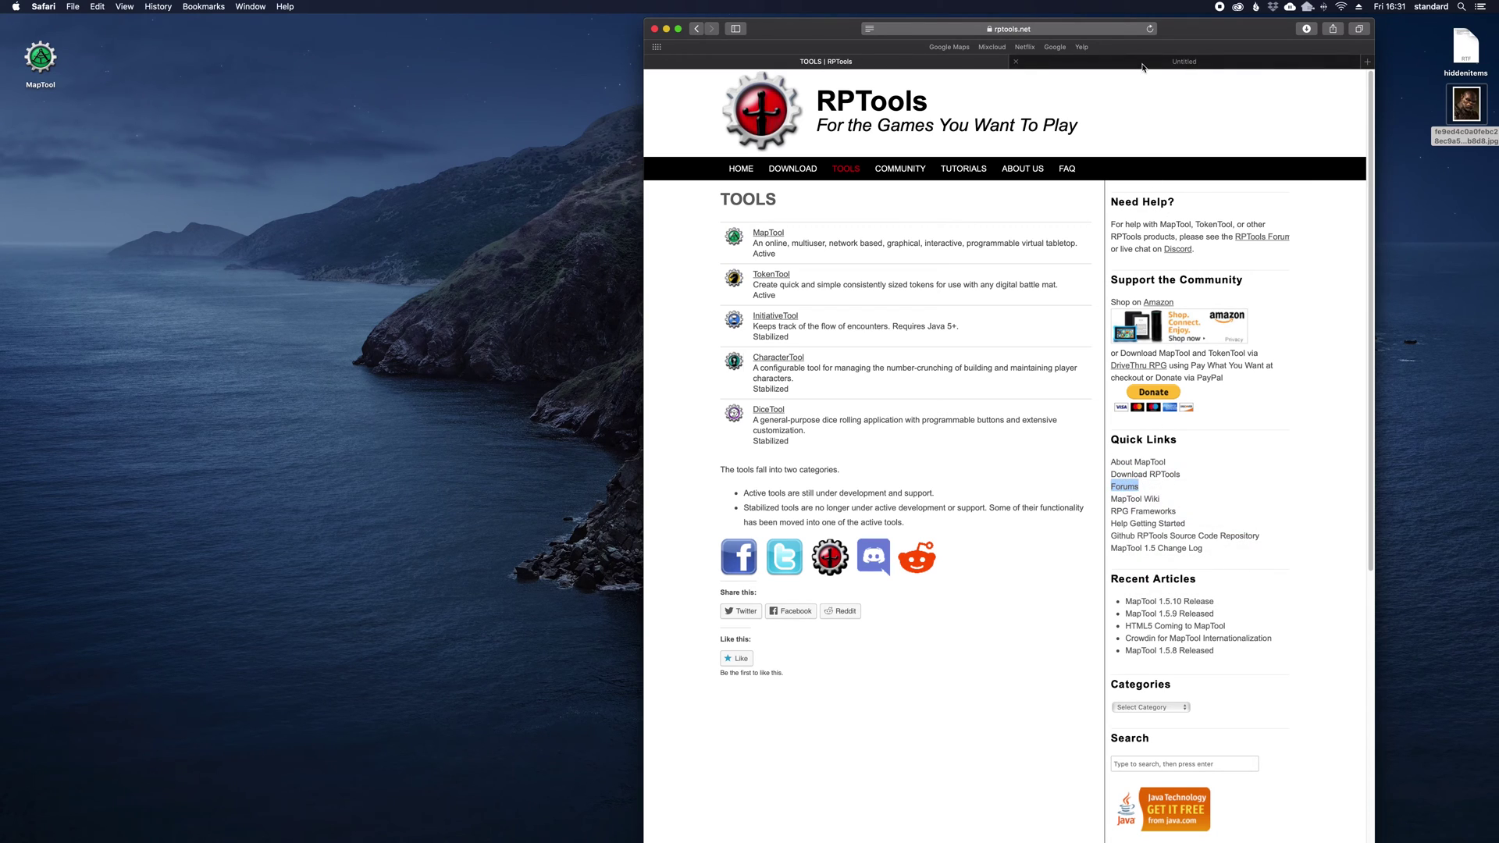
pyautogui.click(1144, 63)
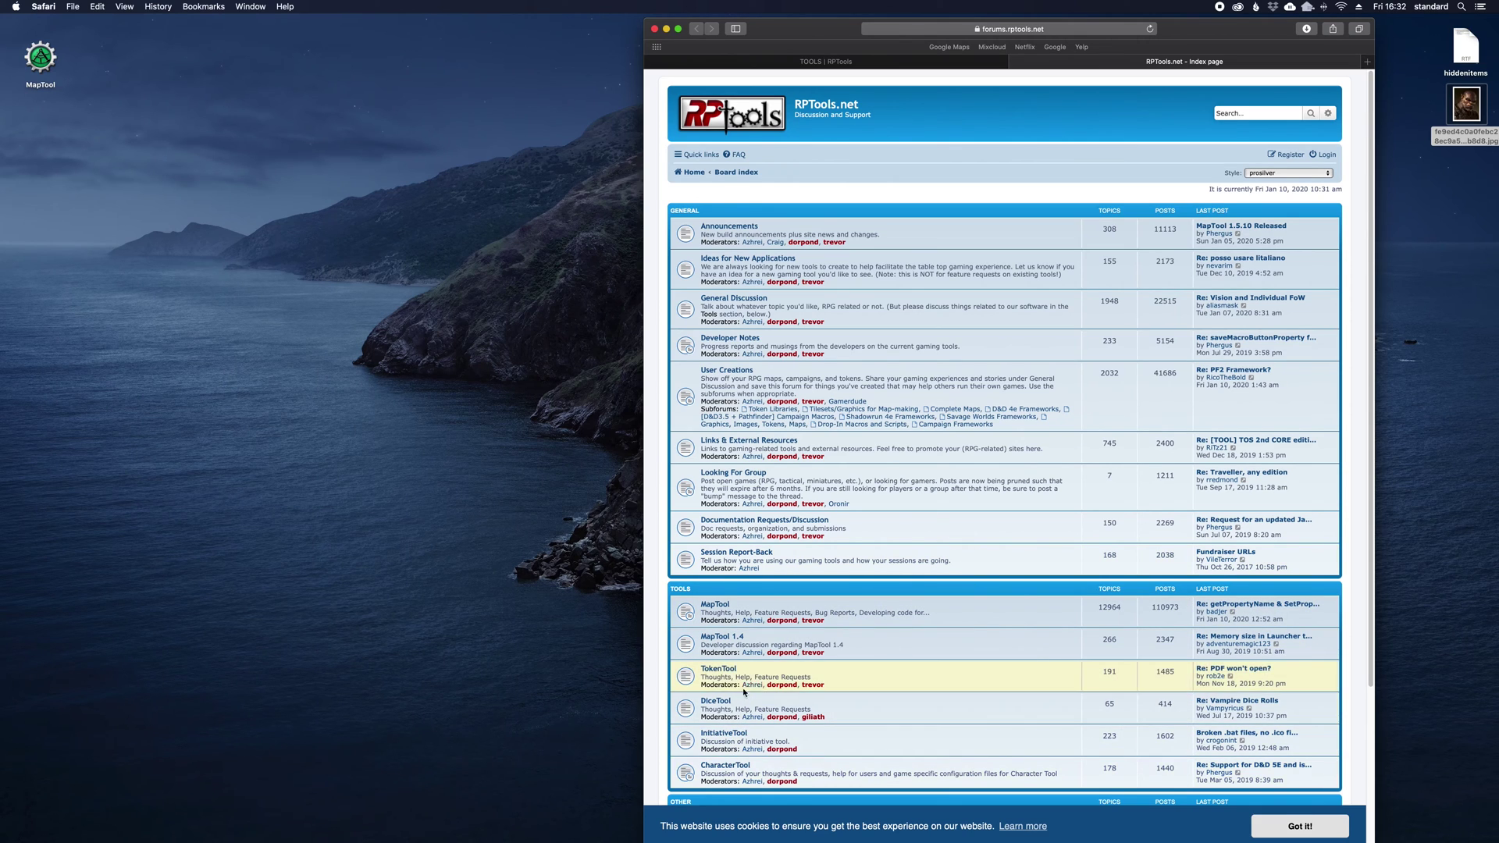
pyautogui.click(983, 66)
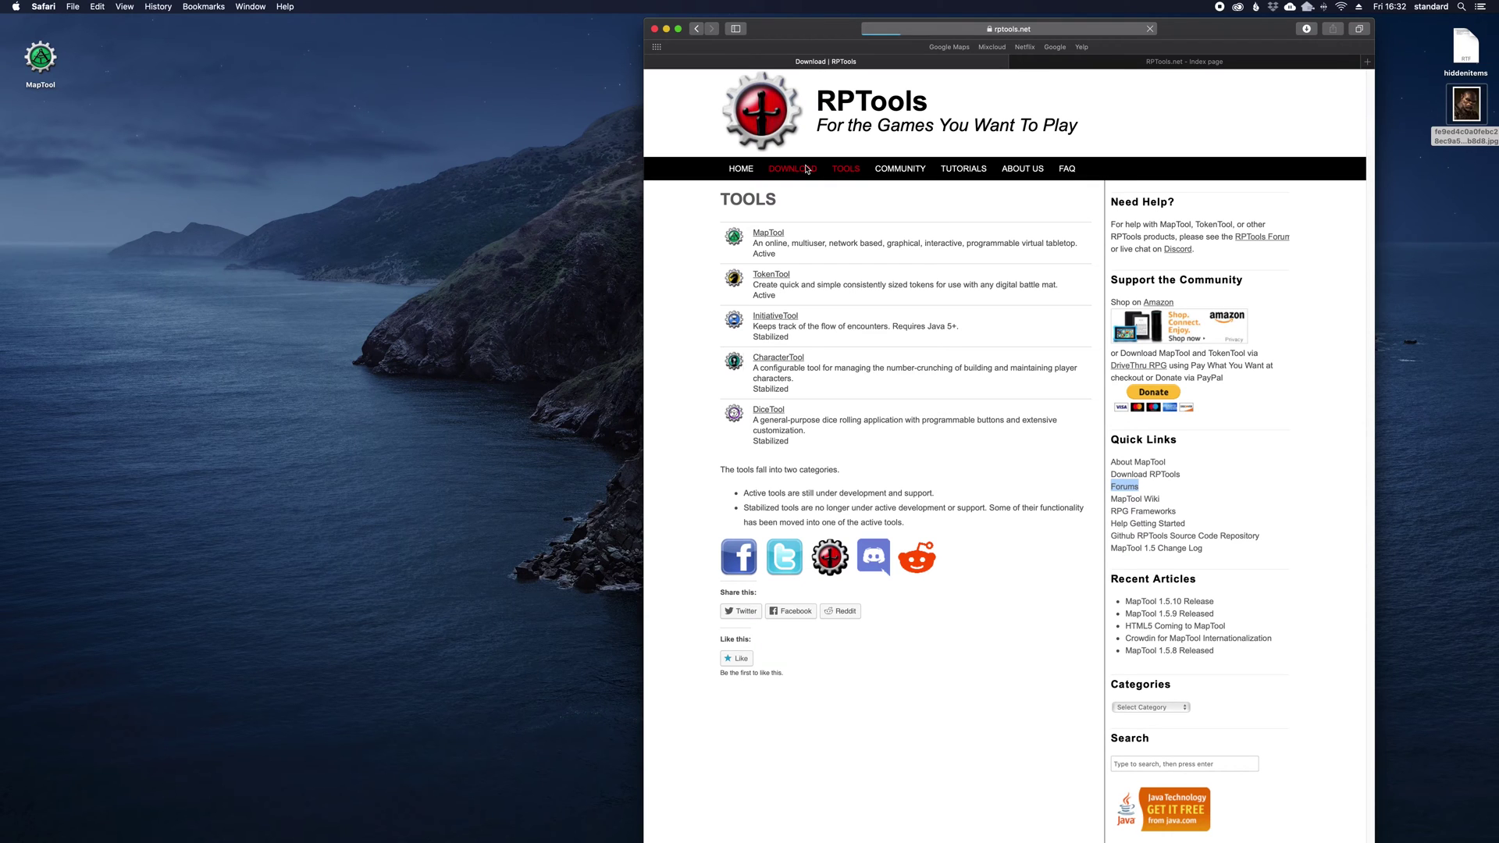
# - Download the TokenTool-2.1.dmg Mac release from the RPTools Download page
pyautogui.click(793, 168)
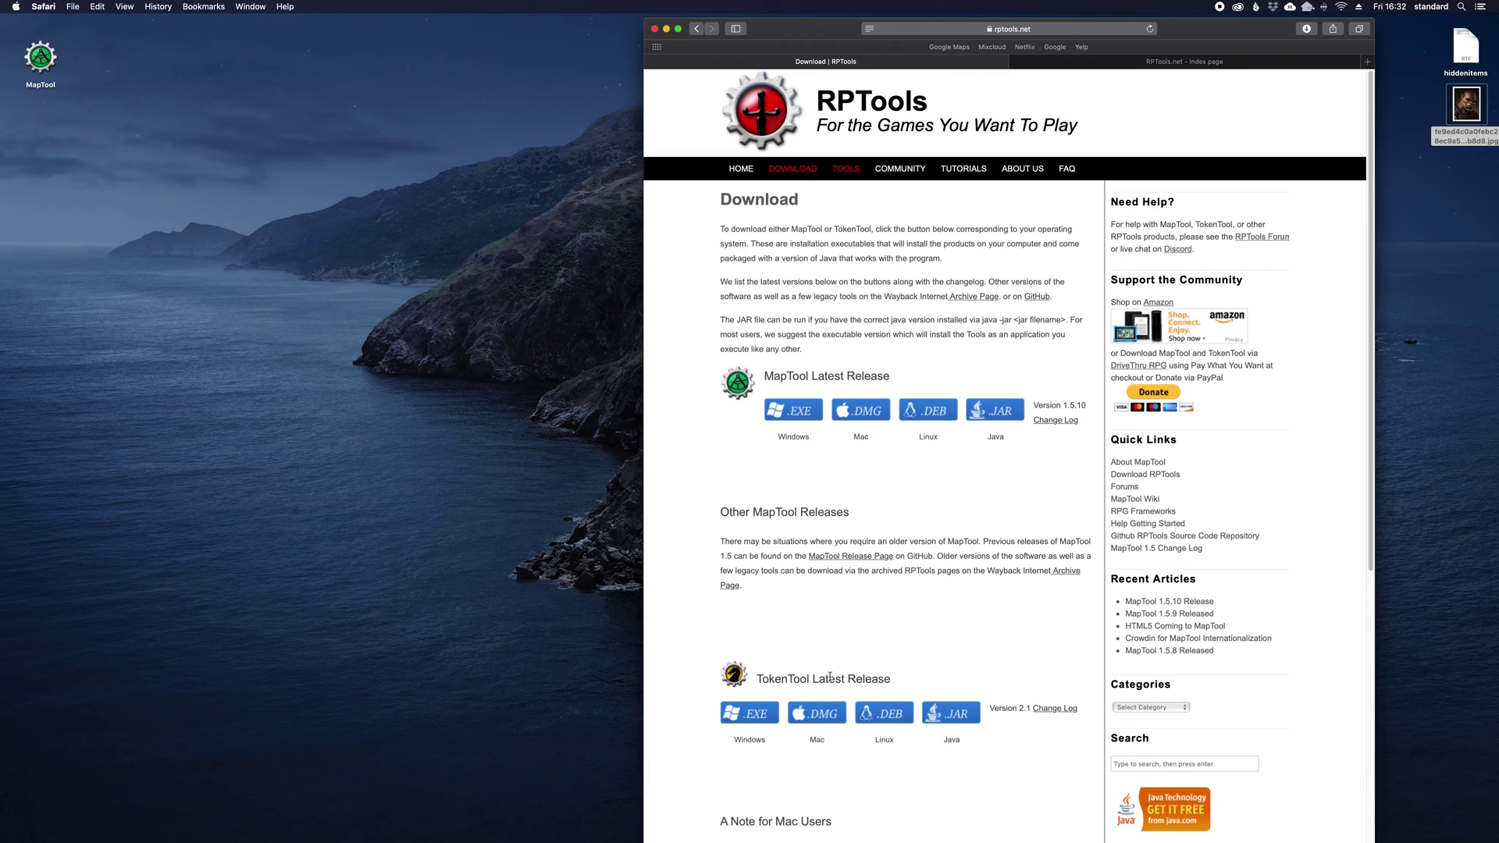
pyautogui.click(822, 716)
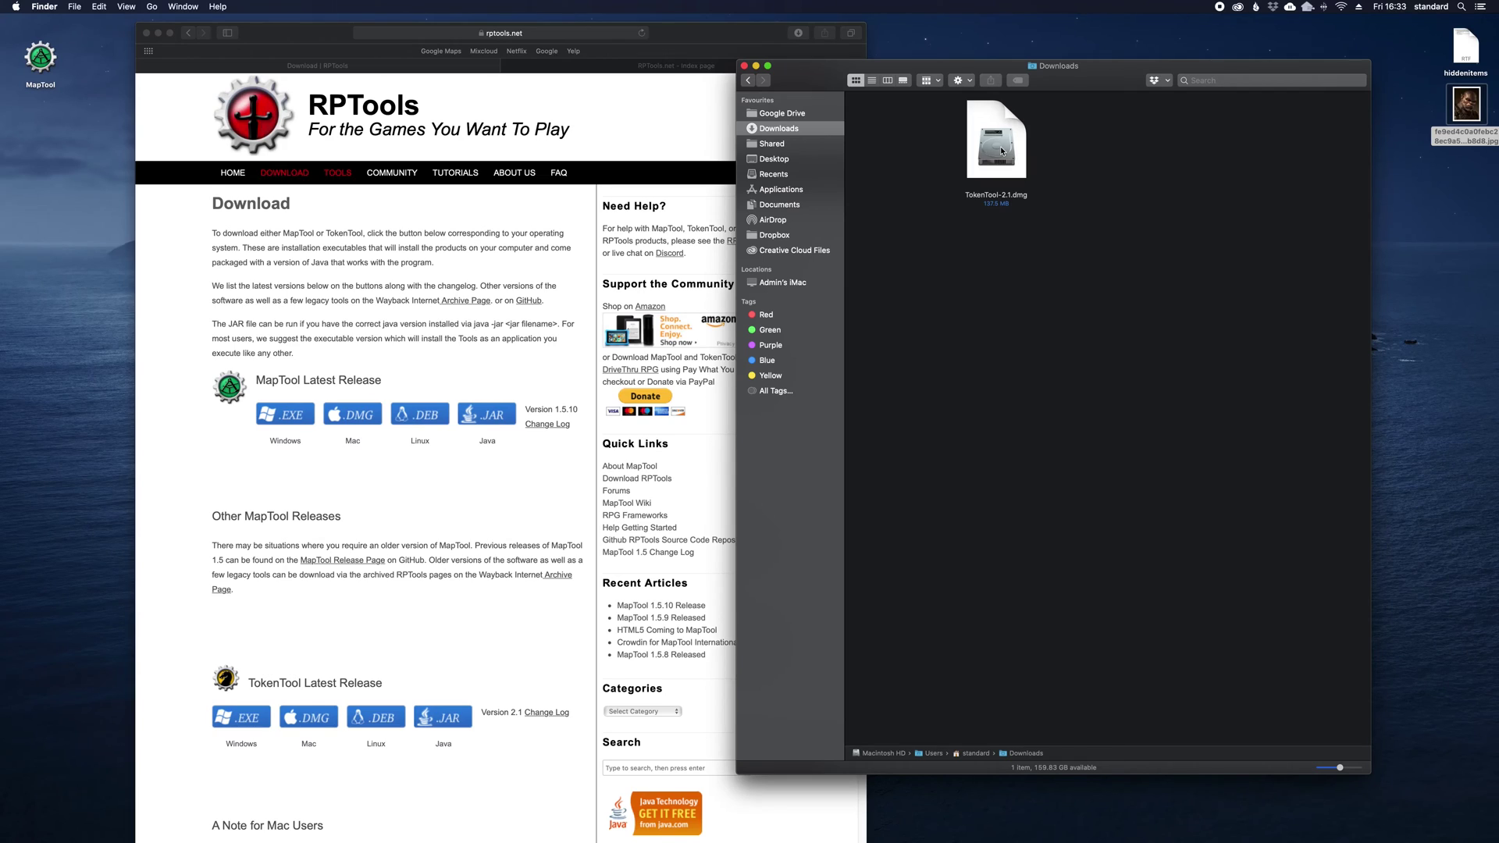
# - Mount TokenTool-2.1.dmg, accept the licence, copy TokenTool to the desktop and launch it
pyautogui.doubleClick(1002, 151)
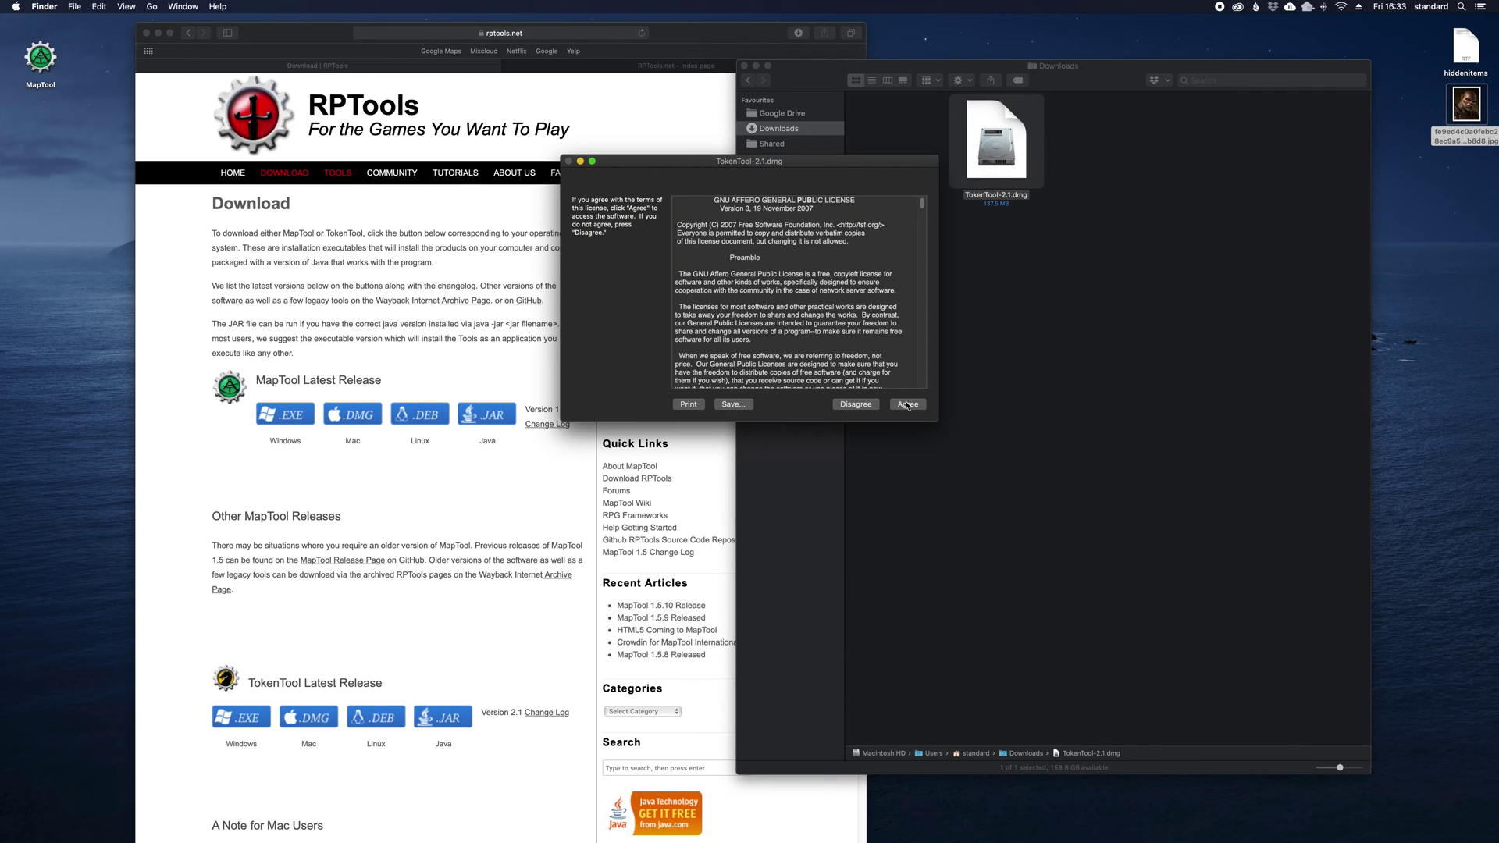
pyautogui.click(907, 405)
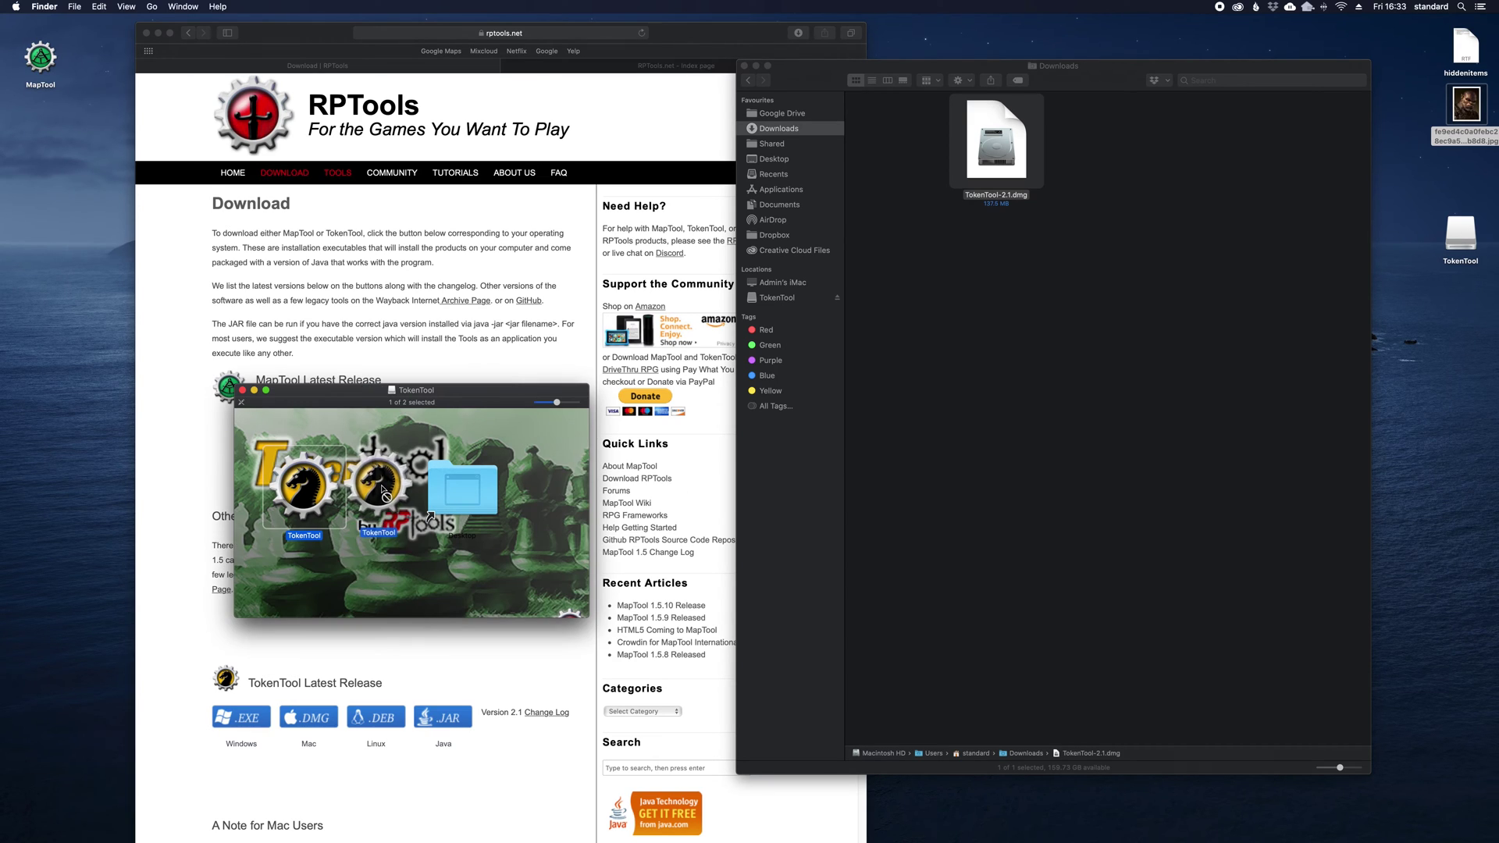
pyautogui.moveTo(304, 484); pyautogui.dragTo(474, 495)
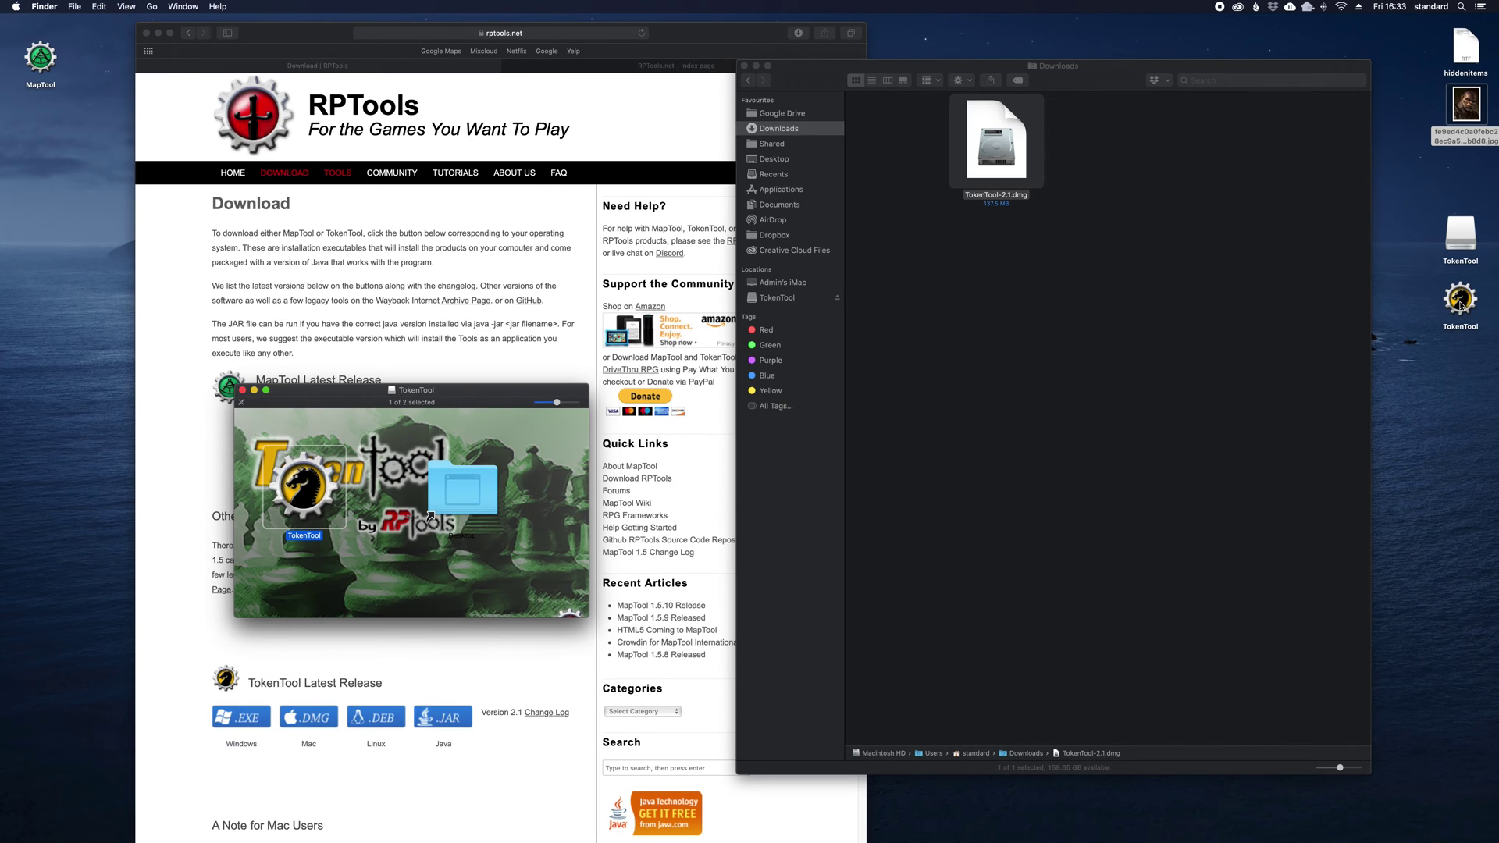
pyautogui.click(1460, 302)
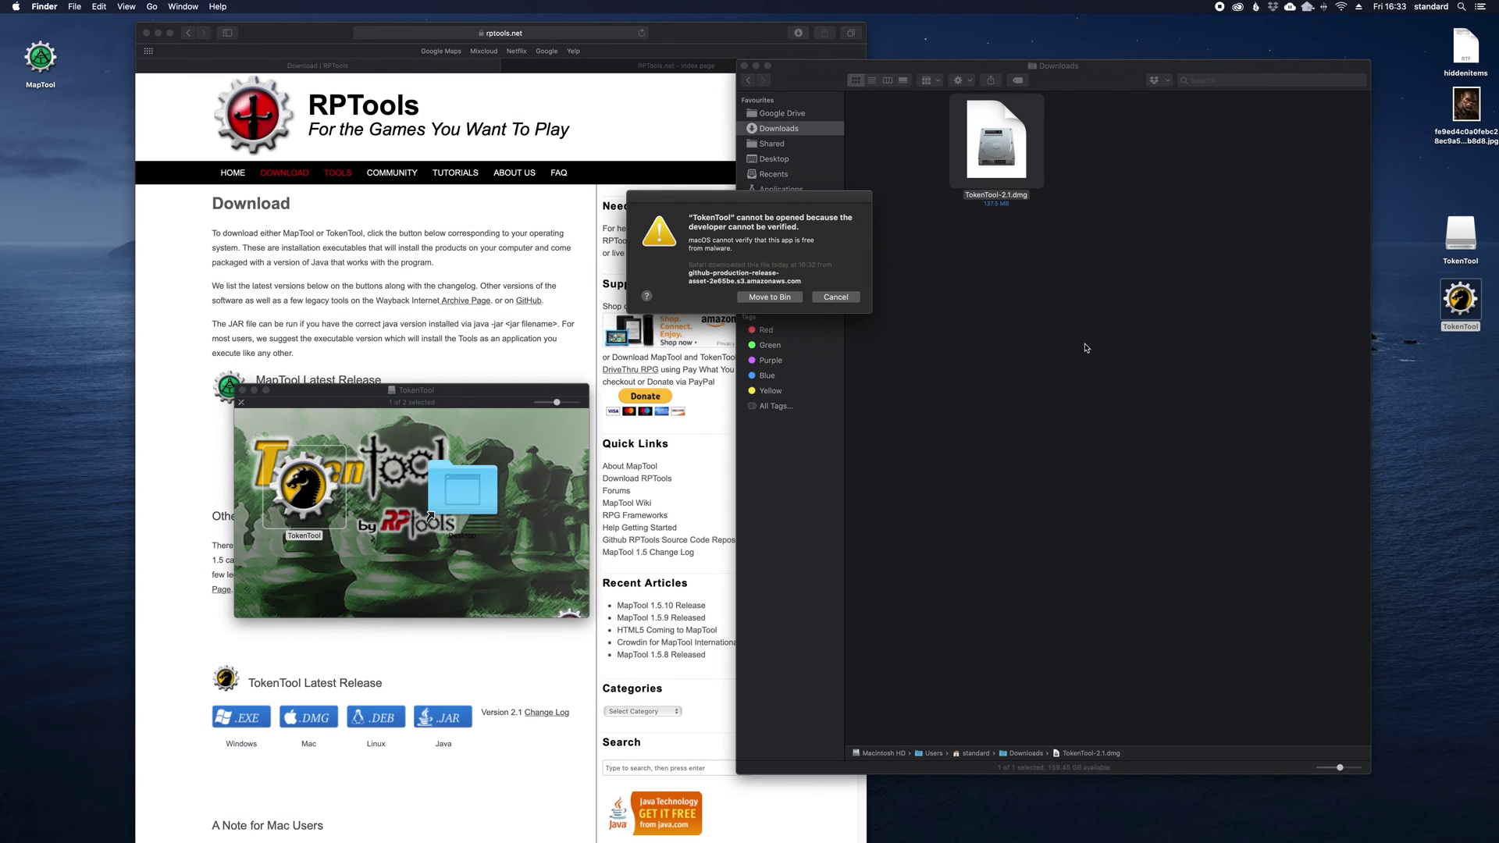
pyautogui.click(850, 298)
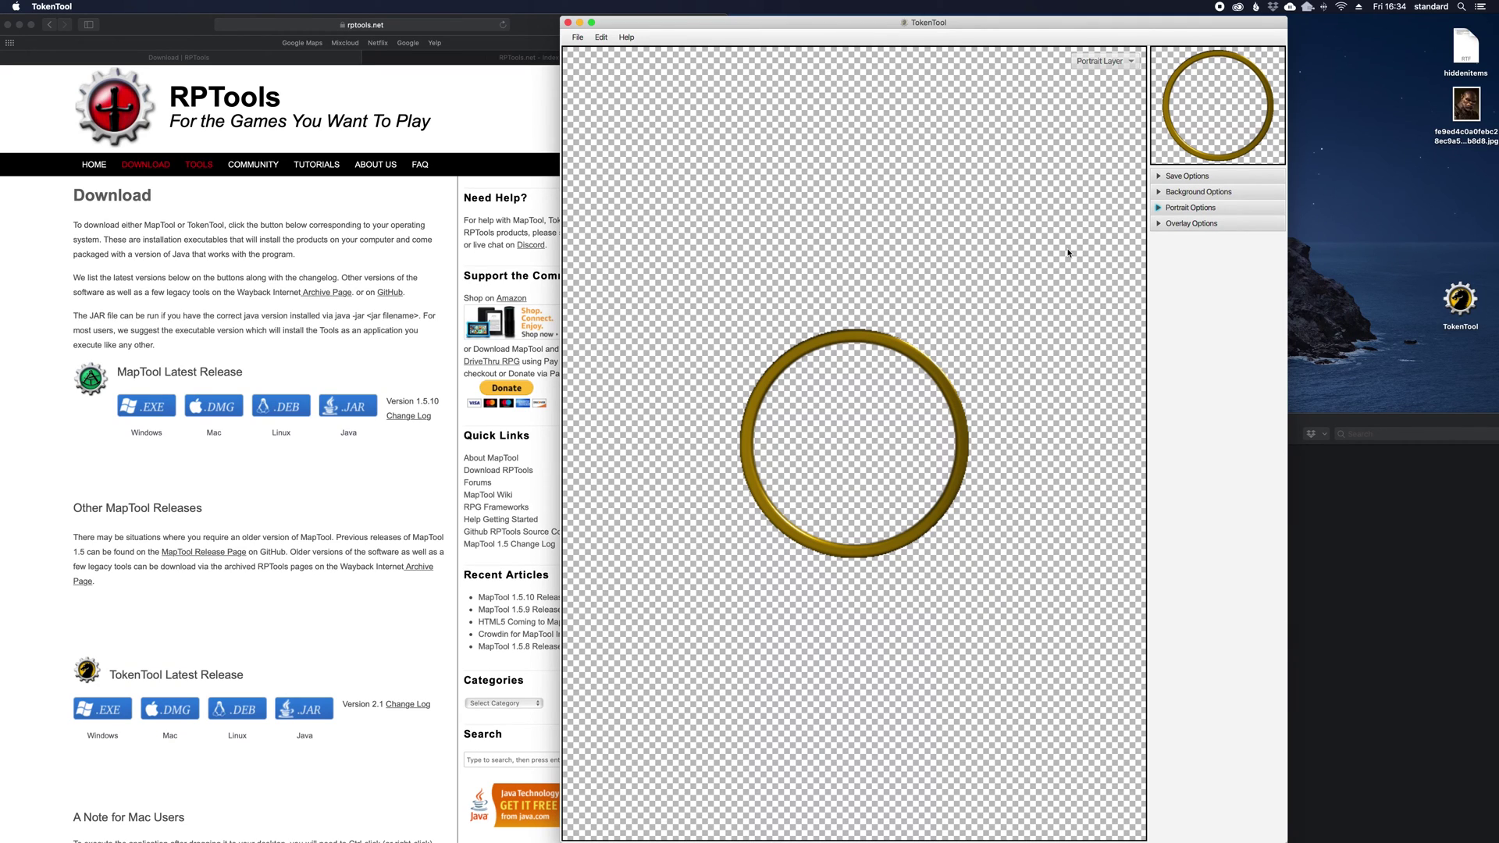
# - Check that the token filename is orc in Save Options
pyautogui.click(1162, 175)
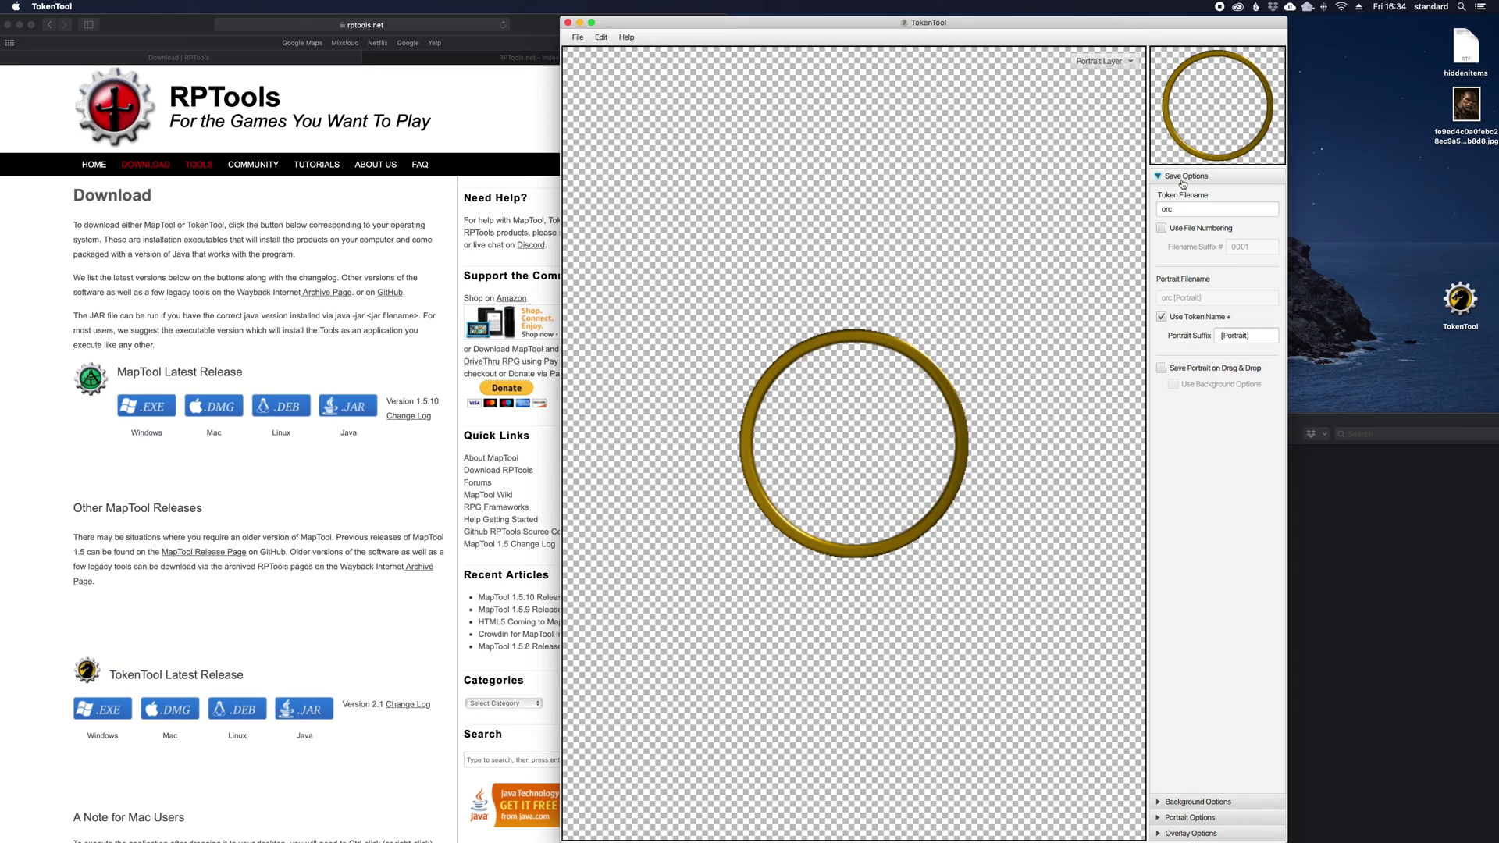
pyautogui.doubleClick(1167, 209)
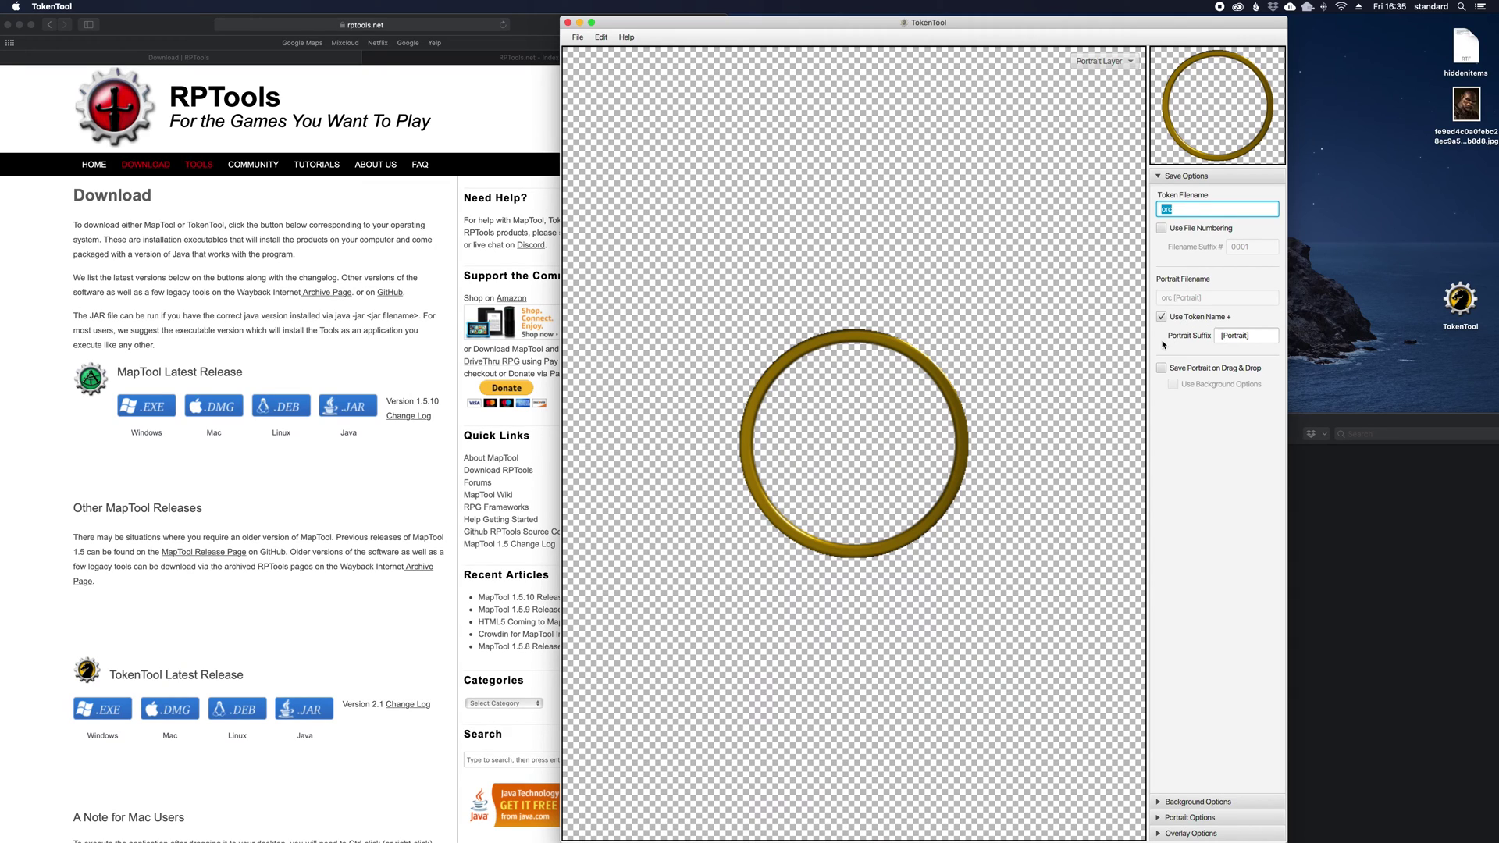
pyautogui.click(1159, 178)
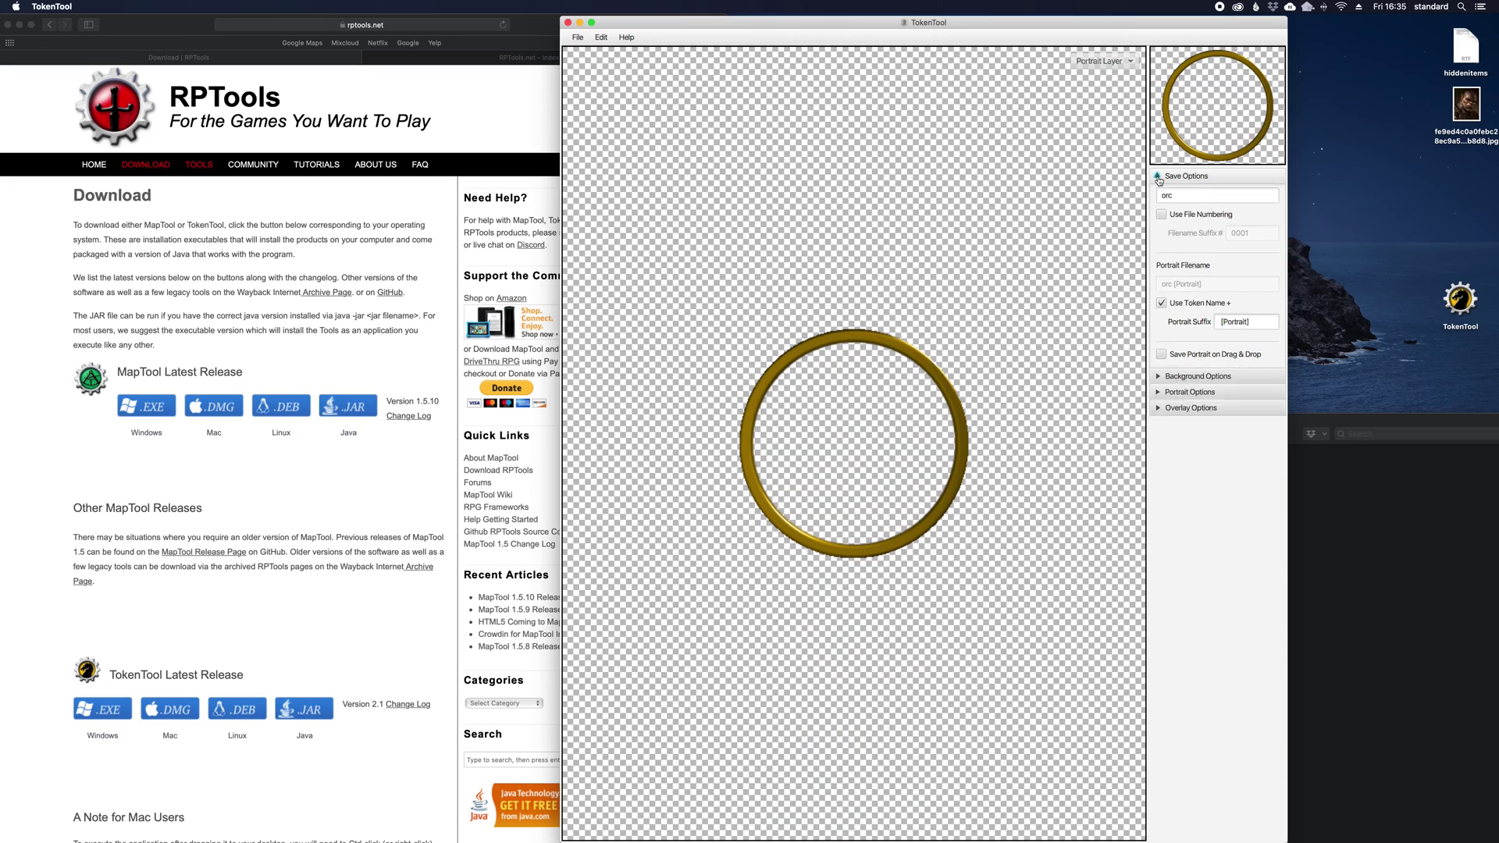
# - Review background and portrait settings, then list overlay categories with Recent collapsed
pyautogui.click(1158, 193)
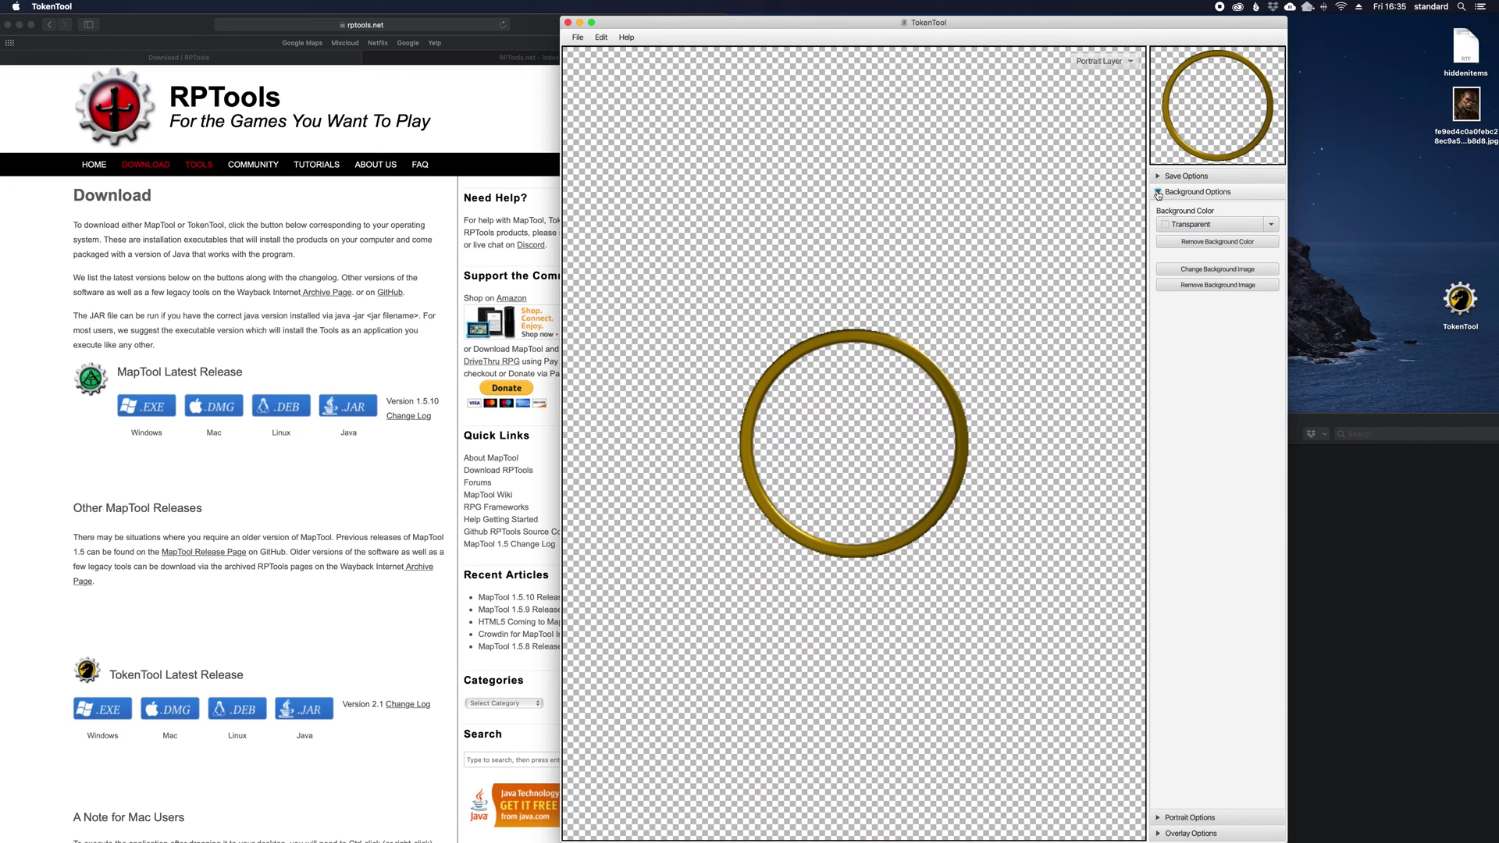
pyautogui.click(1268, 225)
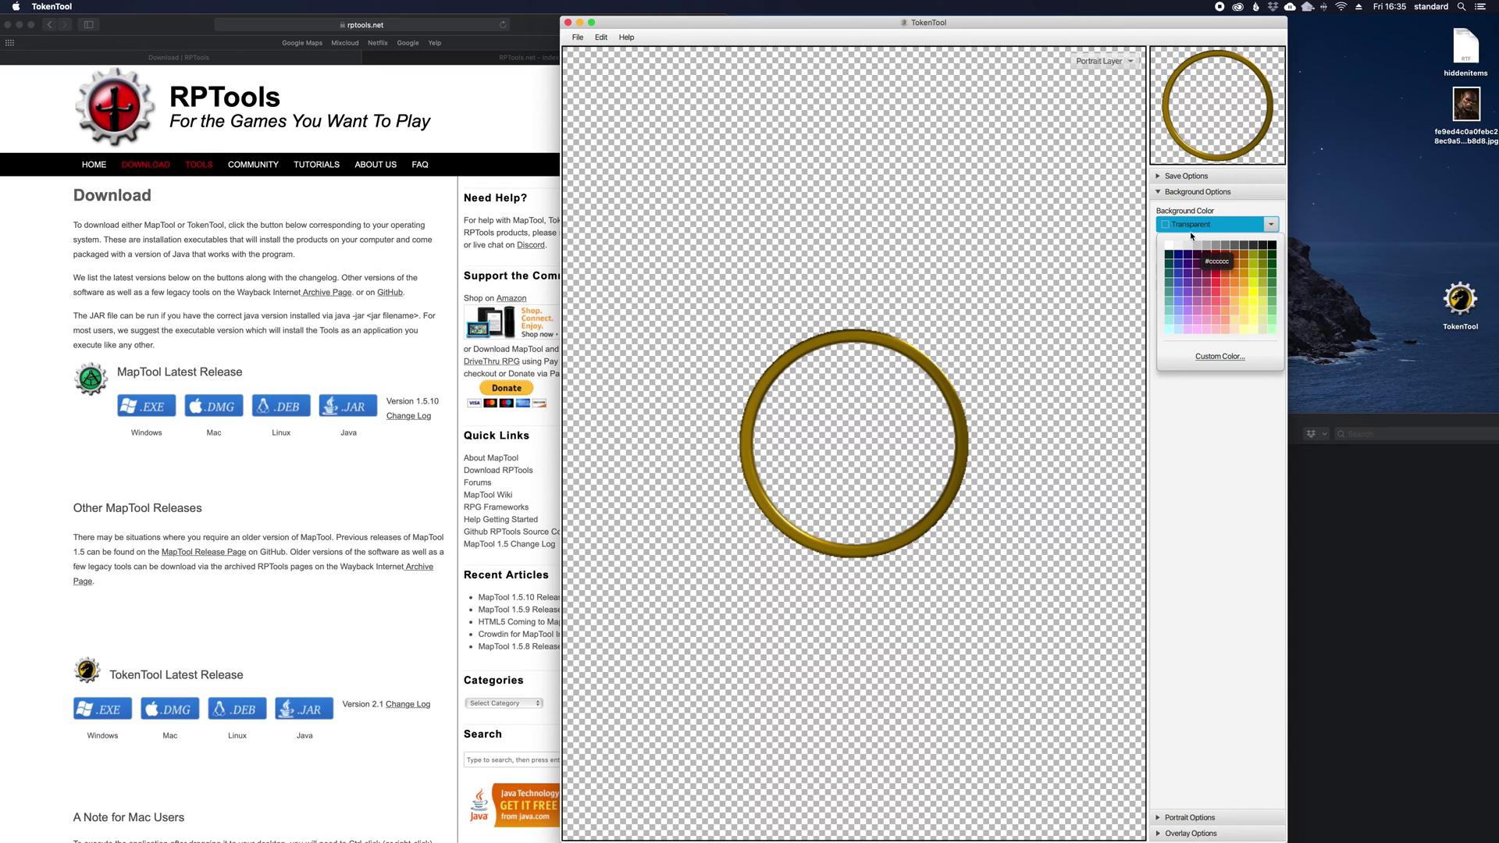
pyautogui.click(1160, 195)
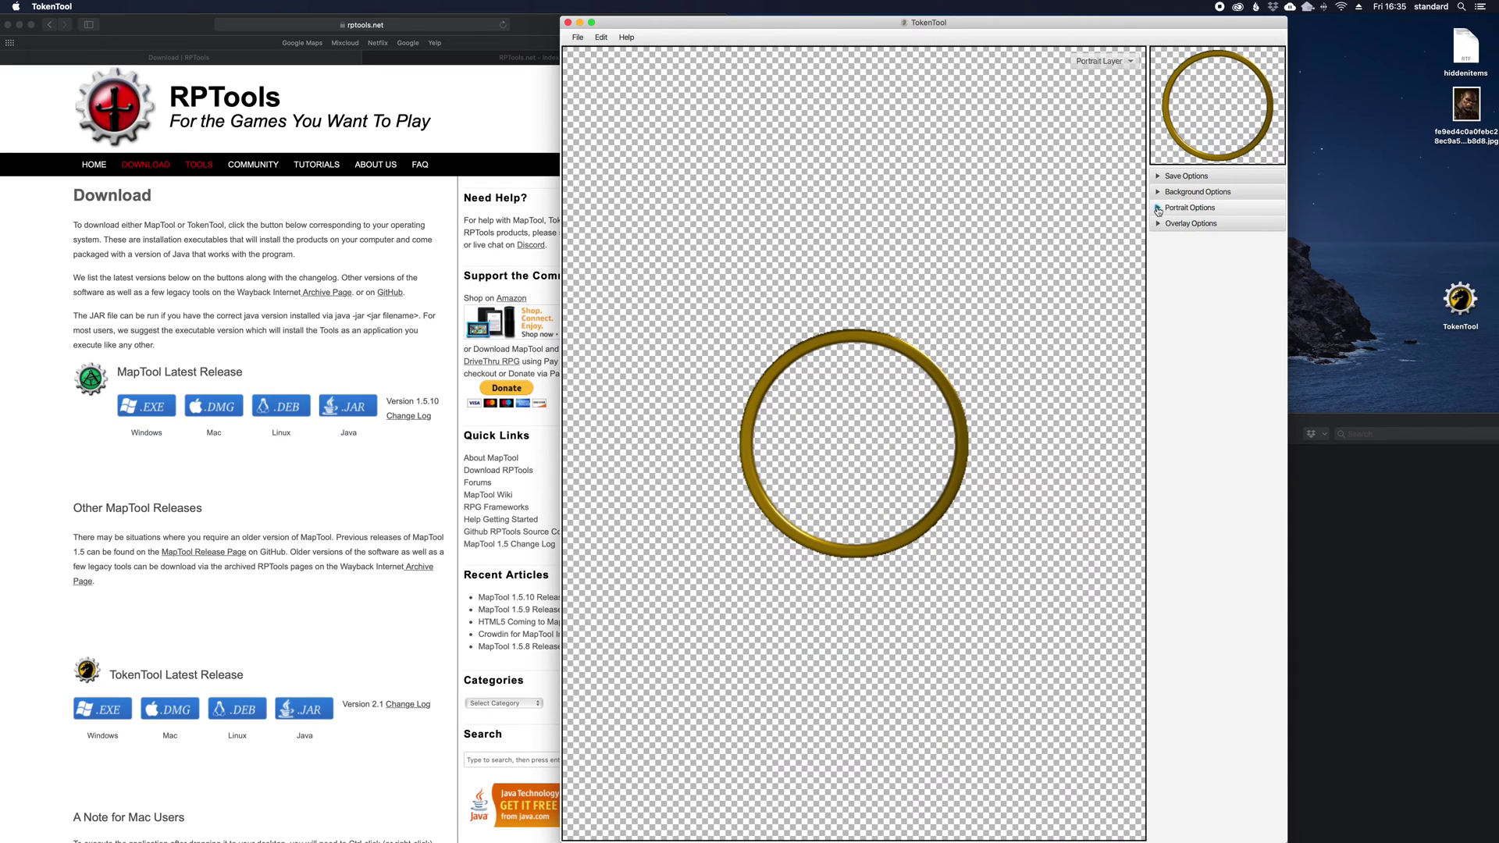
pyautogui.click(1160, 207)
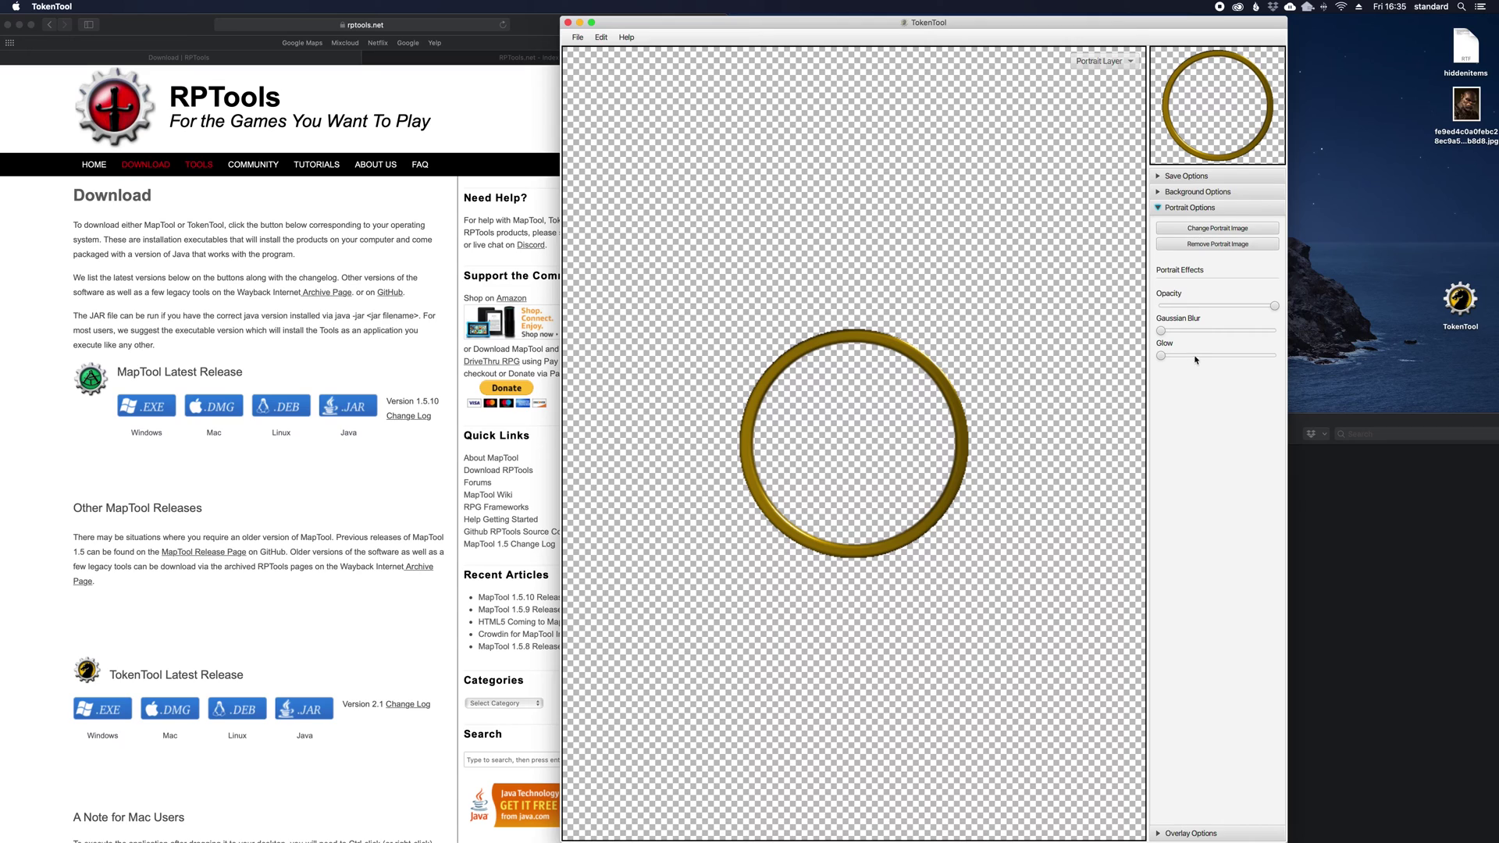
pyautogui.click(1160, 208)
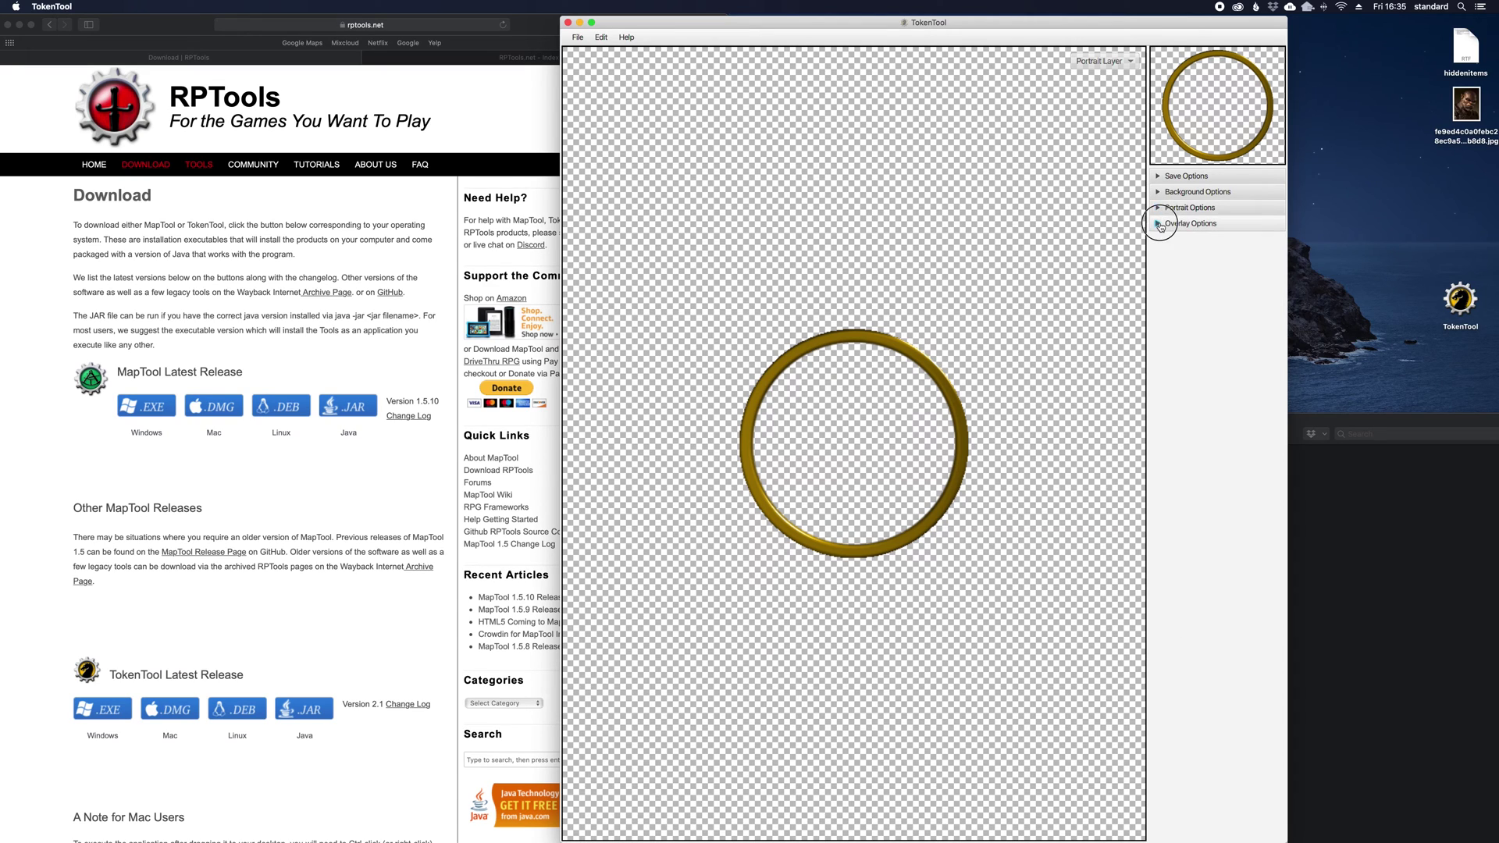
pyautogui.click(1159, 224)
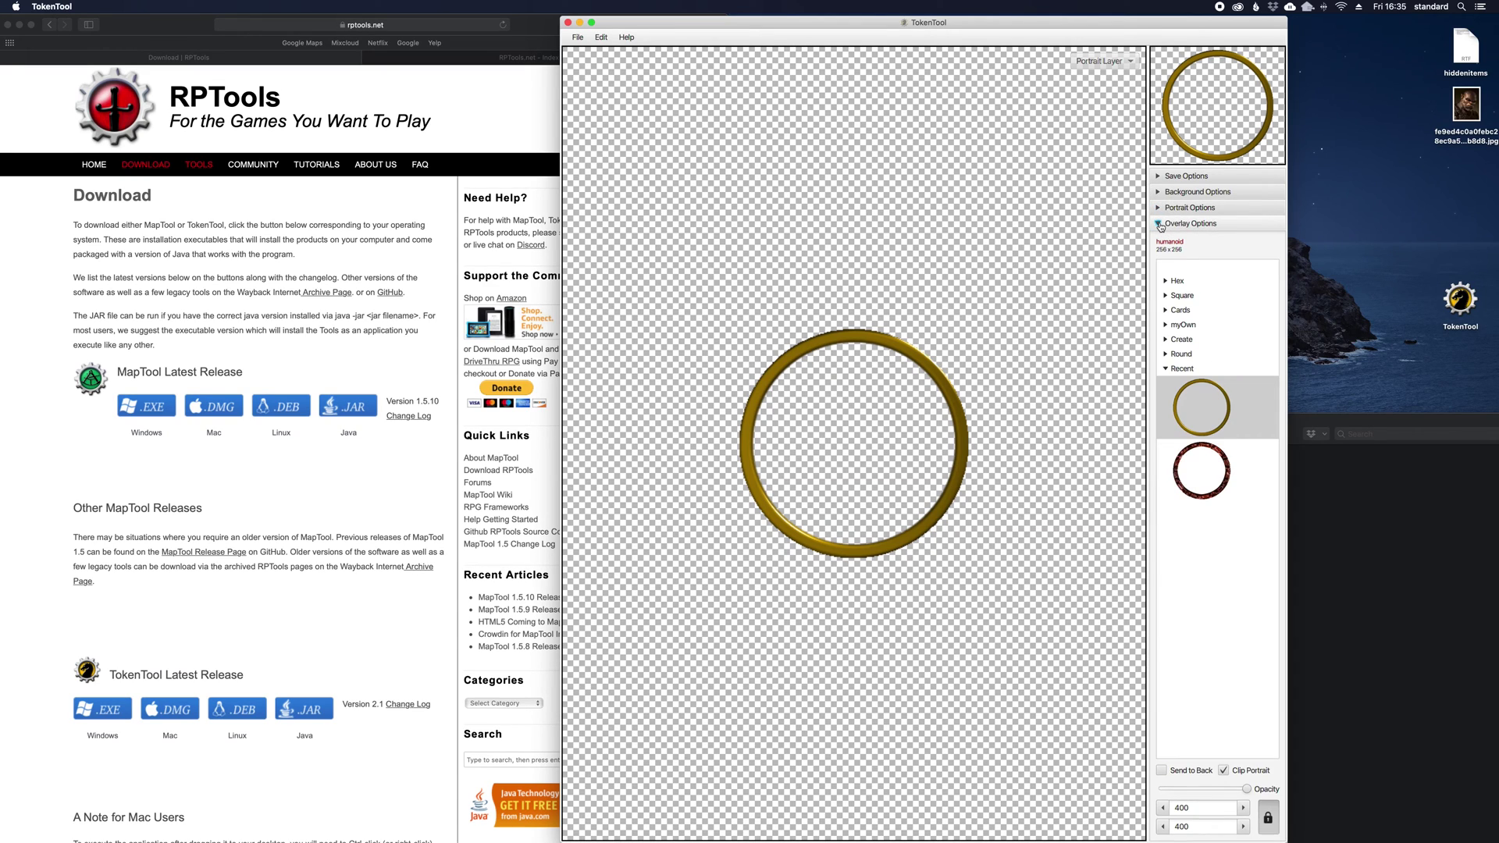
pyautogui.click(1166, 369)
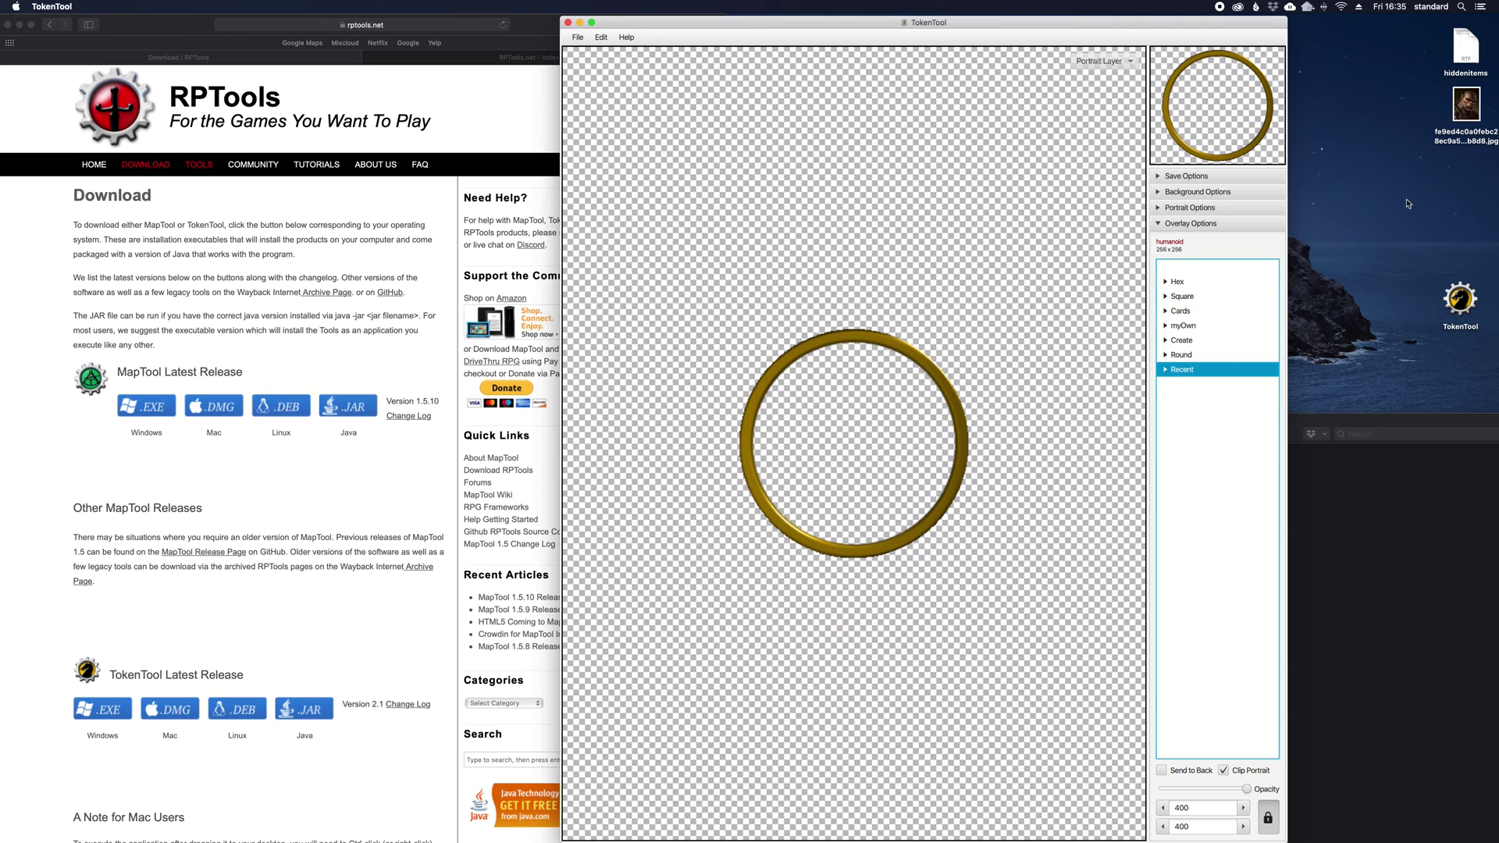
# - Drop the orc portrait onto the token, then shrink and move it inside the gold ring
pyautogui.moveTo(1466, 107); pyautogui.dragTo(897, 431)
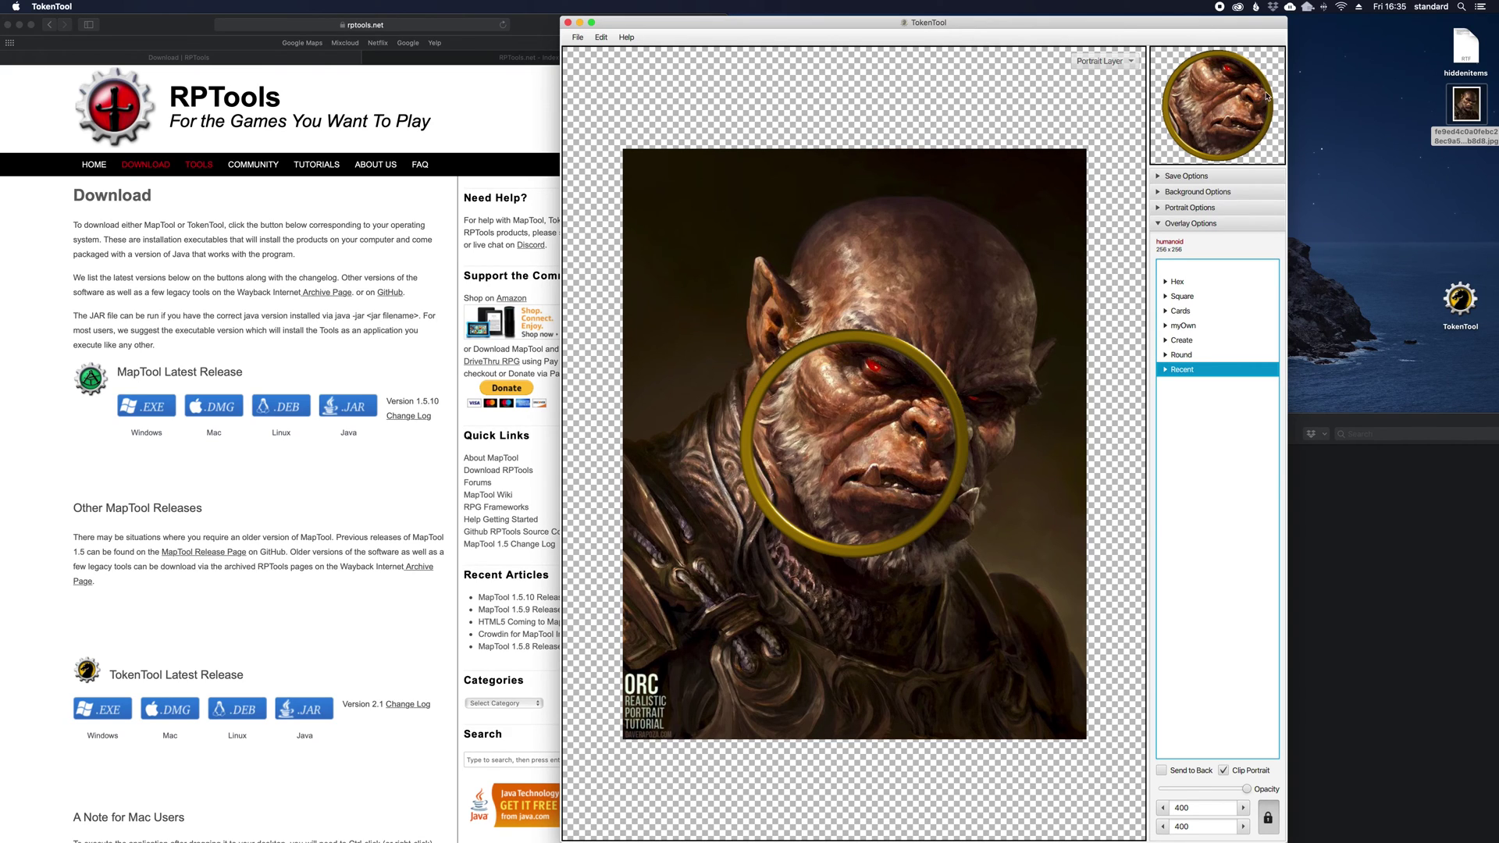
pyautogui.scroll(-5, 880, 420)
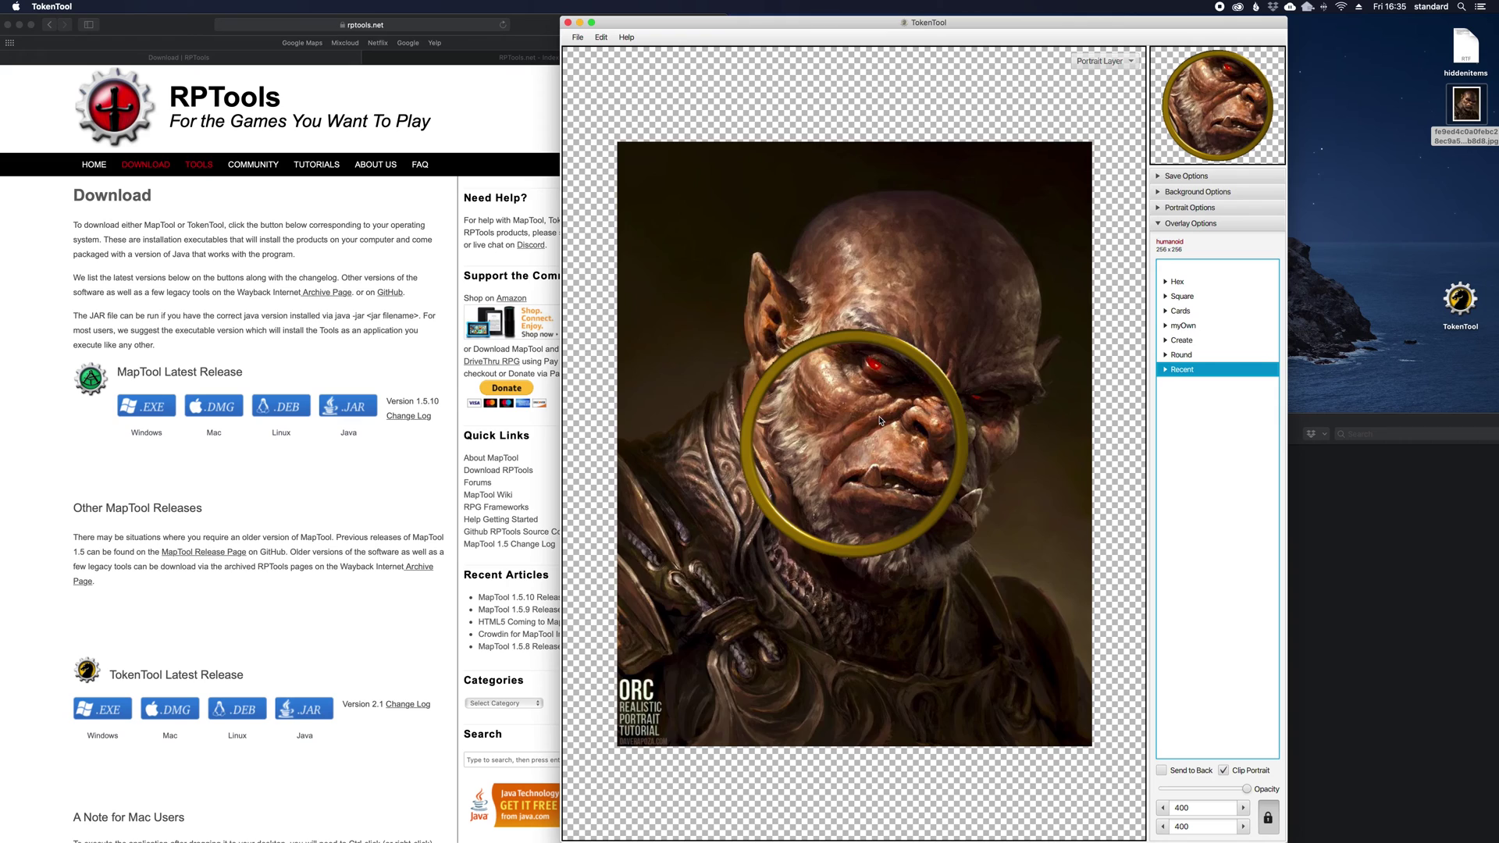
pyautogui.scroll(-5, 880, 421)
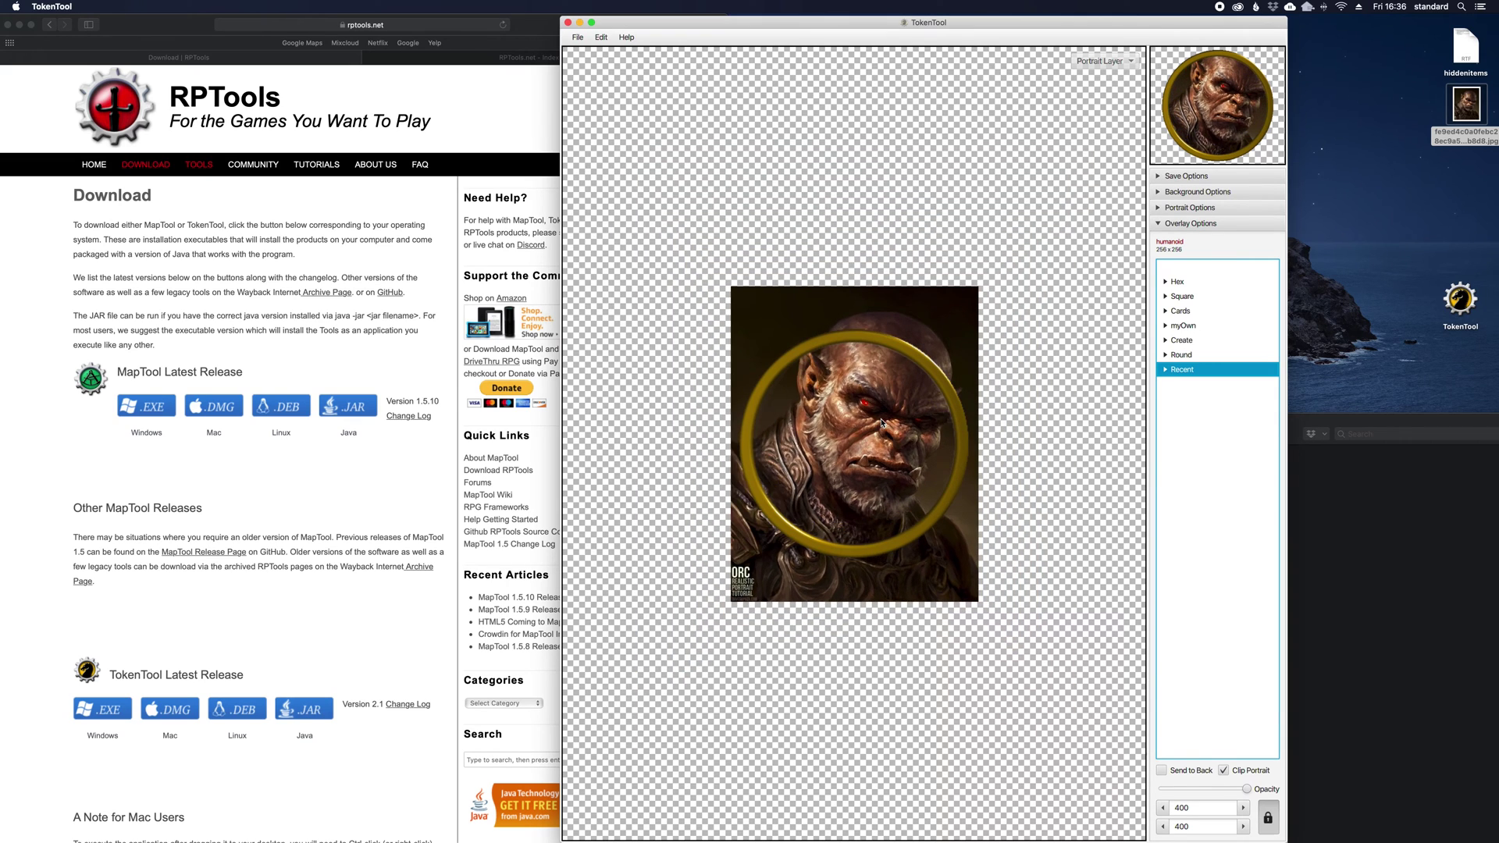
pyautogui.scroll(-4, 881, 422)
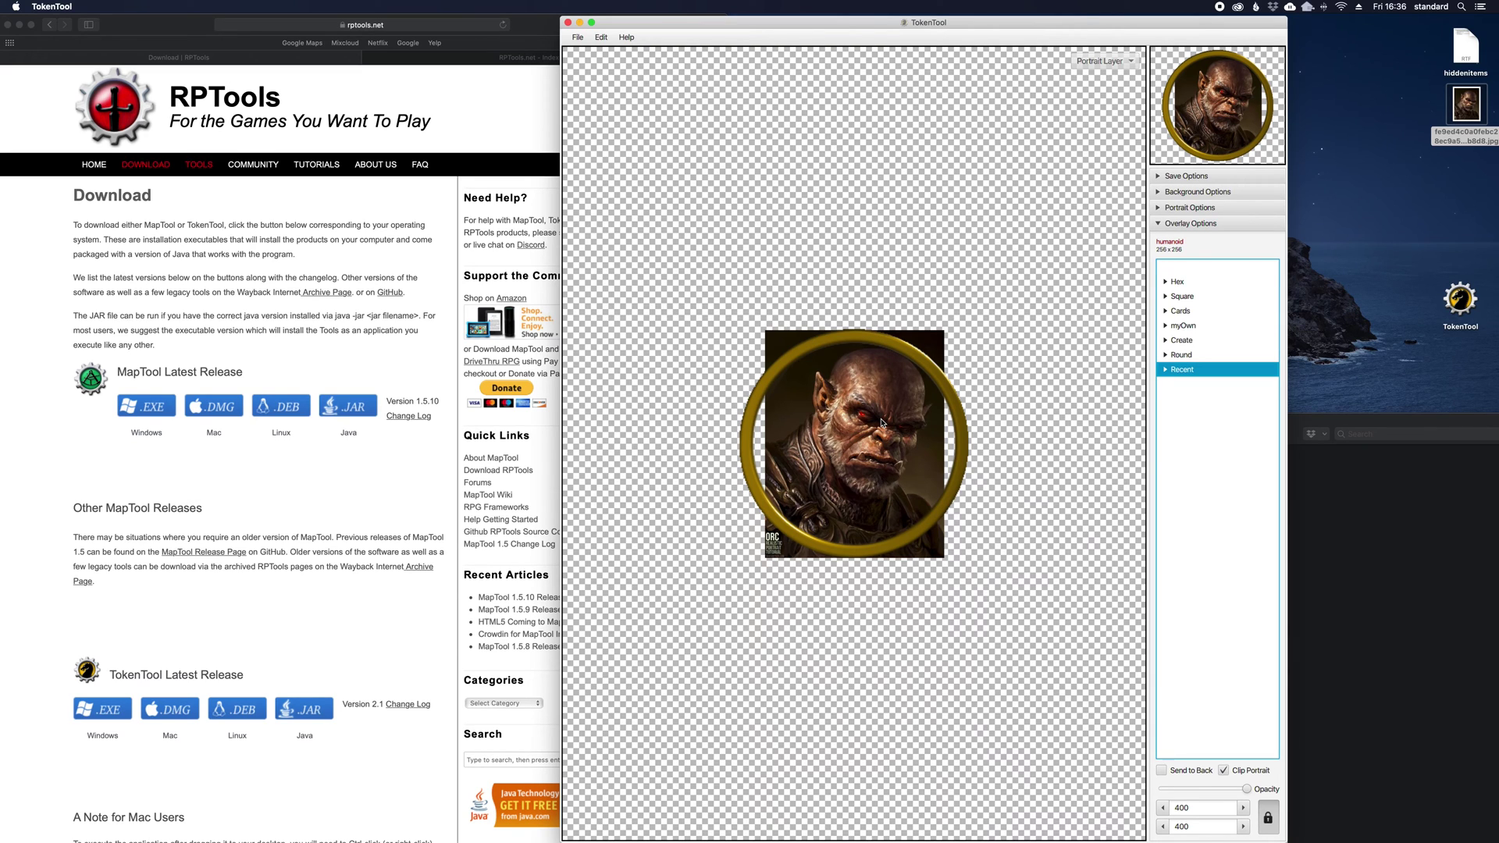
pyautogui.scroll(10, 881, 422)
pyautogui.click(884, 428)
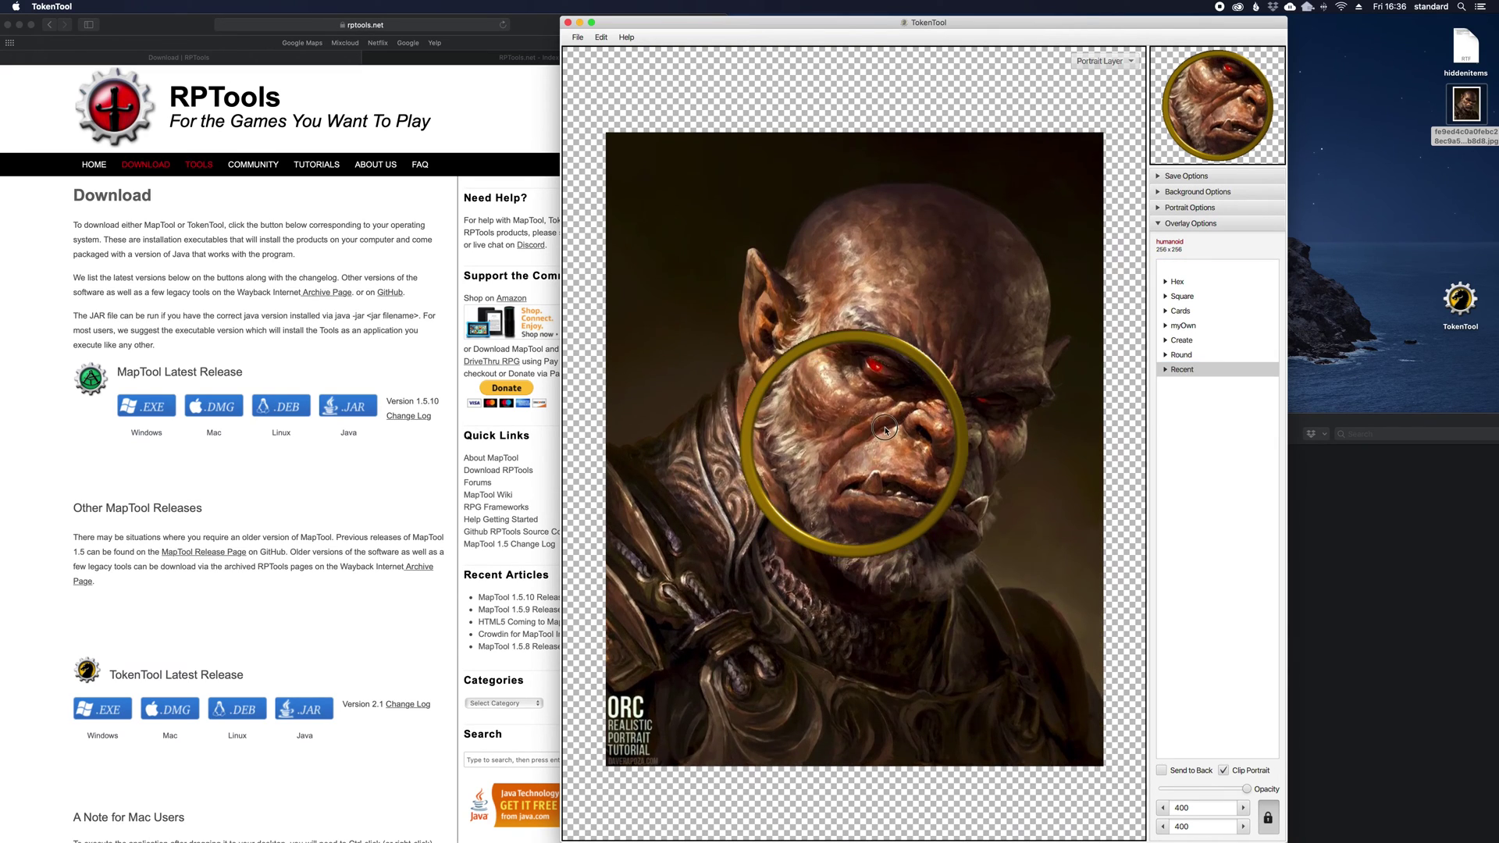
pyautogui.moveTo(885, 428); pyautogui.dragTo(883, 449)
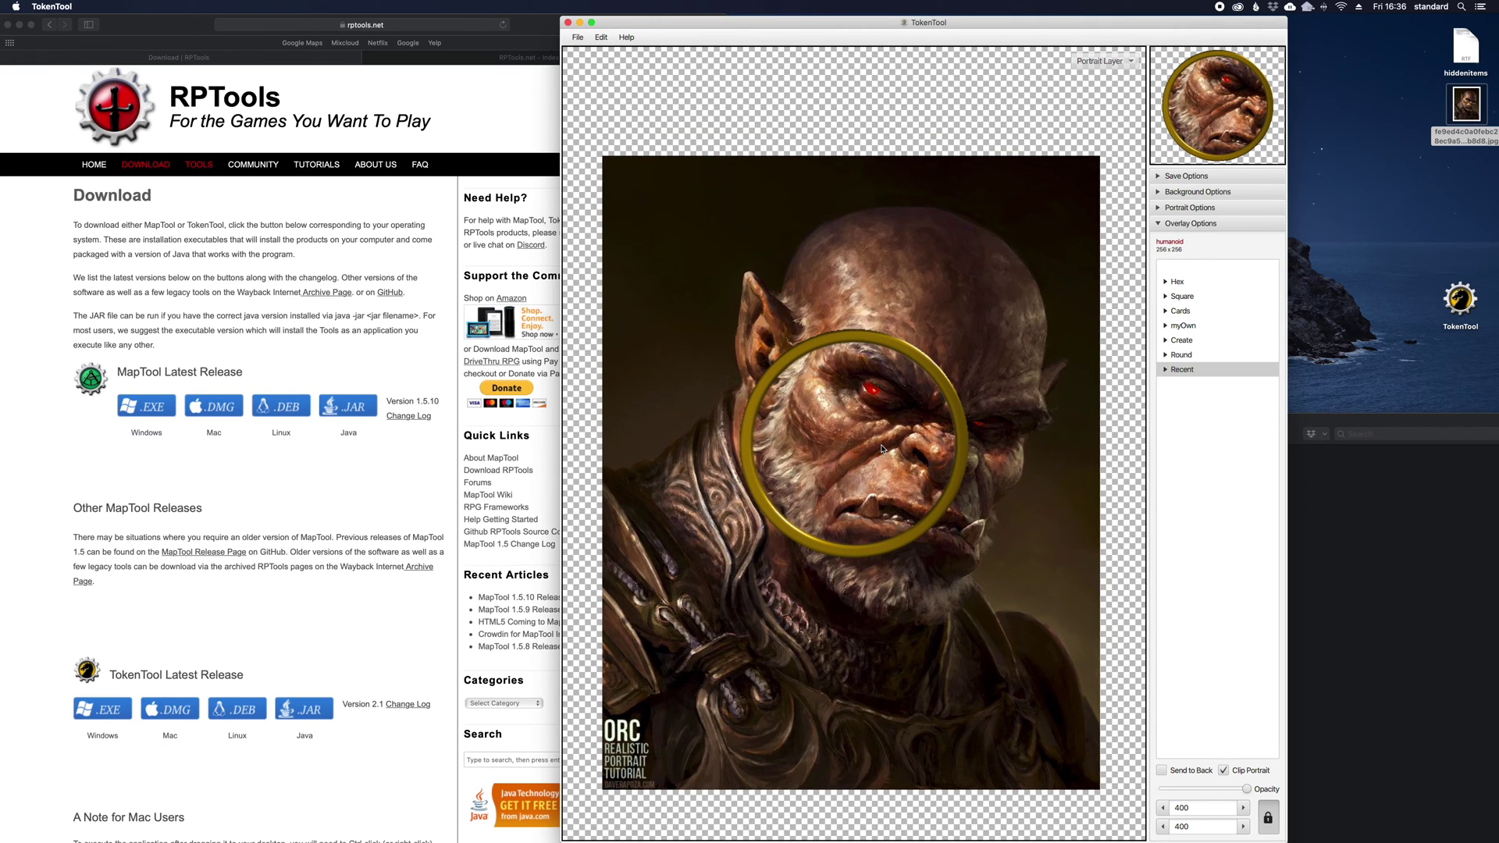
pyautogui.scroll(-10, 883, 449)
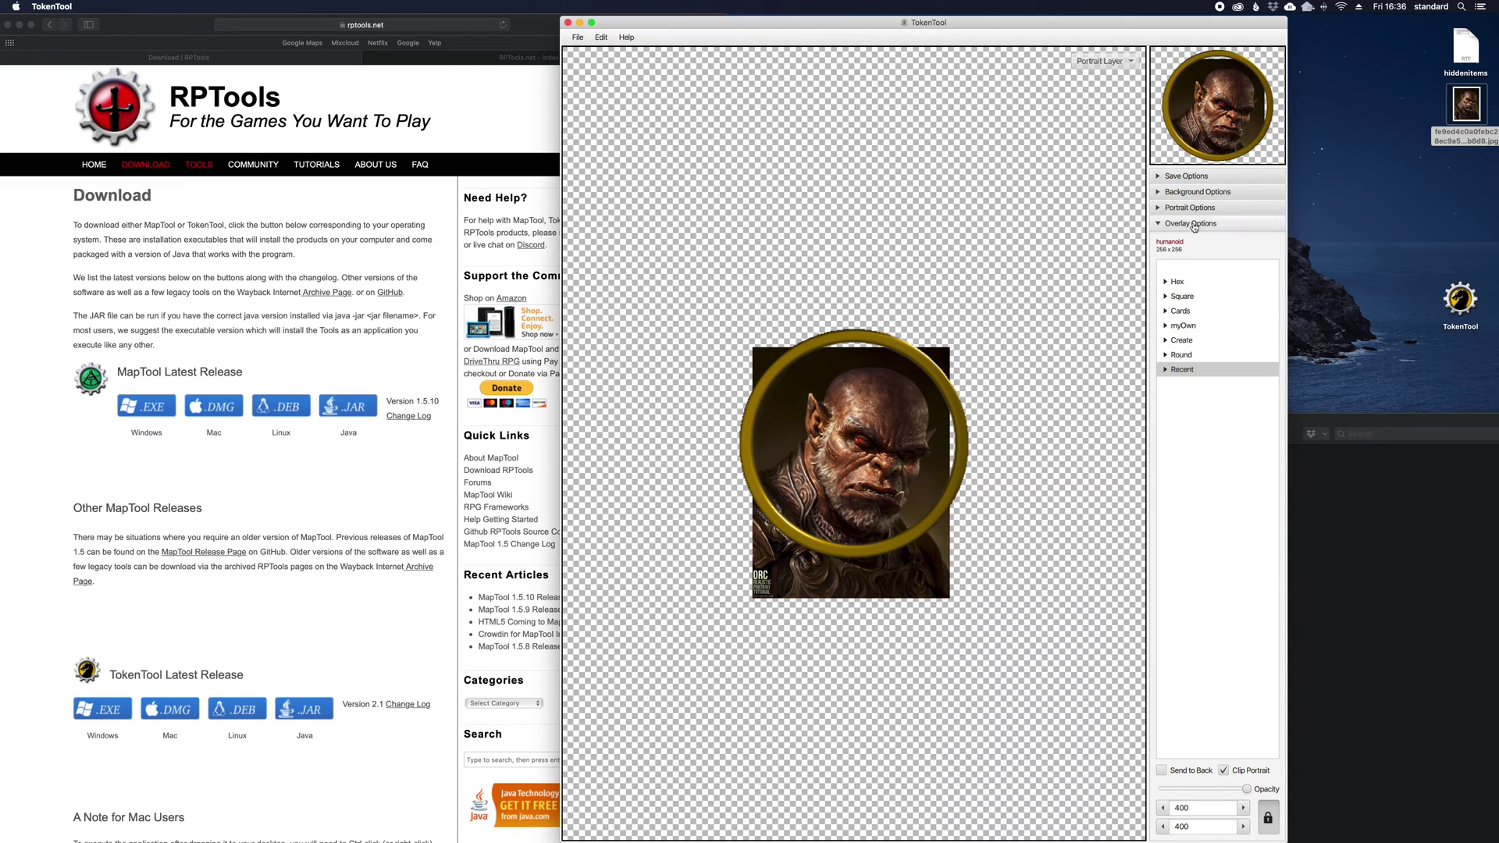
pyautogui.click(1195, 193)
# - Set the token background colour to Black, leaving the custom colour editor unchanged
pyautogui.click(1271, 224)
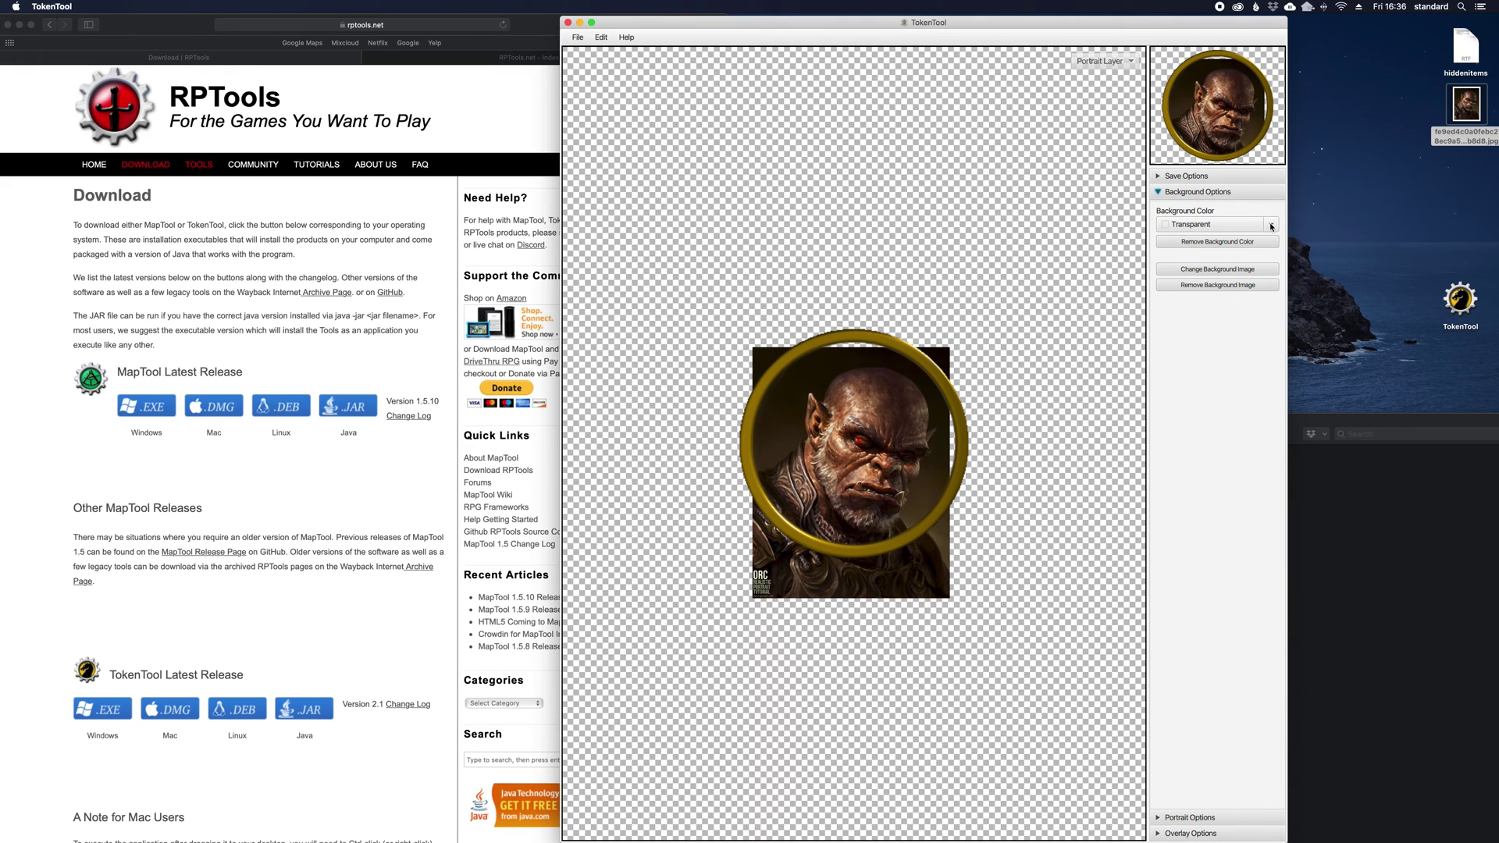
pyautogui.click(1272, 246)
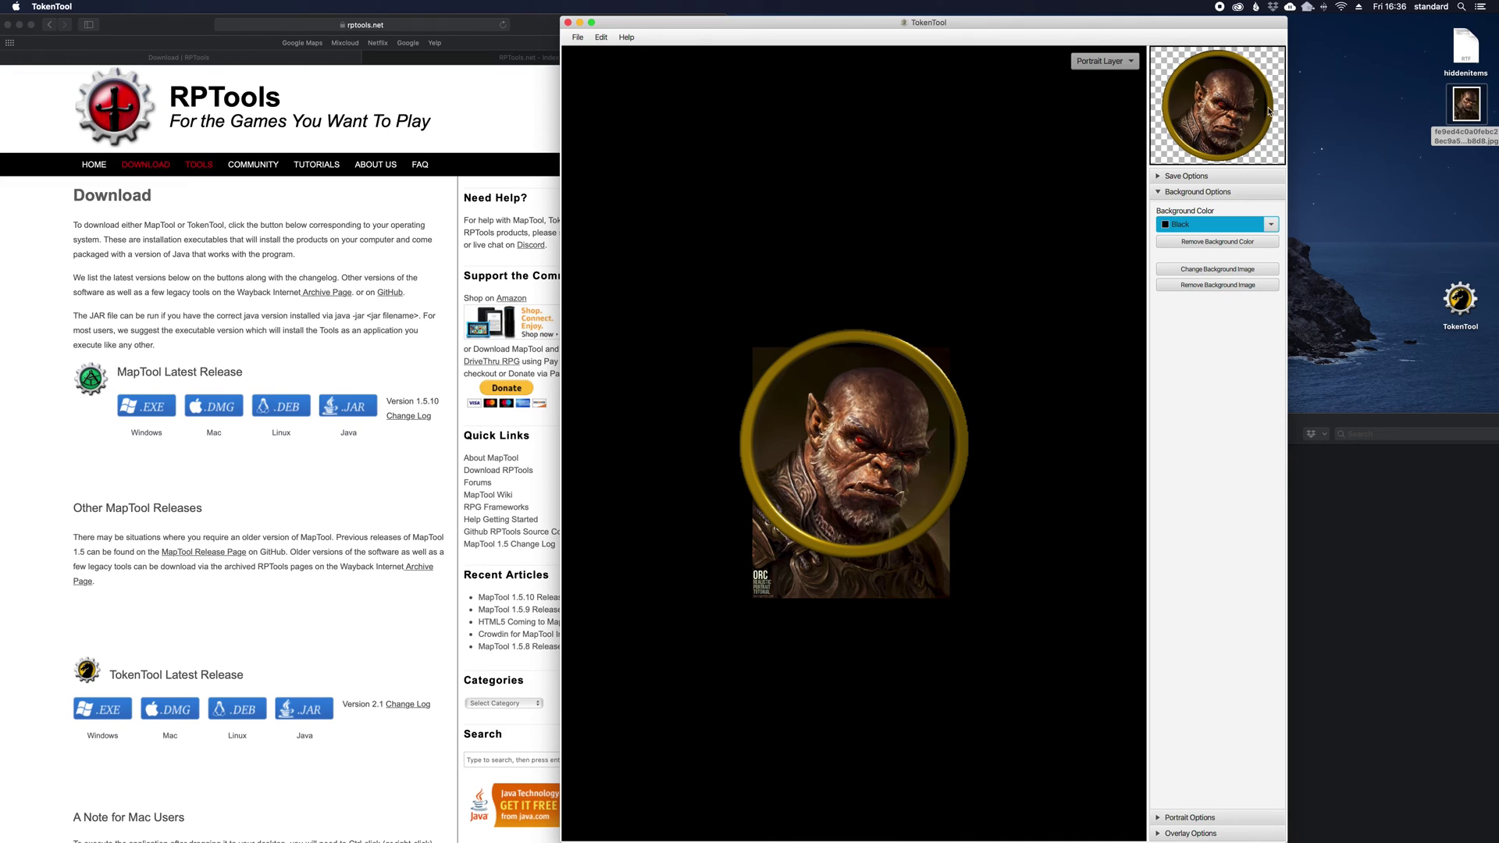
pyautogui.click(1271, 224)
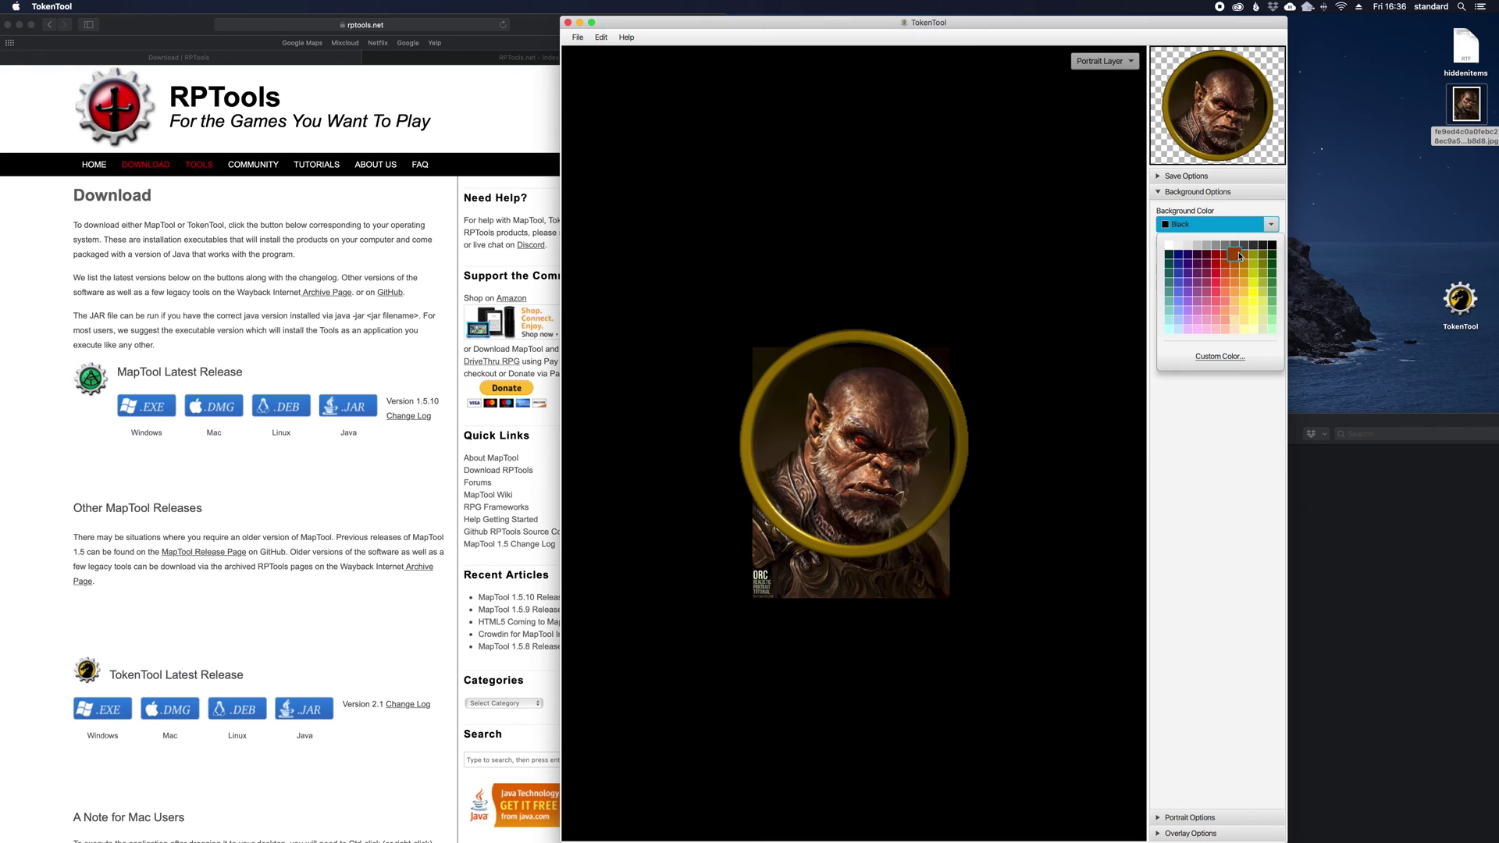
pyautogui.click(1220, 356)
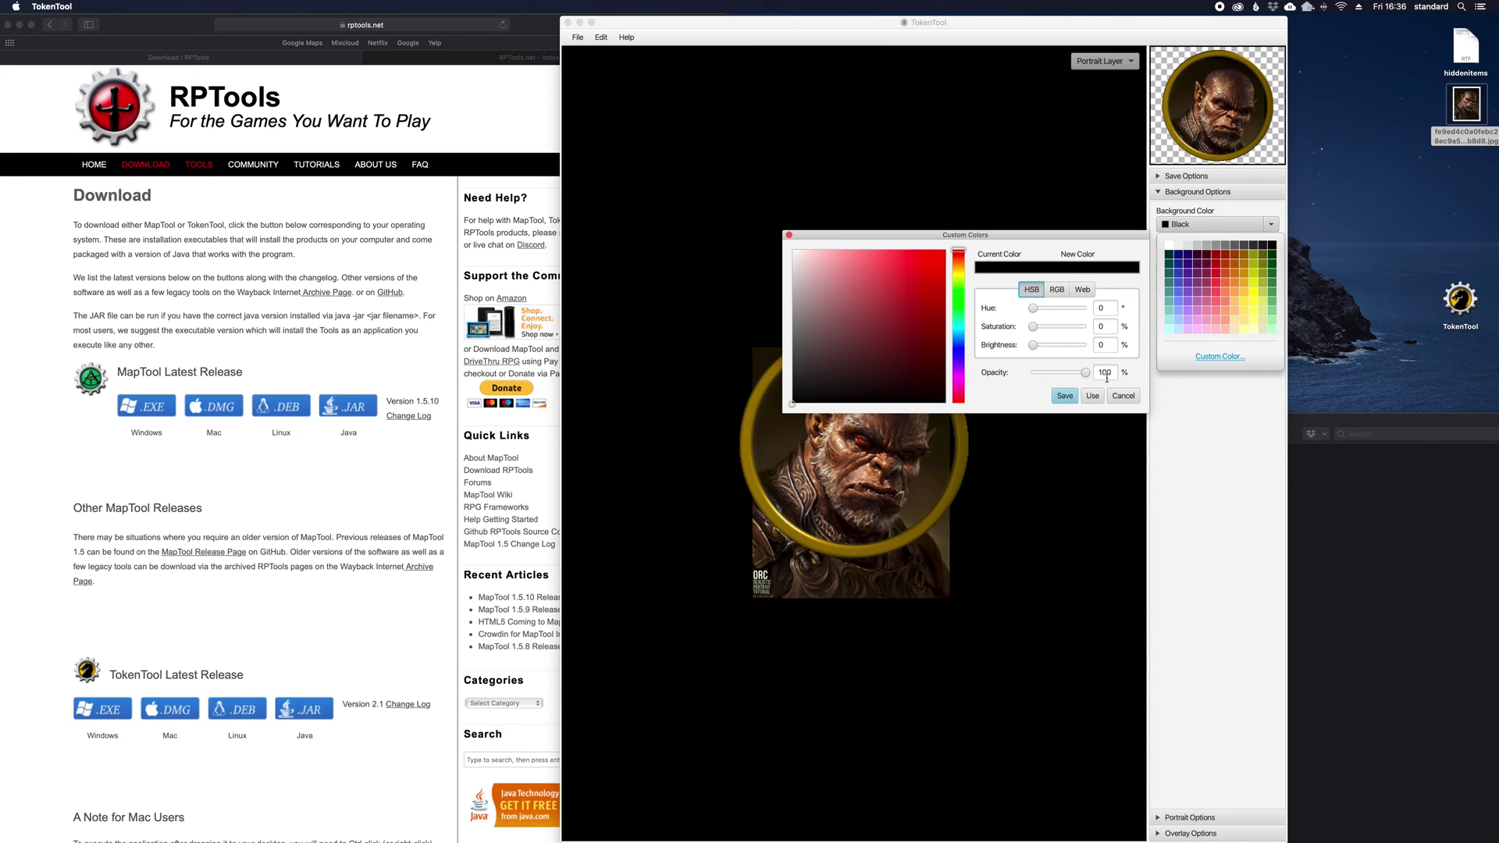
pyautogui.click(1123, 397)
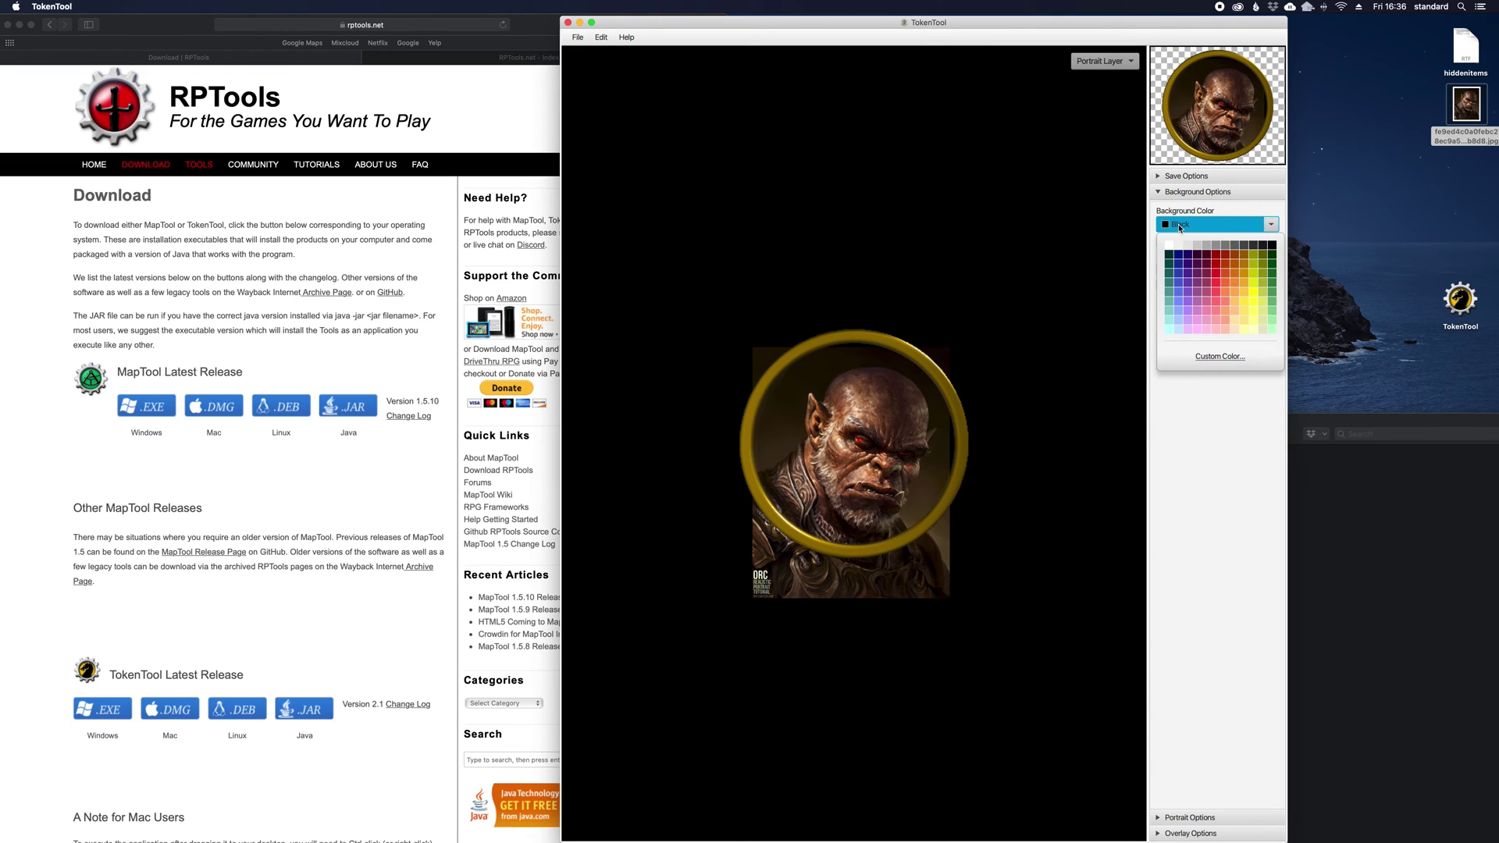
pyautogui.click(1190, 193)
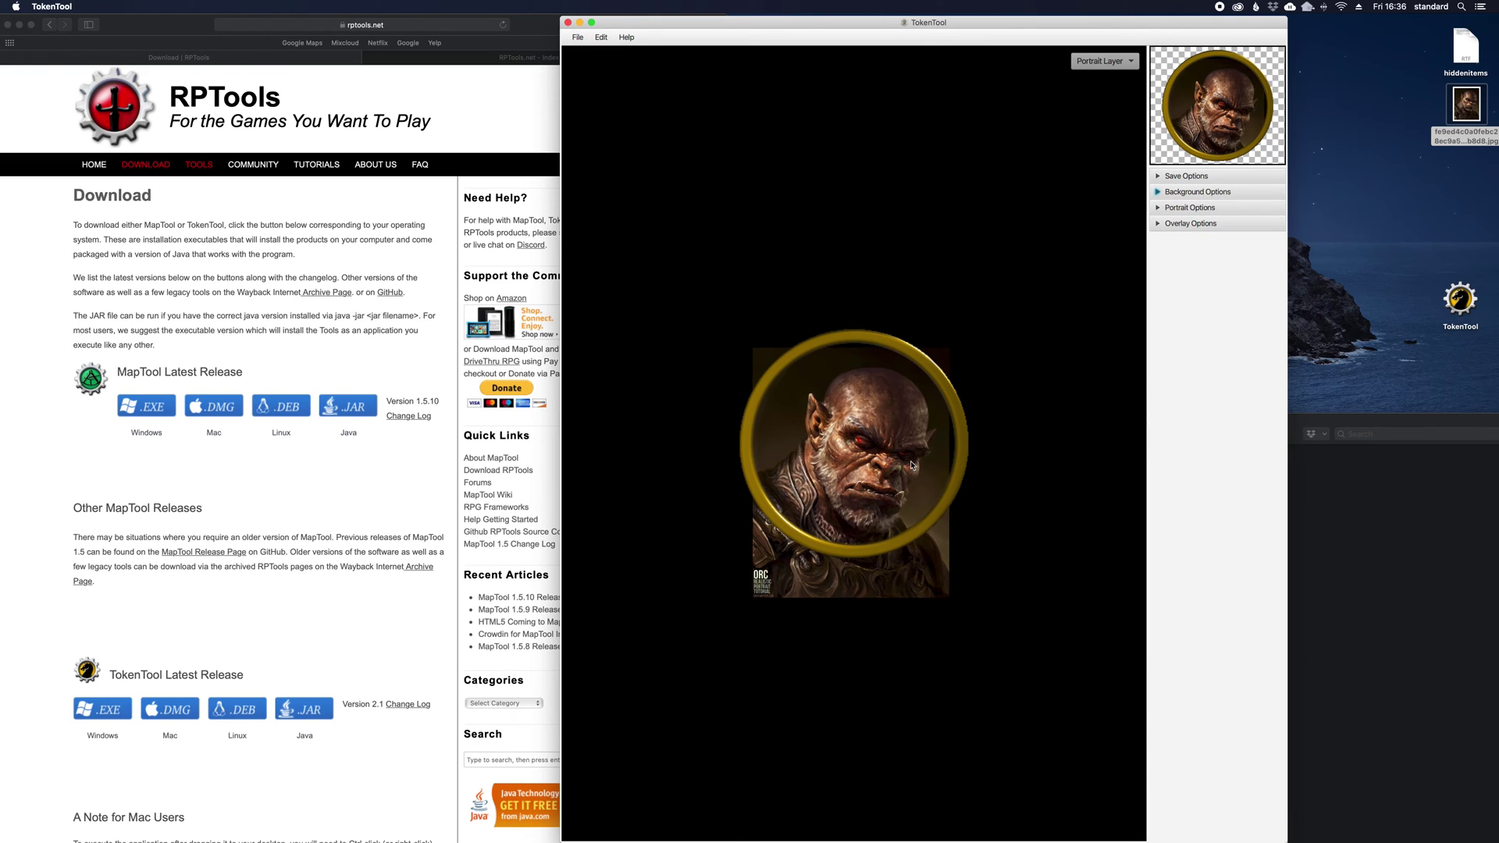
# - Enlarge the orc portrait, keeping opacity full and Gaussian blur and glow at zero
pyautogui.scroll(3, 912, 466)
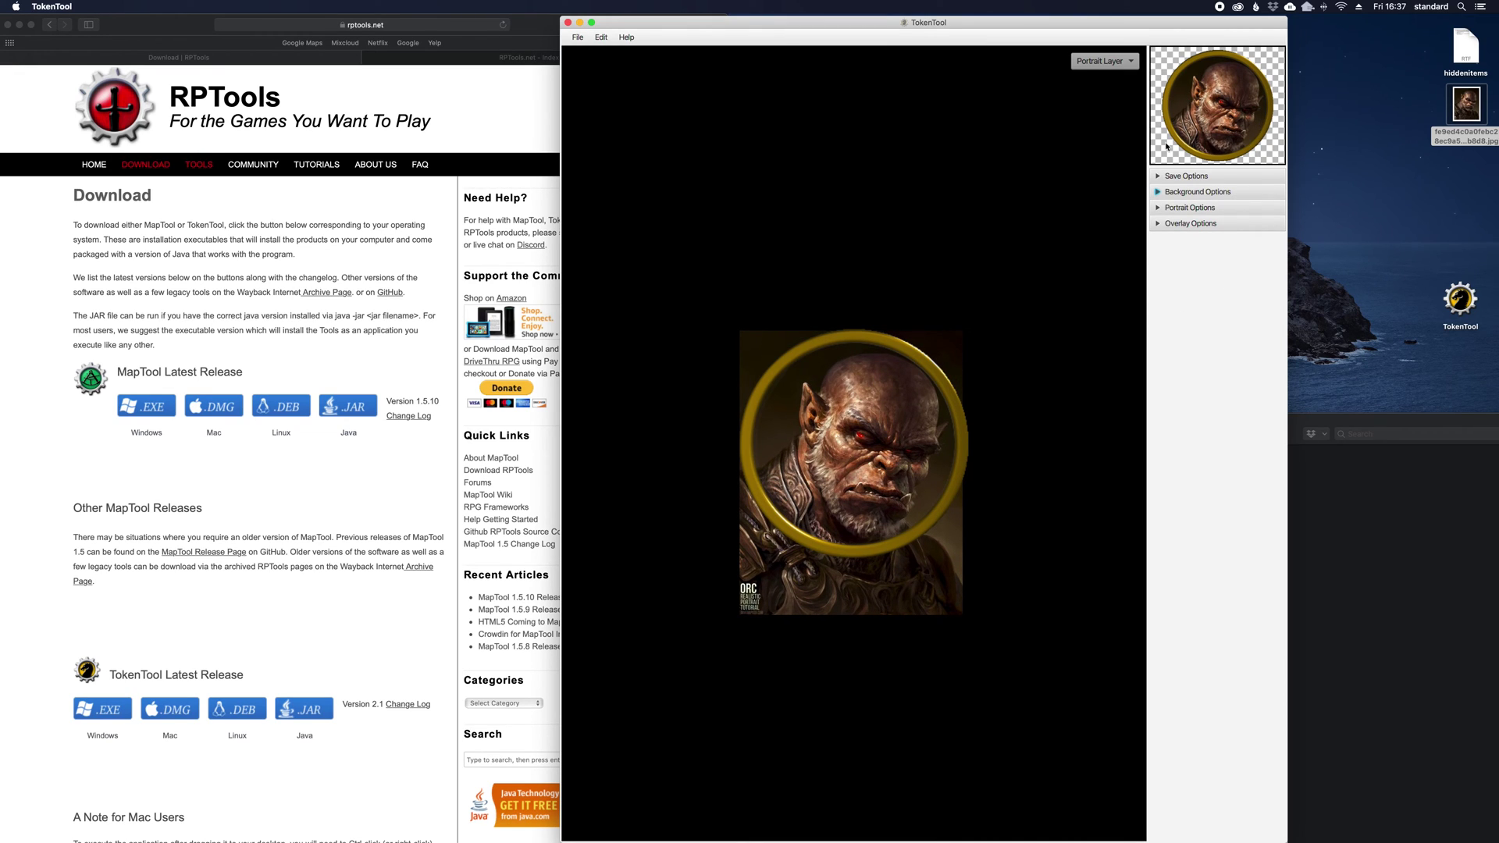
pyautogui.click(1161, 208)
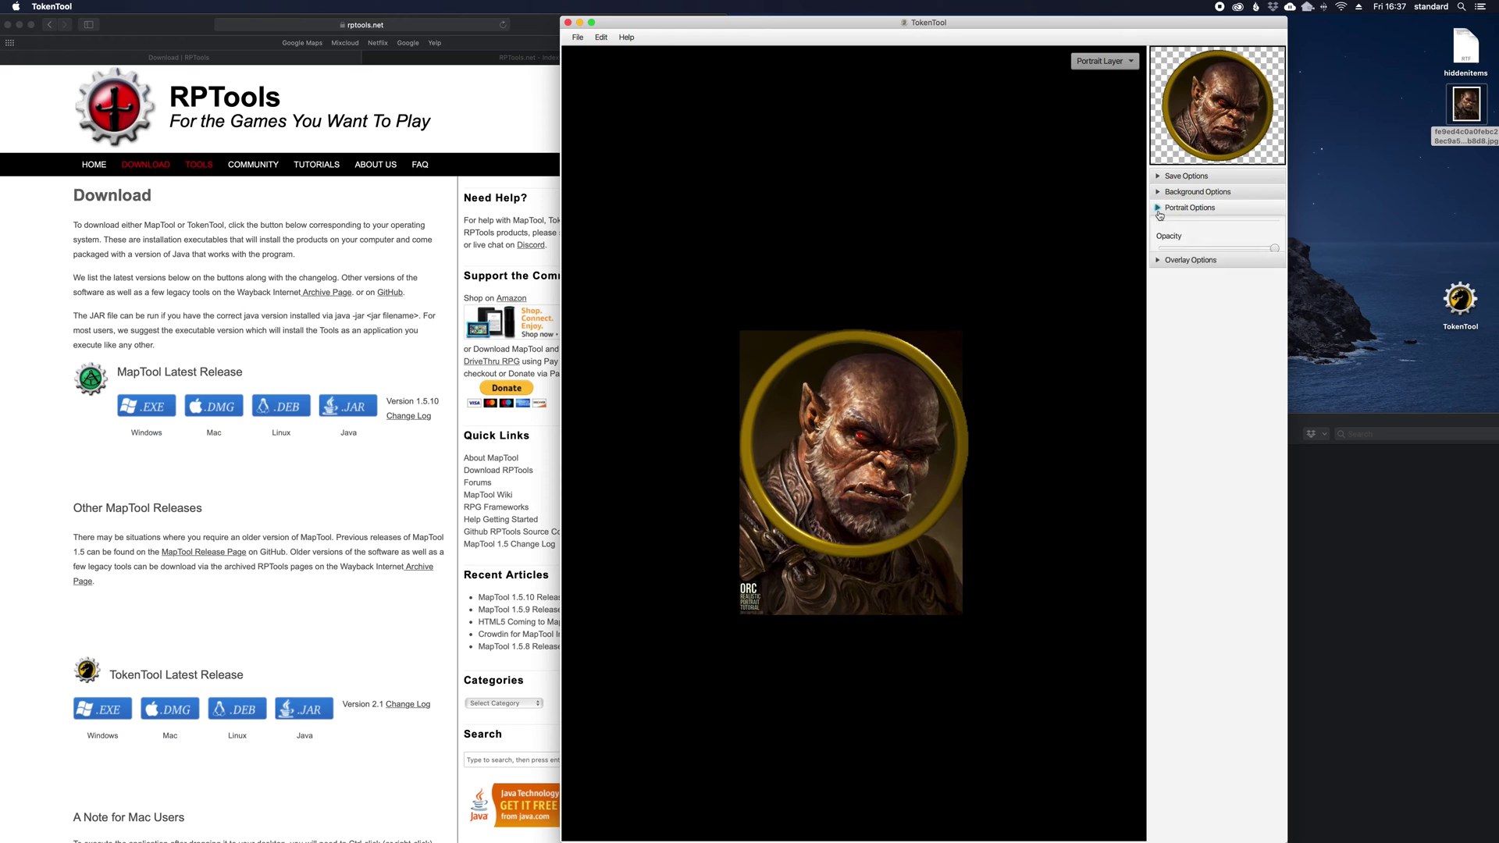
pyautogui.moveTo(1276, 306)
pyautogui.mouseDown()
pyautogui.moveTo(1200, 309)
pyautogui.moveTo(1276, 307)
pyautogui.mouseUp()
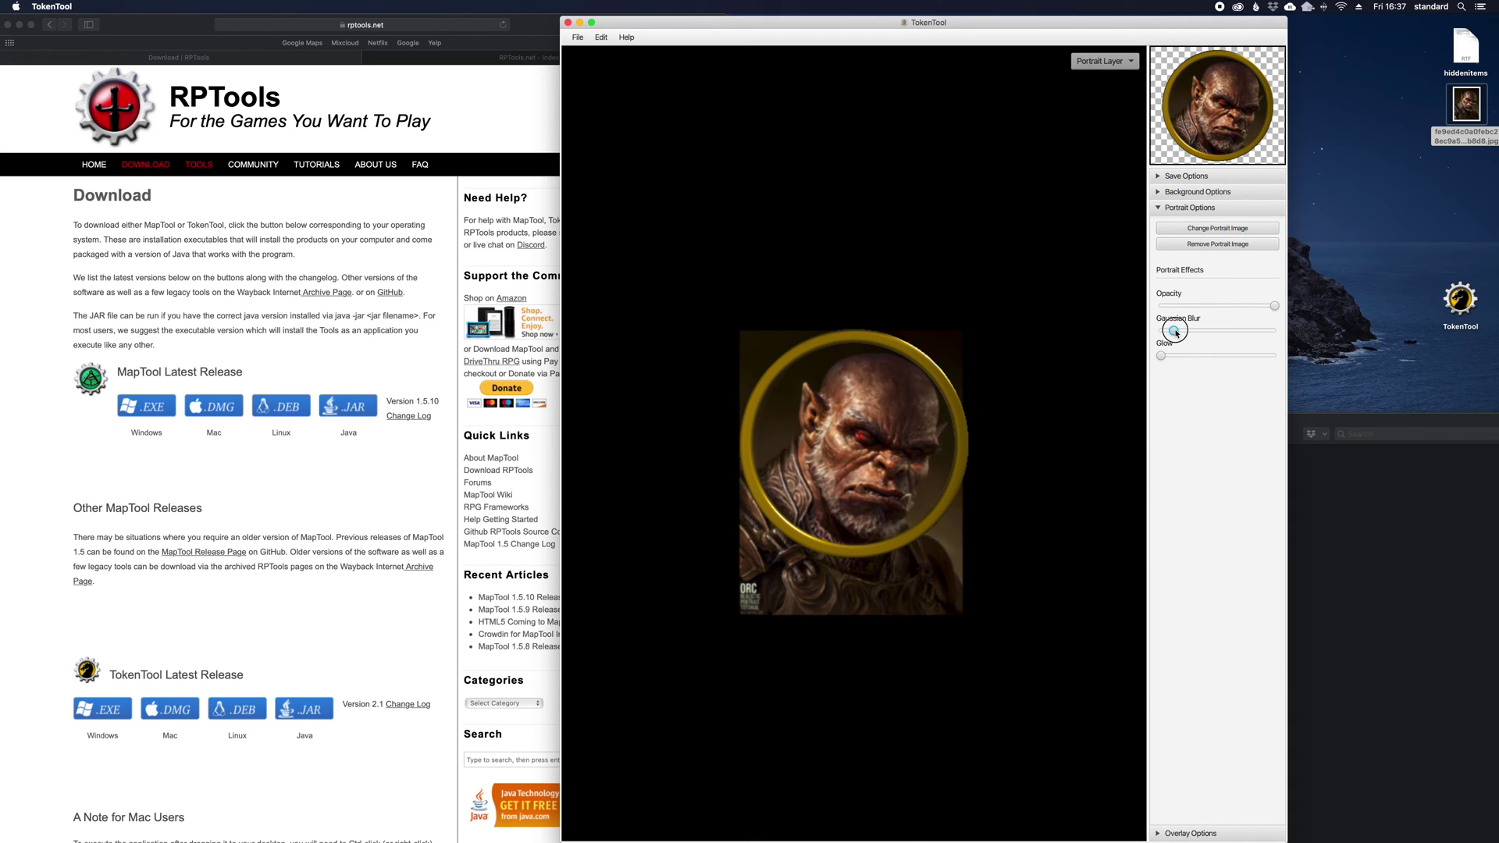
pyautogui.moveTo(1177, 332)
pyautogui.mouseDown()
pyautogui.moveTo(1161, 331)
pyautogui.moveTo(1186, 357)
pyautogui.mouseUp()
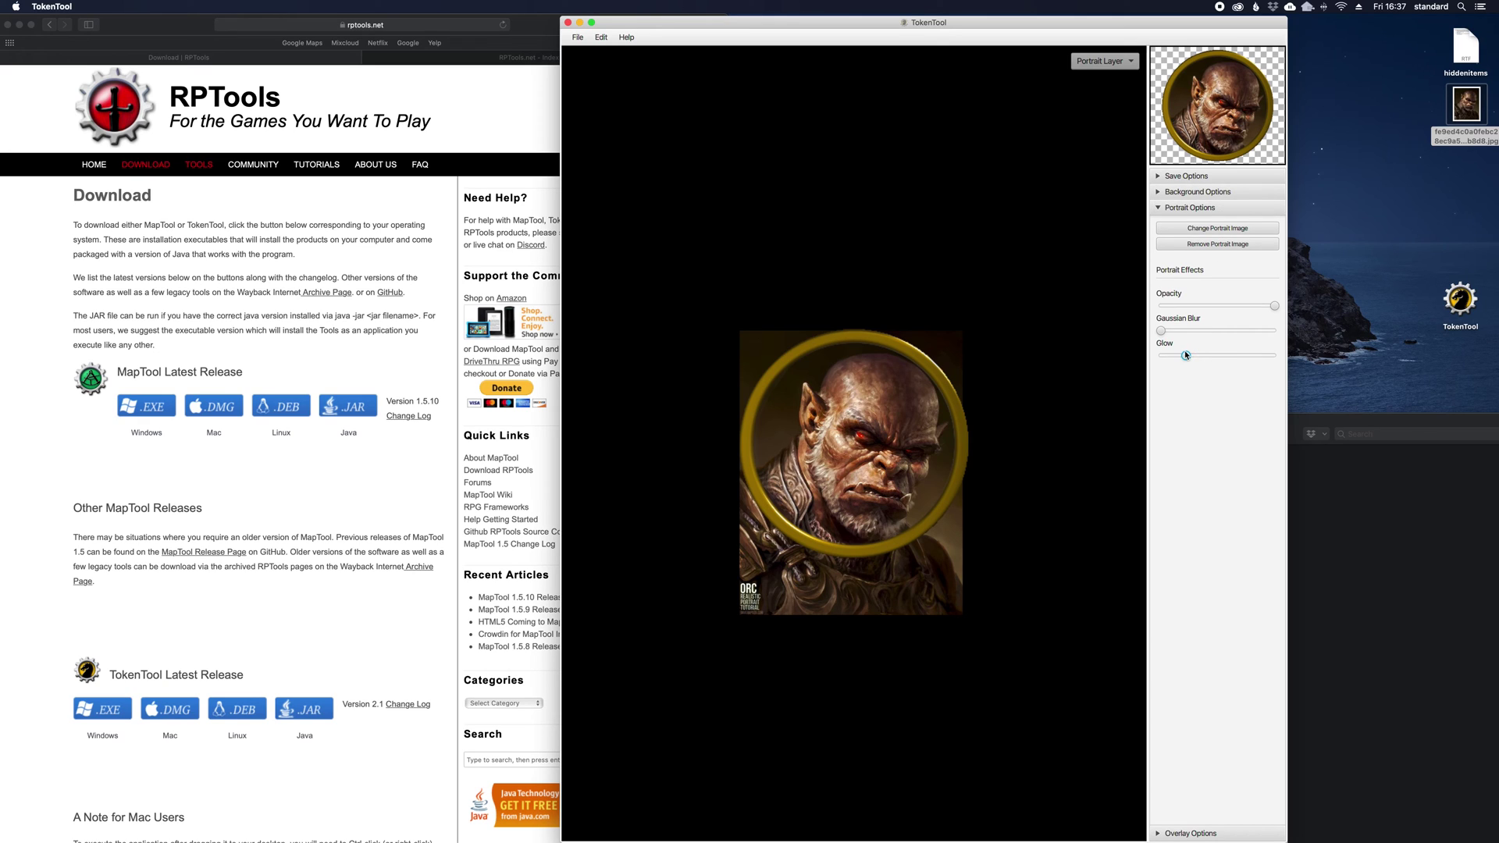
pyautogui.moveTo(1186, 355)
pyautogui.mouseDown()
pyautogui.moveTo(1266, 343)
pyautogui.moveTo(1159, 353)
pyautogui.mouseUp()
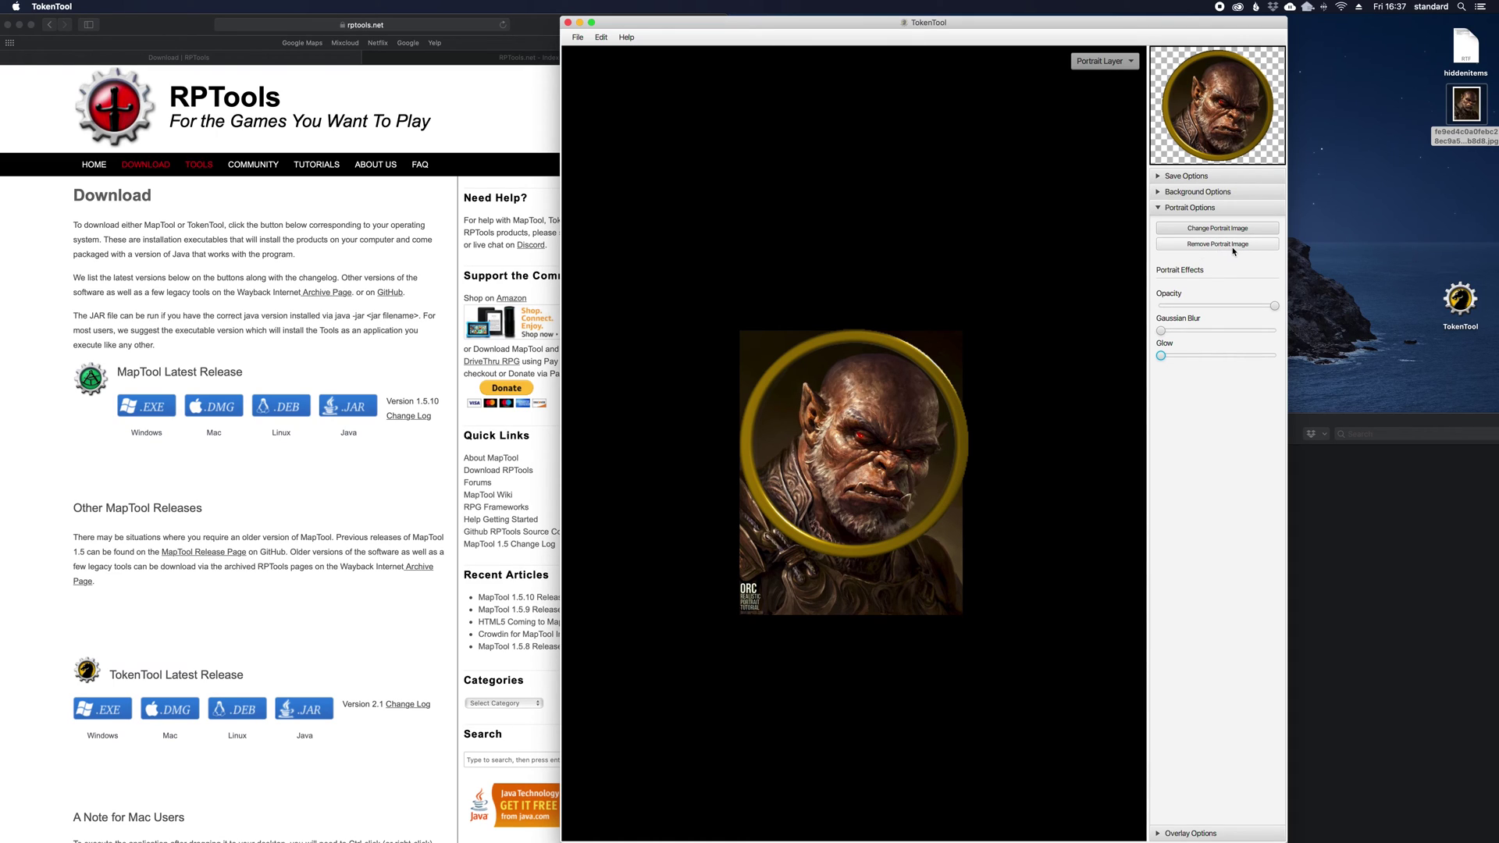
pyautogui.click(1132, 66)
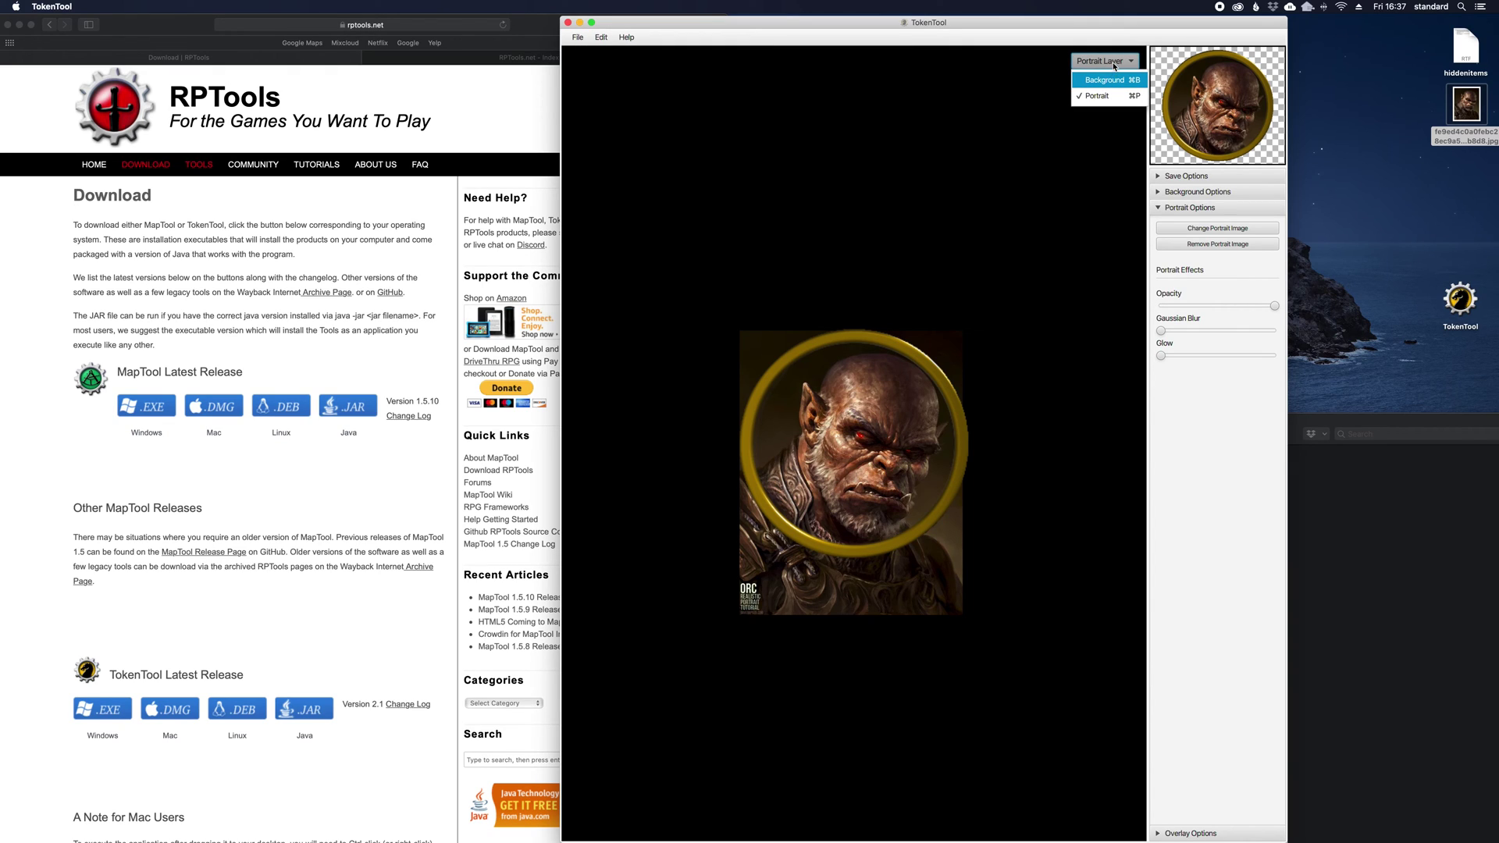
# - Switch the edited layer to Background and then back to Portrait
pyautogui.click(1114, 67)
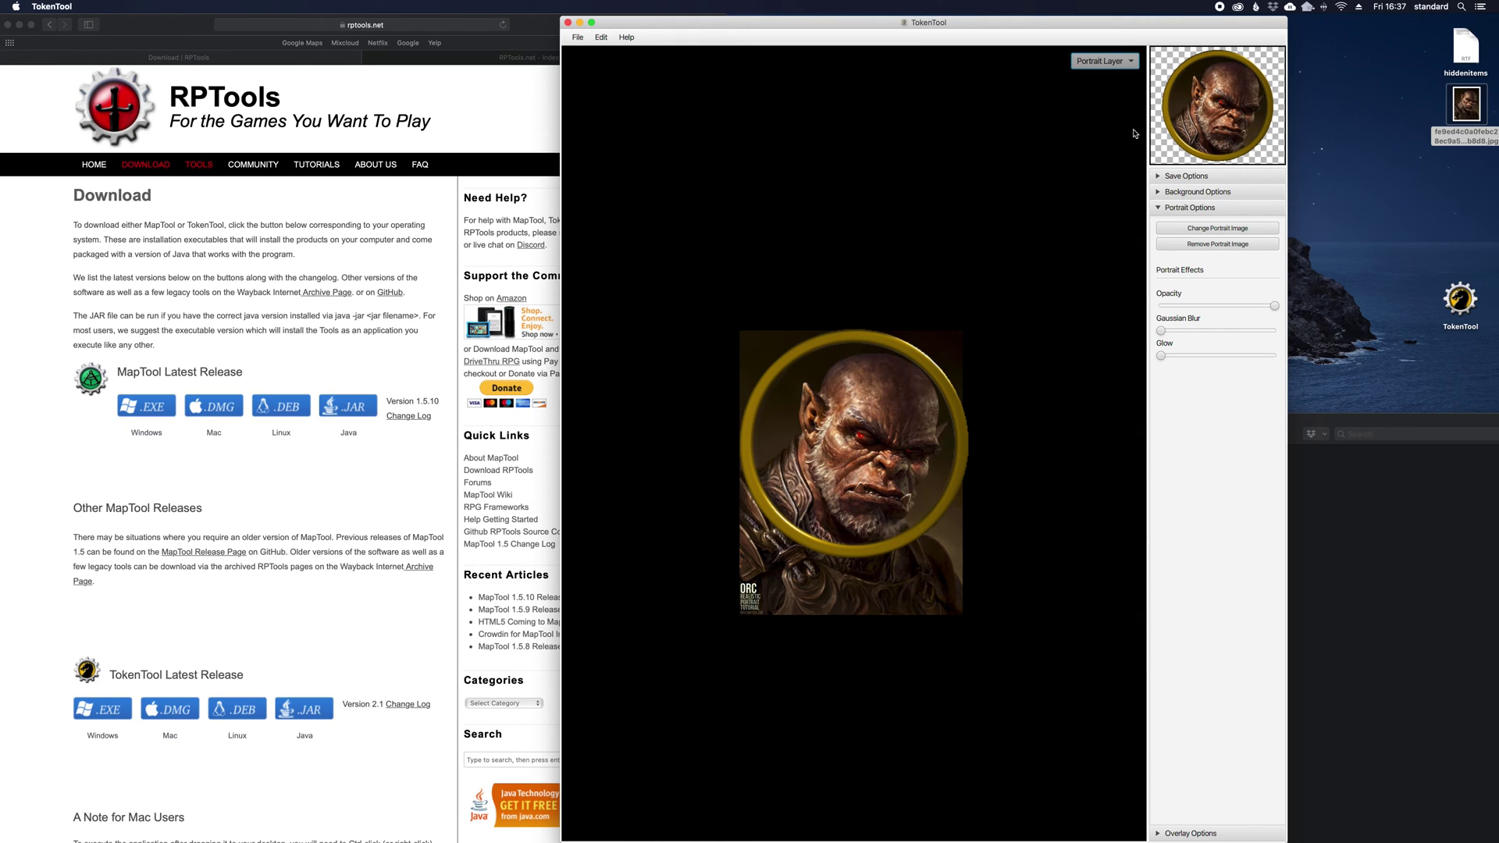
pyautogui.click(1115, 66)
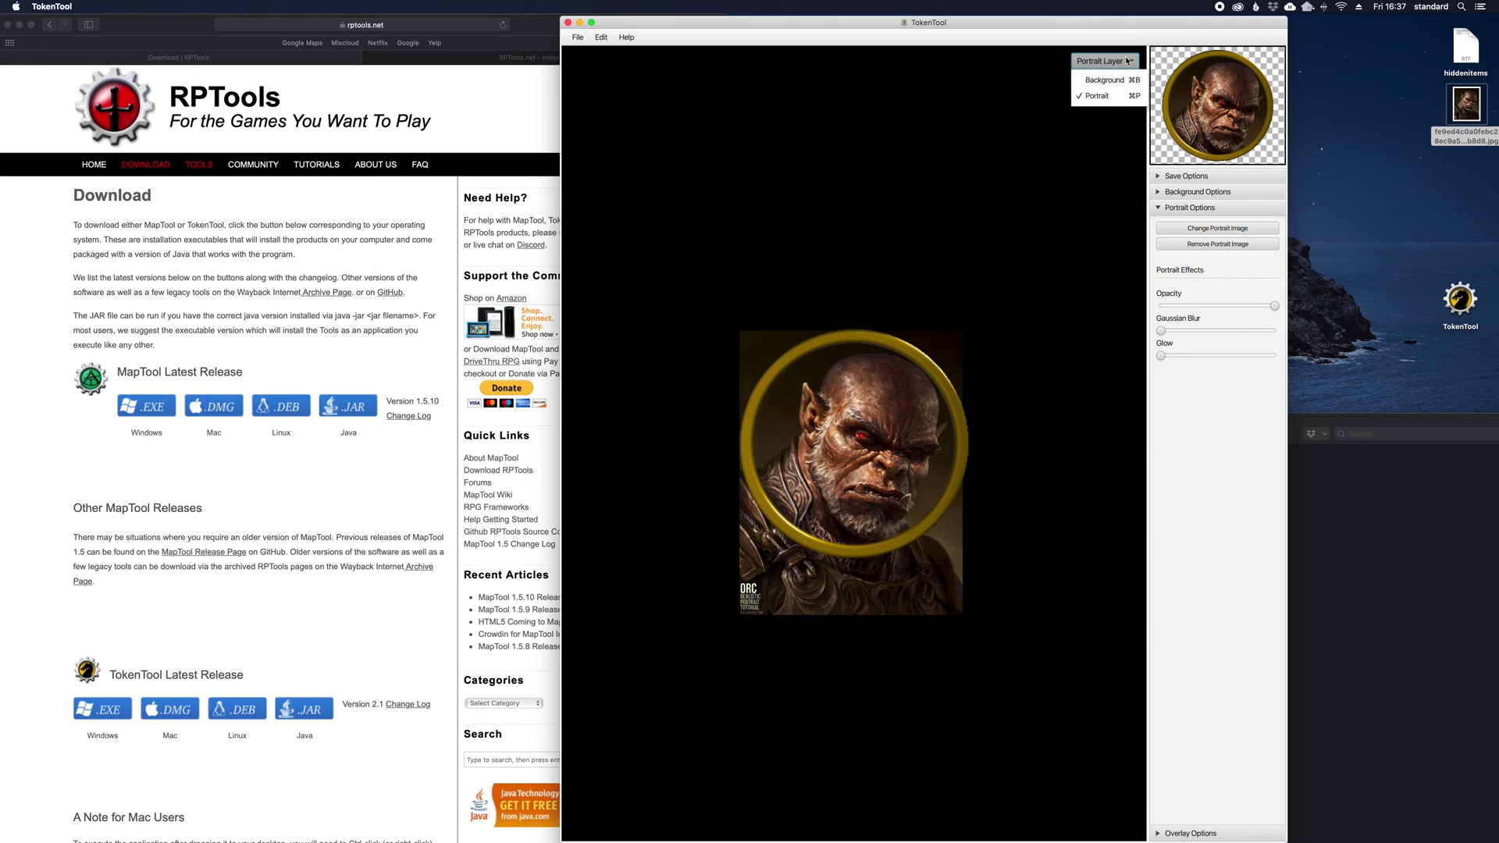
pyautogui.click(1091, 84)
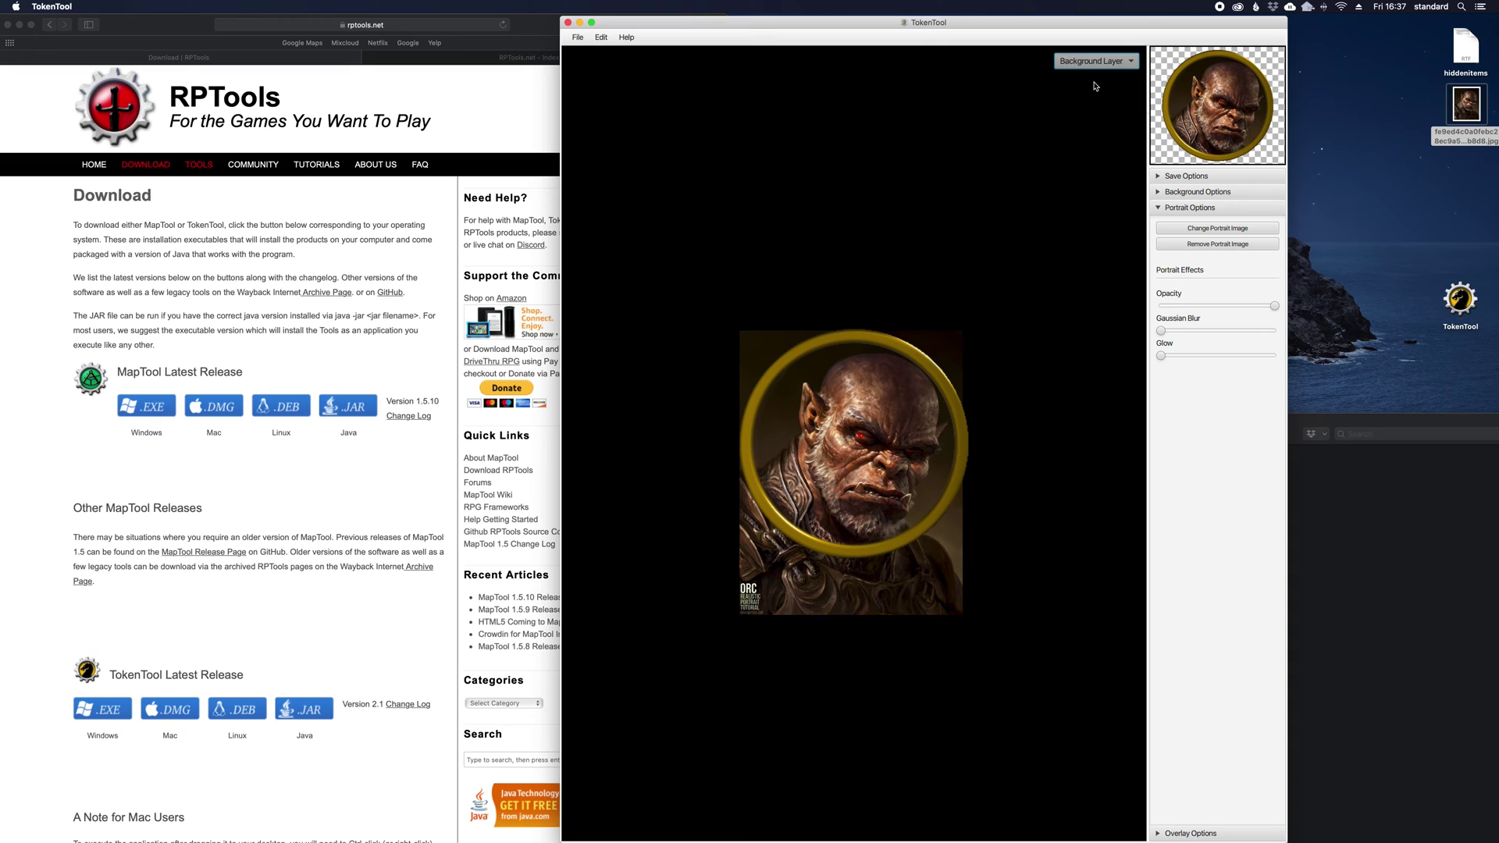
pyautogui.click(1190, 193)
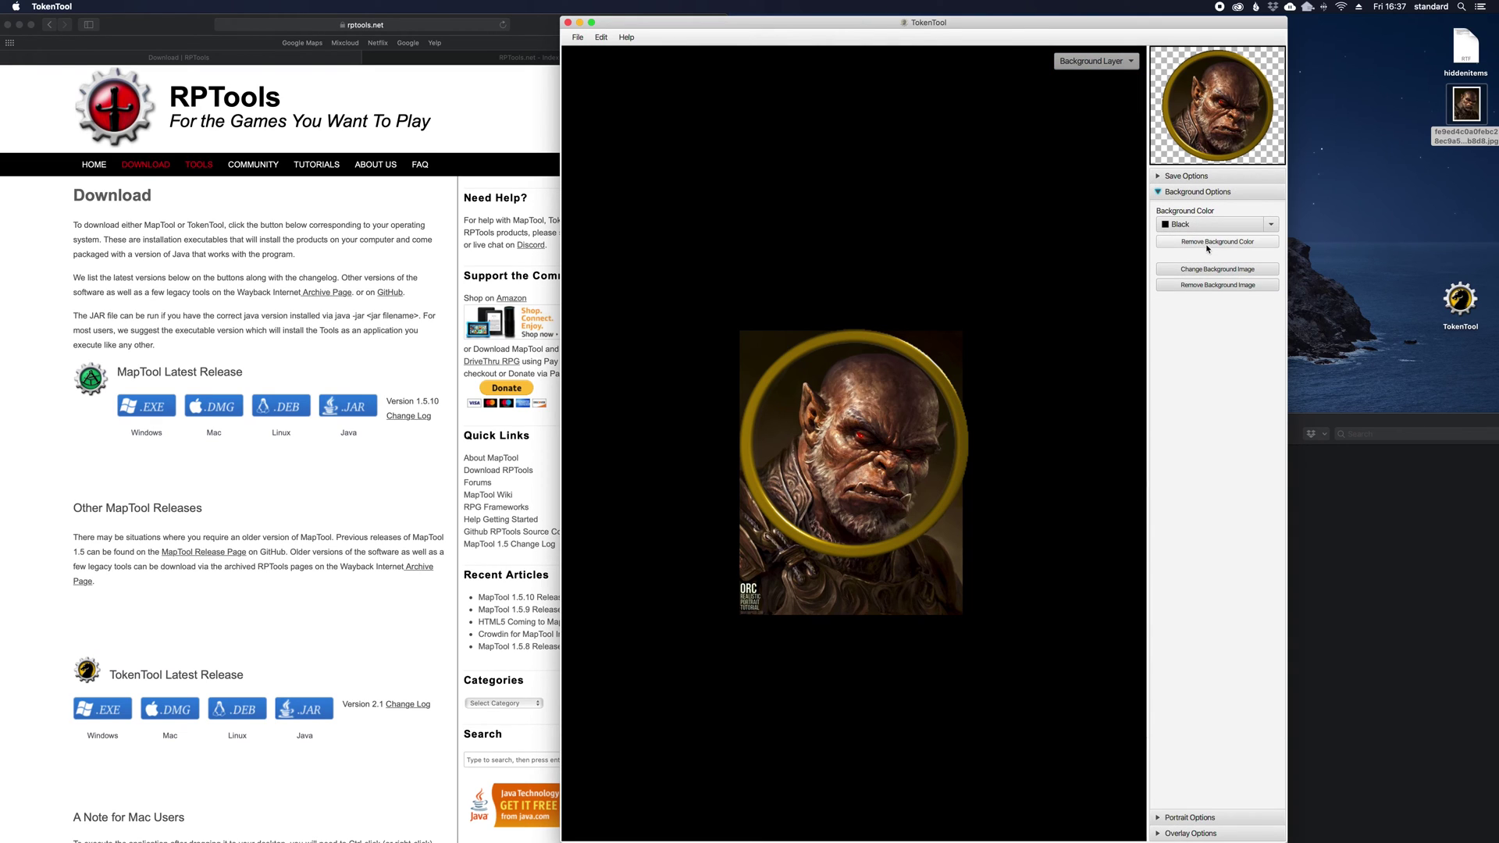
pyautogui.click(1122, 62)
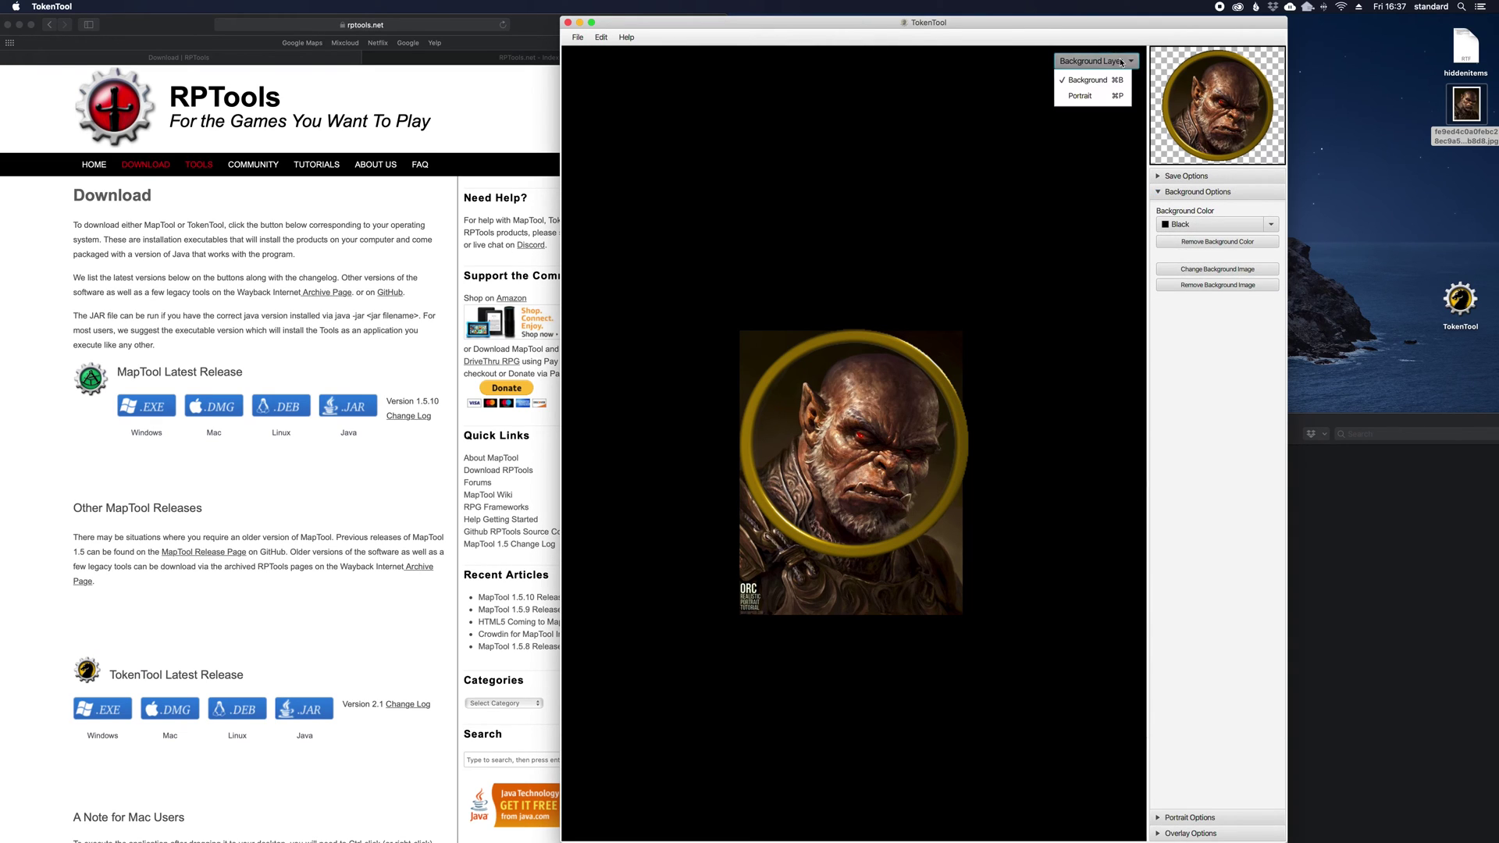
pyautogui.click(1096, 95)
# - Collapse the background and portrait settings and reveal the overlay categories
pyautogui.click(1195, 192)
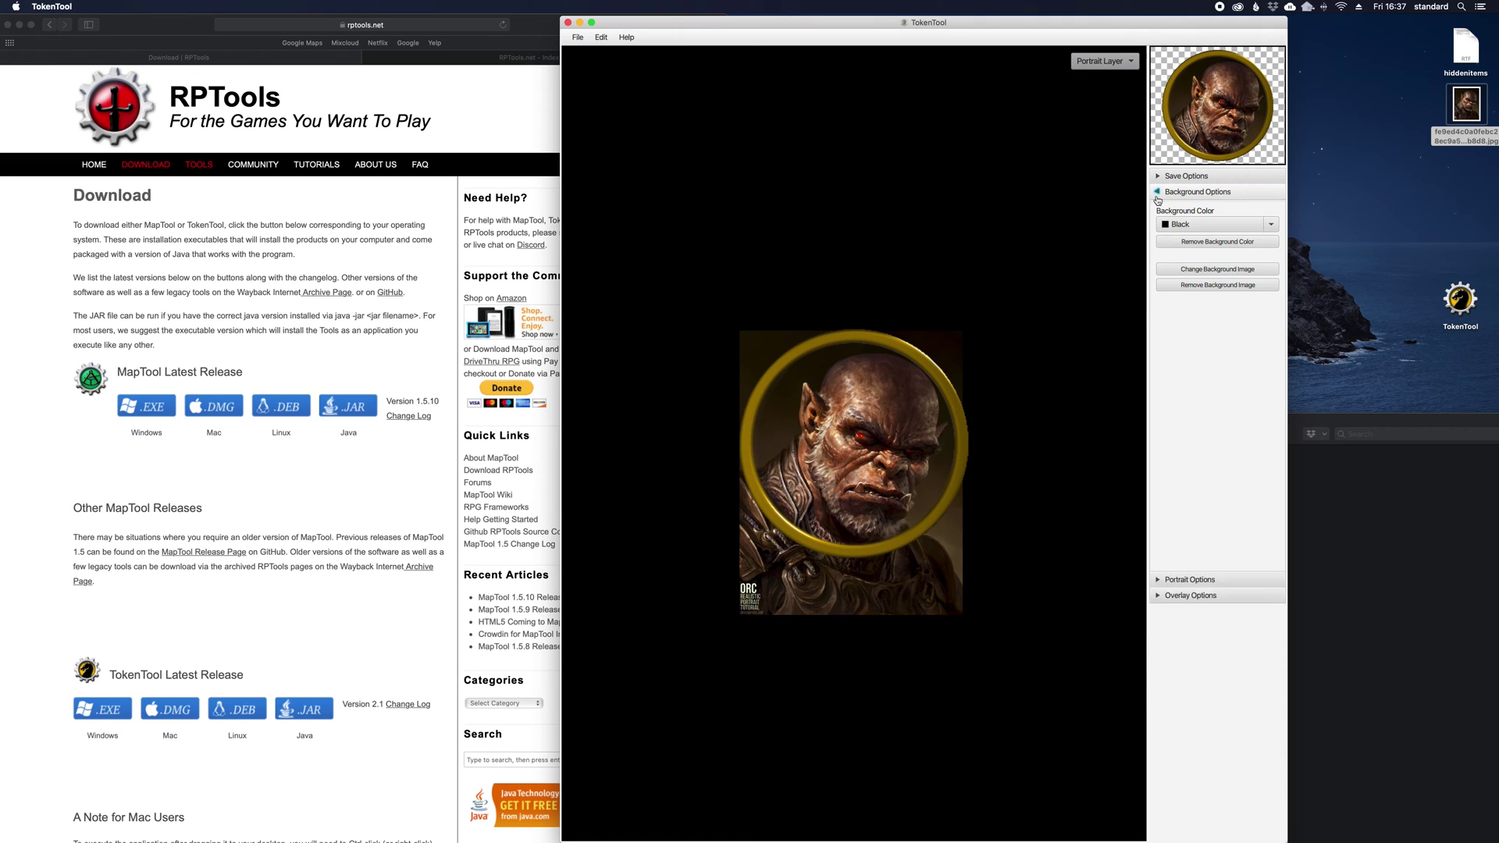
pyautogui.click(1203, 208)
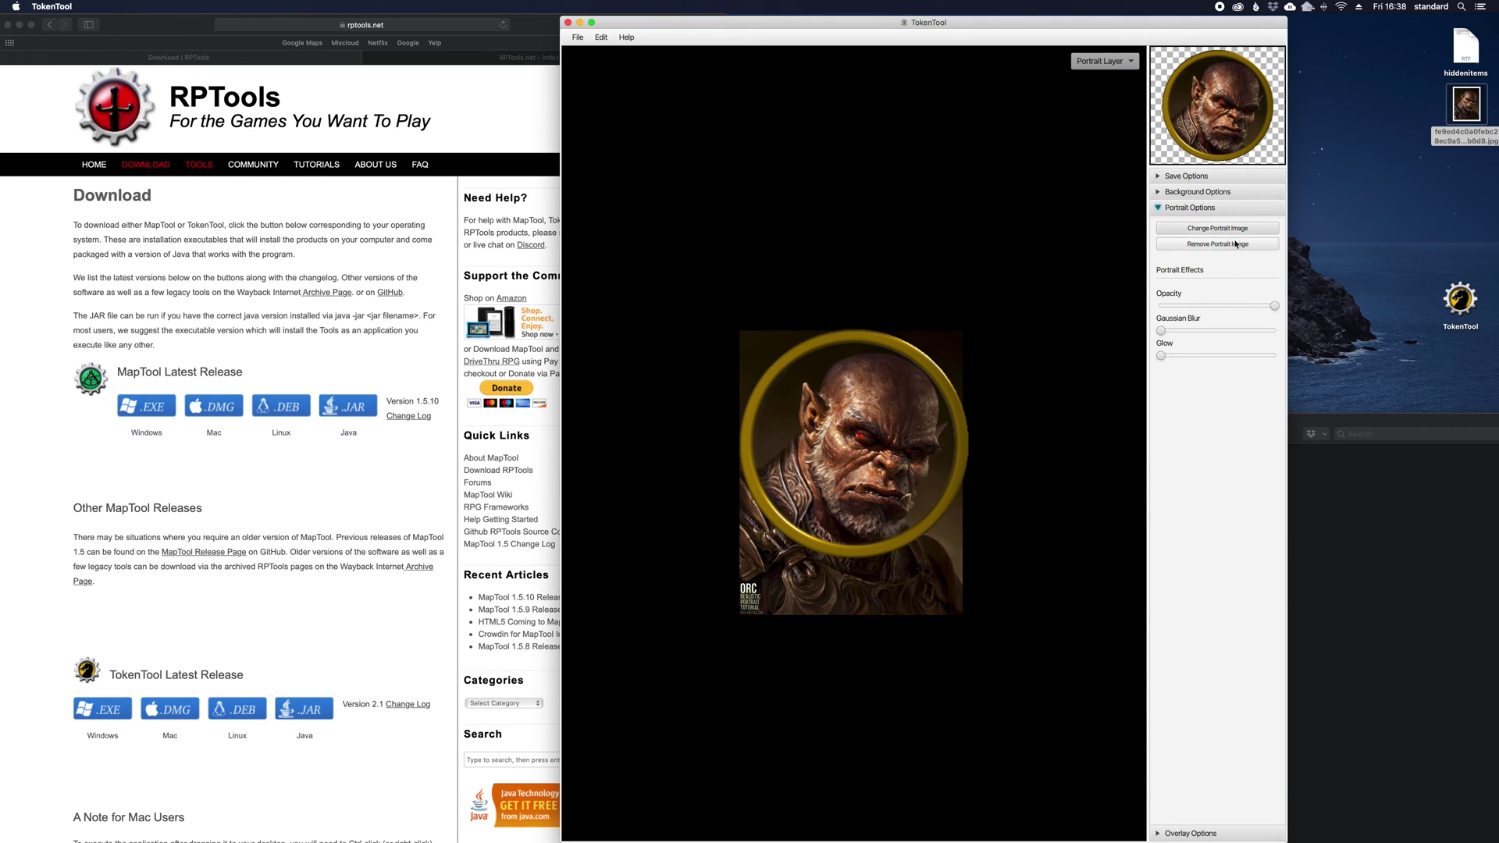
pyautogui.click(1160, 208)
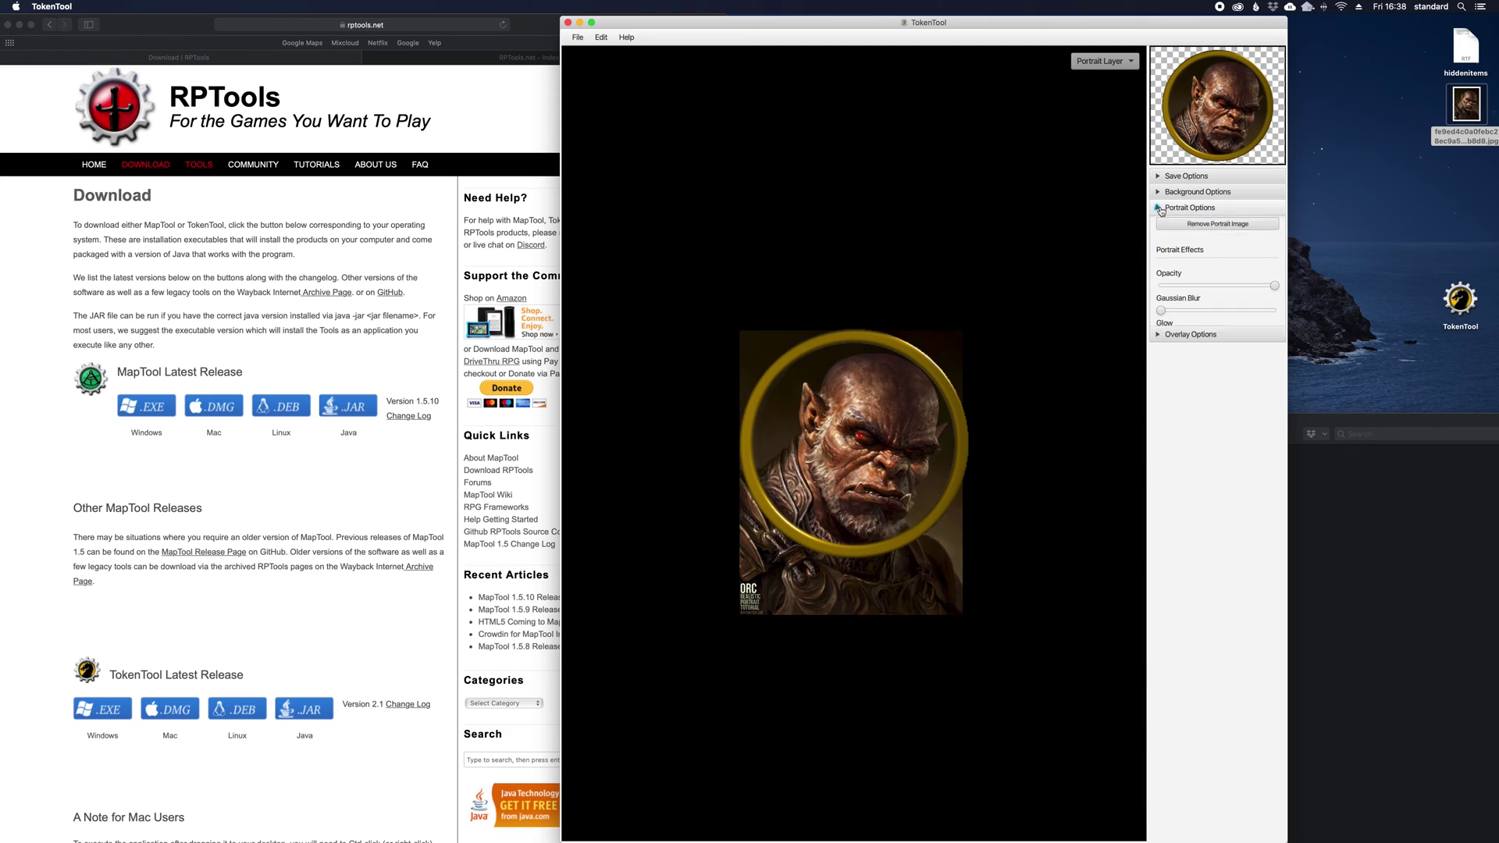
pyautogui.click(1159, 224)
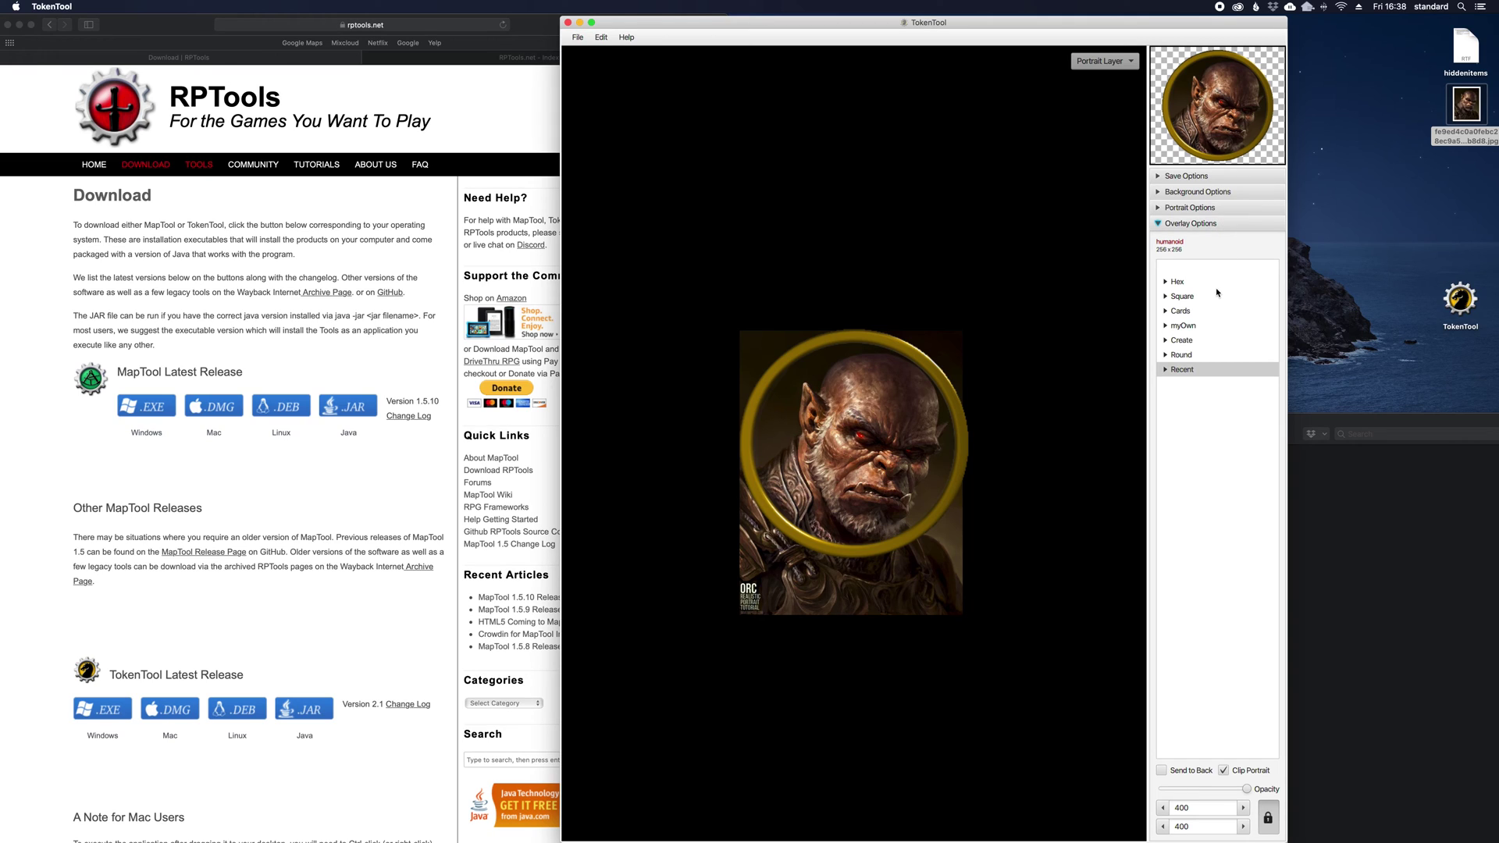
# - Try the hex frame, Translucent and Stone hex overlays on the orc token
pyautogui.click(1165, 283)
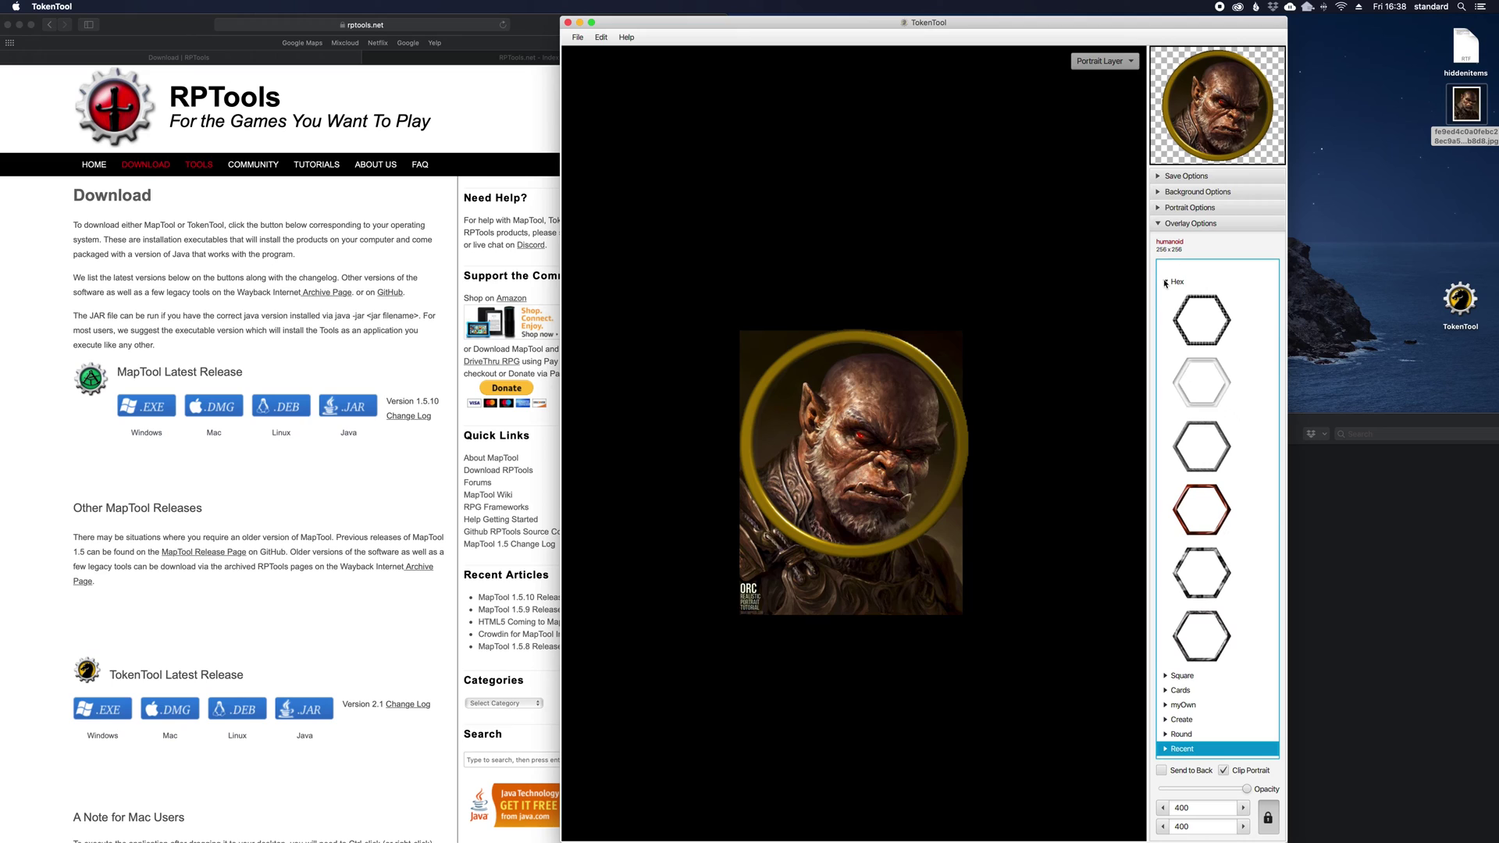
pyautogui.click(1187, 320)
pyautogui.click(1197, 380)
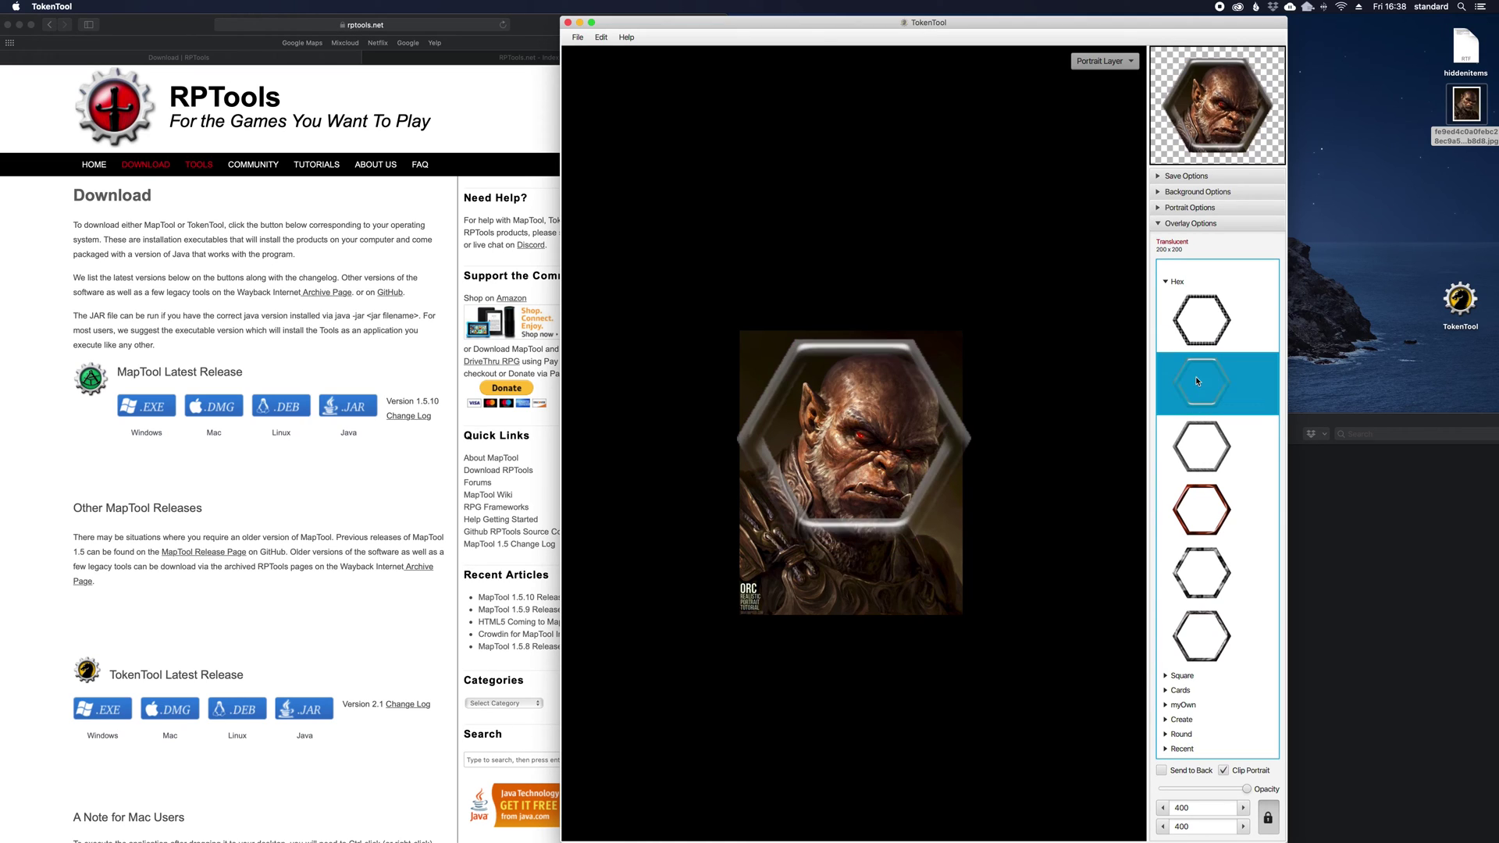
pyautogui.click(1205, 436)
pyautogui.click(1165, 282)
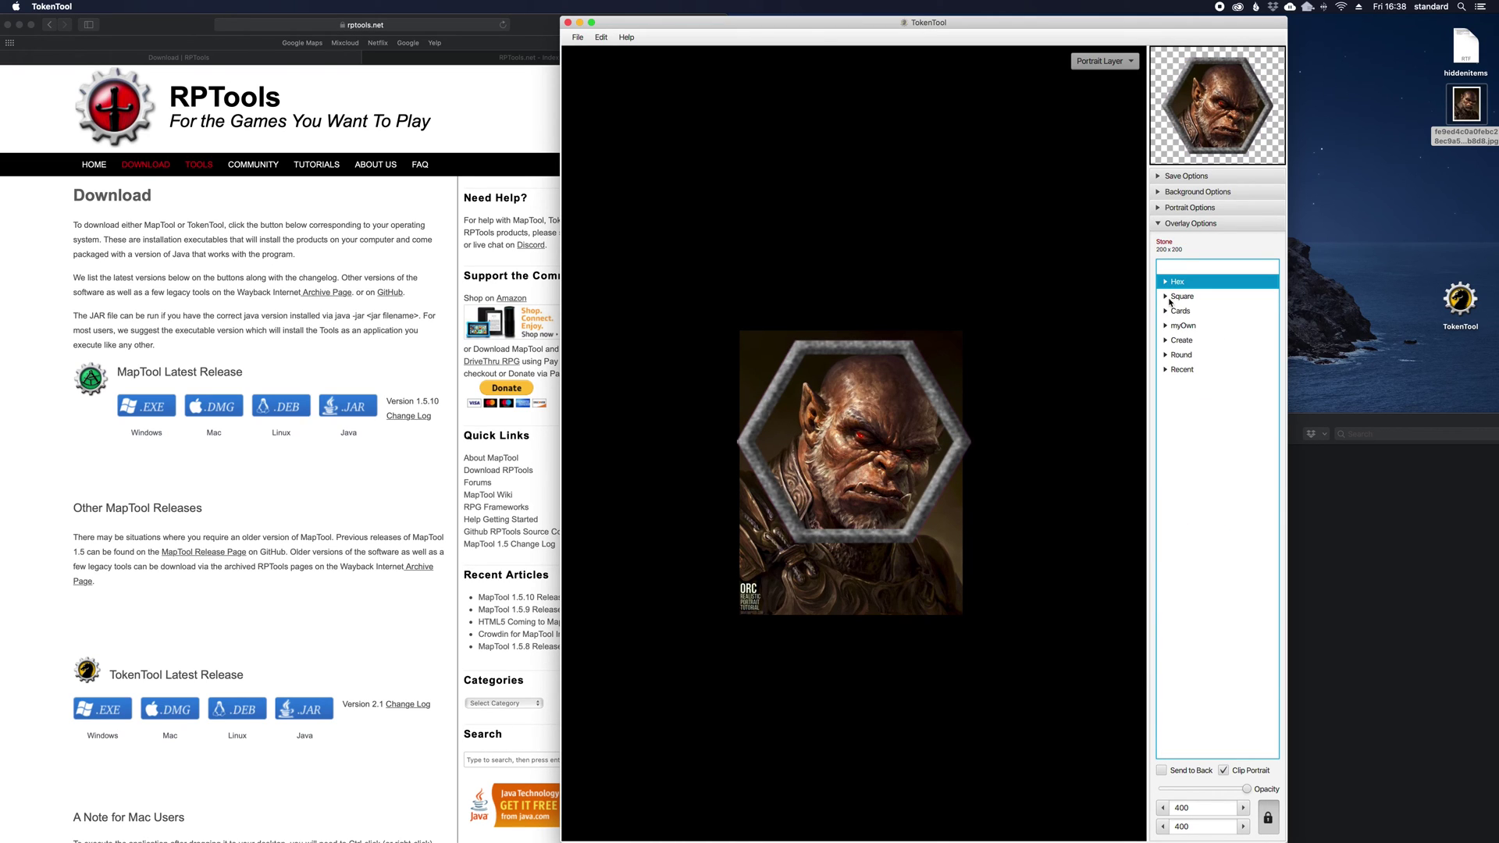
# - Apply the square Base, Rock stone overlay, then expand the Cards overlay category
pyautogui.click(1166, 296)
pyautogui.click(1202, 335)
pyautogui.click(1202, 398)
pyautogui.click(1208, 561)
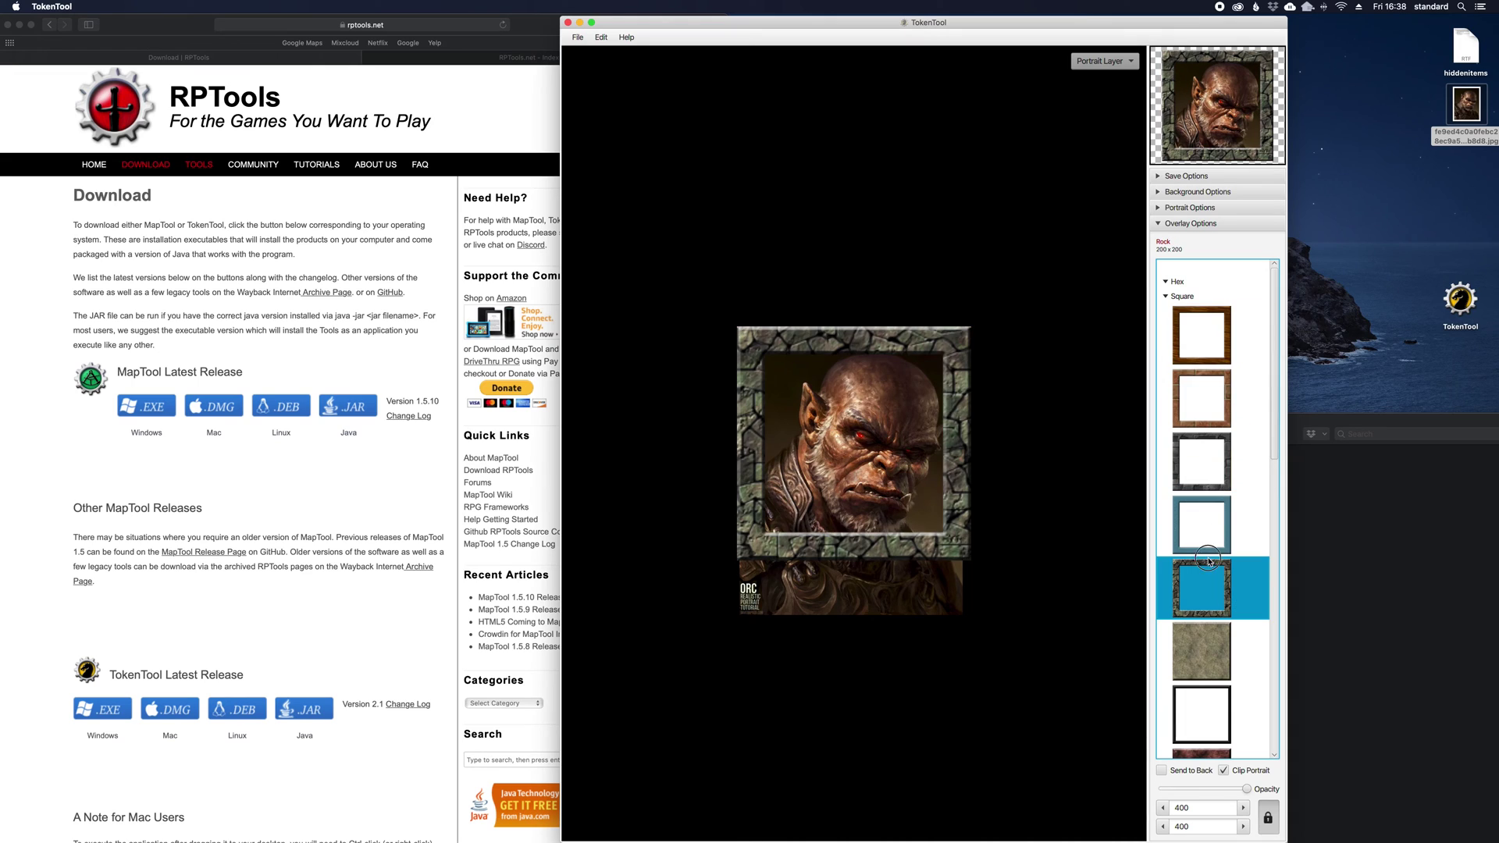
pyautogui.click(1222, 660)
pyautogui.scroll(-10, 1223, 648)
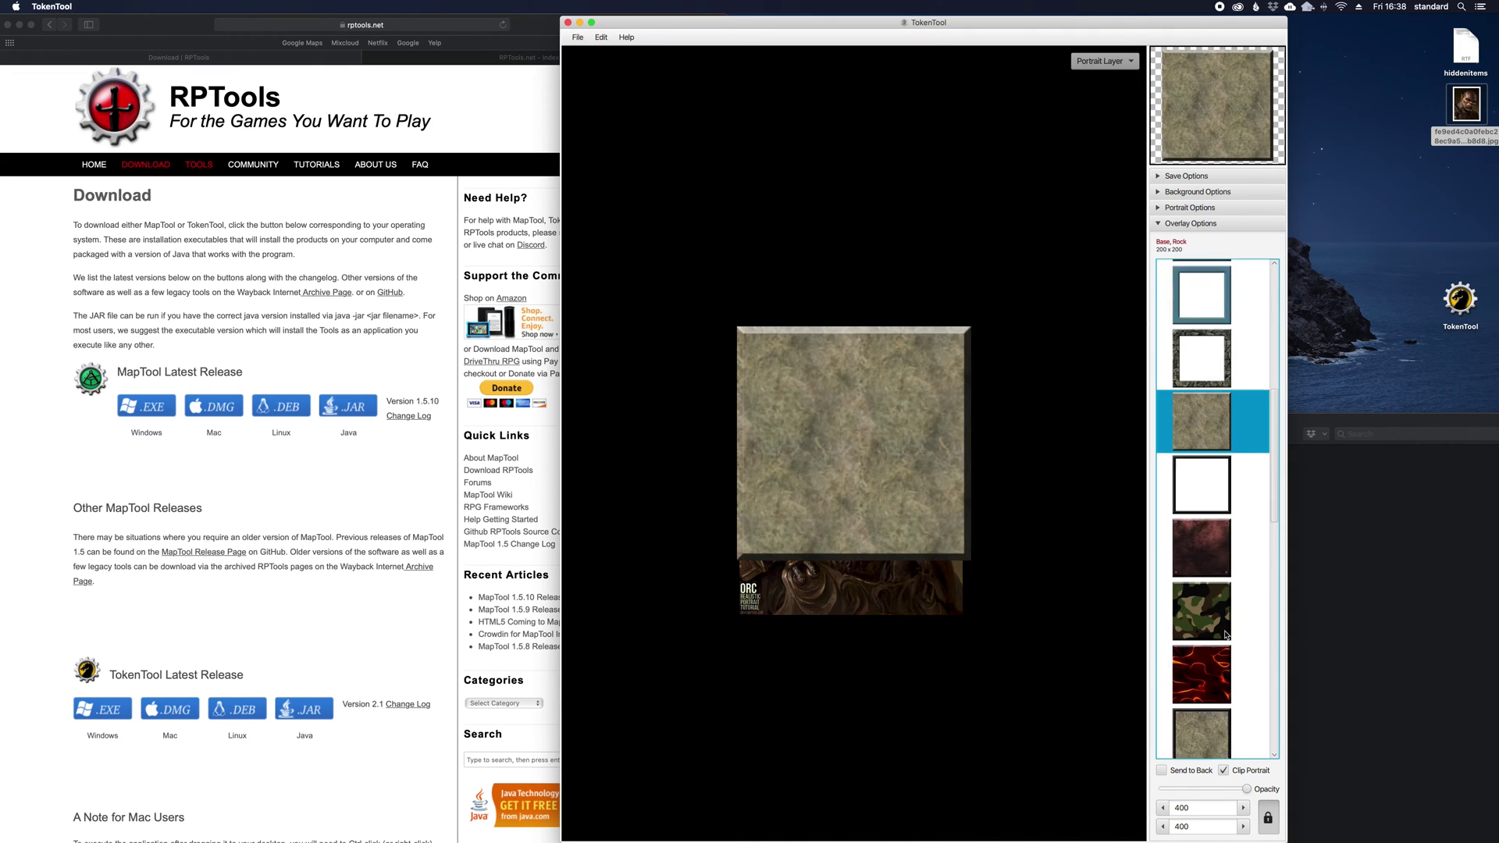
pyautogui.scroll(10, 1218, 546)
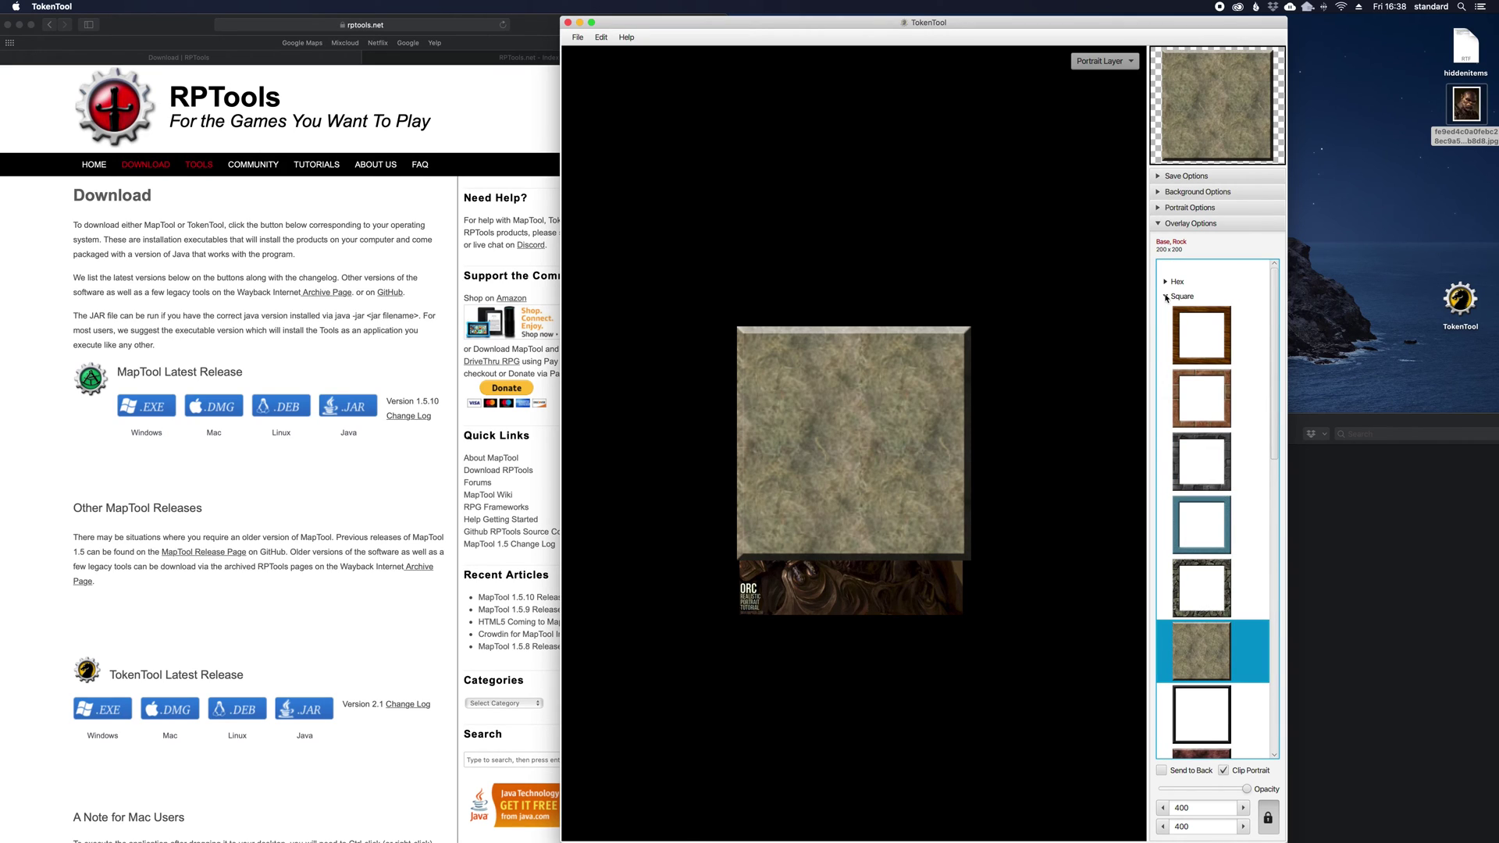
pyautogui.click(1166, 297)
pyautogui.click(1167, 312)
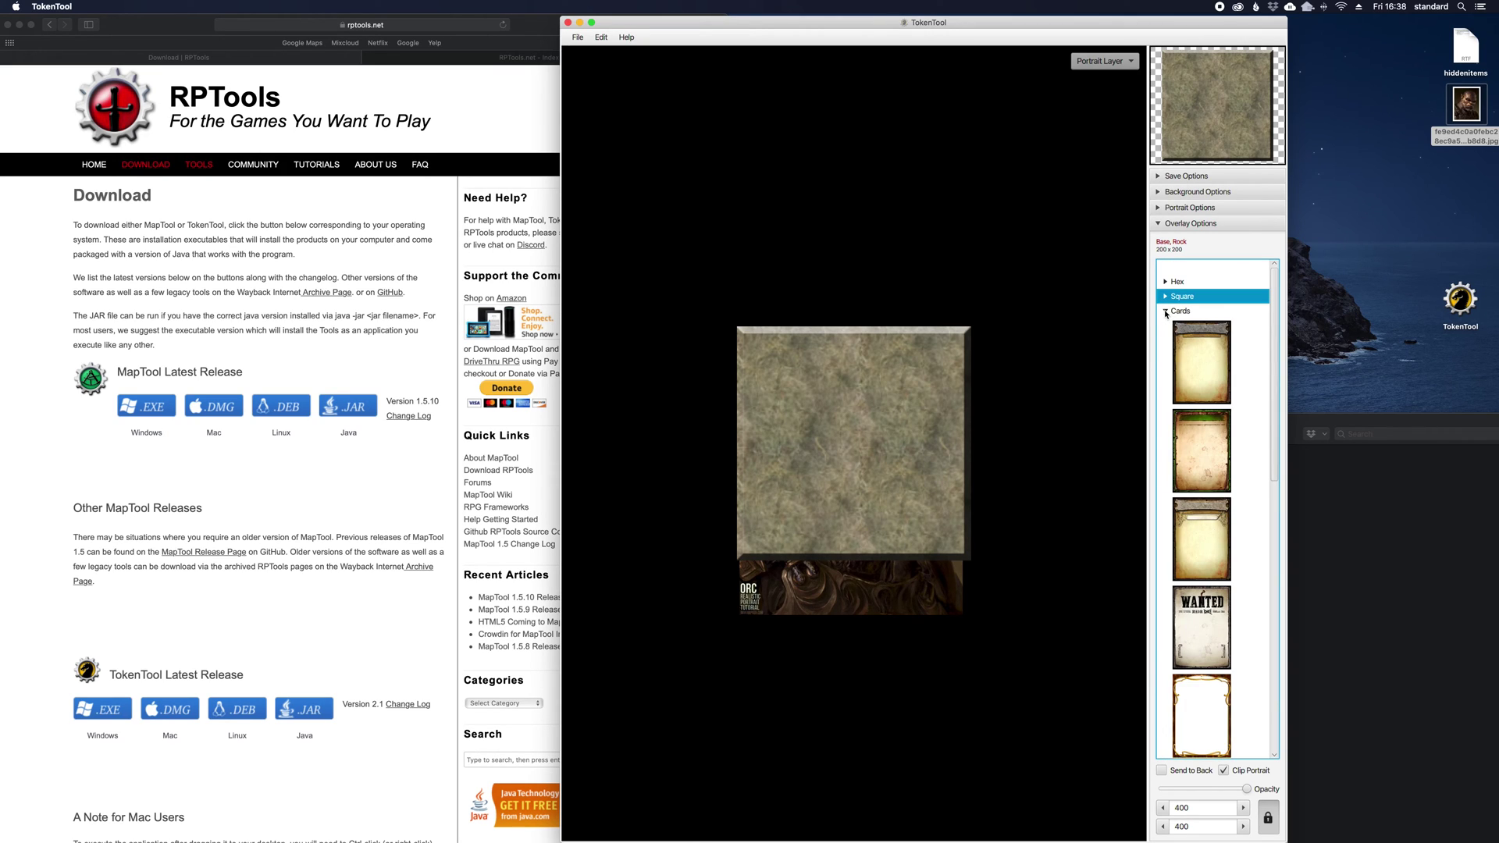
# - Apply the first card overlay, send it behind the orc, and shrink the portrait onto the card
pyautogui.click(1198, 388)
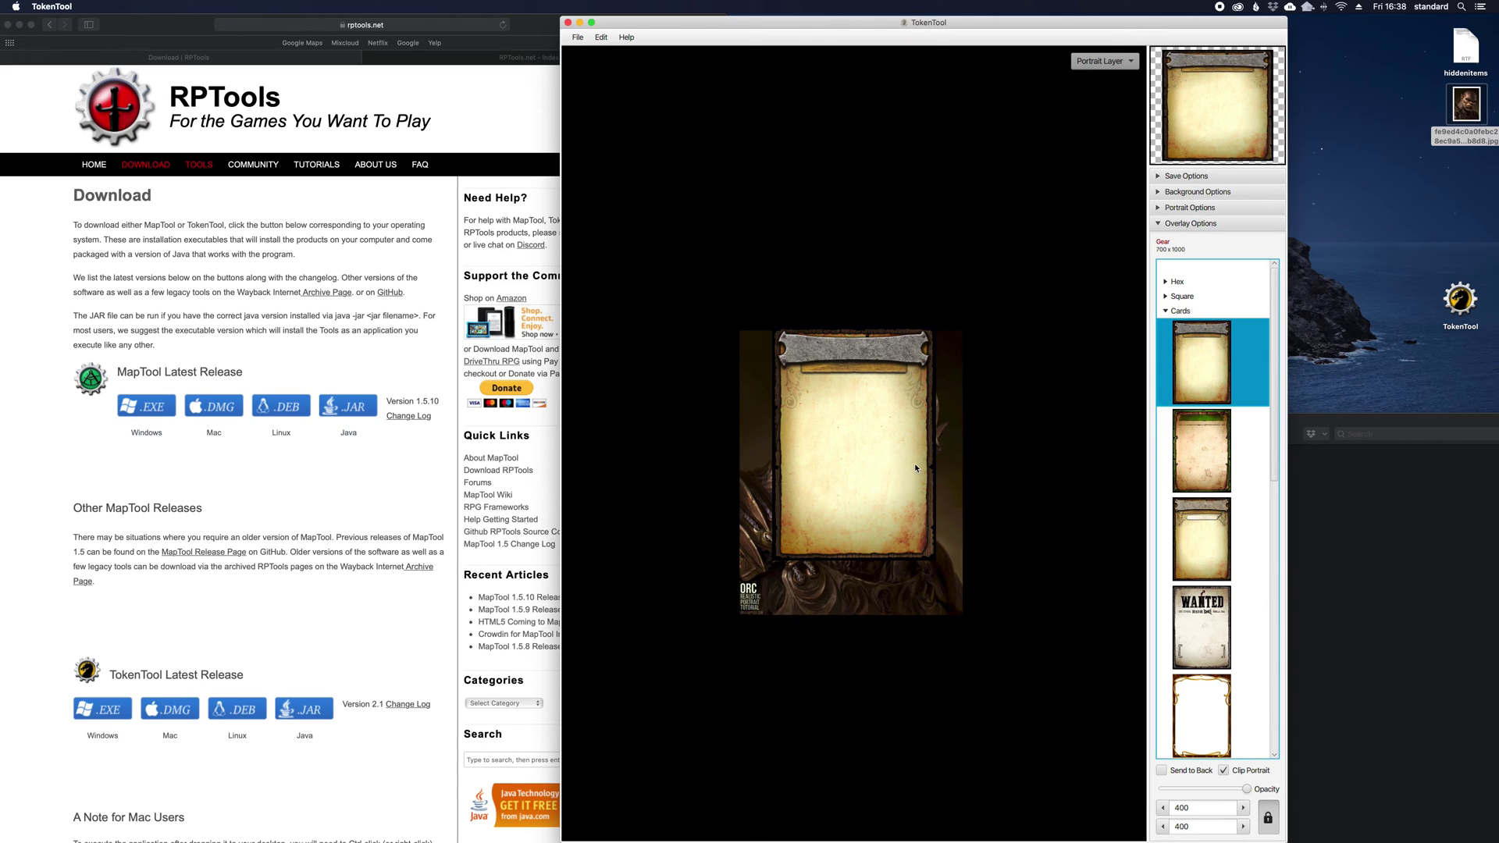
pyautogui.click(1162, 771)
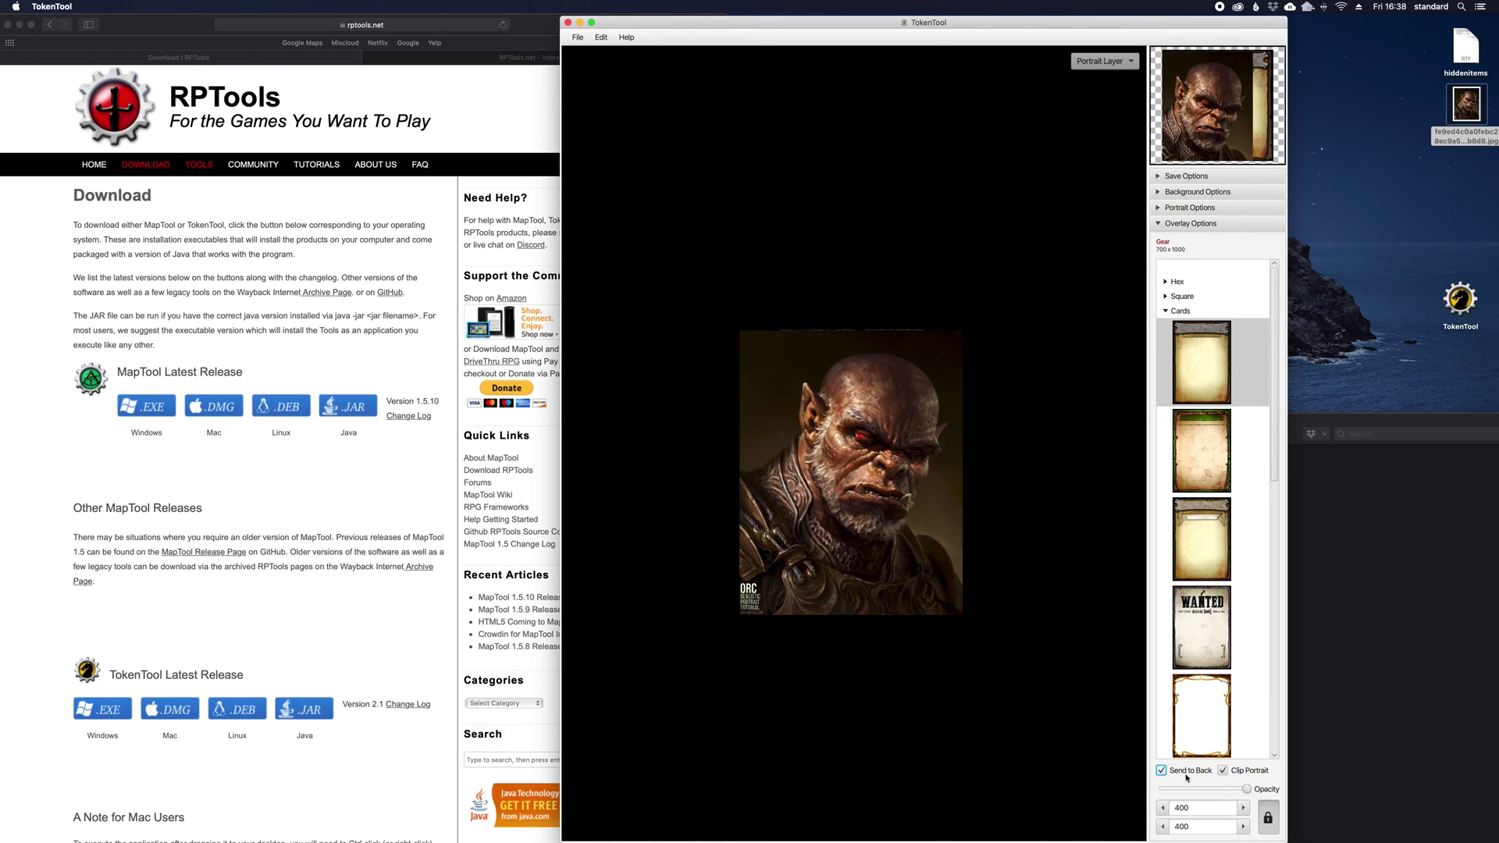
pyautogui.scroll(-3, 819, 456)
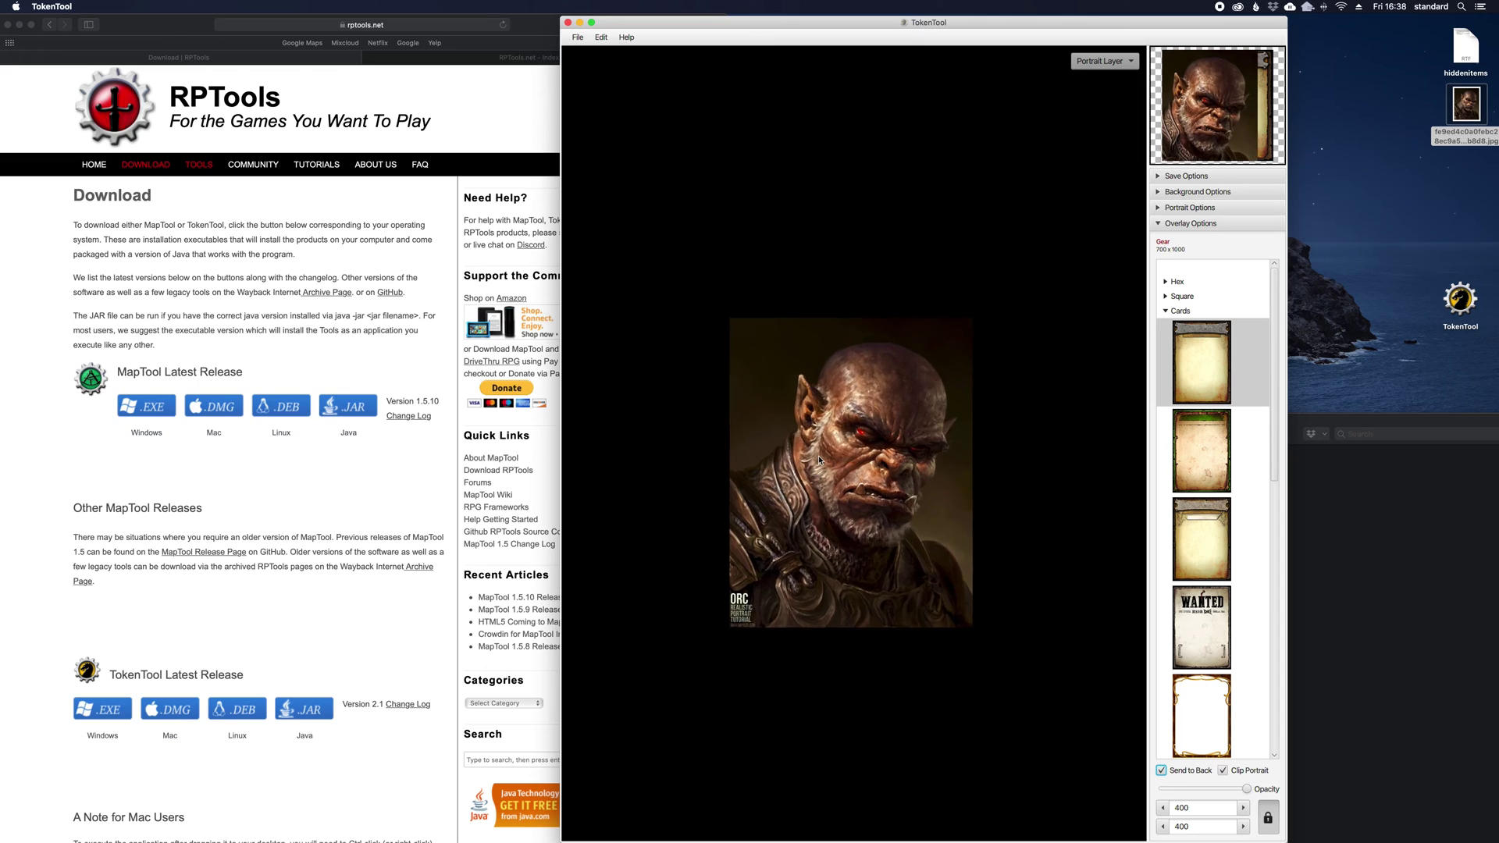
pyautogui.scroll(-2, 824, 459)
pyautogui.moveTo(836, 474); pyautogui.dragTo(882, 462)
pyautogui.scroll(-3, 882, 462)
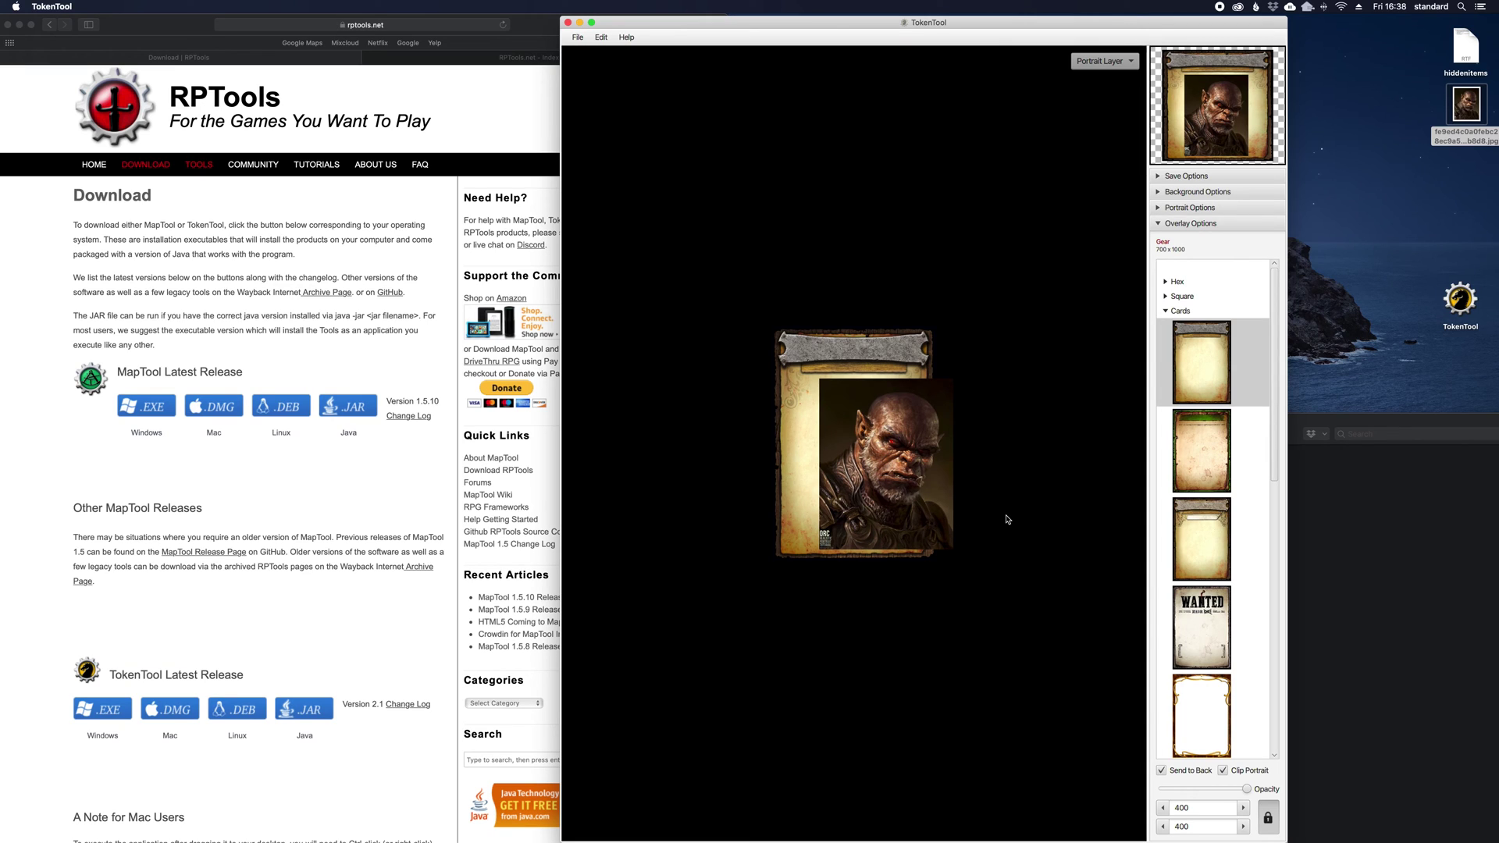
# - Compare the WANTED and parchment cards, then settle on the gold European card overlay
pyautogui.click(1200, 622)
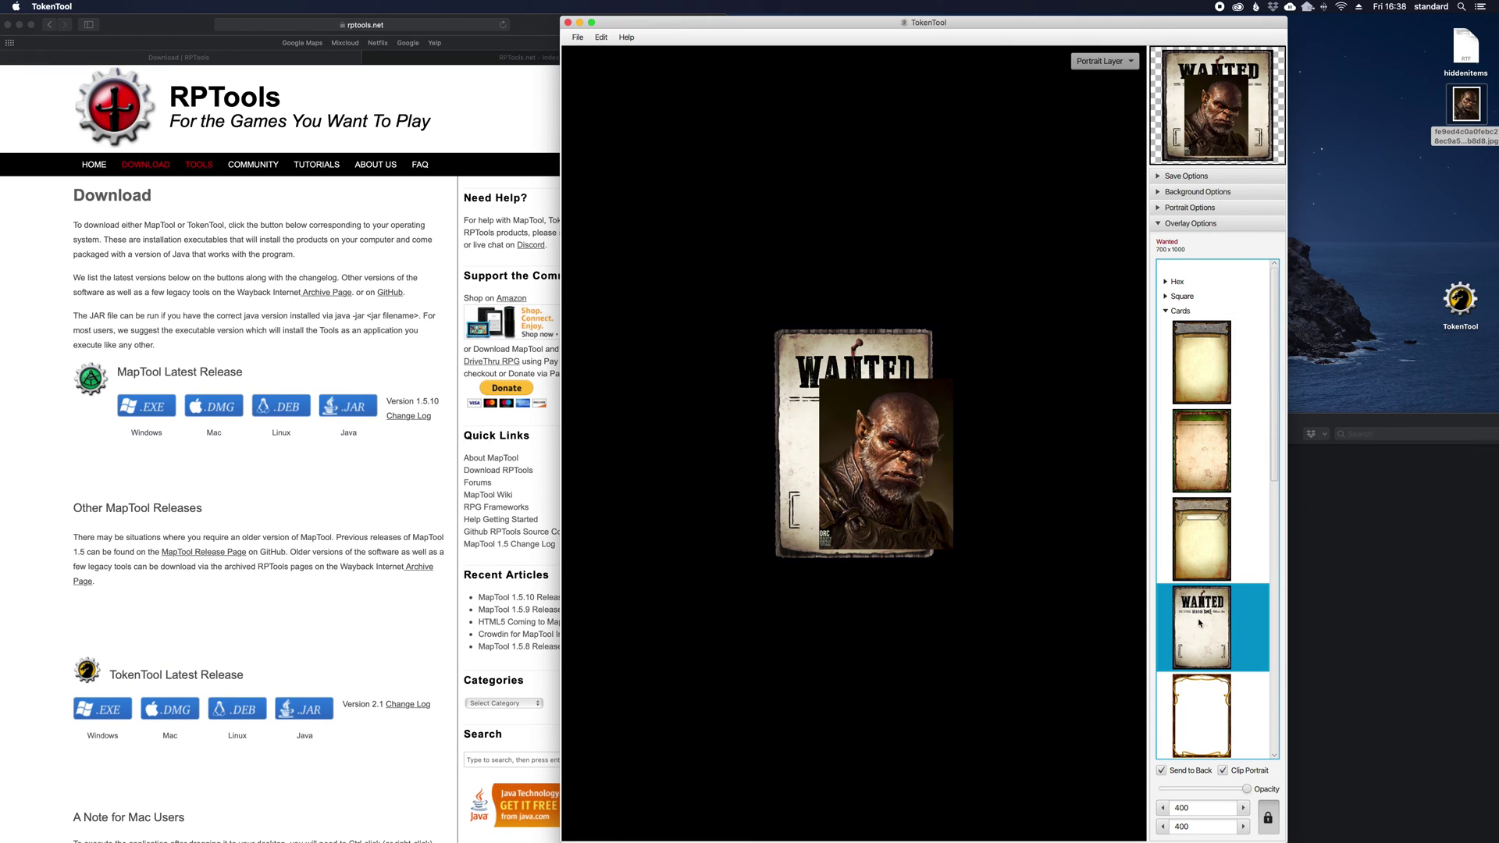
pyautogui.click(1199, 541)
pyautogui.click(1208, 719)
pyautogui.click(1166, 310)
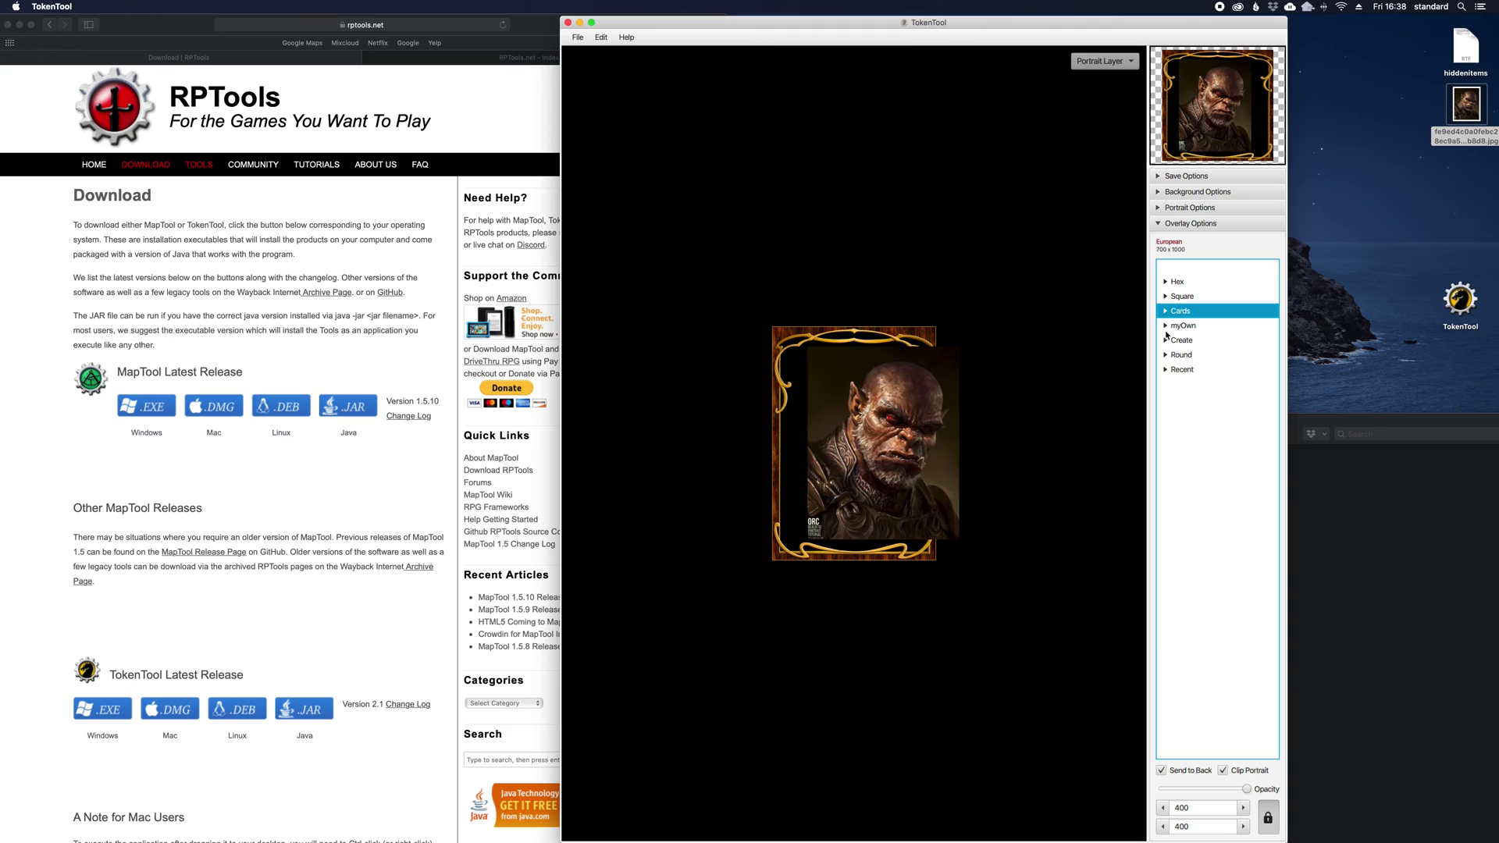
pyautogui.click(1166, 354)
# - Try the Bottlecaps overlays, including Base, Black and the black-rimmed Black bottlecap
pyautogui.click(1174, 369)
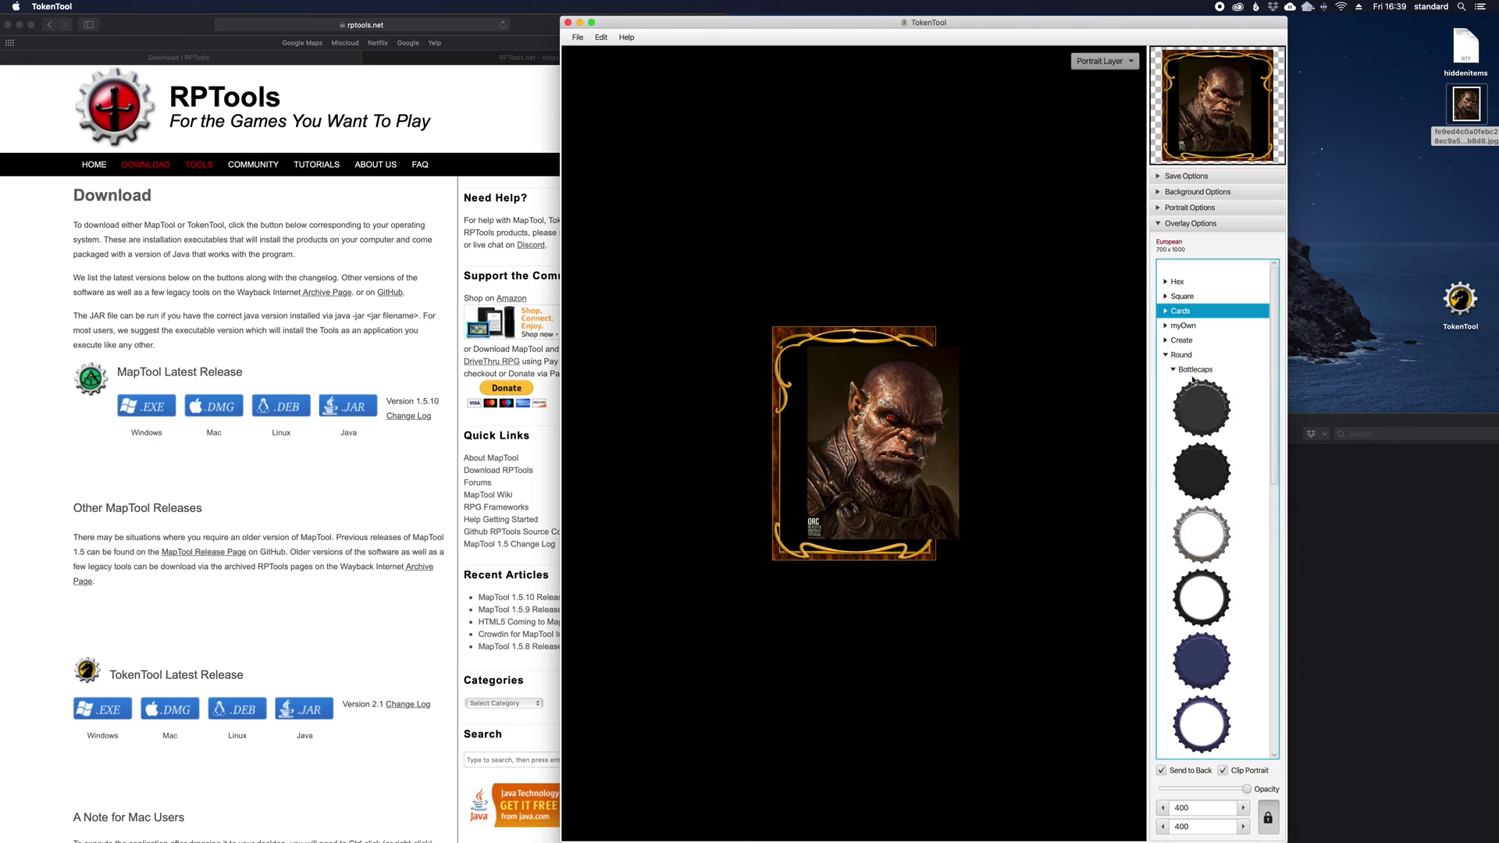
pyautogui.click(1202, 419)
pyautogui.click(1207, 496)
pyautogui.click(1201, 598)
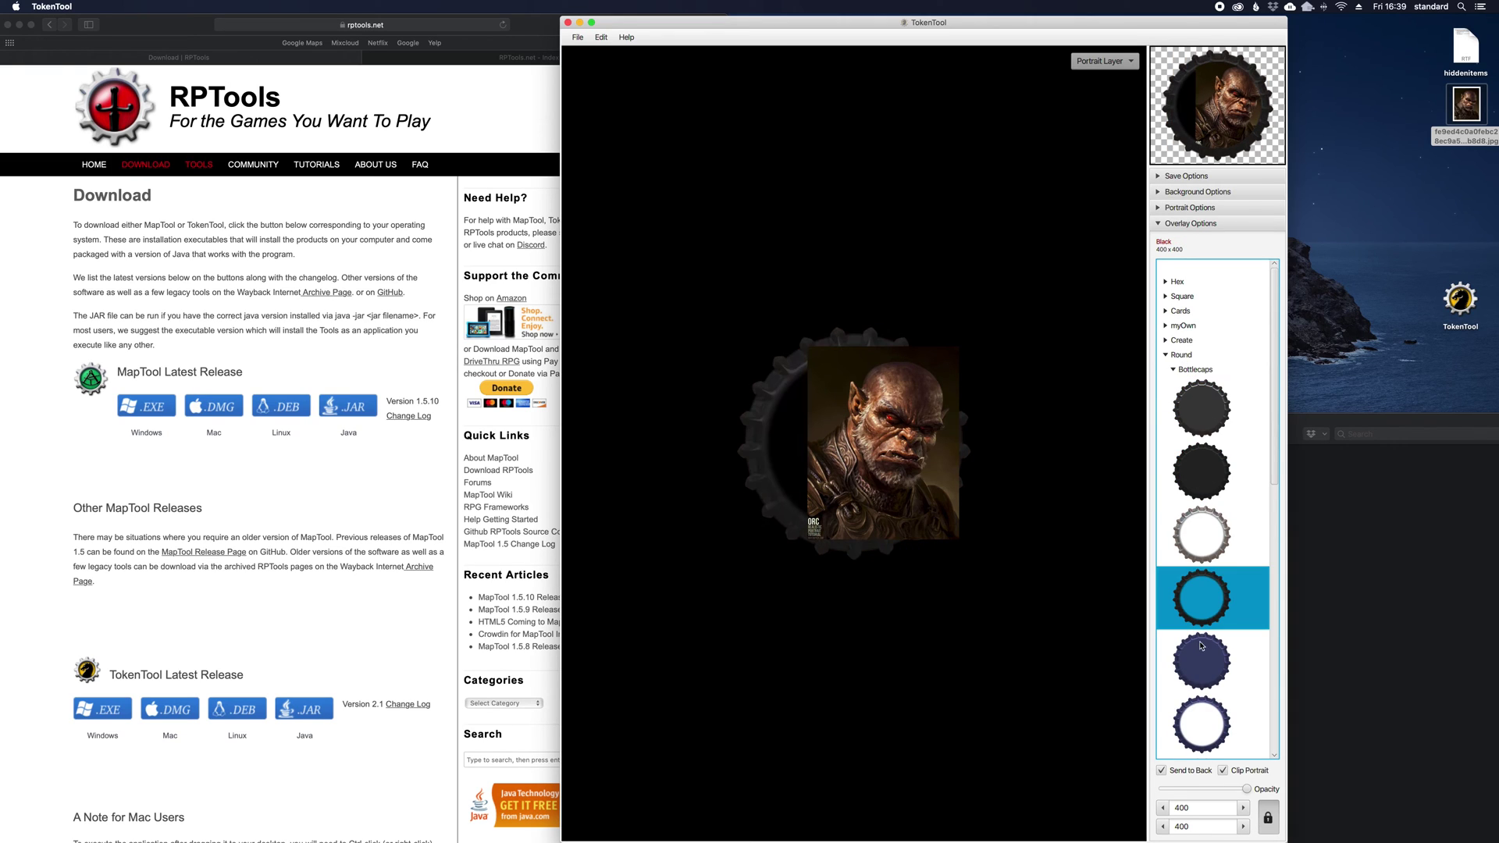
pyautogui.click(1174, 369)
# - Try the Verdigris and Dark chain rings, then the Splash, Red and Target Aquired decorated rings
pyautogui.click(1174, 384)
pyautogui.click(1186, 446)
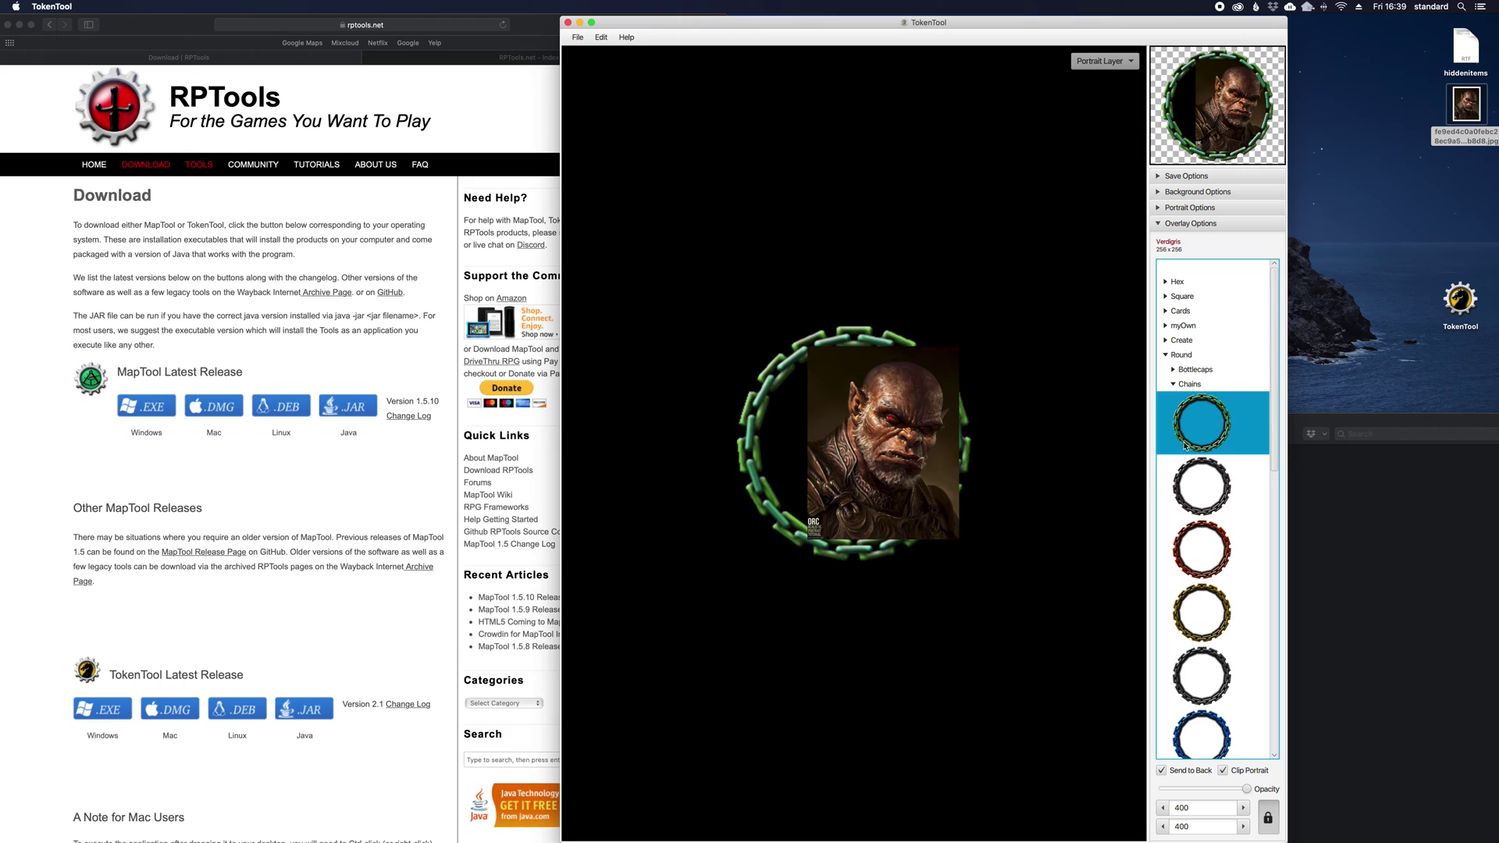
pyautogui.click(1191, 504)
pyautogui.click(1173, 384)
pyautogui.click(1173, 399)
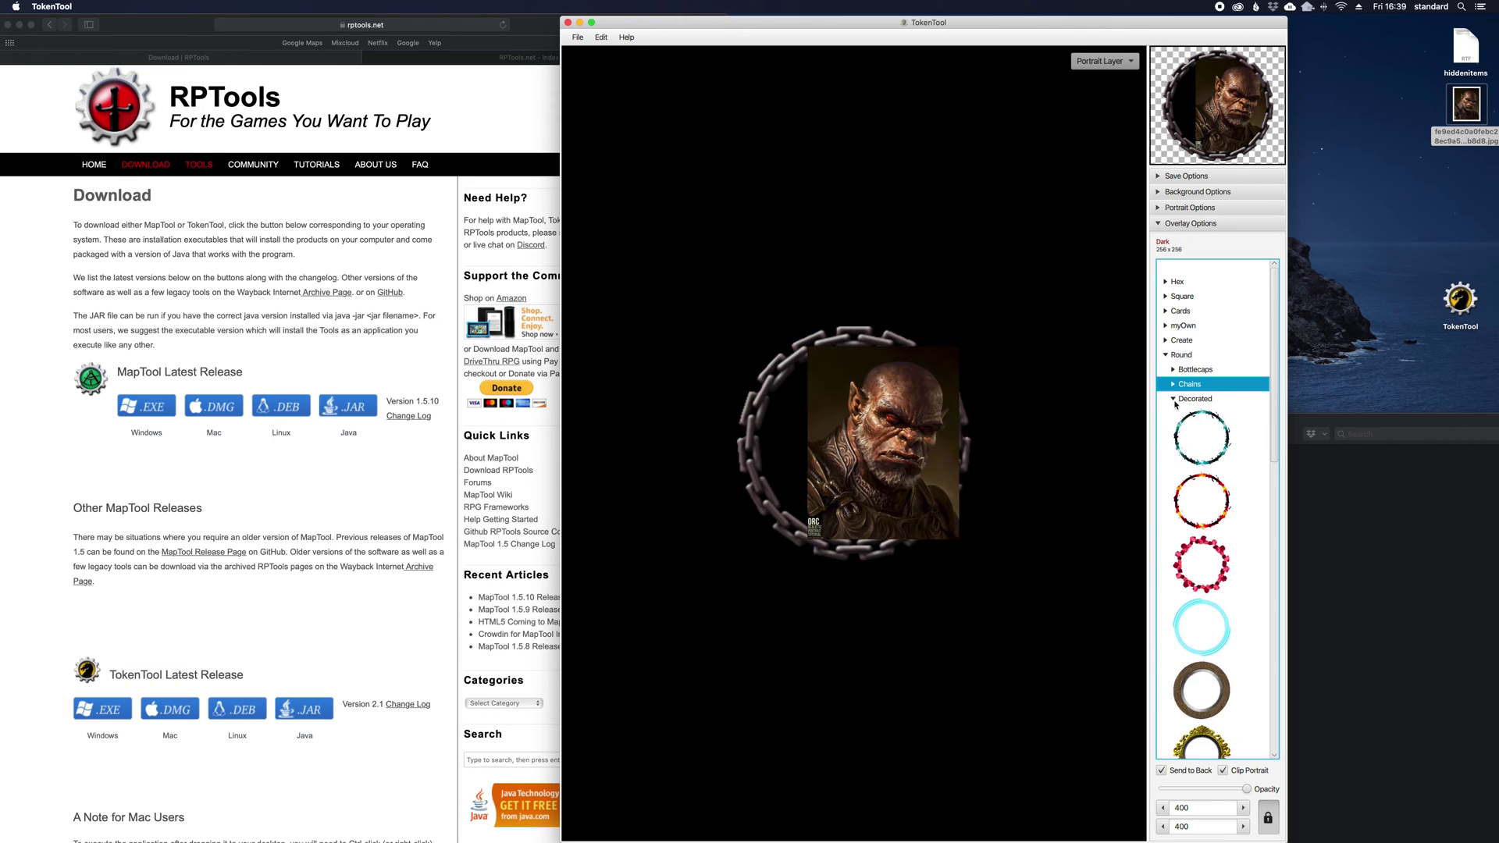
pyautogui.click(1185, 506)
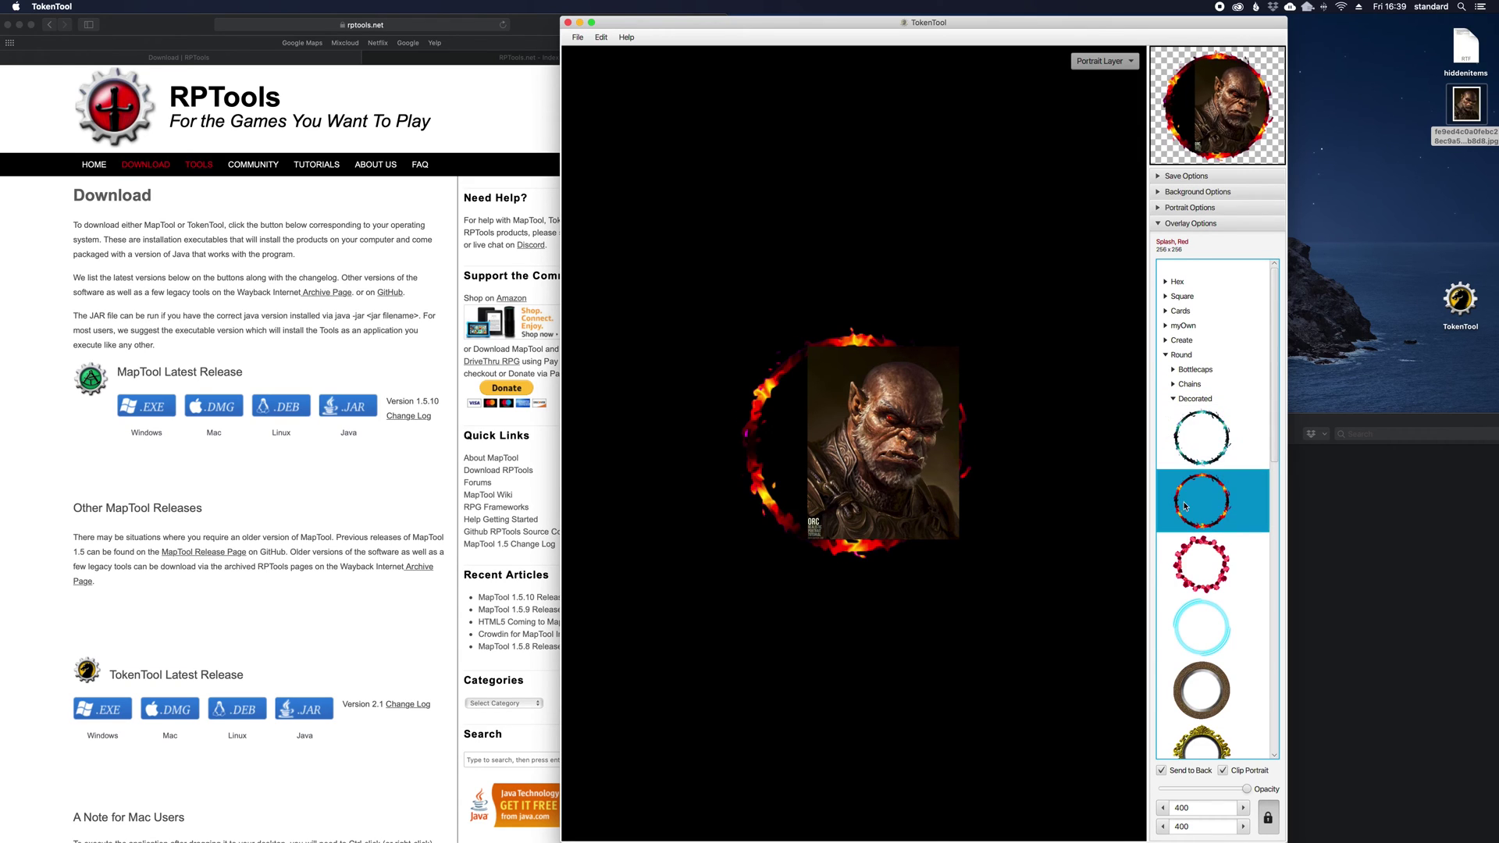
pyautogui.click(1199, 613)
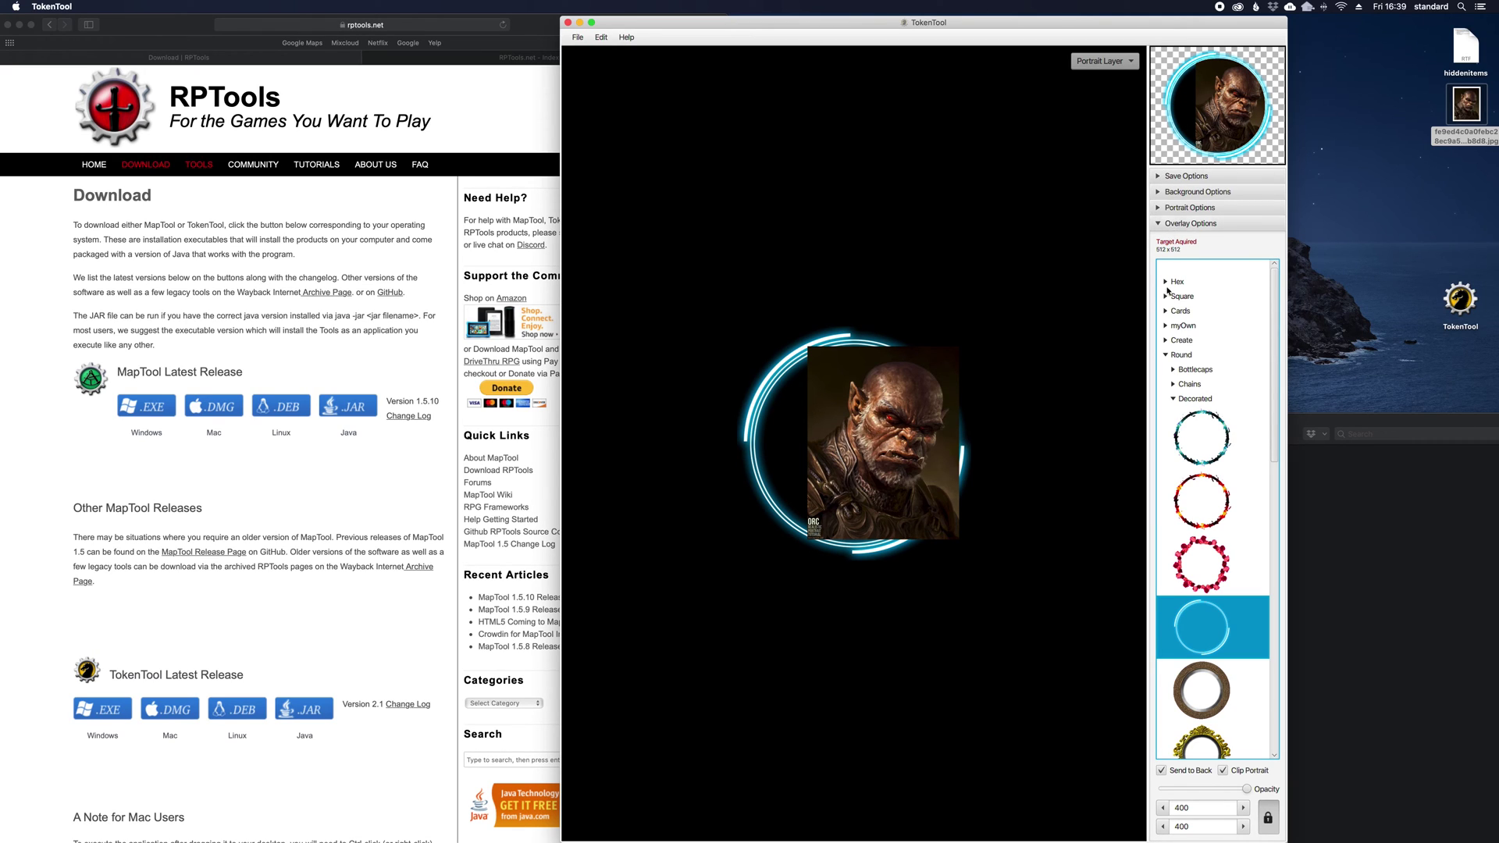
pyautogui.click(1173, 399)
# - Try the Gear, Black and Gear, Silver and Brass overlays, then the Light Blue and White rune rings
pyautogui.click(1173, 414)
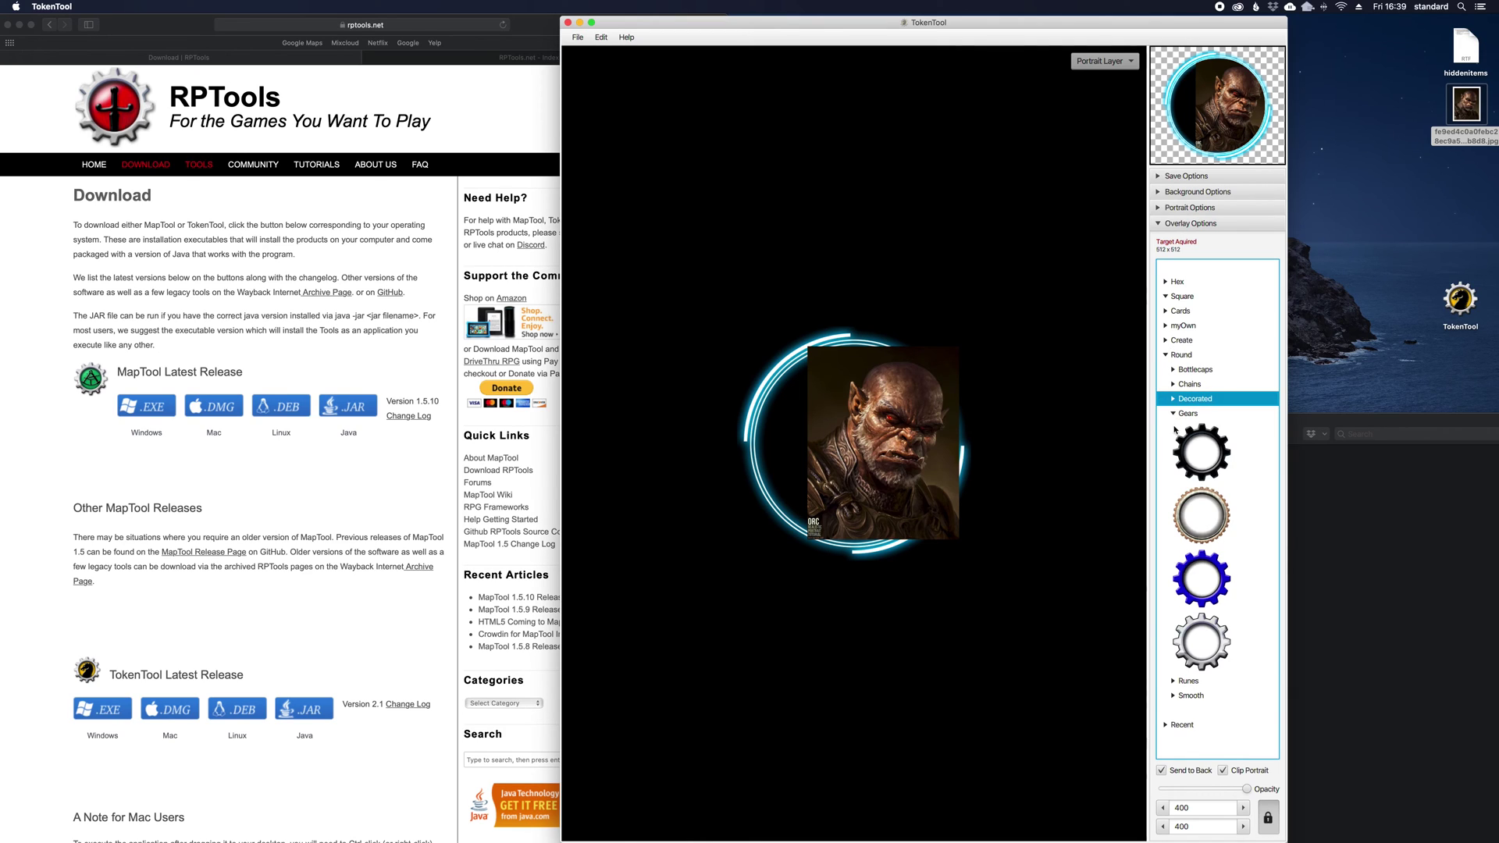
pyautogui.click(1195, 445)
pyautogui.click(1194, 509)
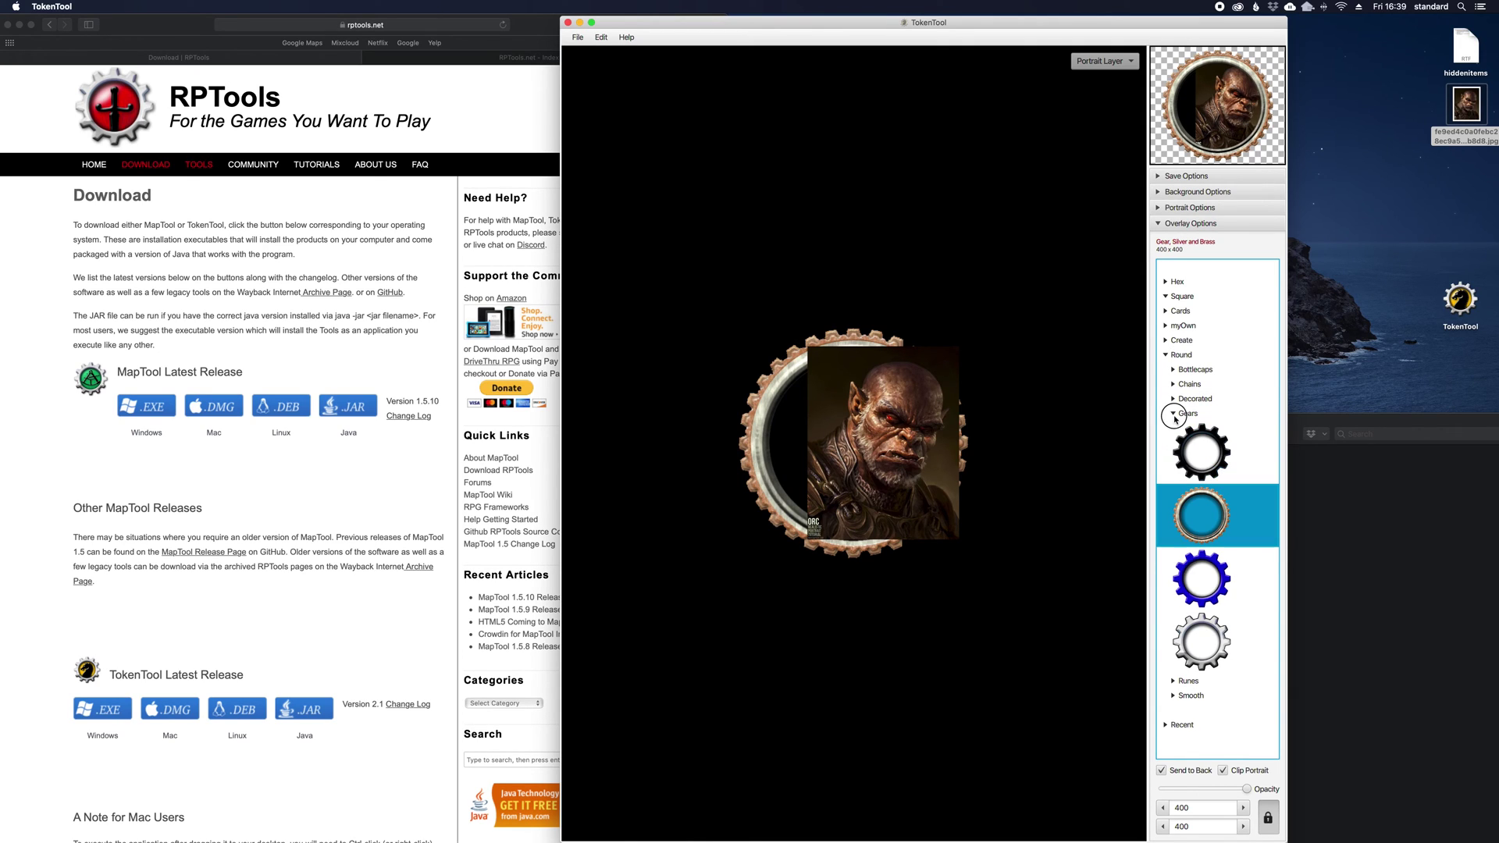
pyautogui.click(1173, 414)
pyautogui.click(1173, 428)
pyautogui.click(1202, 496)
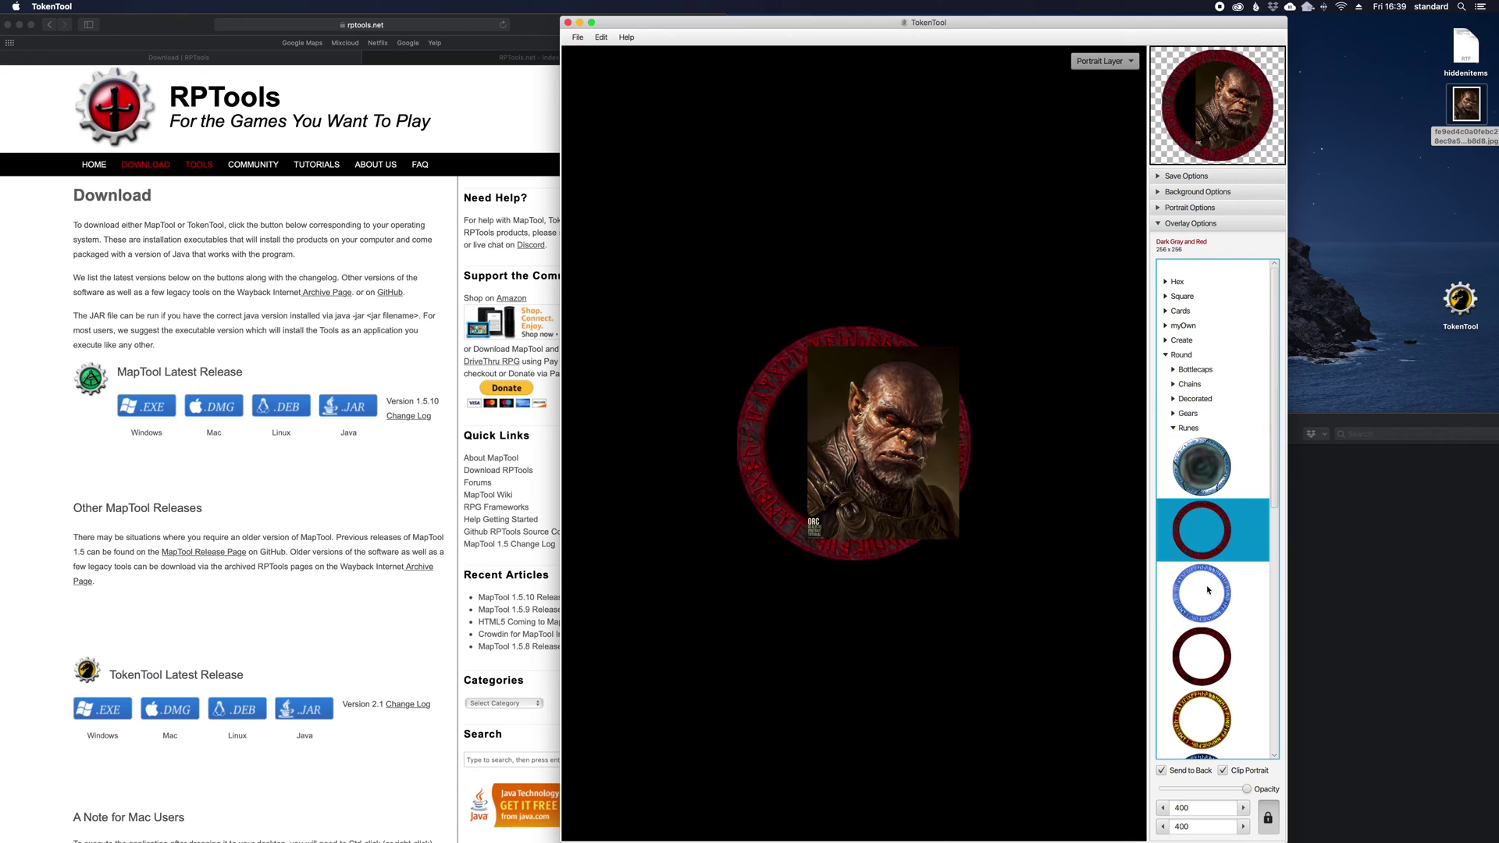
pyautogui.click(1208, 591)
pyautogui.click(1173, 428)
# - Cycle through the Smooth rings (Fire, Black Satin, Inscriptions) and finish on the Brass ring
pyautogui.click(1174, 443)
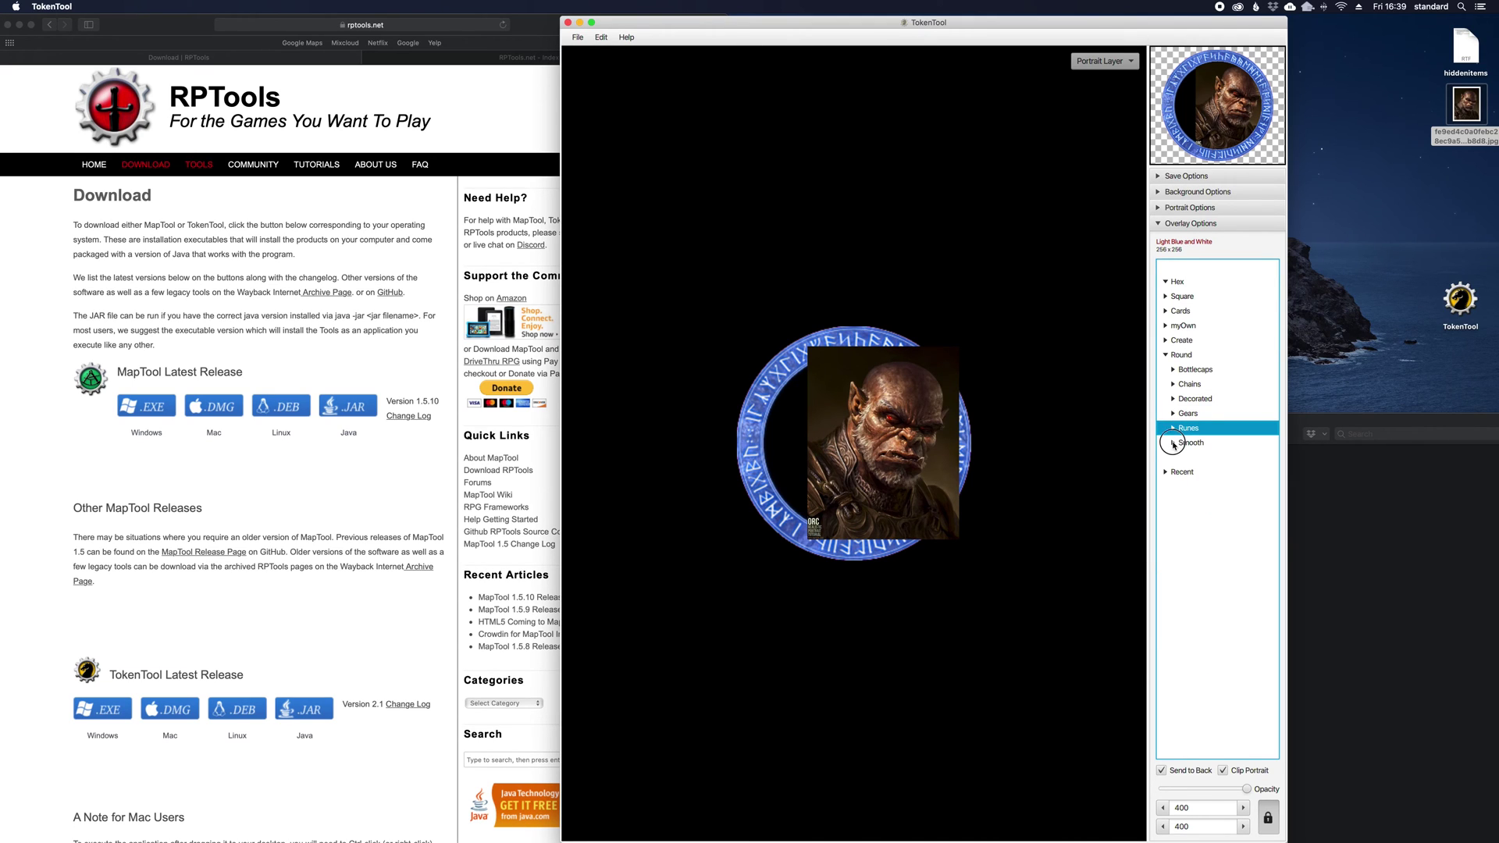
pyautogui.click(1200, 481)
pyautogui.click(1199, 544)
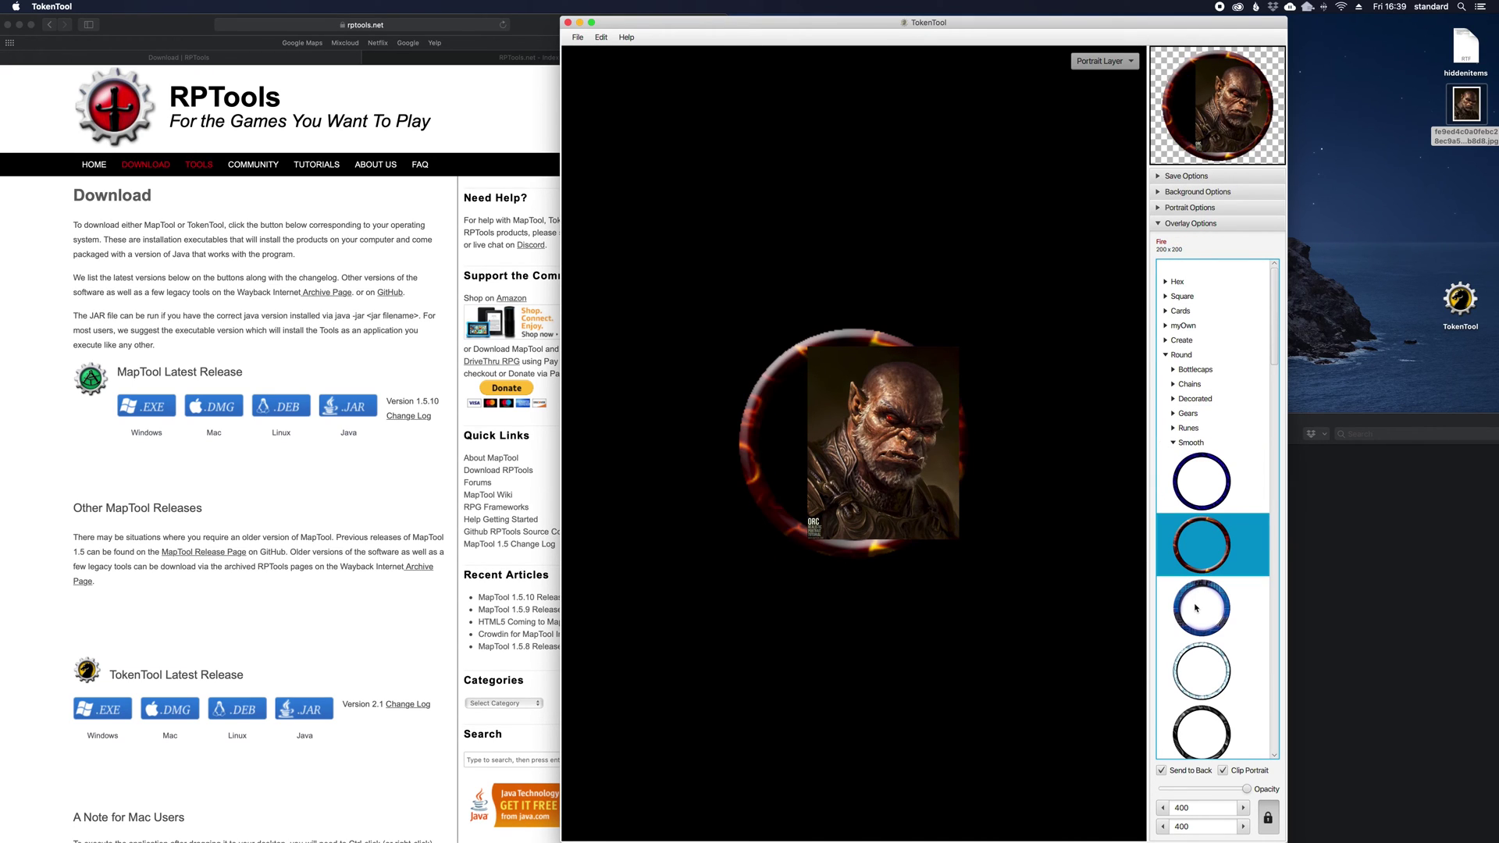
pyautogui.click(1195, 608)
pyautogui.click(1203, 670)
pyautogui.click(1210, 705)
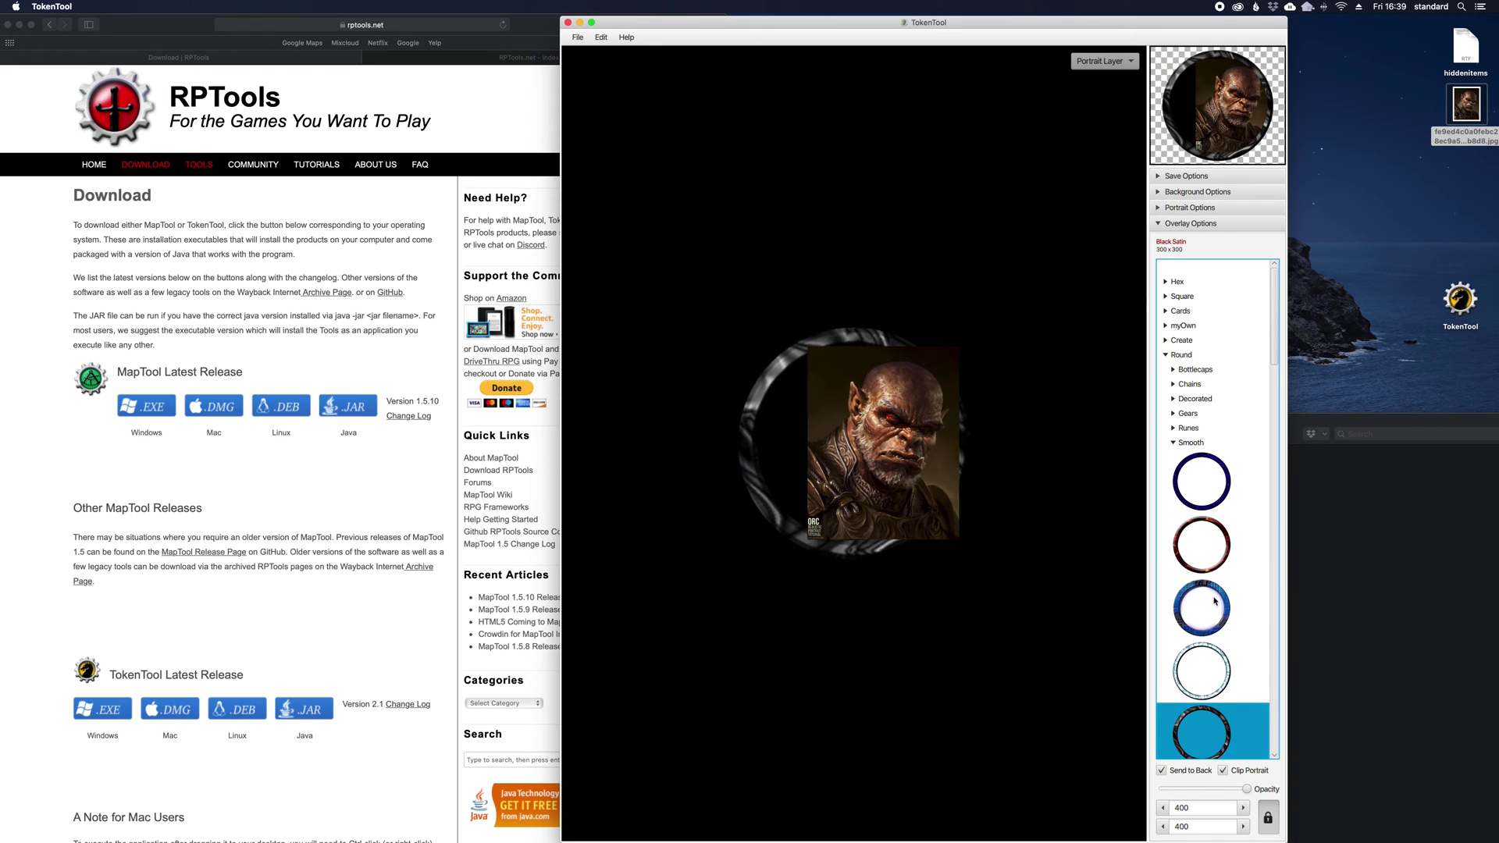
pyautogui.scroll(-10, 1215, 601)
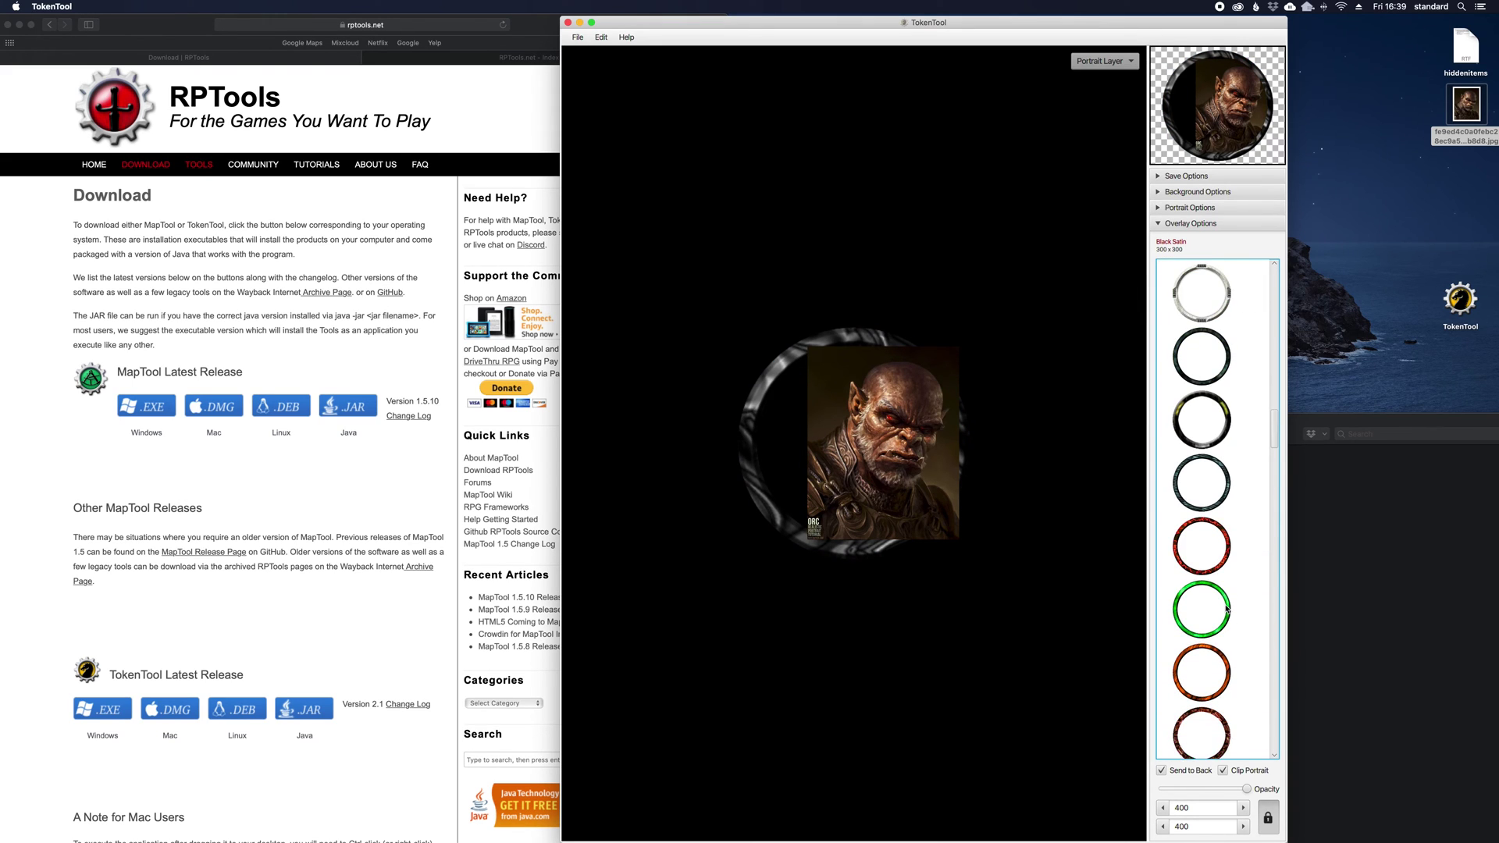
pyautogui.scroll(-5, 1226, 609)
pyautogui.click(1216, 488)
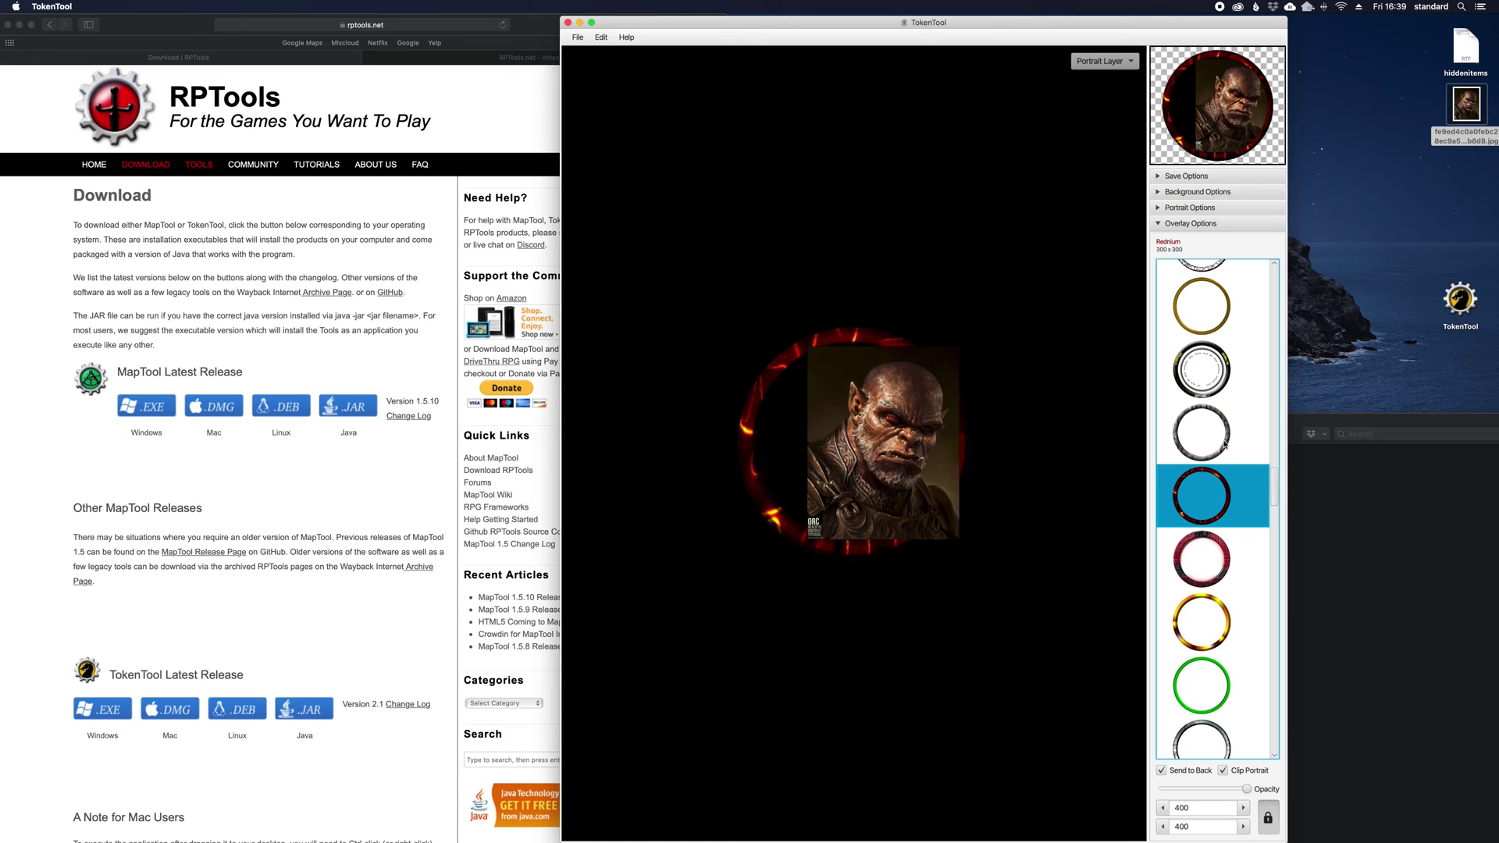
pyautogui.click(1212, 433)
pyautogui.click(1209, 371)
pyautogui.click(1207, 310)
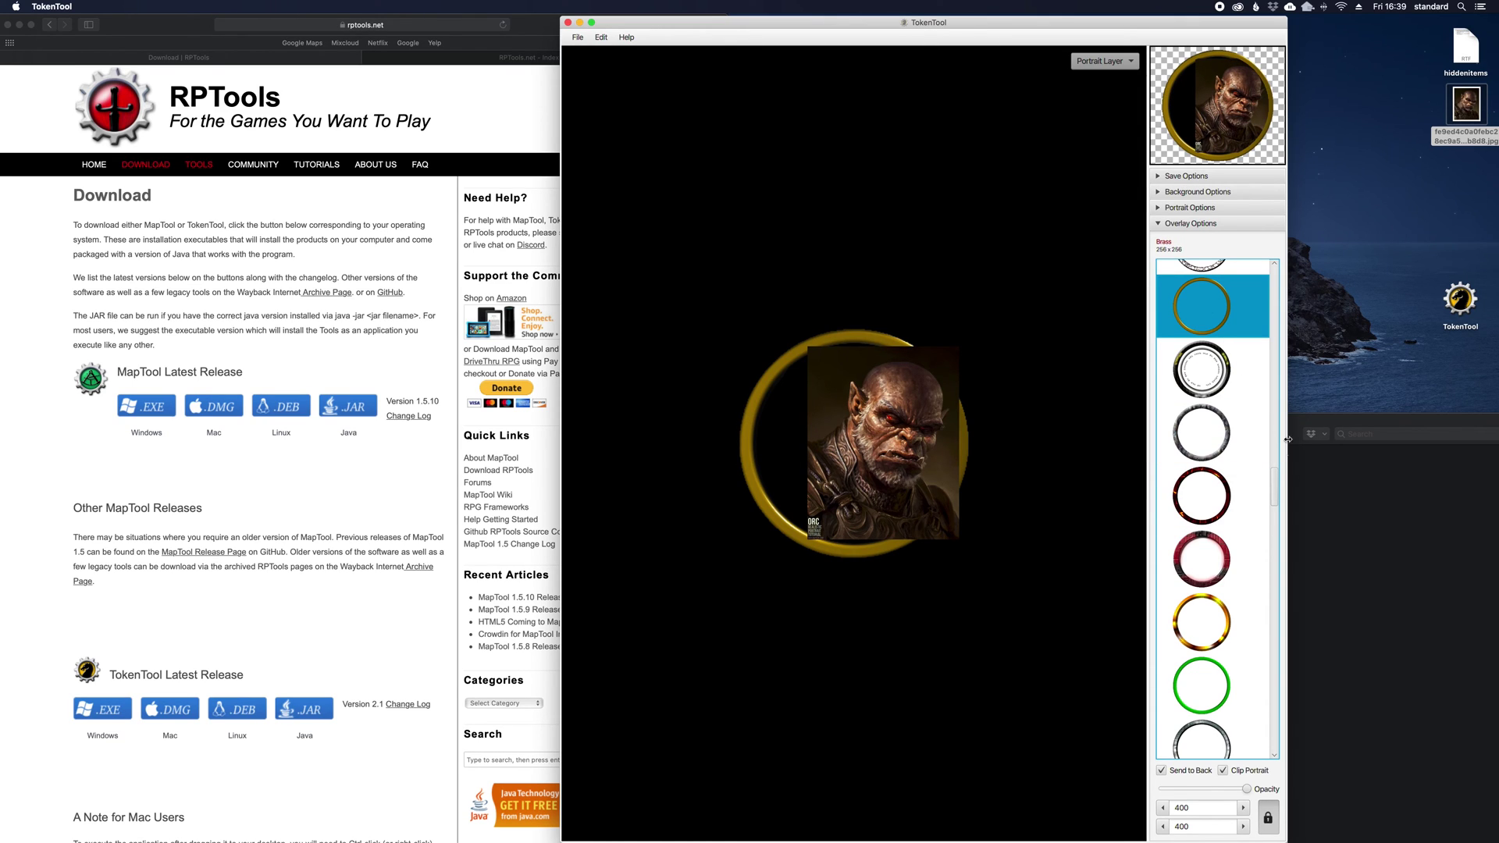
# - Apply the red Rosewood ring overlay to the orc token
pyautogui.moveTo(1274, 471); pyautogui.dragTo(1269, 703)
pyautogui.click(1210, 638)
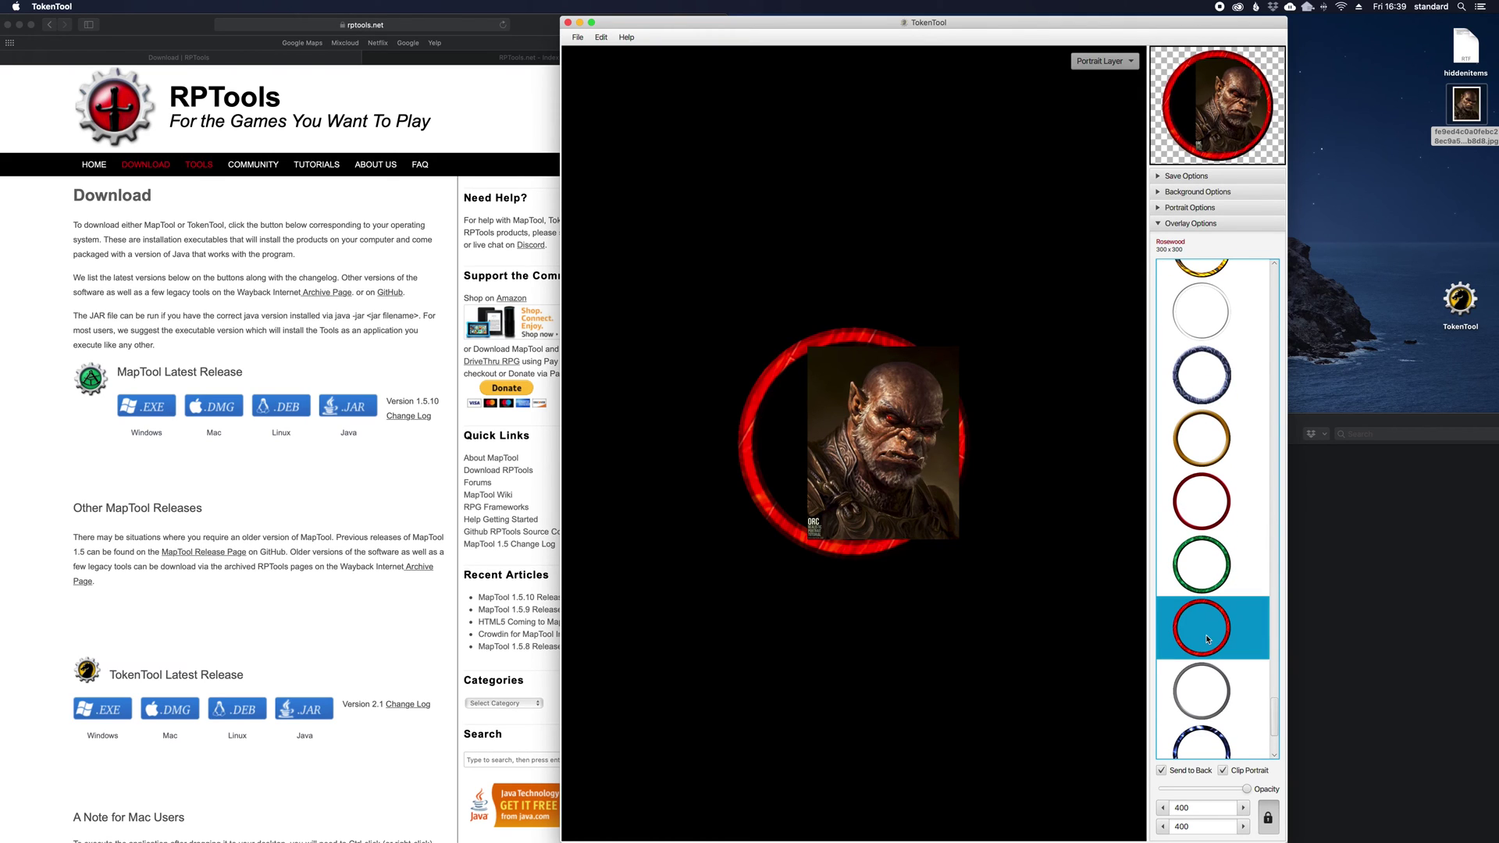
pyautogui.scroll(2, 888, 471)
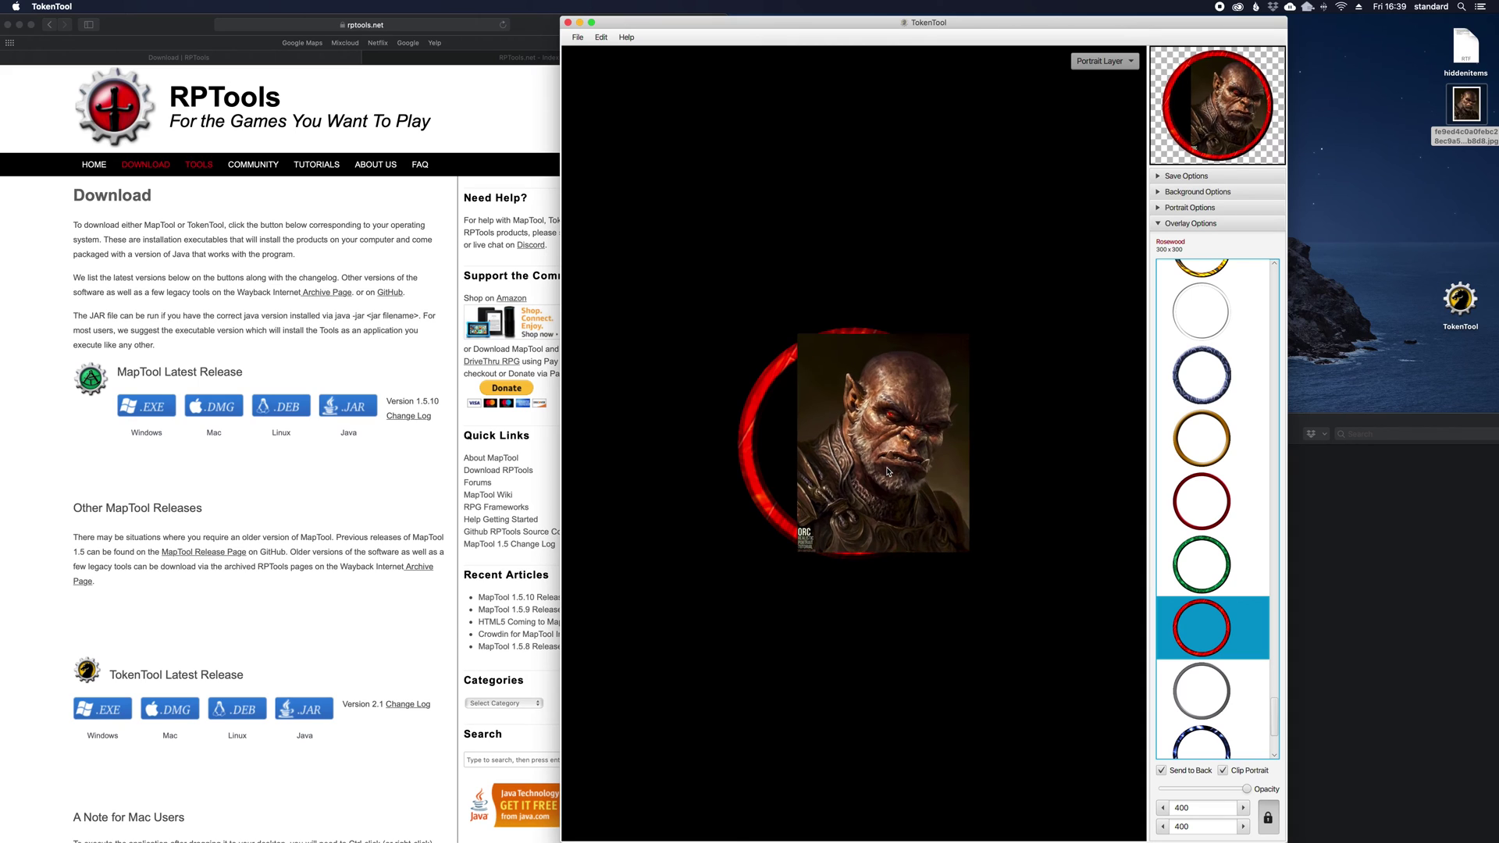
pyautogui.scroll(1, 888, 471)
# - Draw the ring in front of the portrait, then shrink and centre the portrait inside it
pyautogui.click(900, 424)
pyautogui.scroll(1, 900, 423)
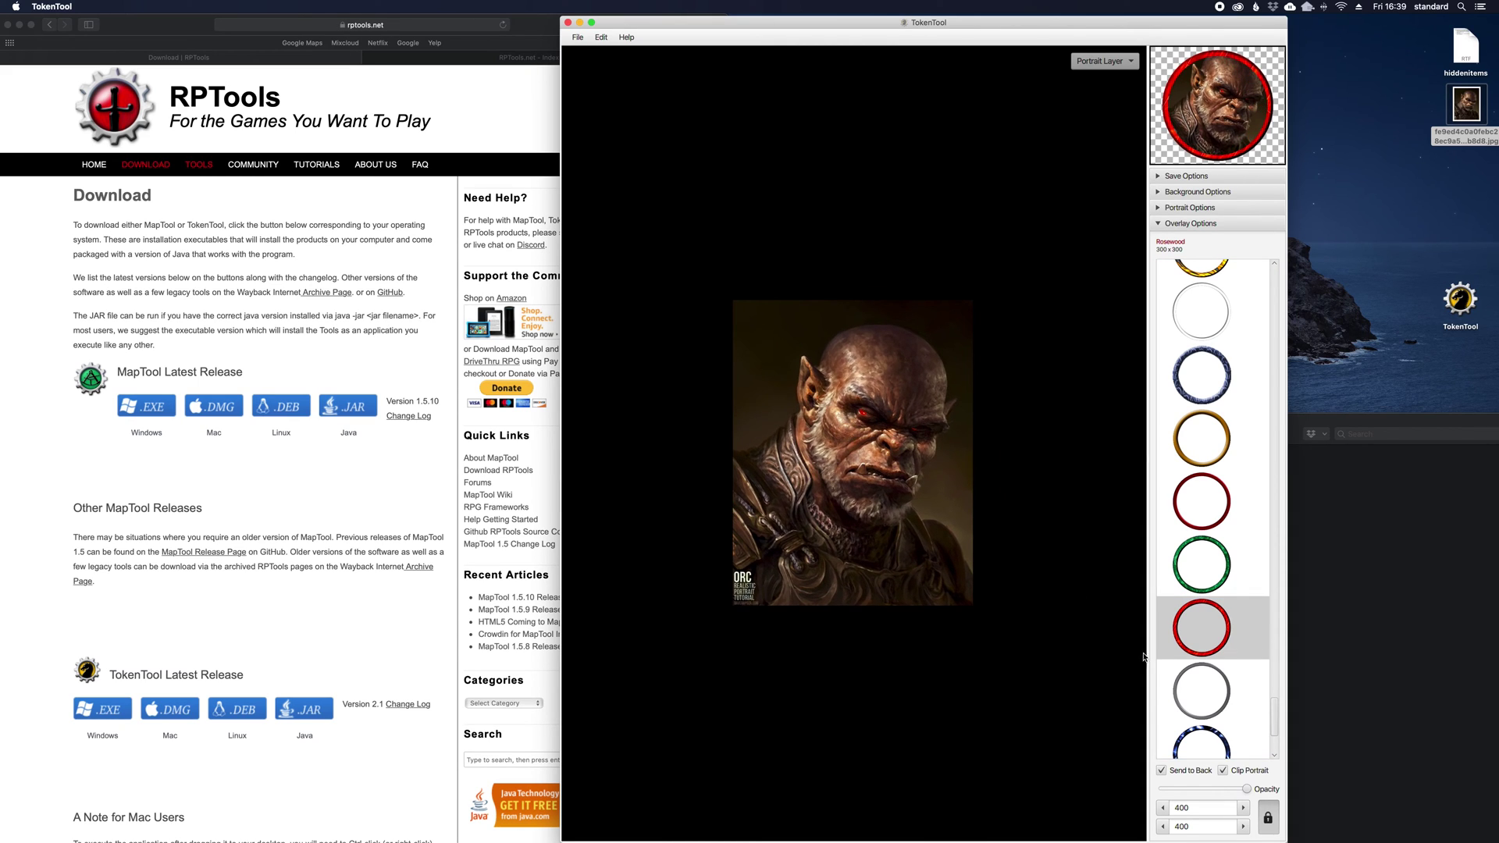
pyautogui.click(1162, 772)
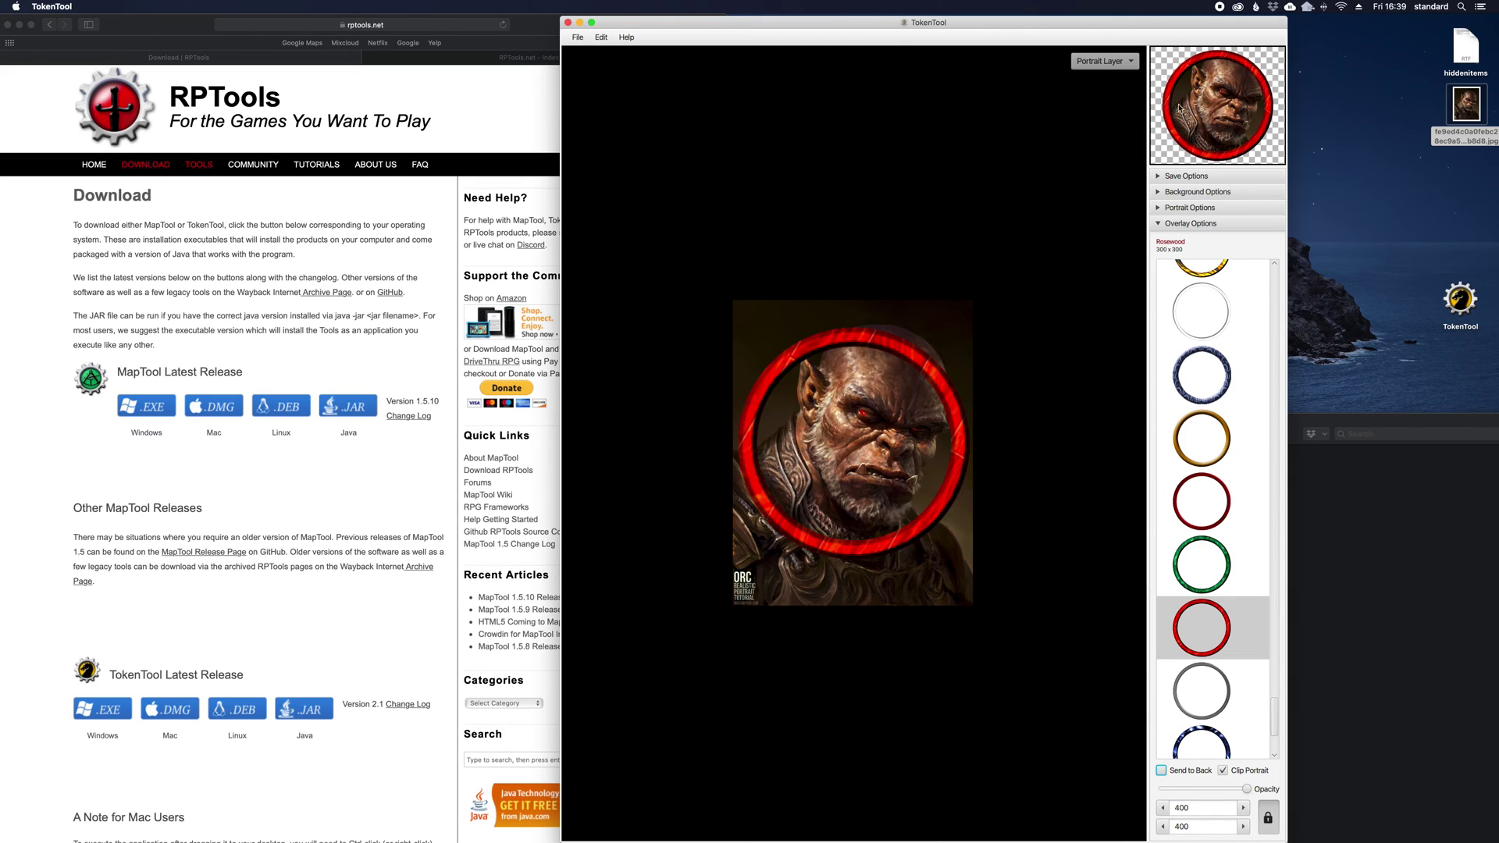
pyautogui.scroll(-1, 865, 439)
pyautogui.scroll(-4, 865, 439)
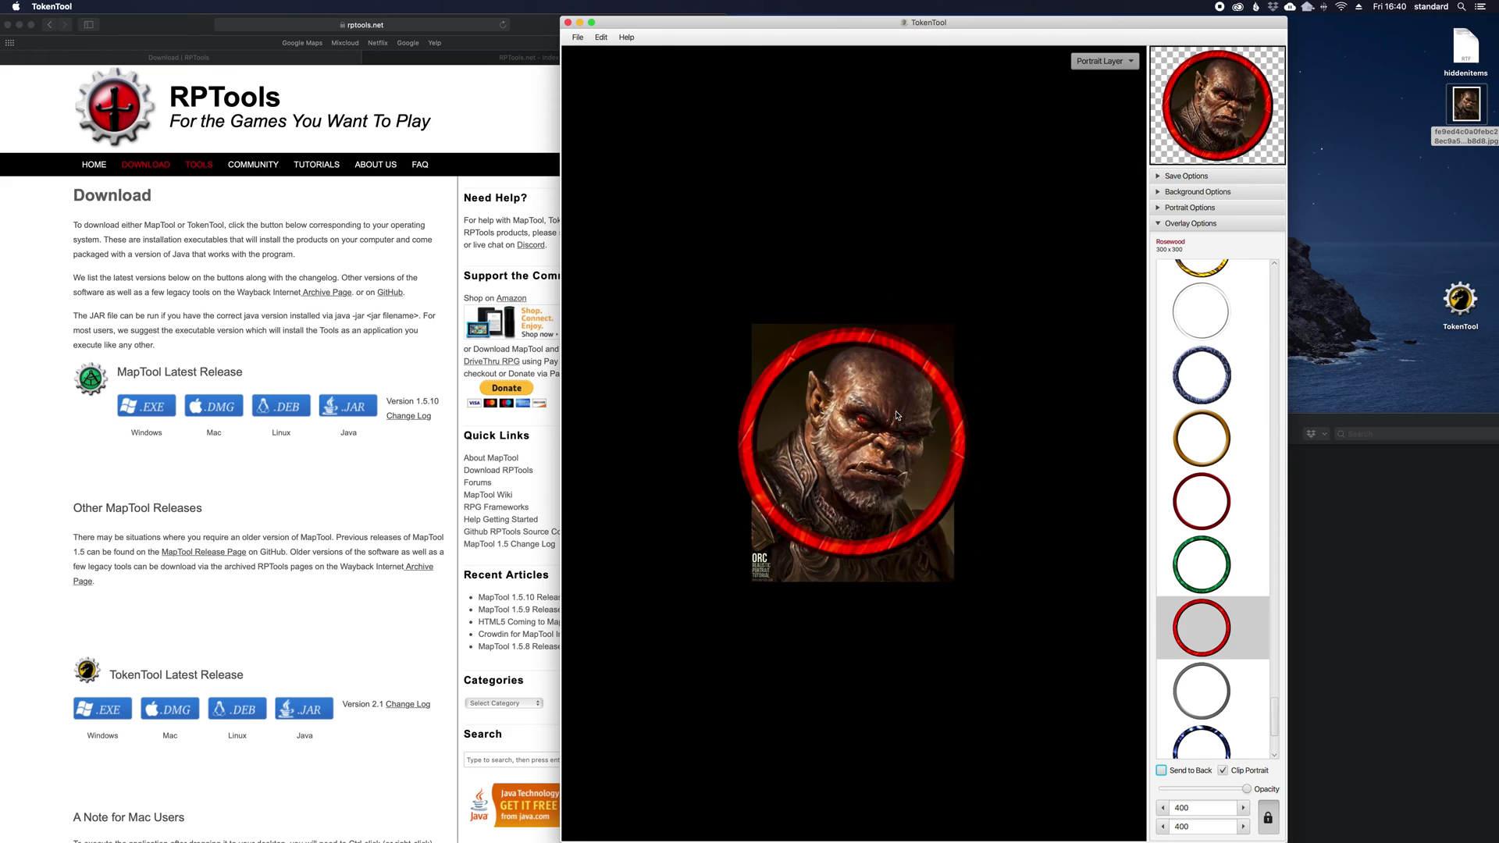
pyautogui.moveTo(940, 402); pyautogui.dragTo(936, 406)
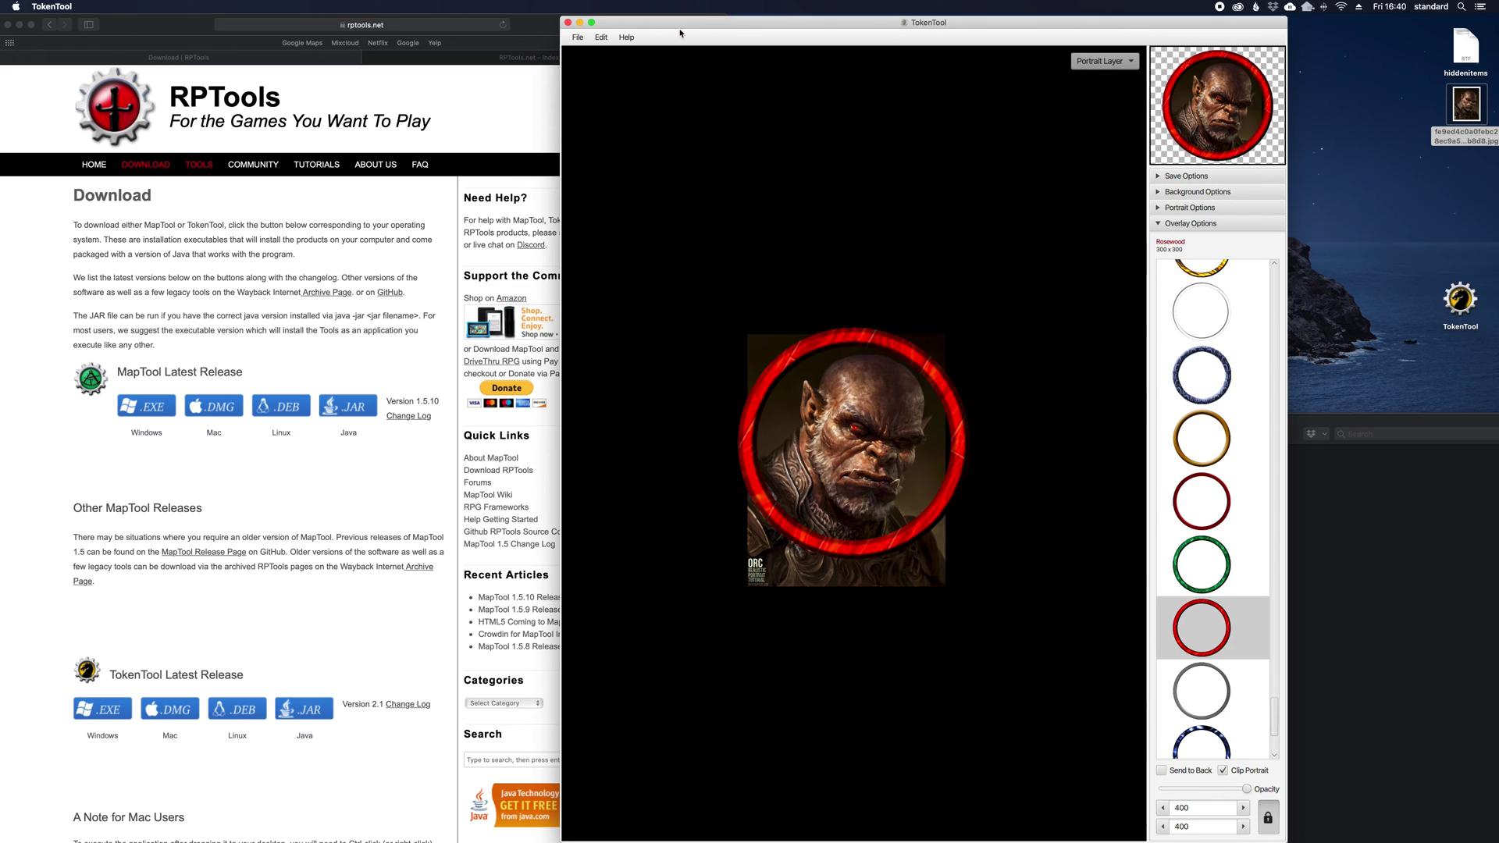
# - Save the token as orc.png (PNG Image) on the Desktop and open it in Preview
pyautogui.click(577, 37)
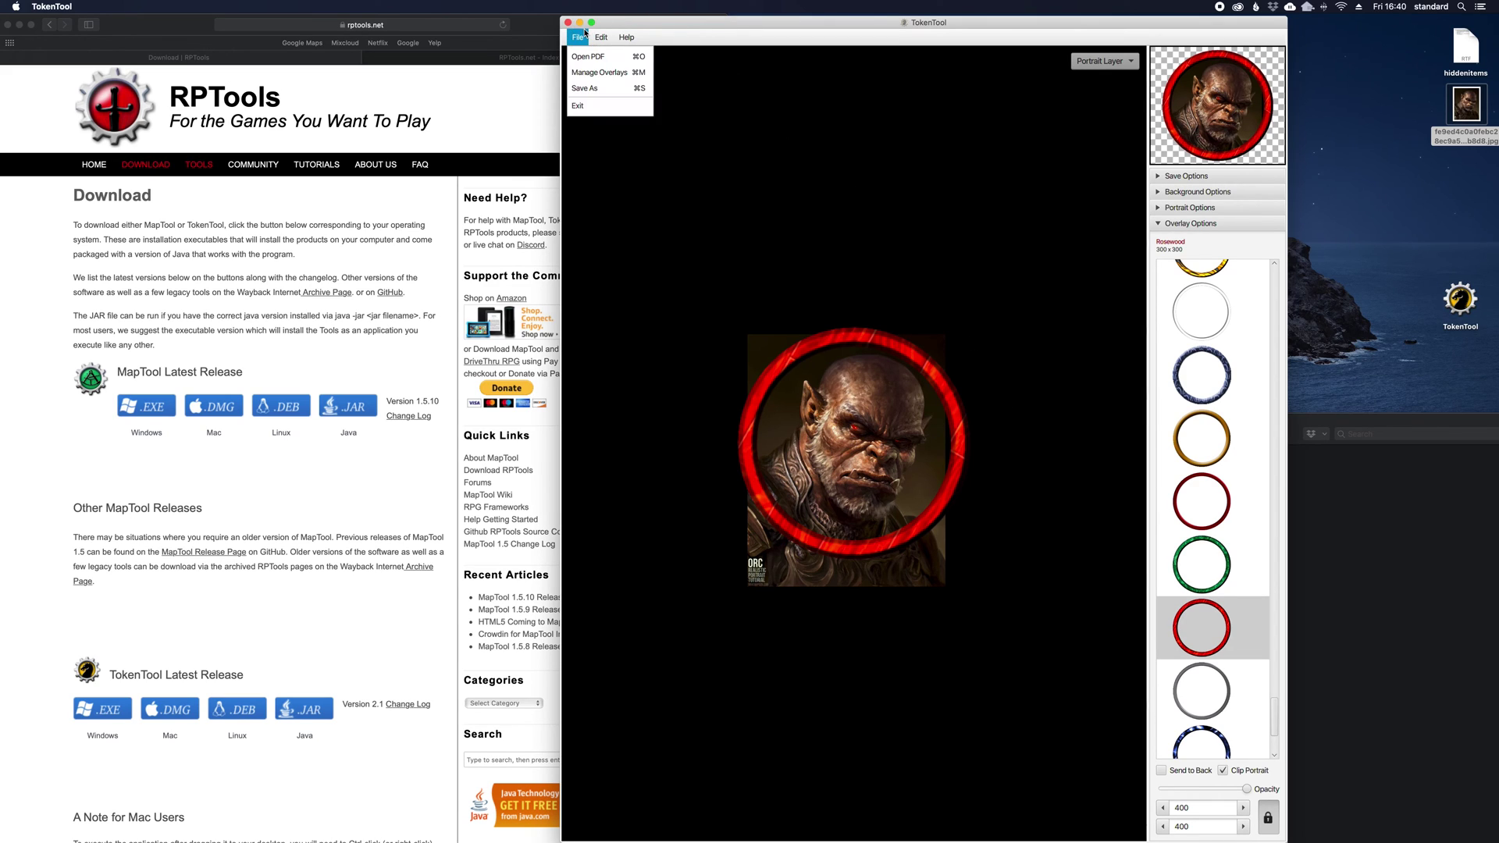
pyautogui.click(580, 90)
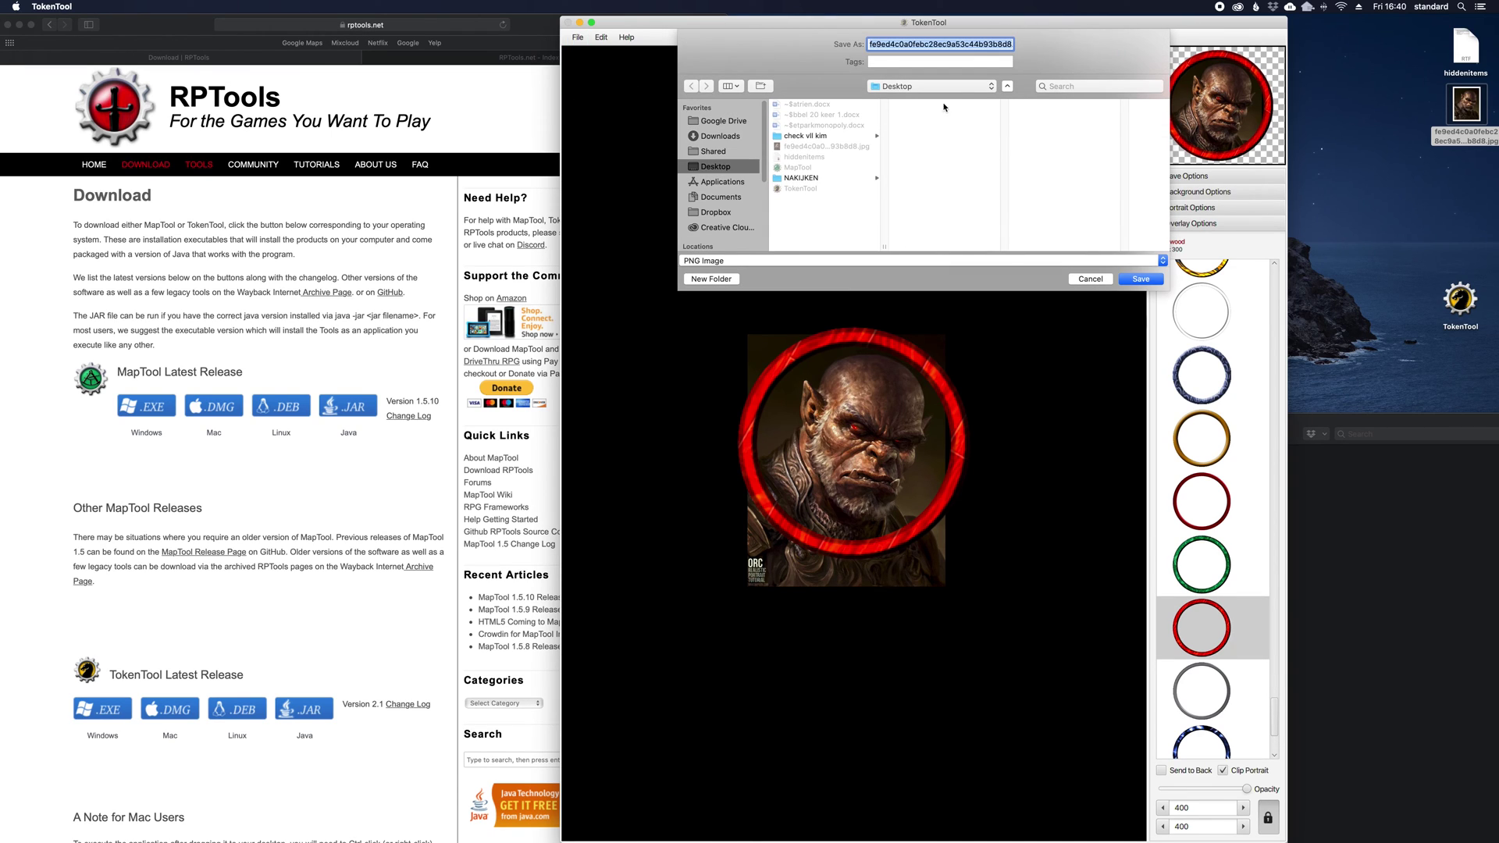
pyautogui.write('orc.png')
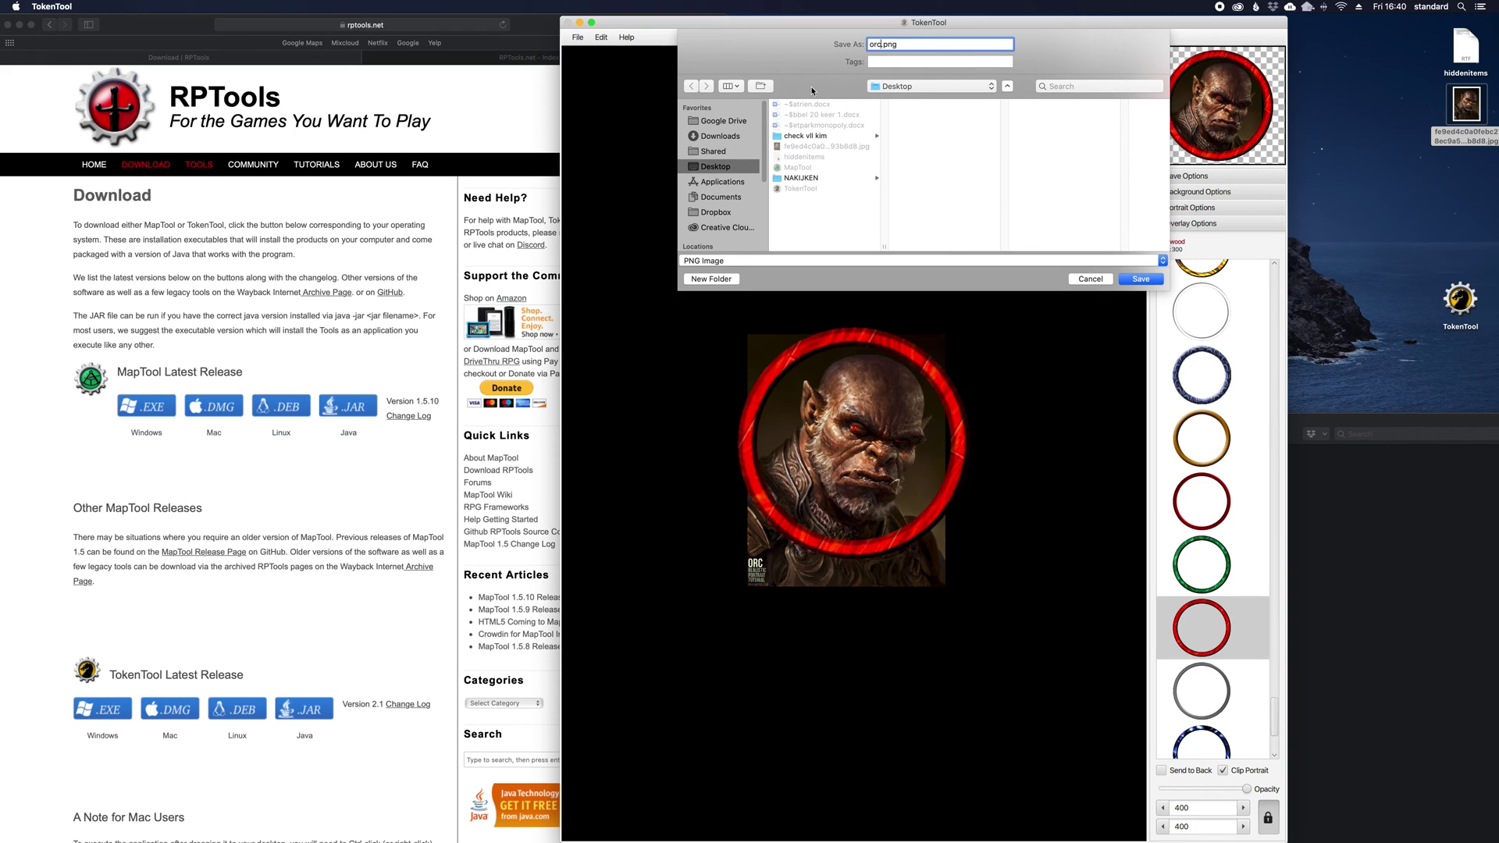
pyautogui.click(1153, 282)
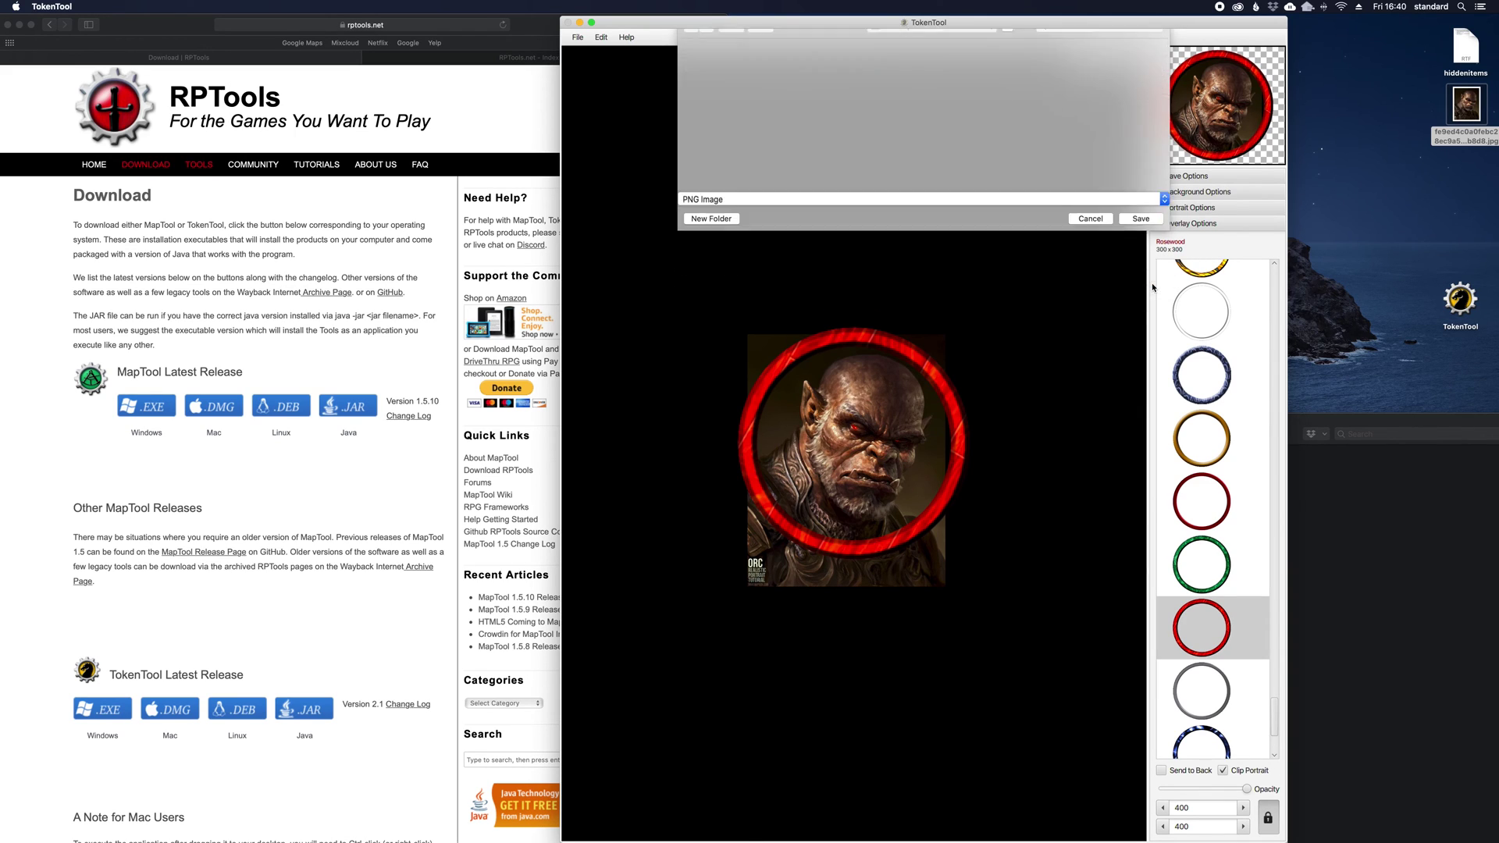
pyautogui.doubleClick(1470, 232)
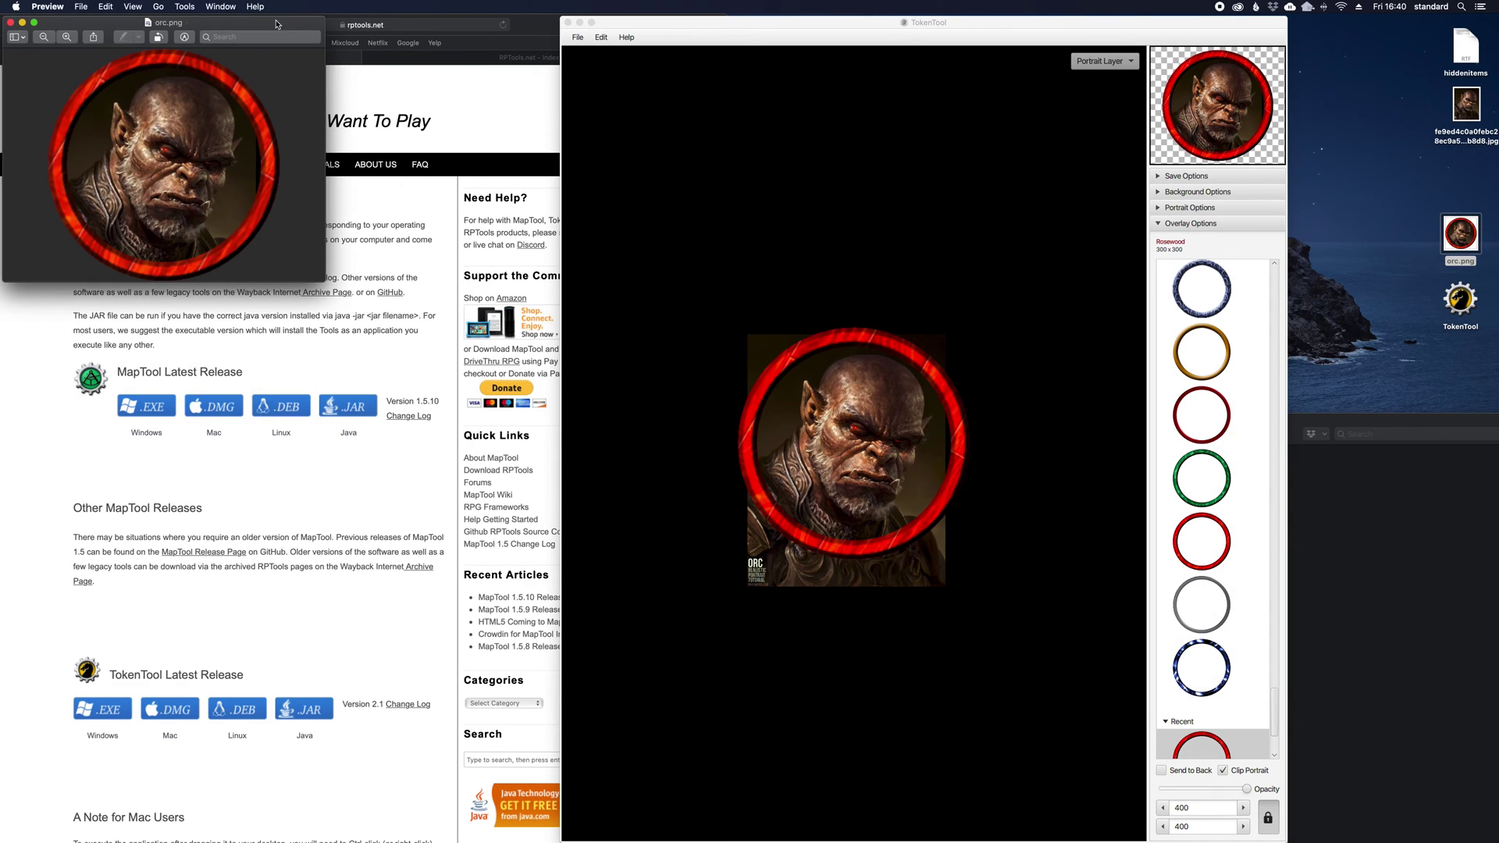
pyautogui.moveTo(277, 23); pyautogui.dragTo(1395, 62)
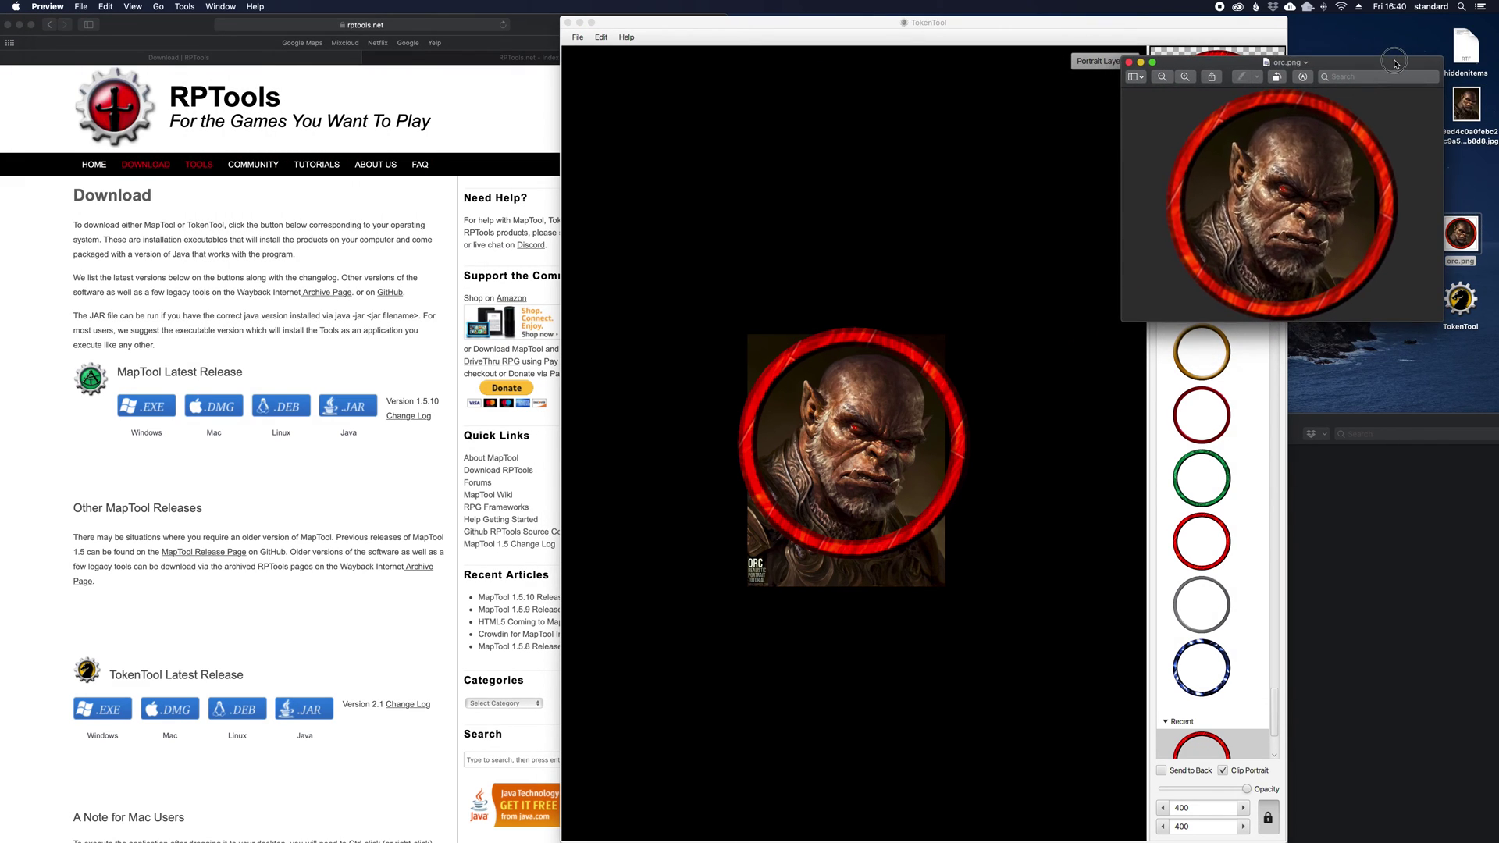
pyautogui.click(1129, 66)
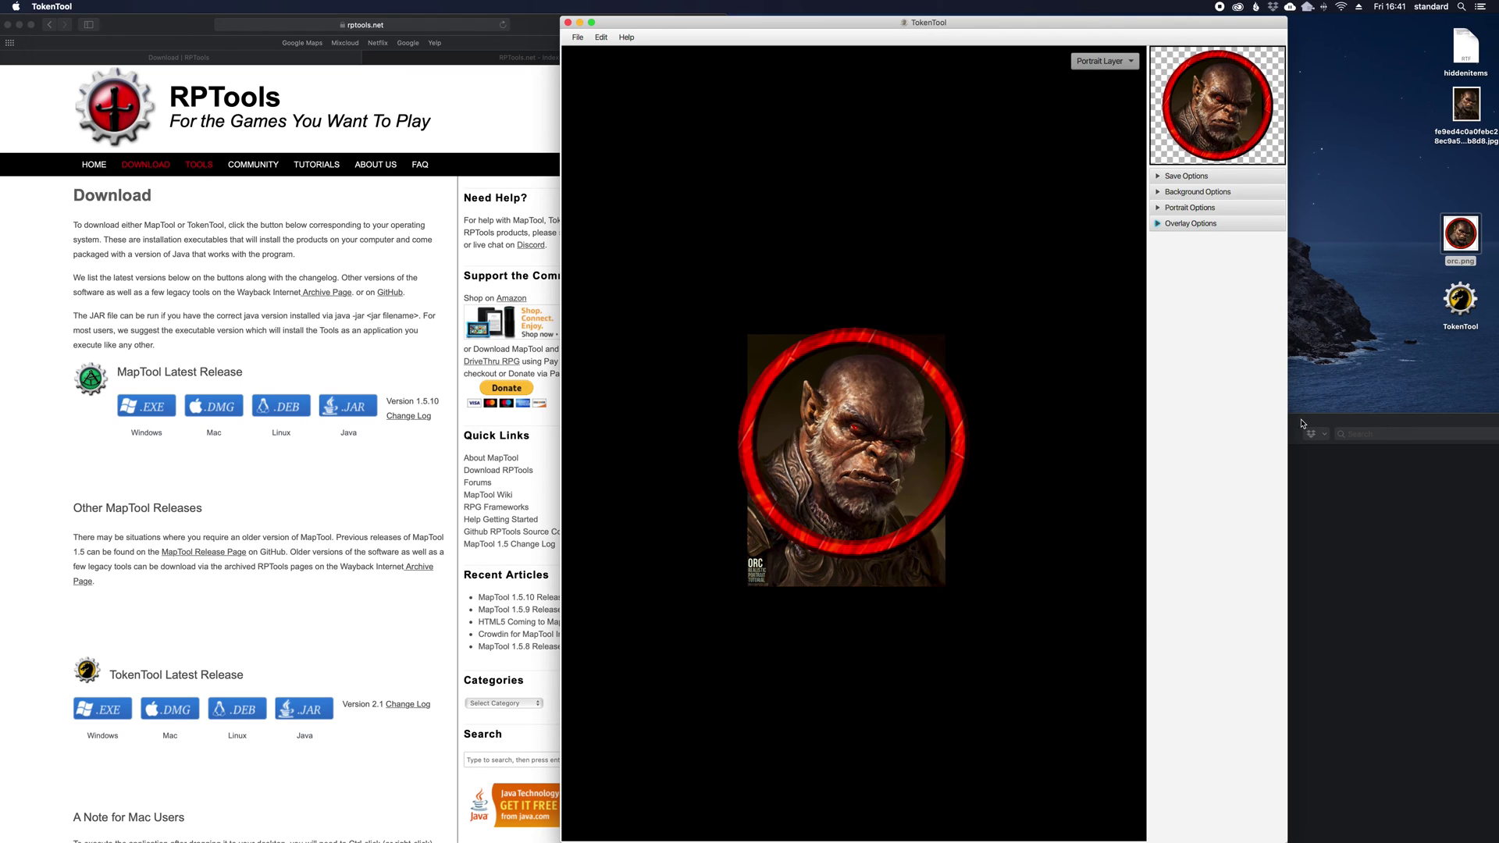
# - Go from Macintosh HD into Users and open the standard user's home folder
pyautogui.moveTo(1301, 424); pyautogui.dragTo(1260, 139)
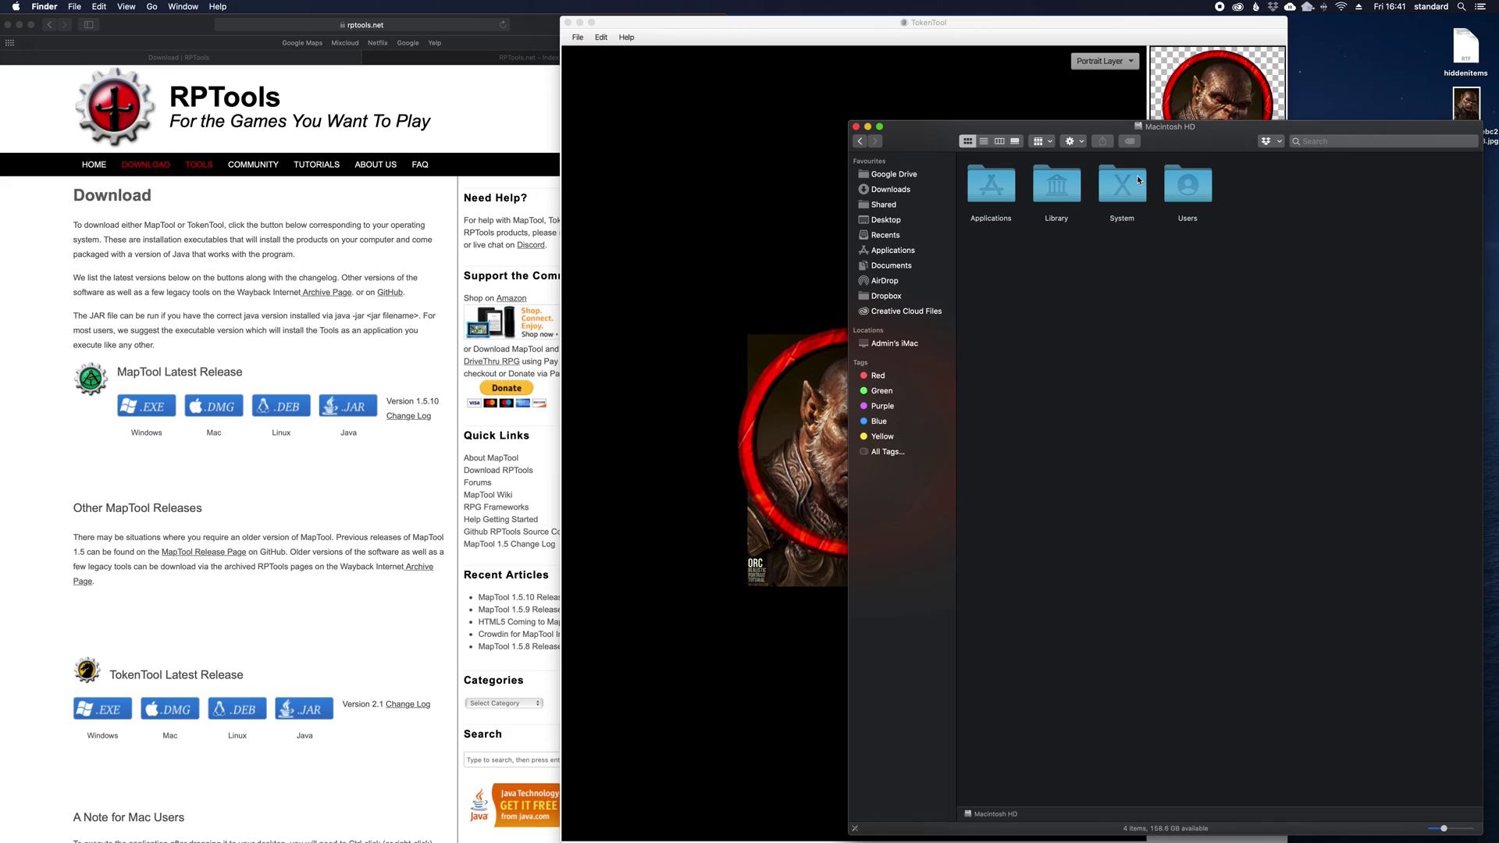
pyautogui.doubleClick(1183, 190)
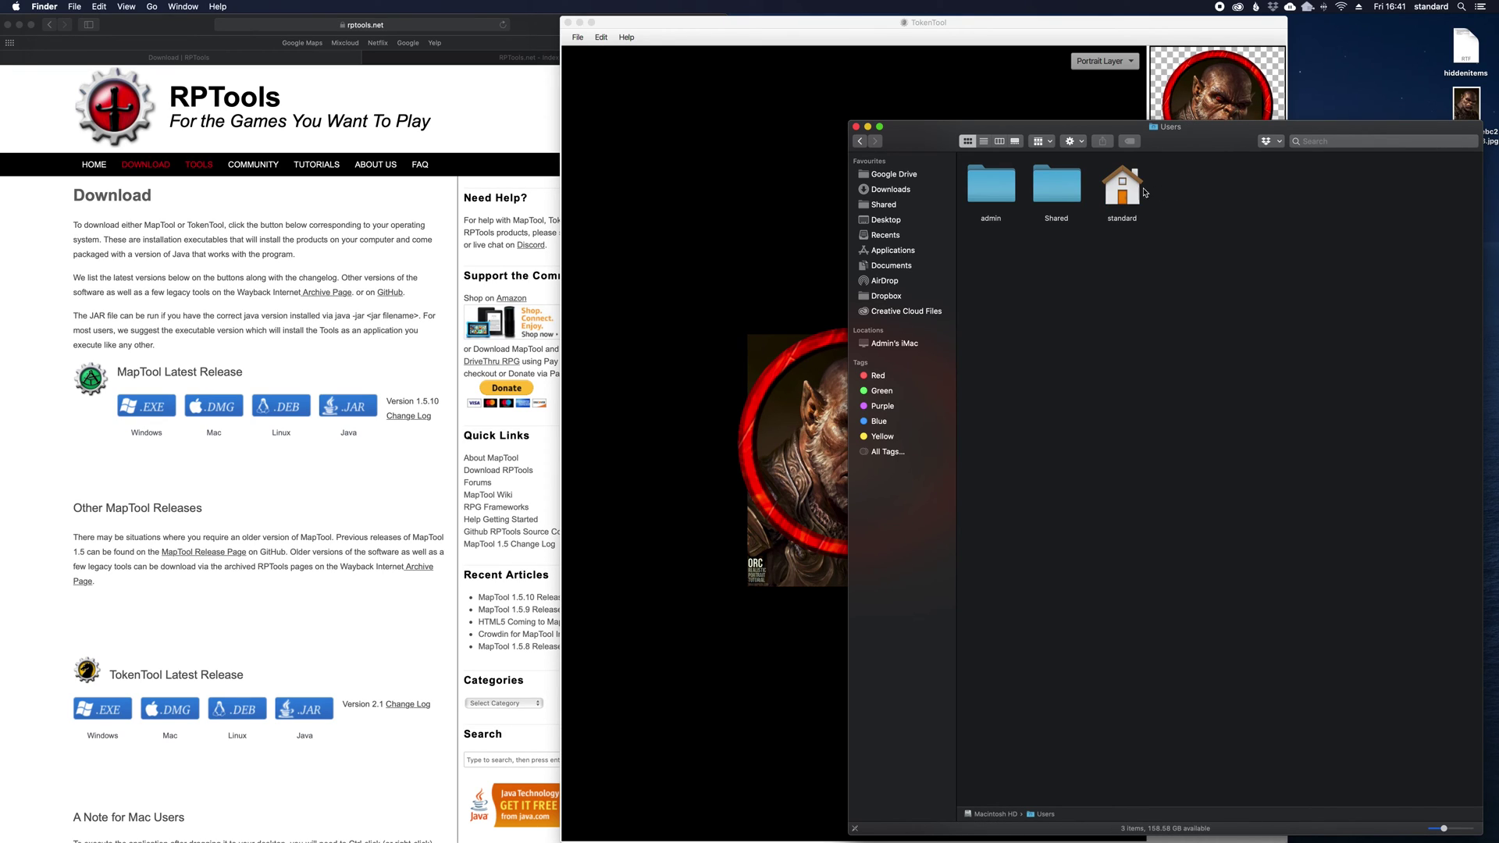
pyautogui.click(1078, 195)
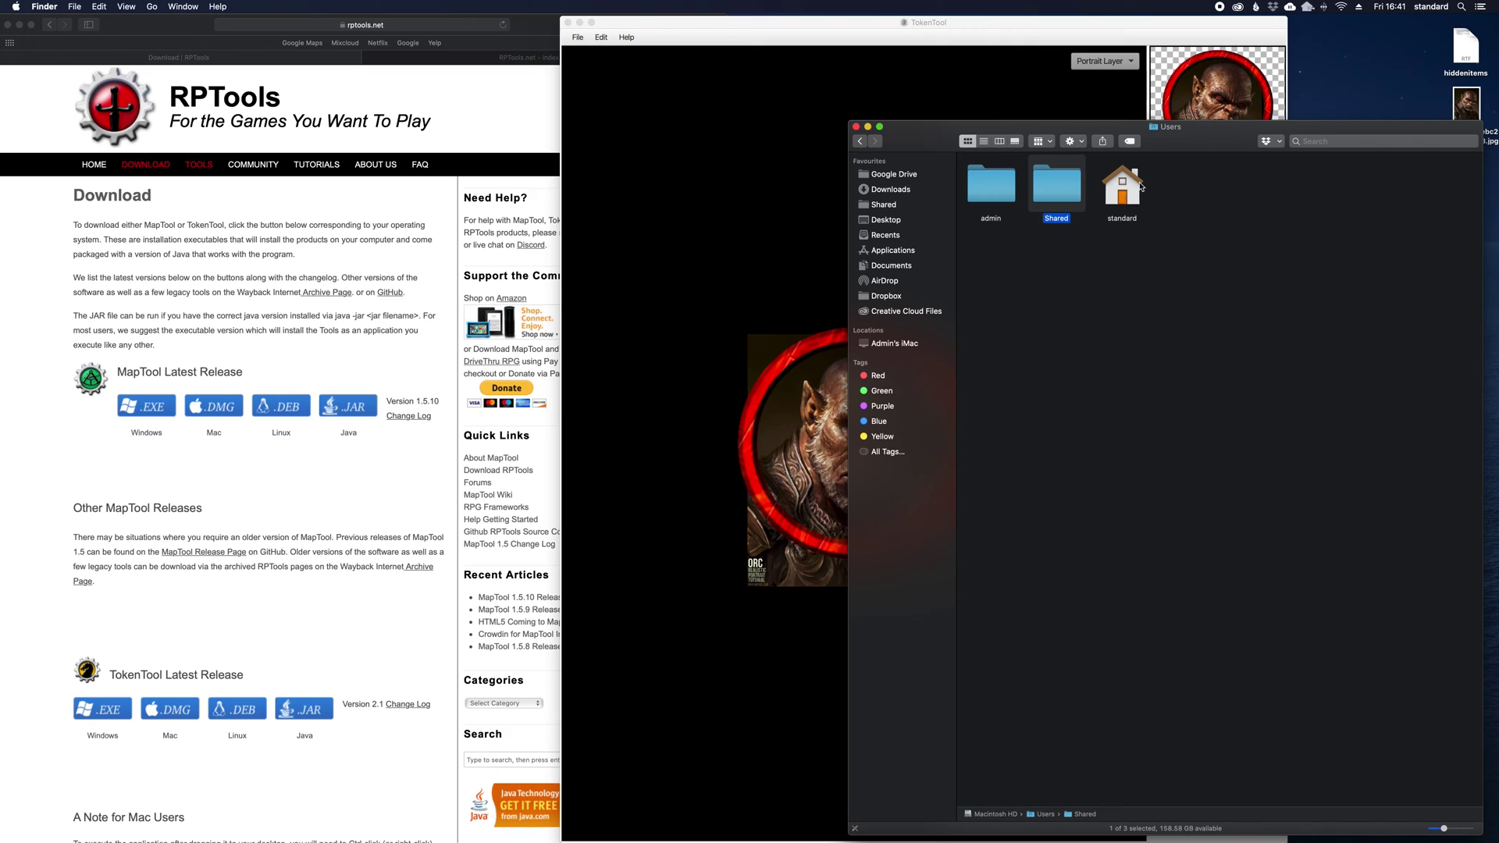
pyautogui.doubleClick(1141, 186)
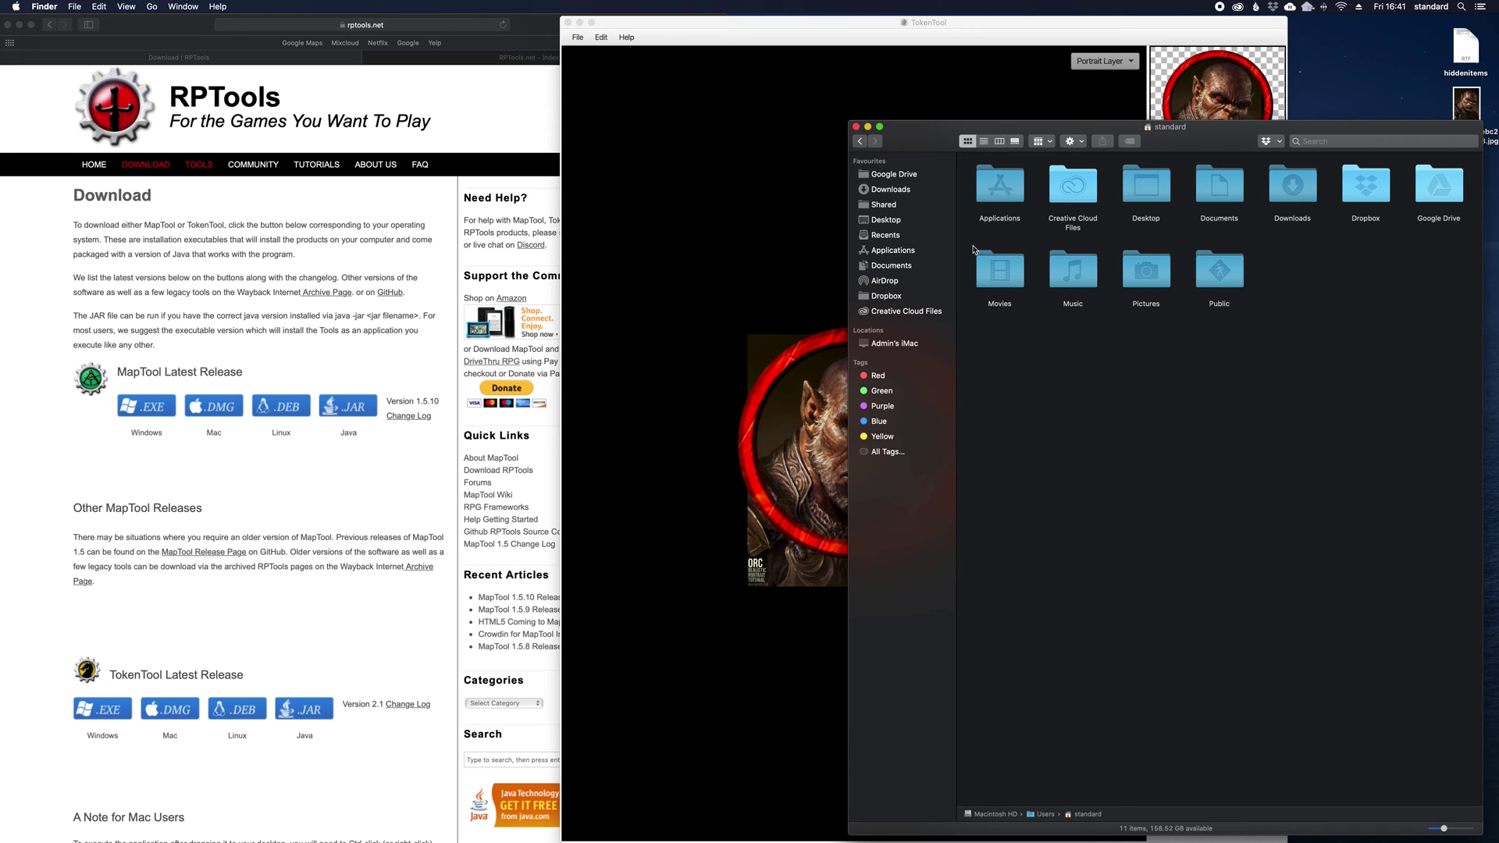
# - Launch Terminal through Spotlight search
pyautogui.click(507, 468)
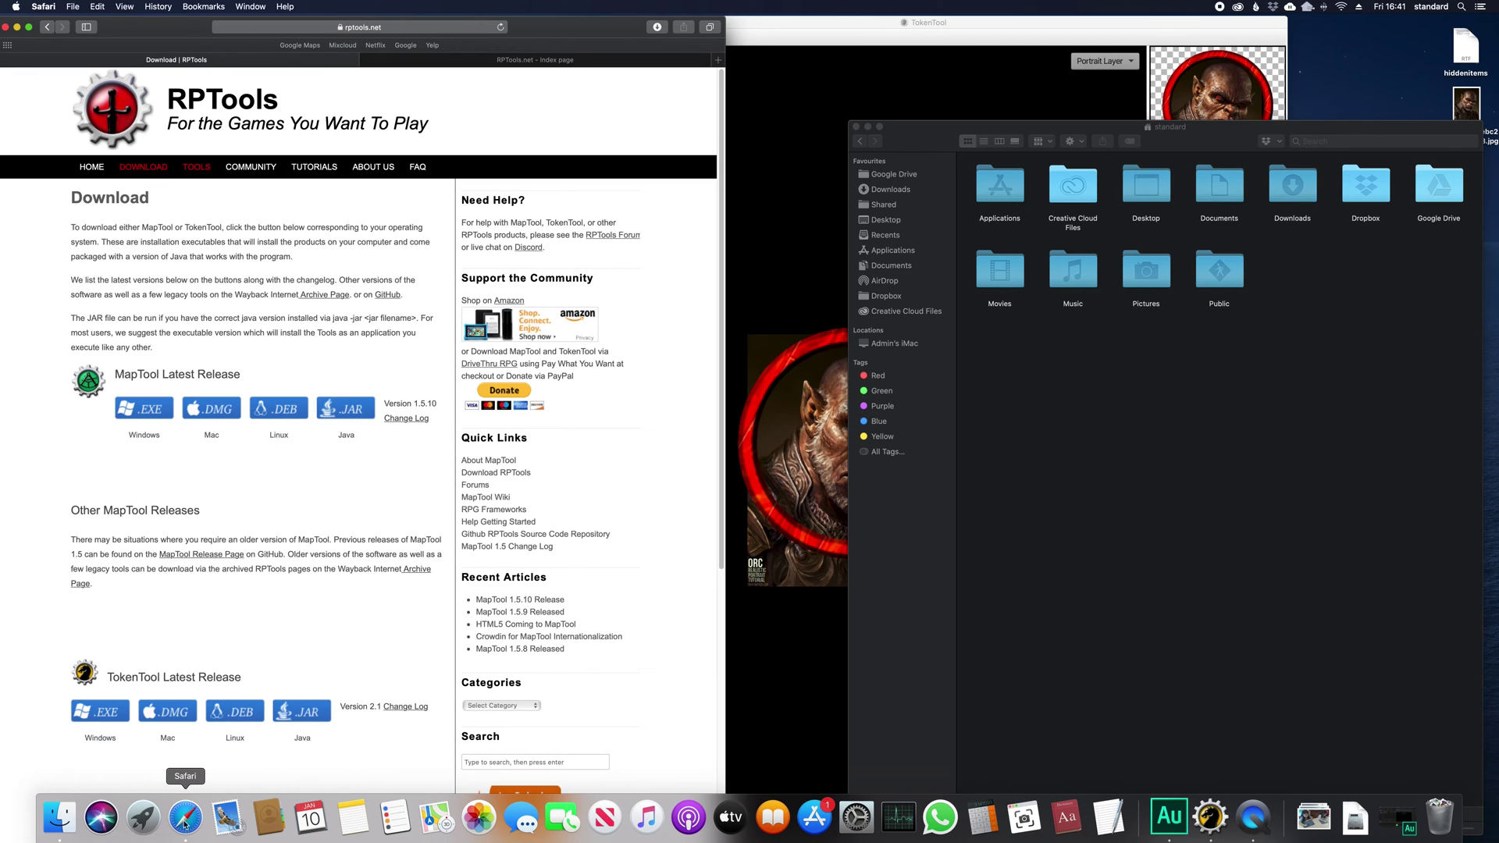
pyautogui.click(1462, 7)
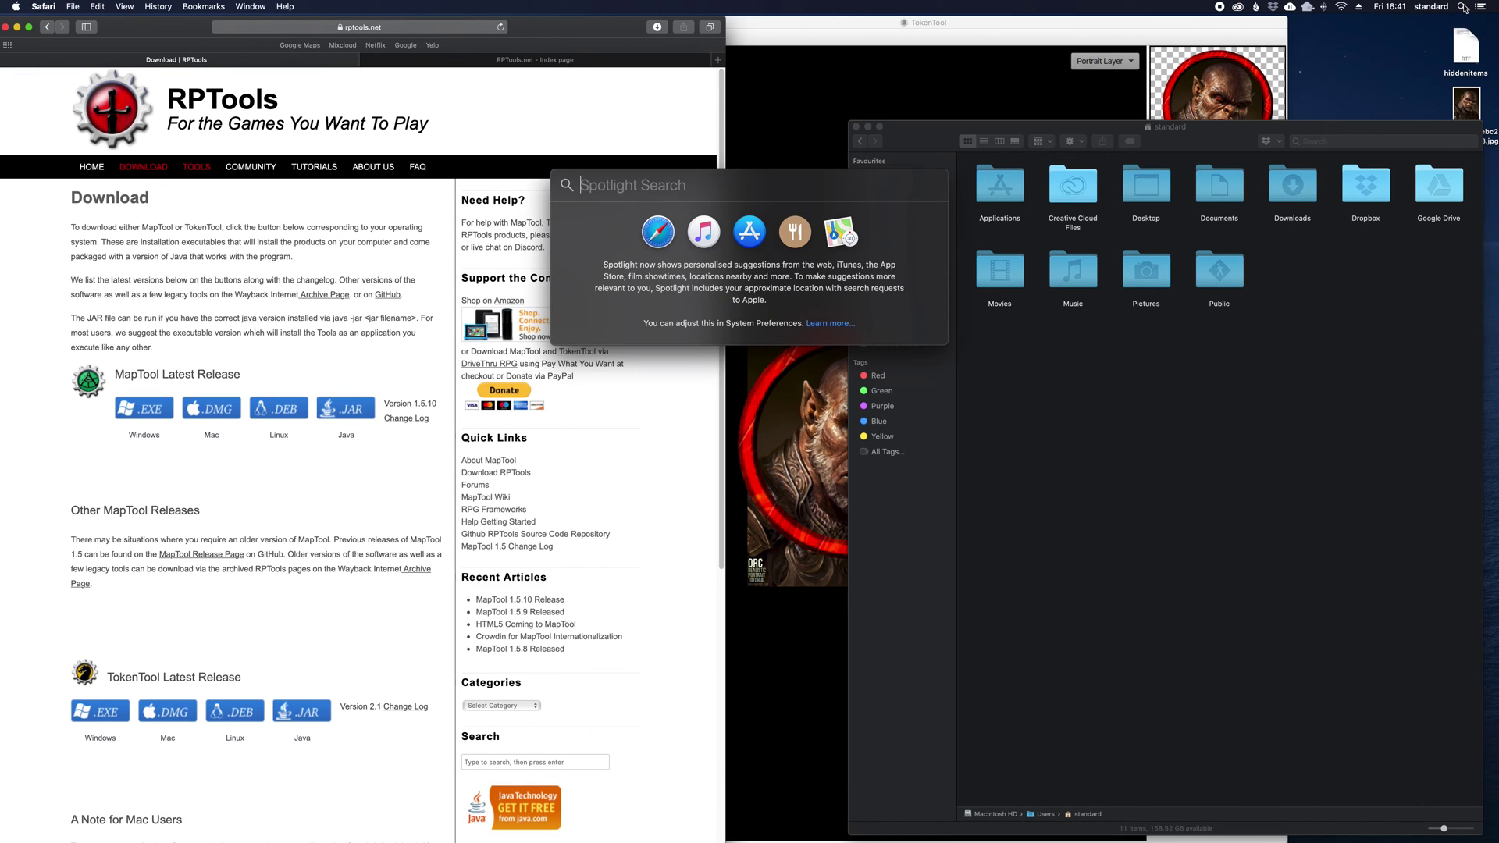
pyautogui.write('terminal')
pyautogui.press('Return')
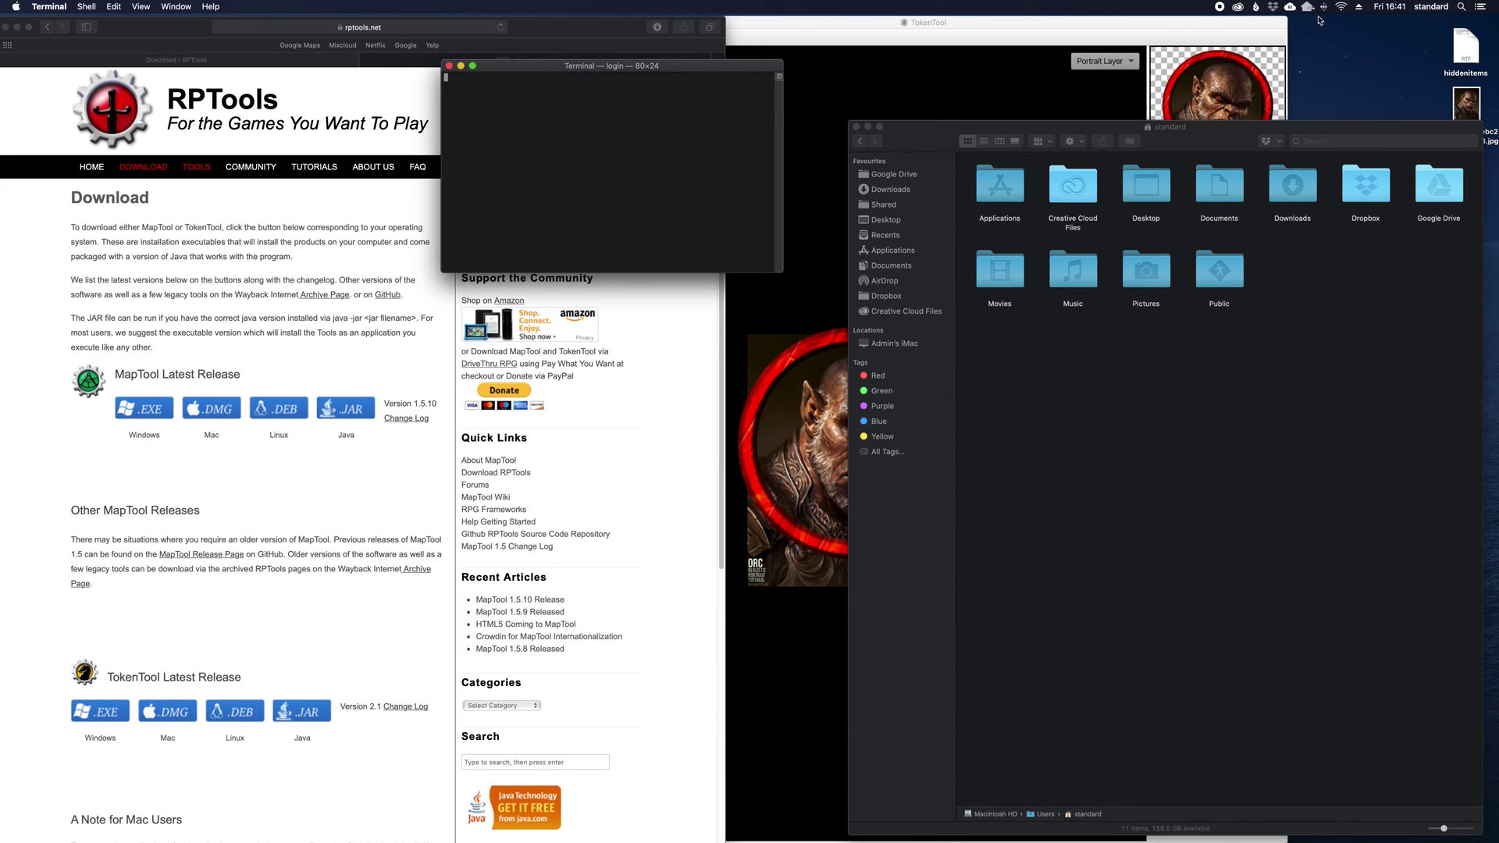
pyautogui.moveTo(141, 29)
pyautogui.mouseDown()
pyautogui.moveTo(152, 188)
pyautogui.moveTo(126, 41)
pyautogui.mouseUp()
pyautogui.click(759, 121)
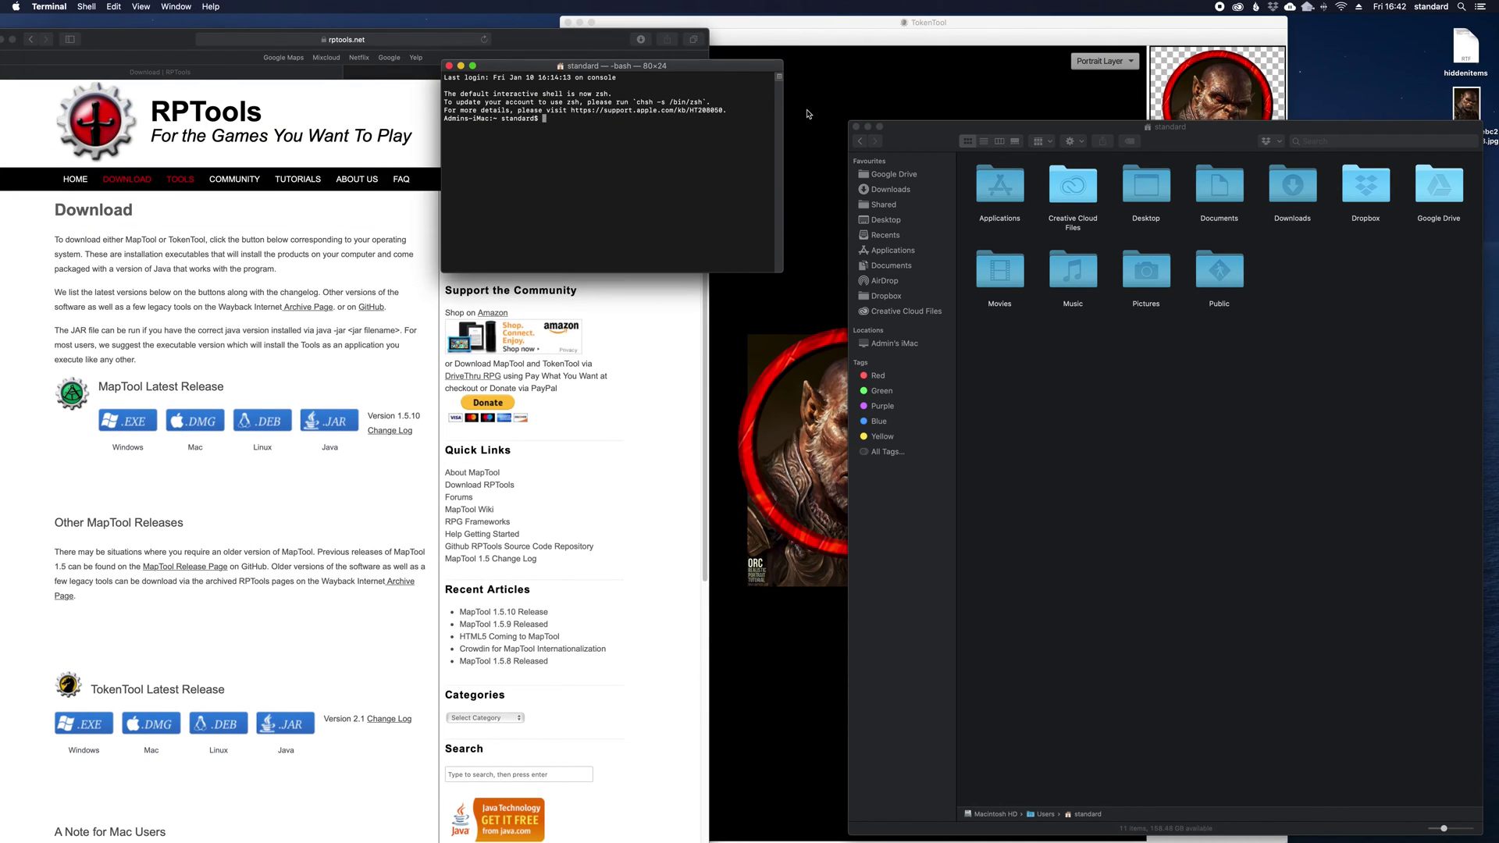
# - Copy the defaults write com.apple.finder AppleShowAllFiles YES command from the hiddenitems note and run it
pyautogui.doubleClick(1465, 47)
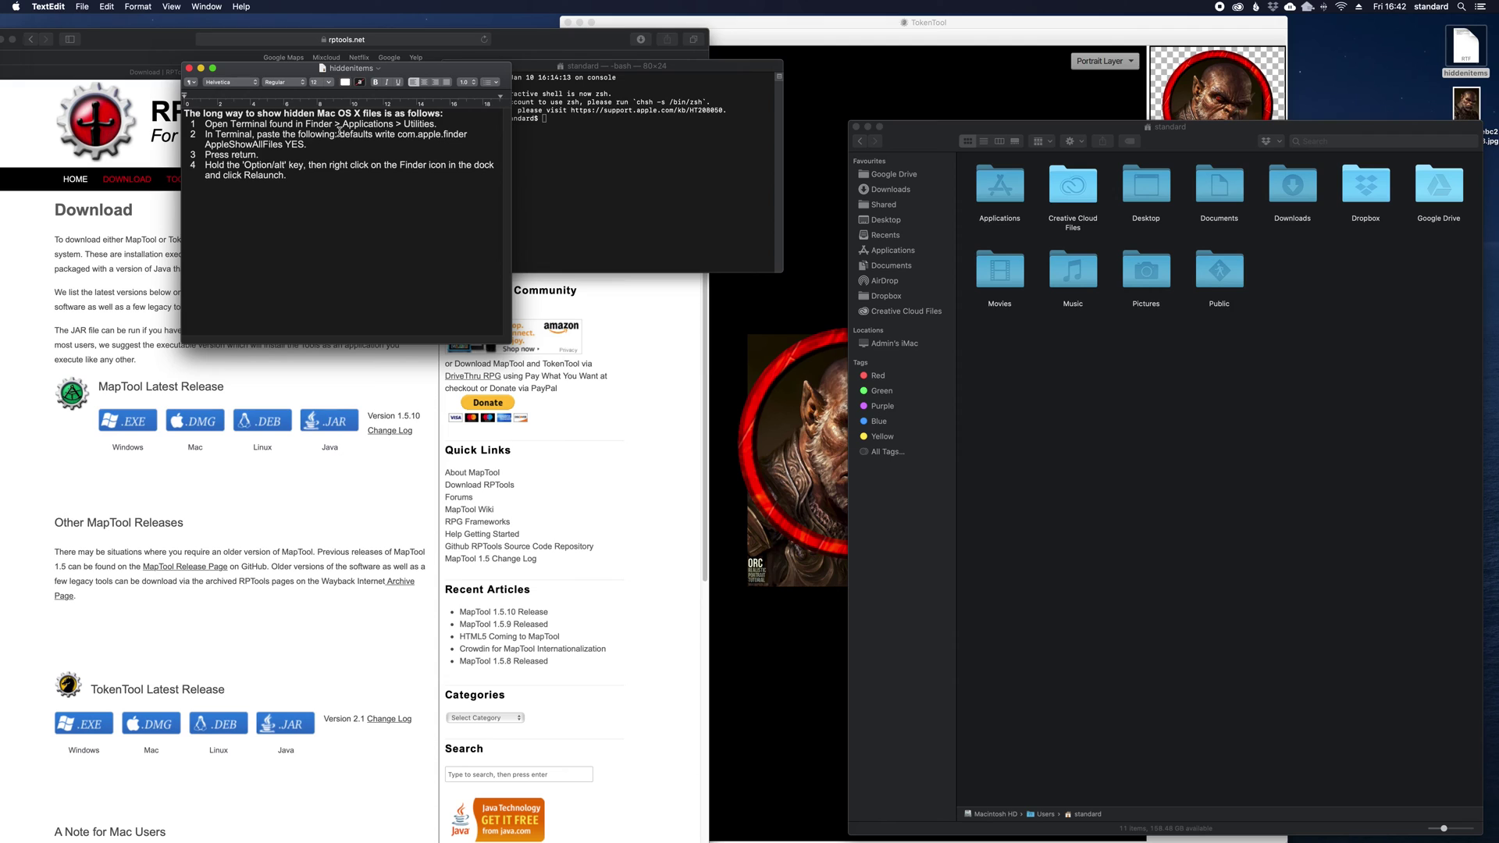
pyautogui.moveTo(340, 135); pyautogui.dragTo(303, 145)
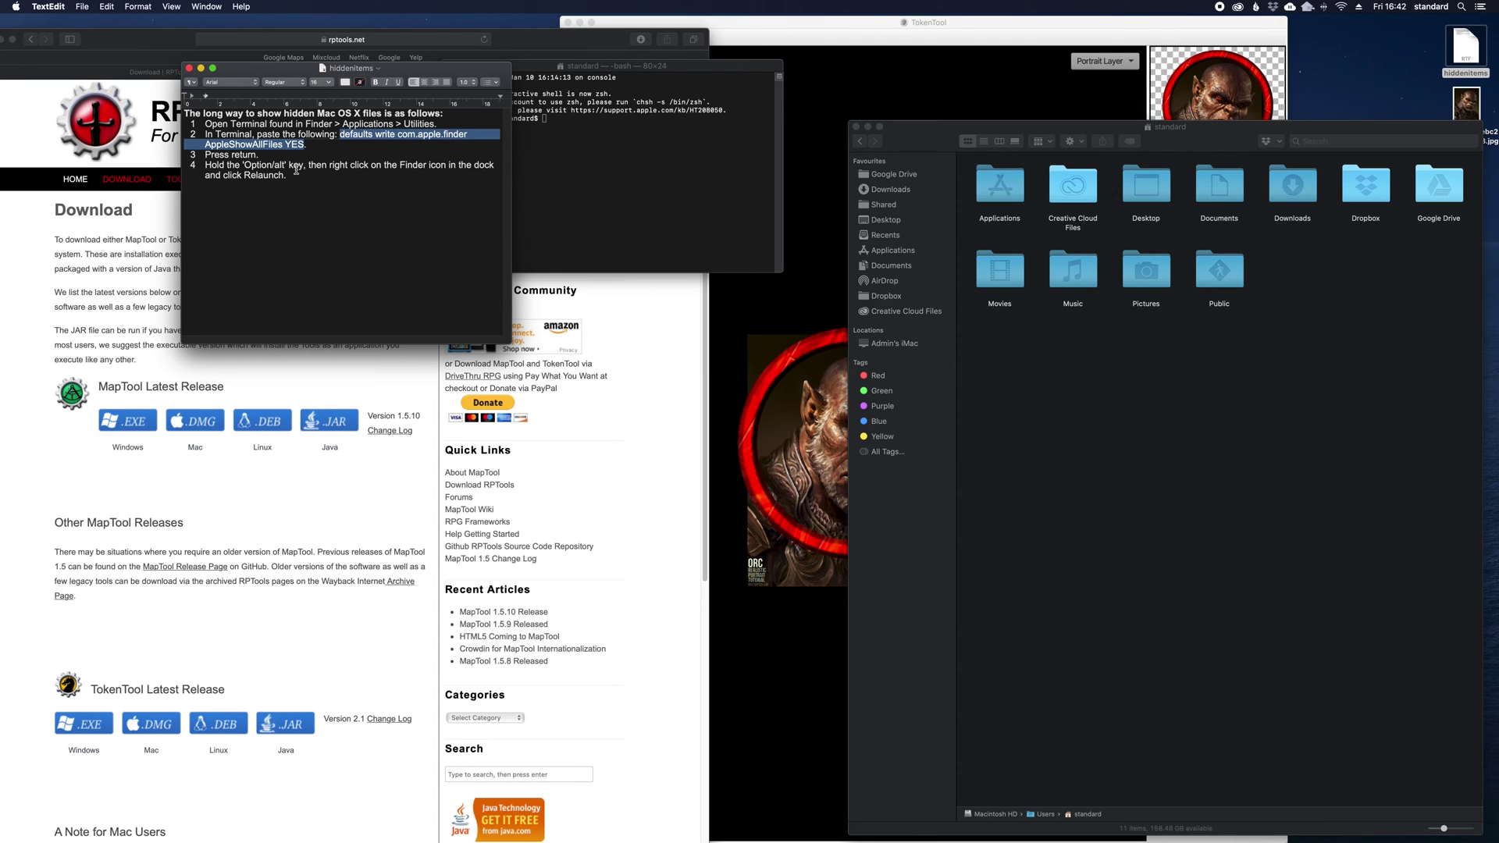
pyautogui.press('super+x')
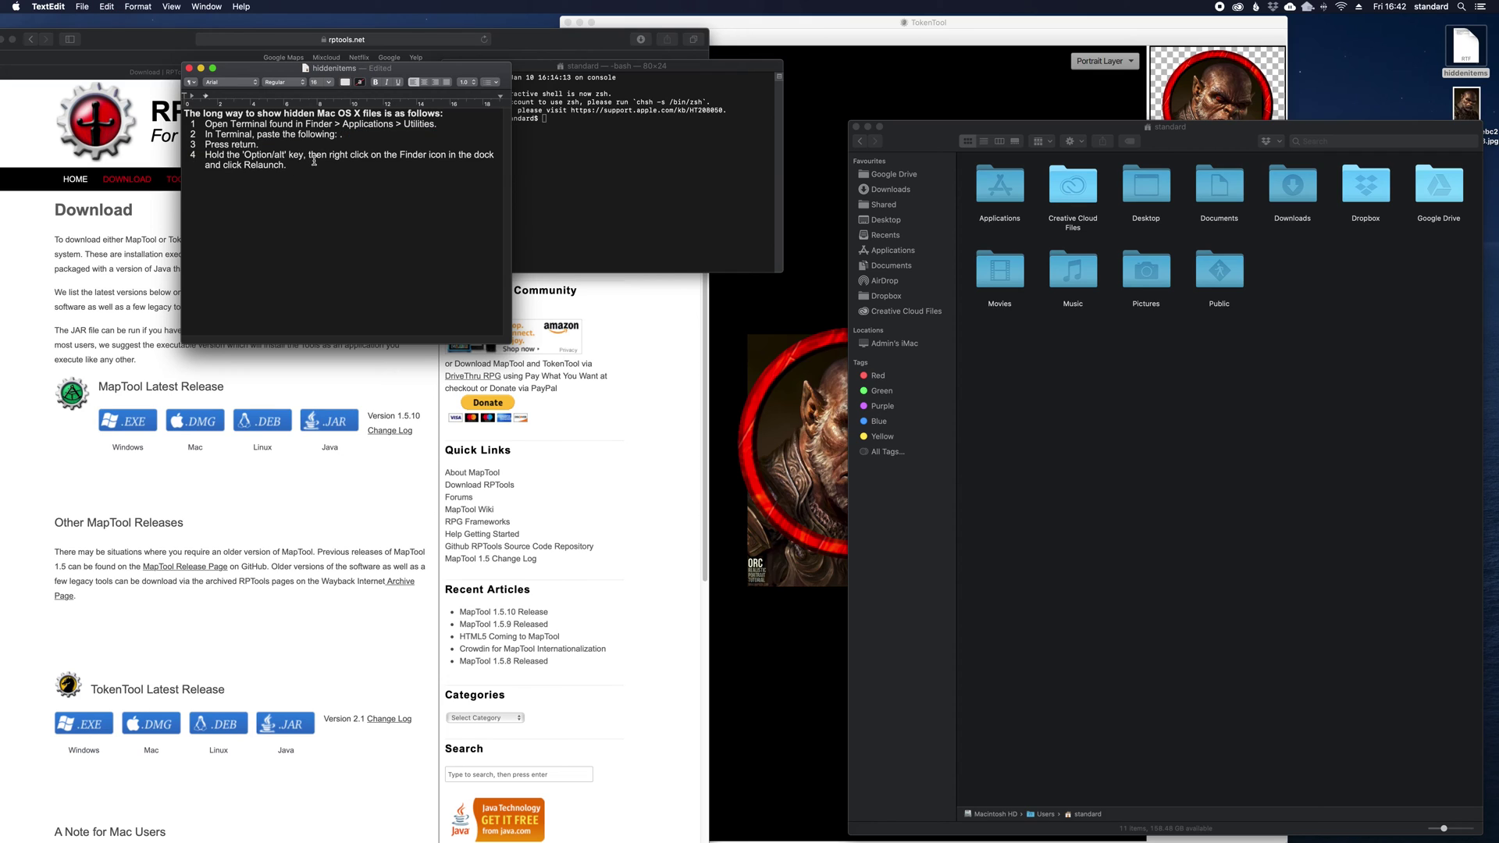
pyautogui.press('super+z')
pyautogui.press('super+c')
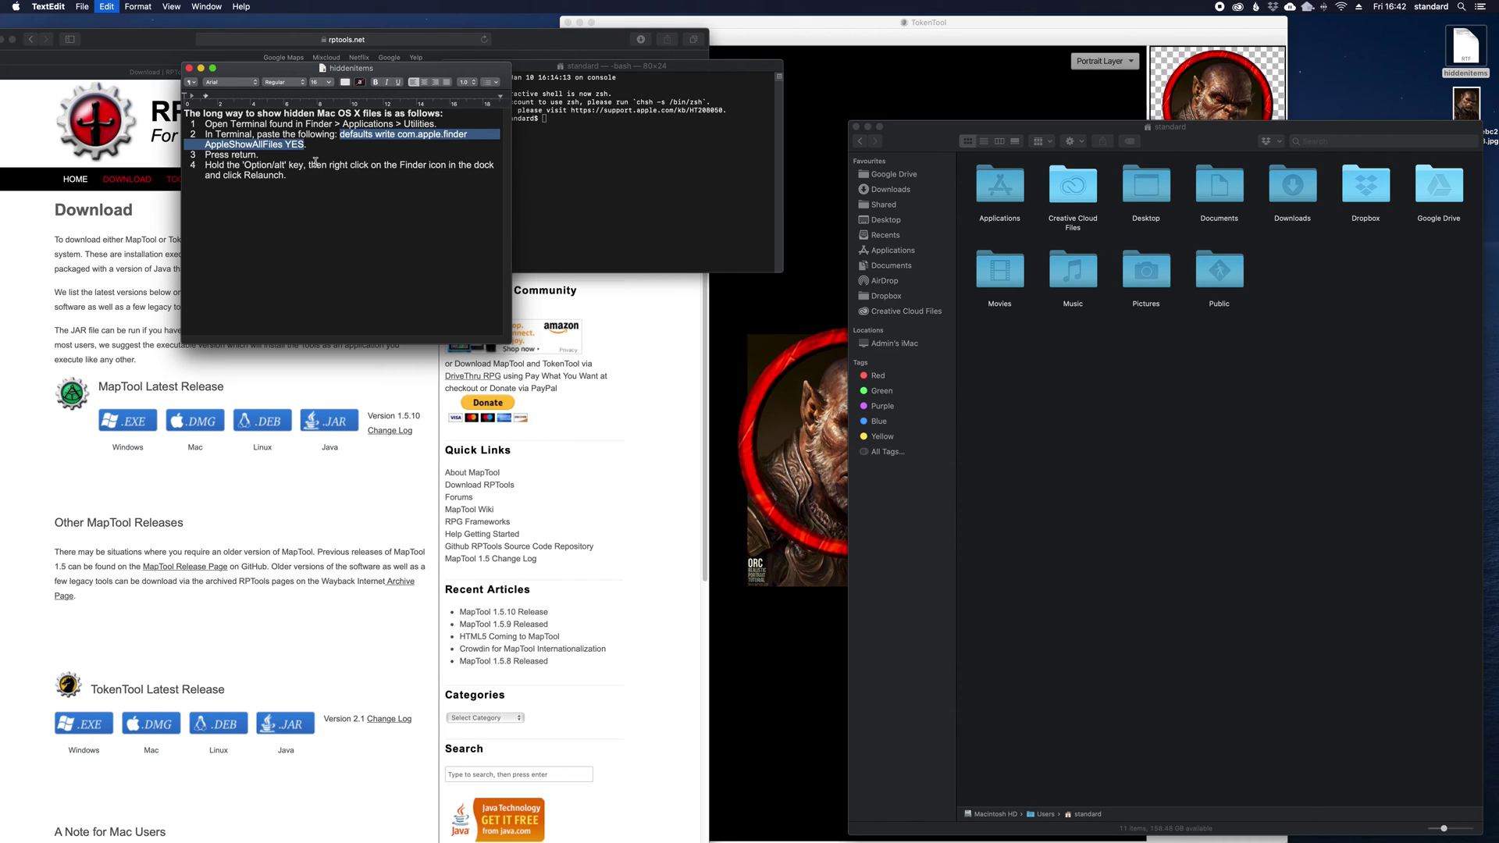
pyautogui.click(575, 129)
pyautogui.press('super+v')
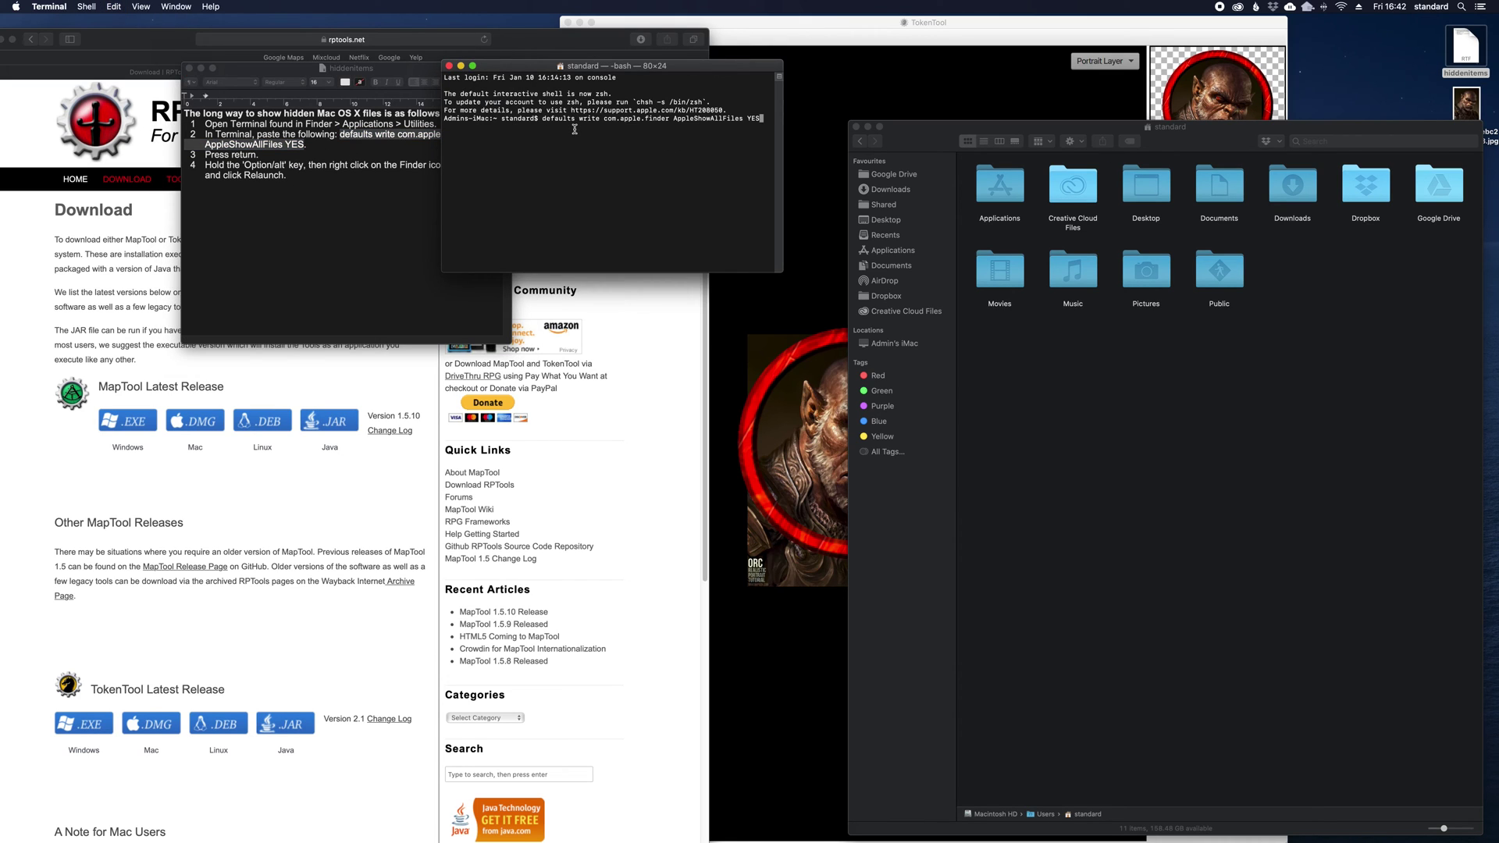
pyautogui.press('Return')
pyautogui.click(1145, 339)
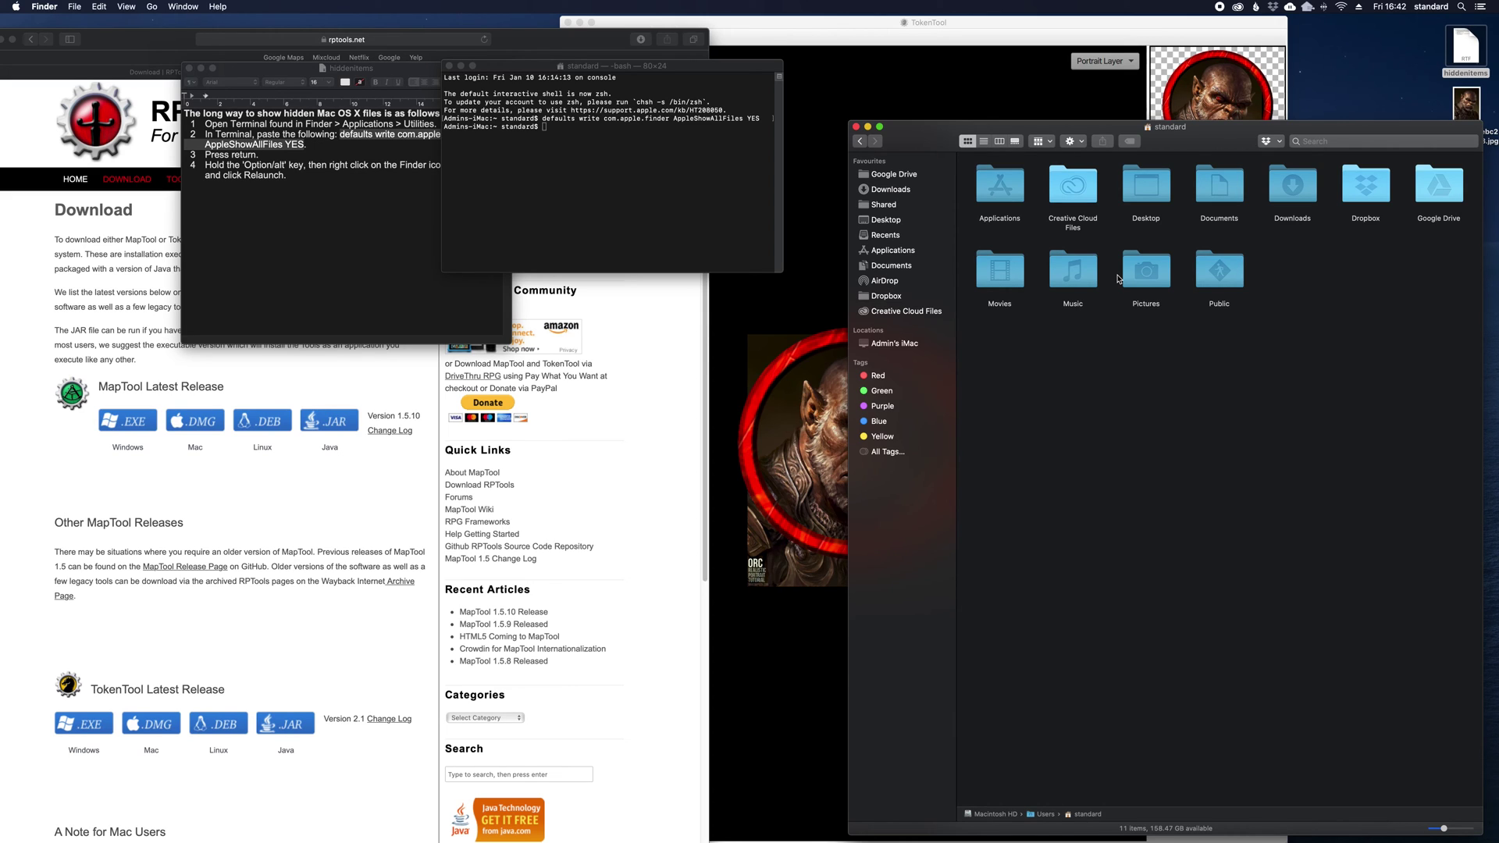
# - Relaunch Finder from its Dock menu so hidden files become visible
pyautogui.moveTo(222, 820)
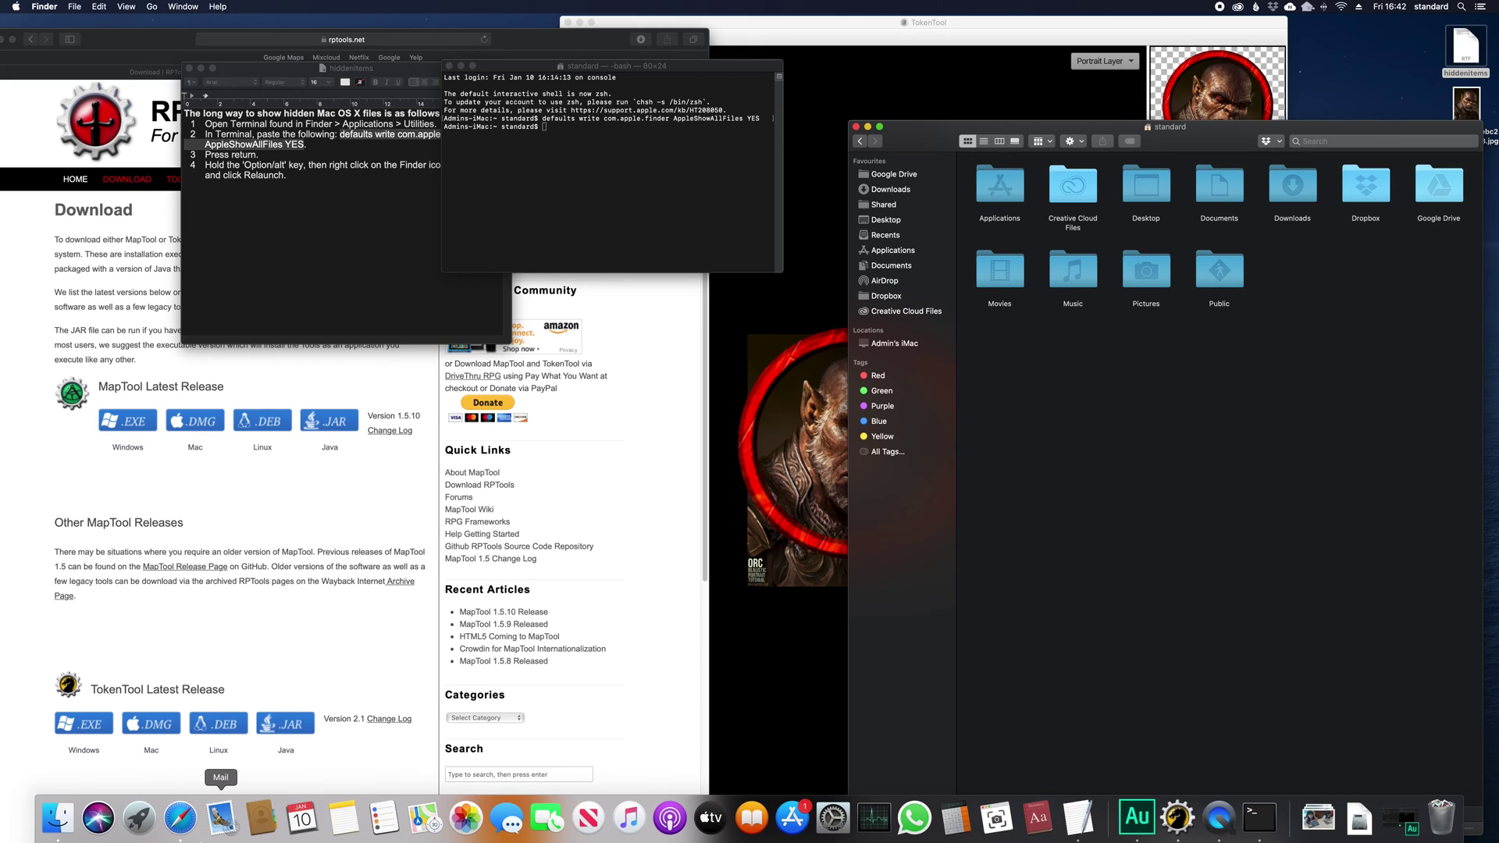
pyautogui.rightClick(56, 819)
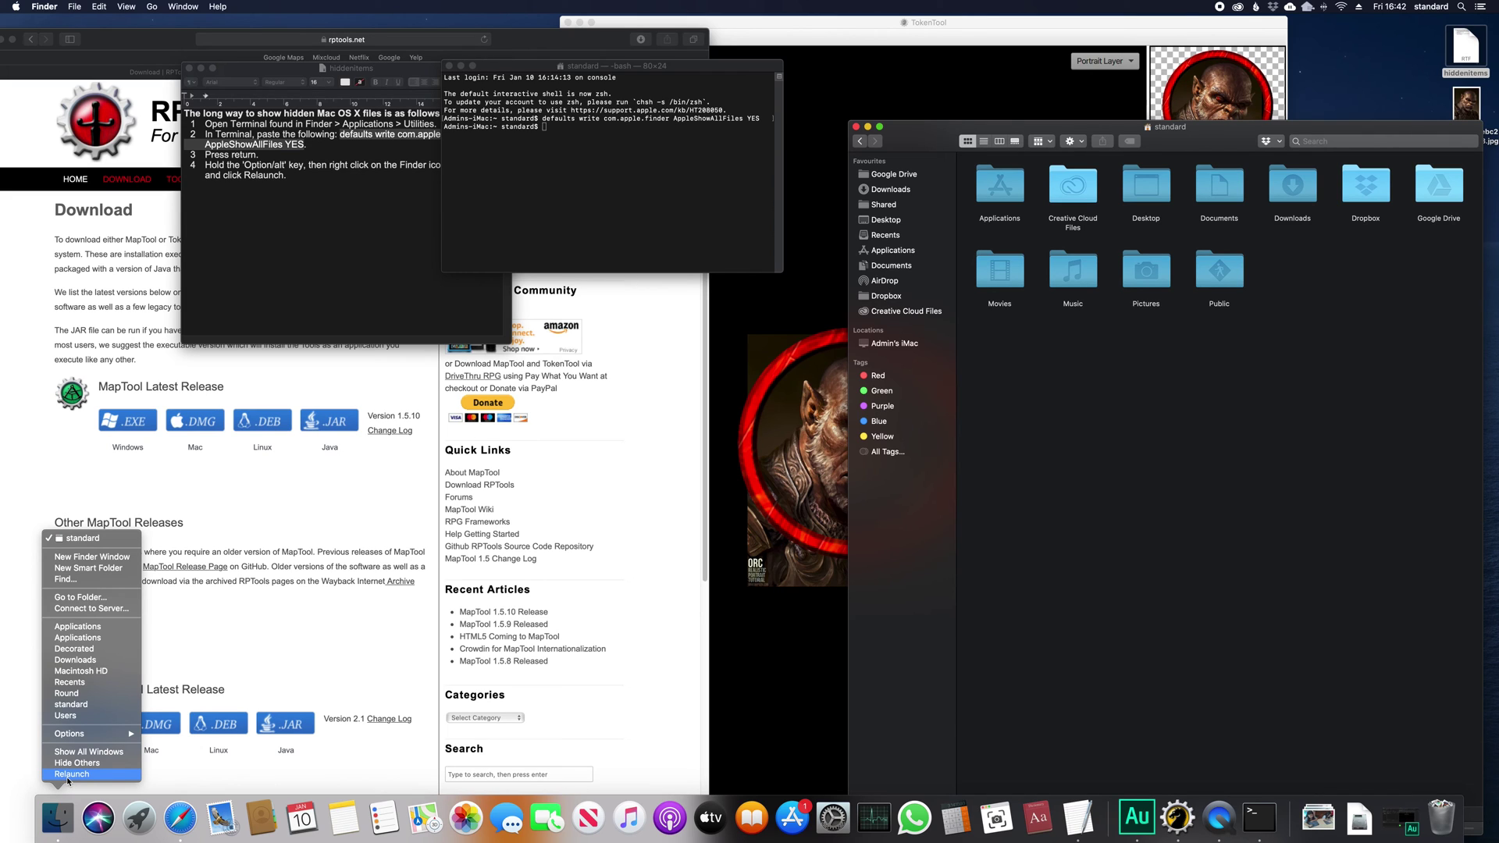
pyautogui.click(68, 775)
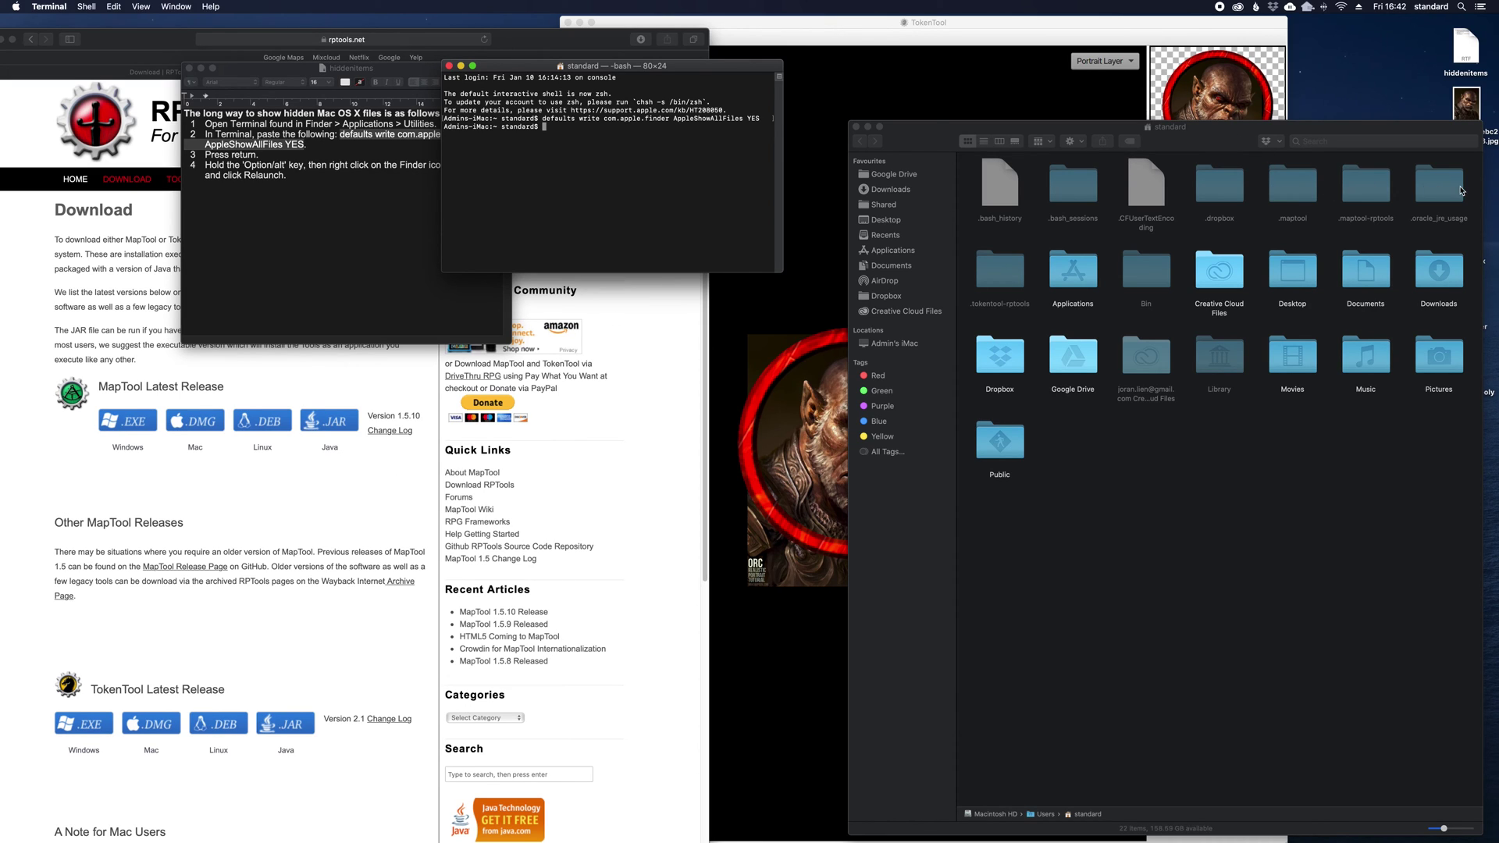
# - Open .tokentool-rptools > overlays and move the myOwn folder to the Bin
pyautogui.click(989, 275)
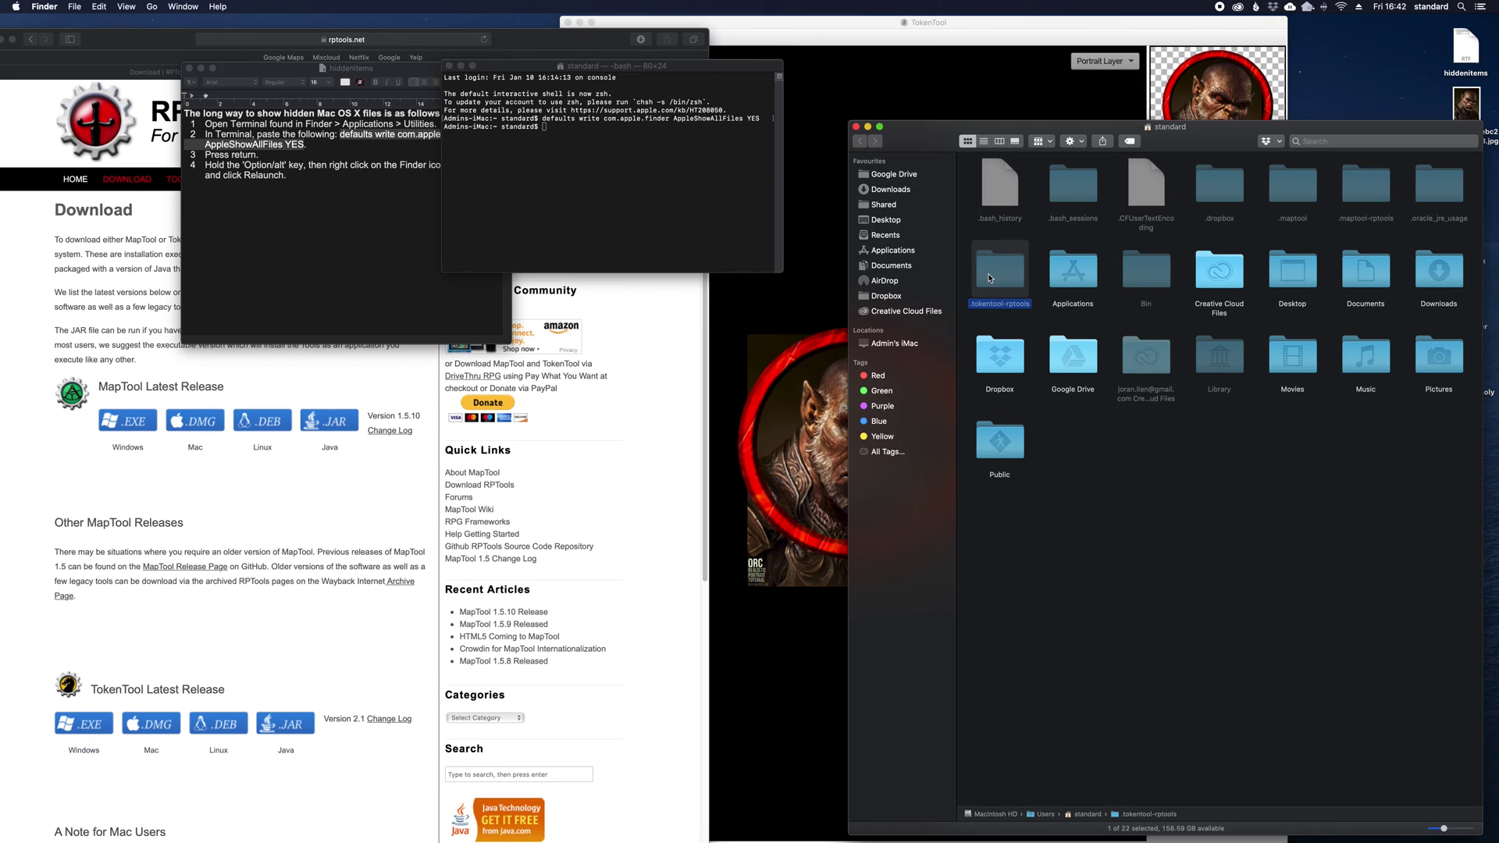
pyautogui.doubleClick(990, 275)
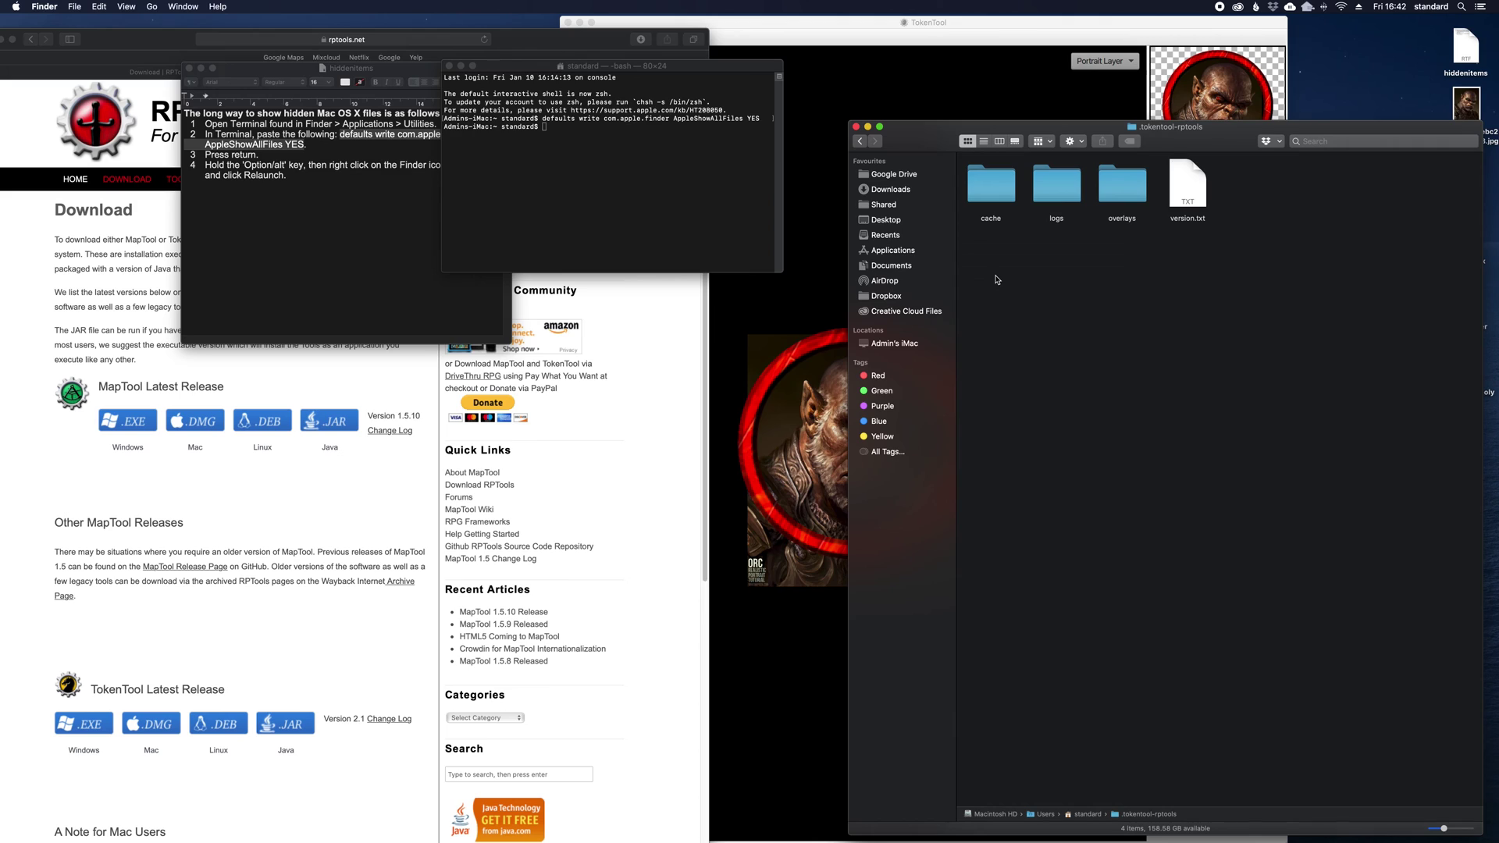
pyautogui.doubleClick(1113, 197)
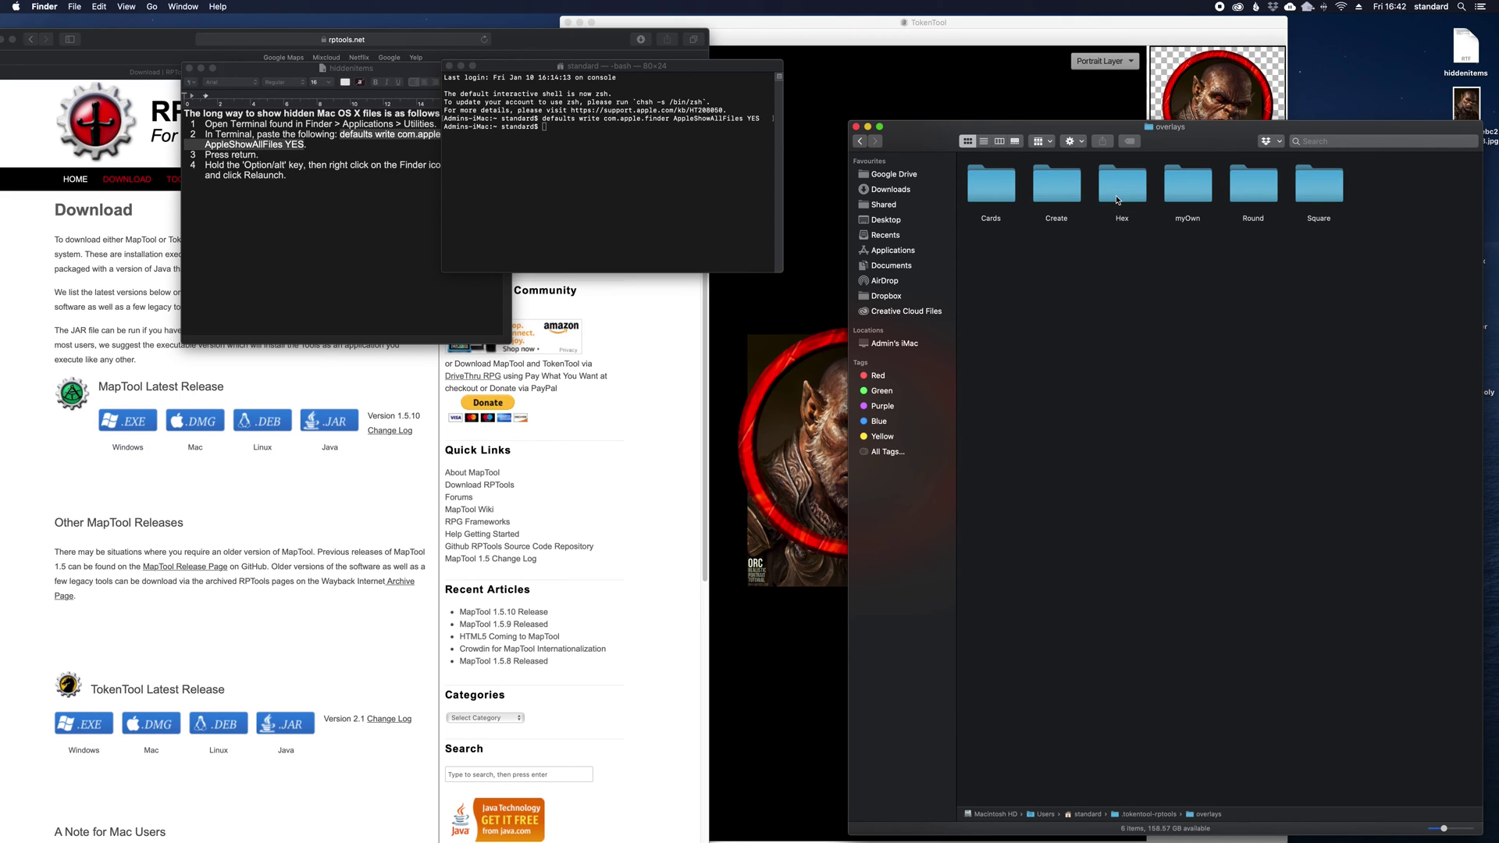
pyautogui.click(1206, 181)
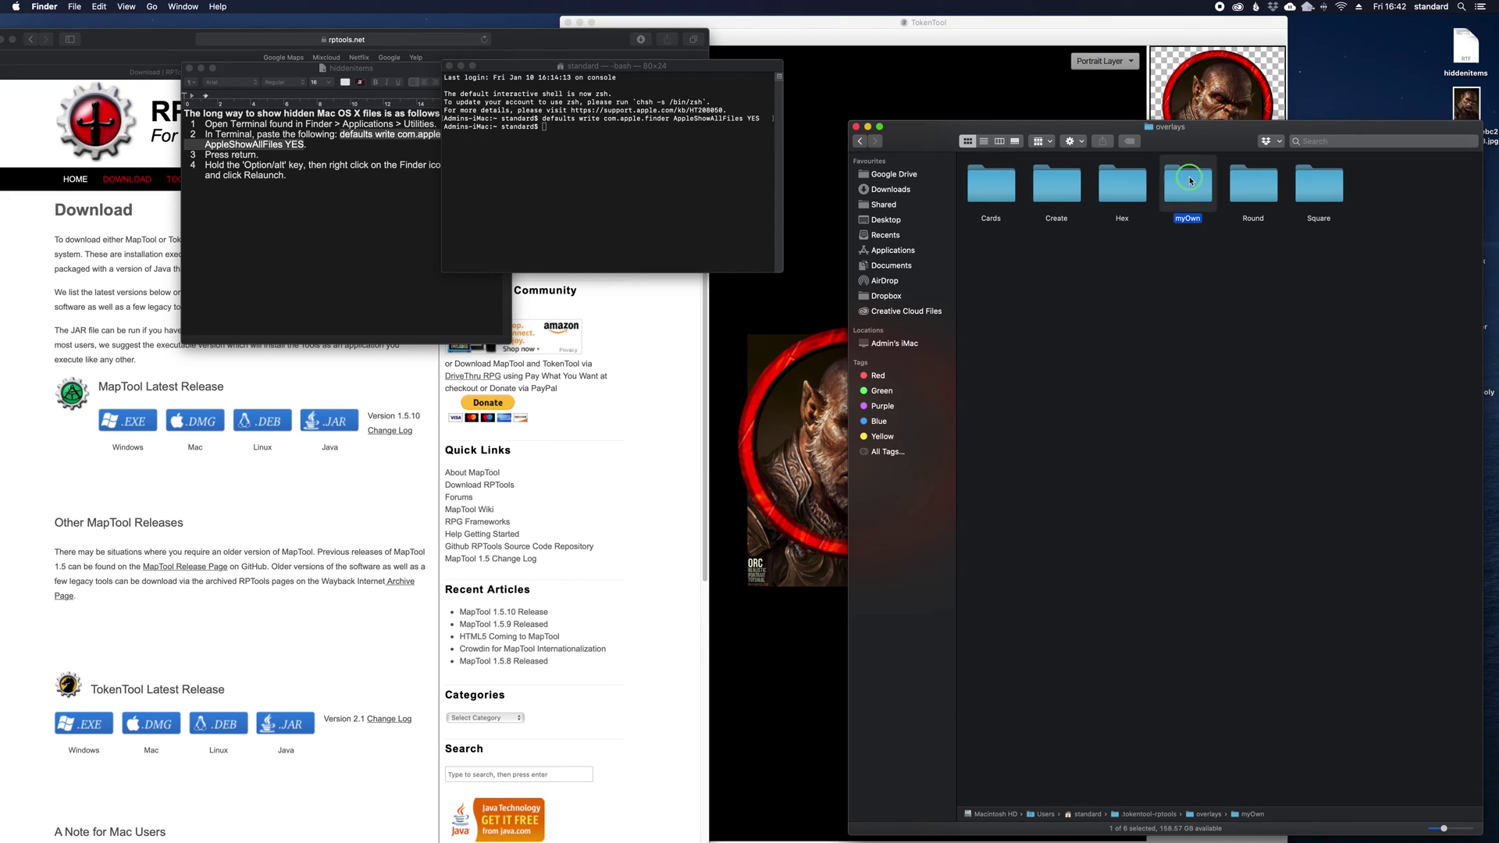
pyautogui.rightClick(1190, 173)
pyautogui.click(1194, 233)
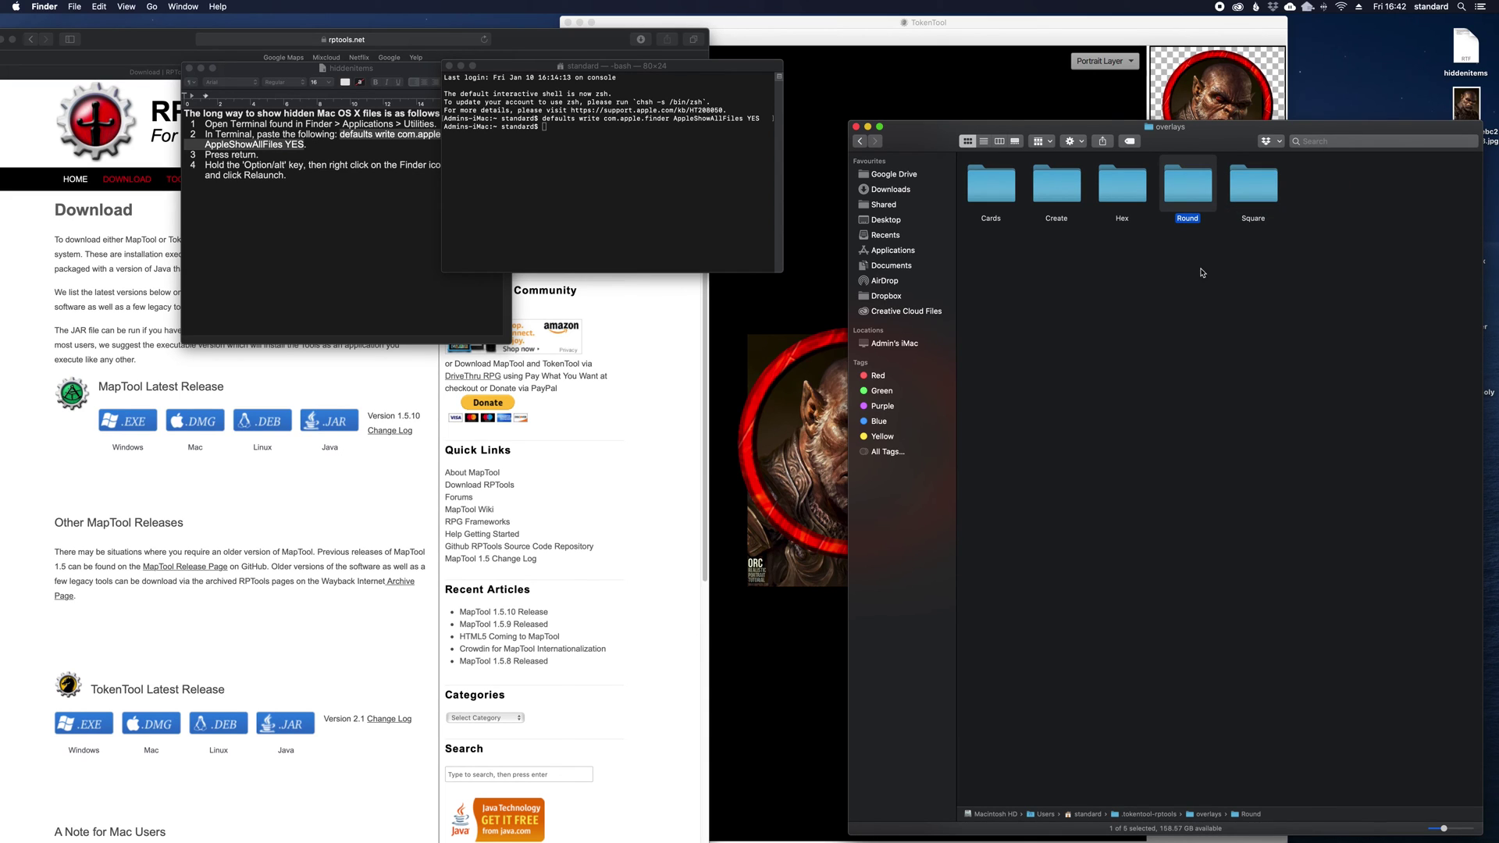
# - Create a new folder named MYown inside the overlays folder
pyautogui.rightClick(1324, 194)
pyautogui.click(1355, 194)
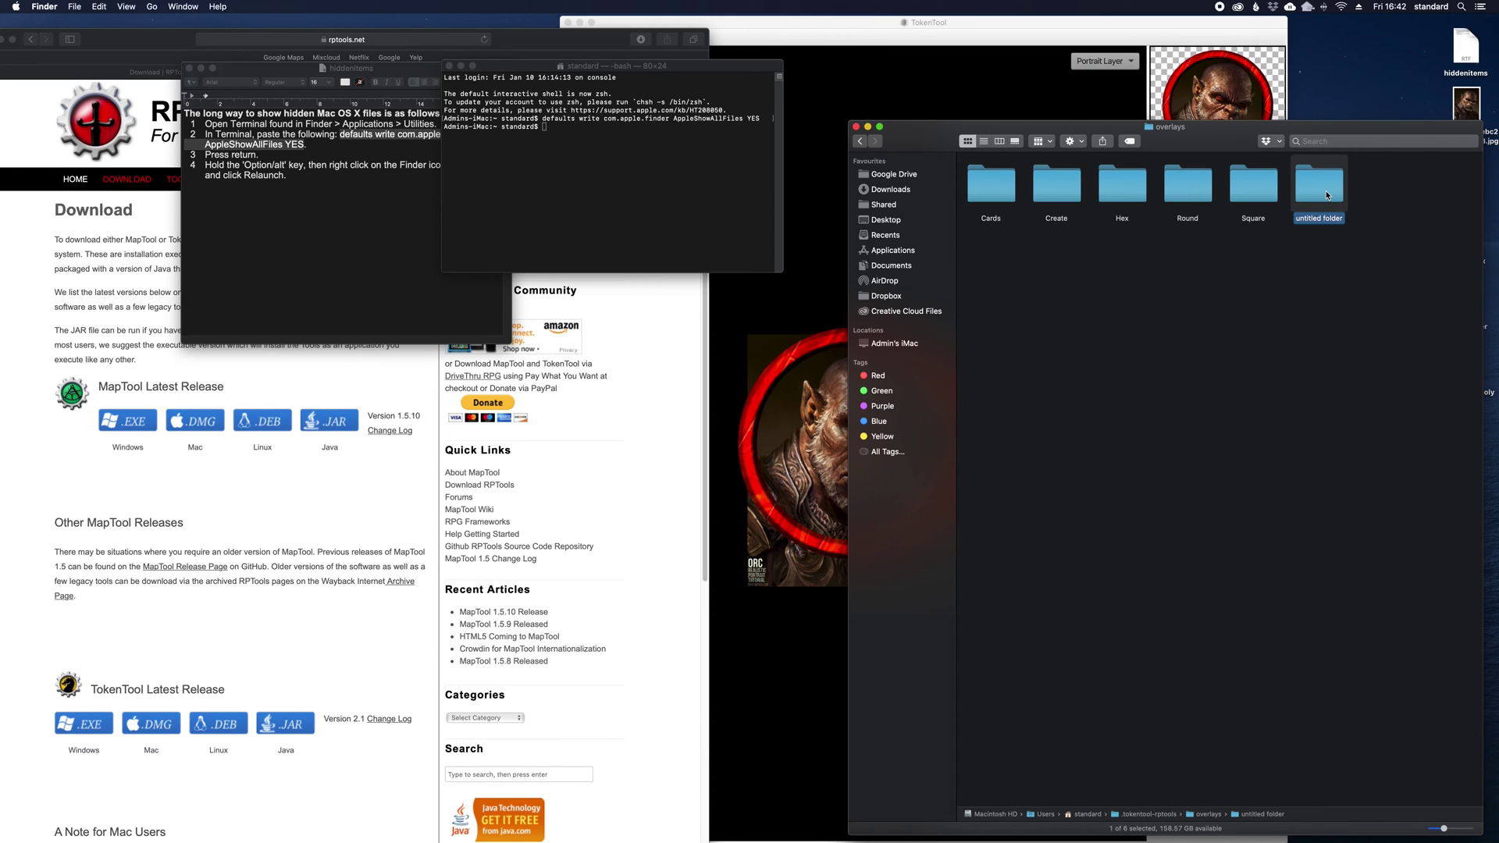
pyautogui.write('MYown')
pyautogui.press('Return')
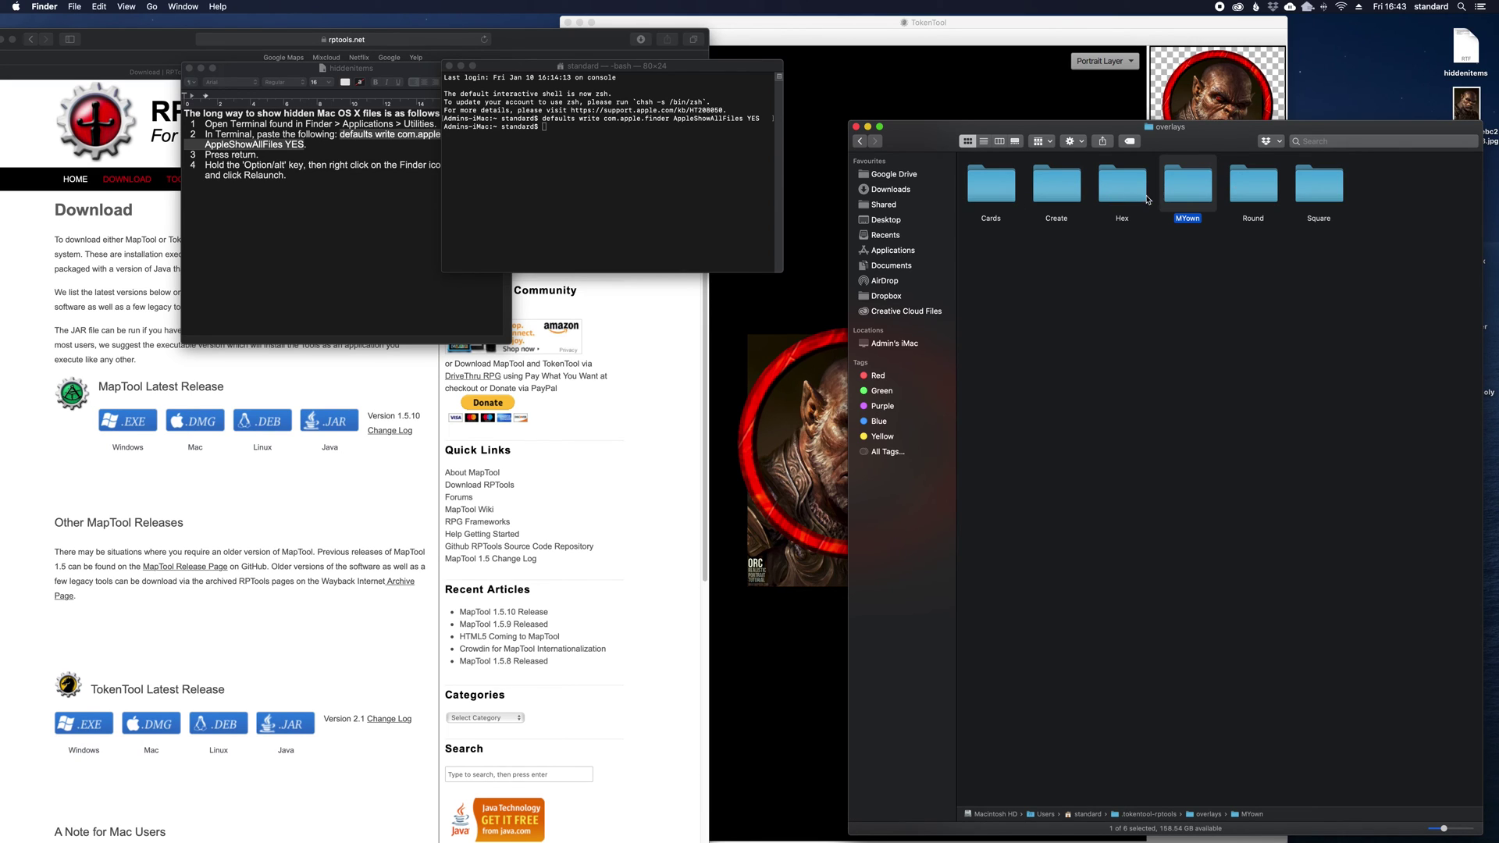
pyautogui.moveTo(1269, 140); pyautogui.dragTo(822, 155)
# - Expand TokenTool's Overlay Options and scroll the category list back to the top
pyautogui.click(1191, 223)
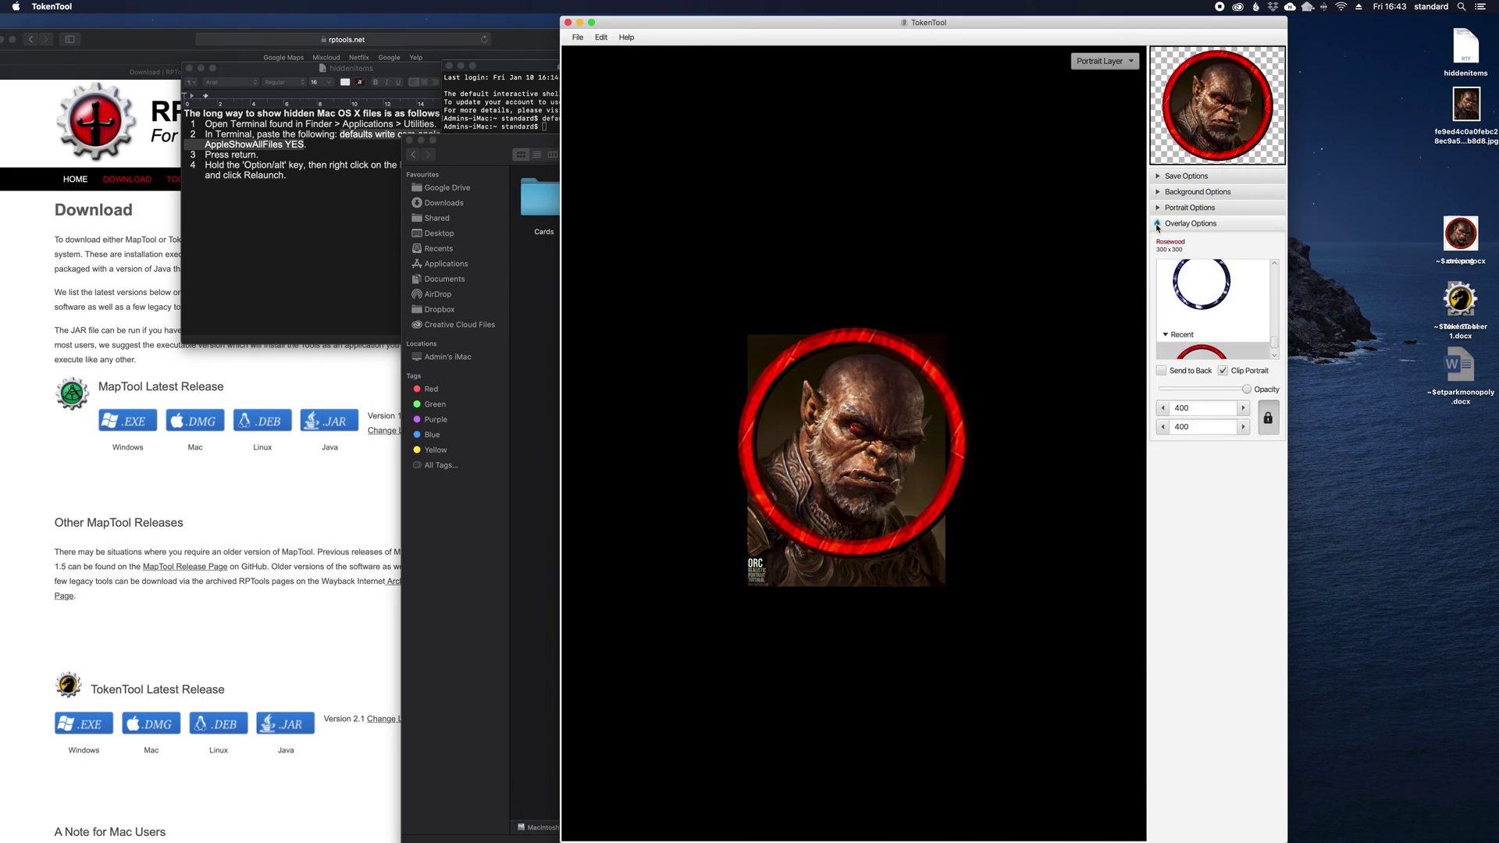
pyautogui.scroll(-10, 1198, 299)
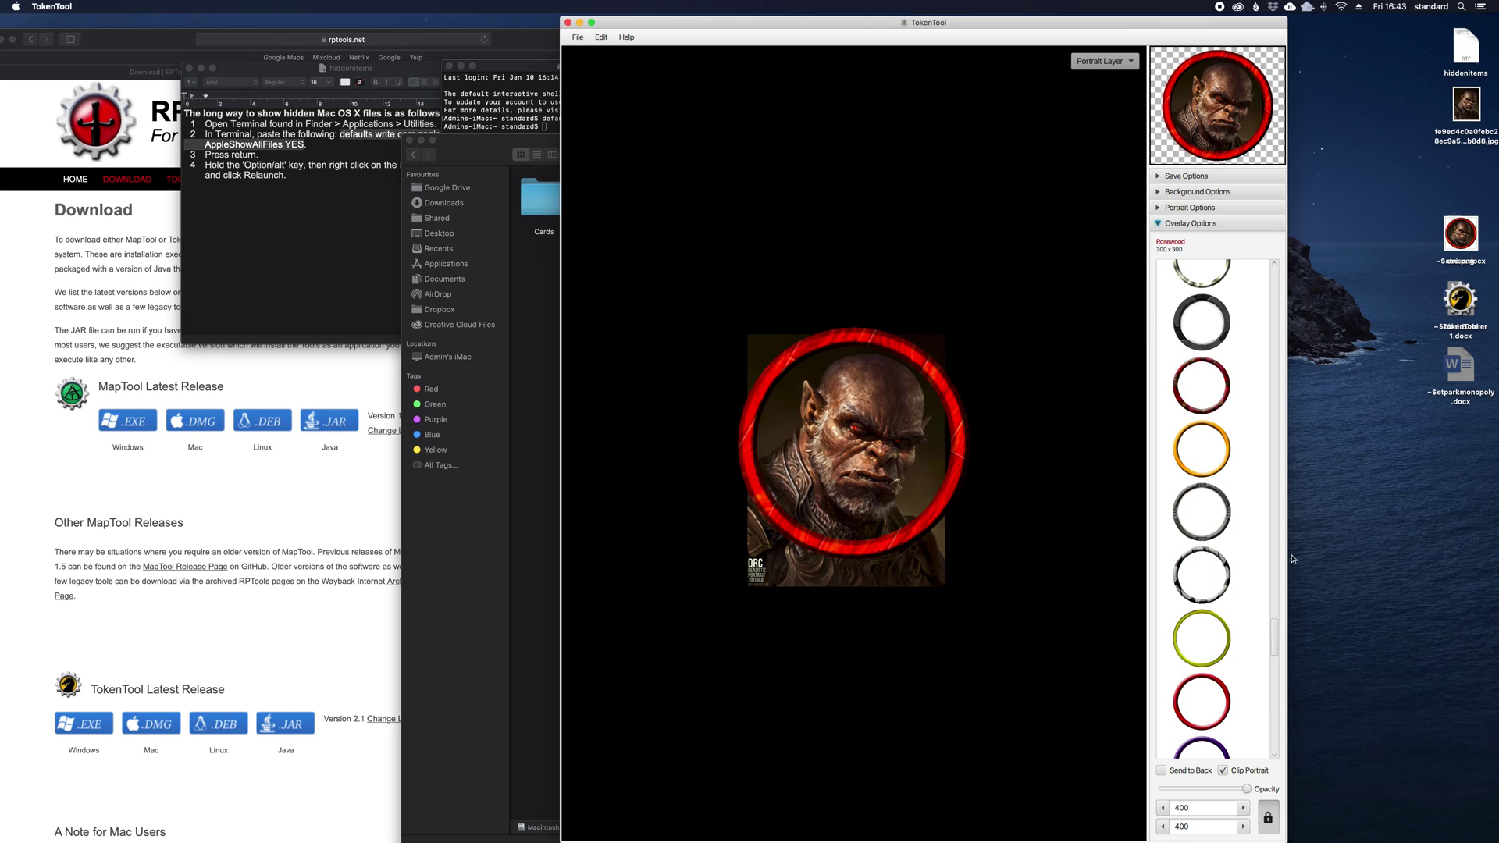
pyautogui.click(1277, 622)
pyautogui.moveTo(1277, 622); pyautogui.dragTo(1276, 282)
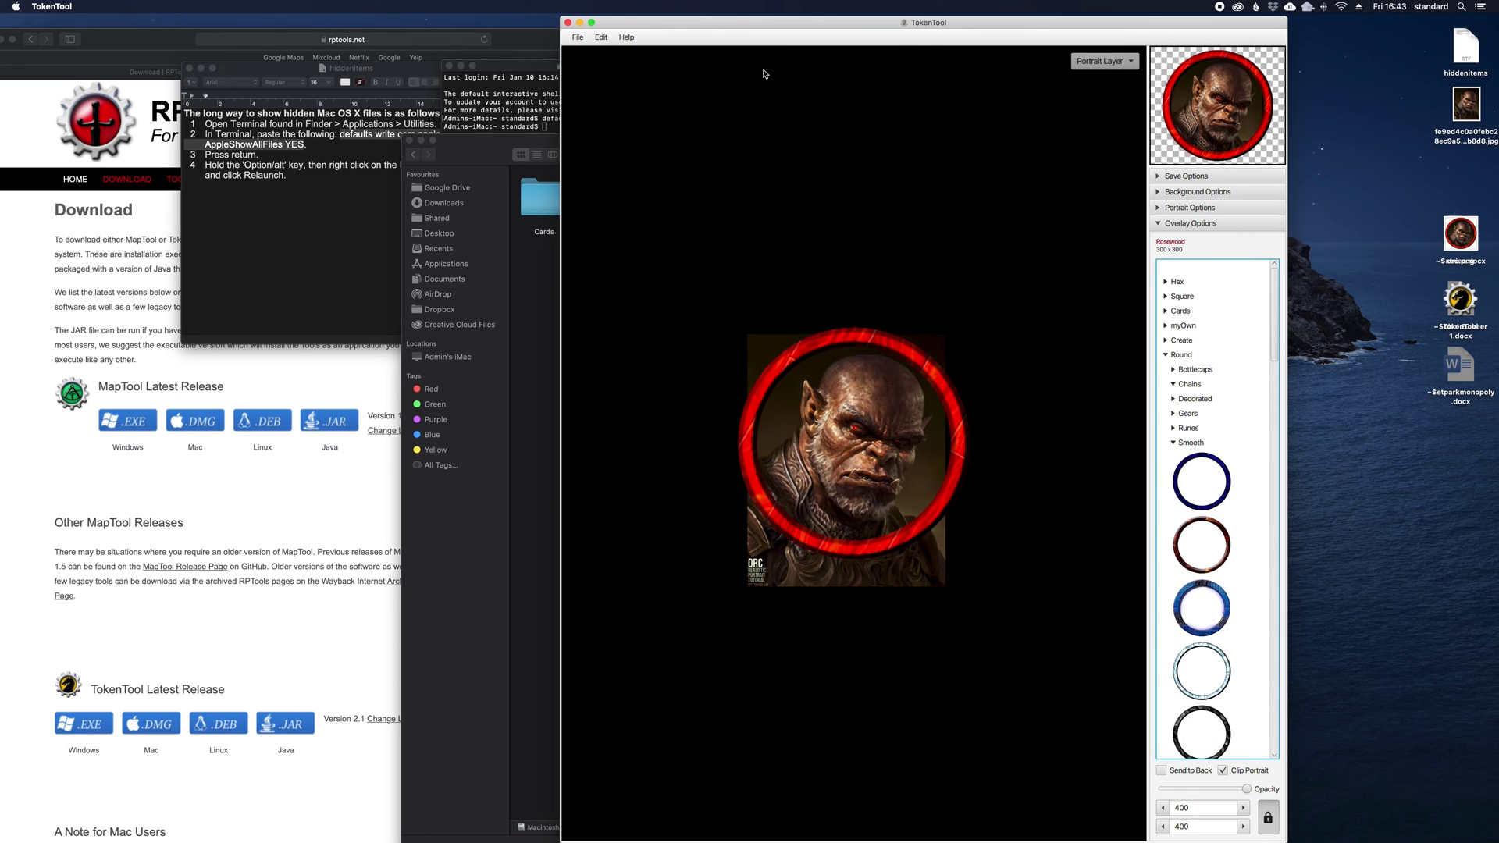
pyautogui.moveTo(765, 22); pyautogui.dragTo(1010, 334)
# - Rename the MYown folder to test
pyautogui.click(744, 233)
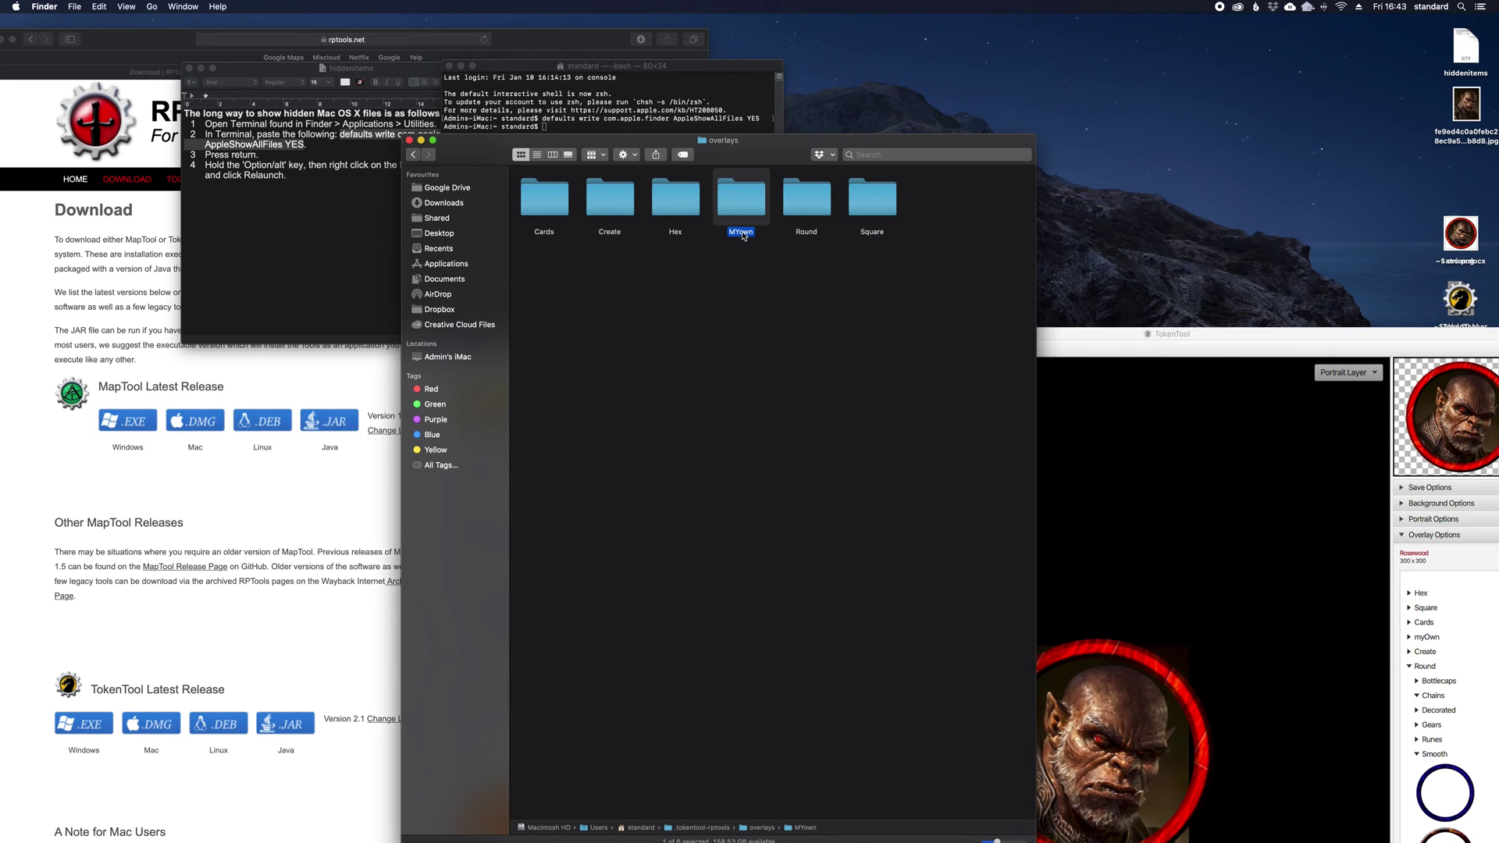
pyautogui.click(744, 233)
pyautogui.write('test')
pyautogui.press('Return')
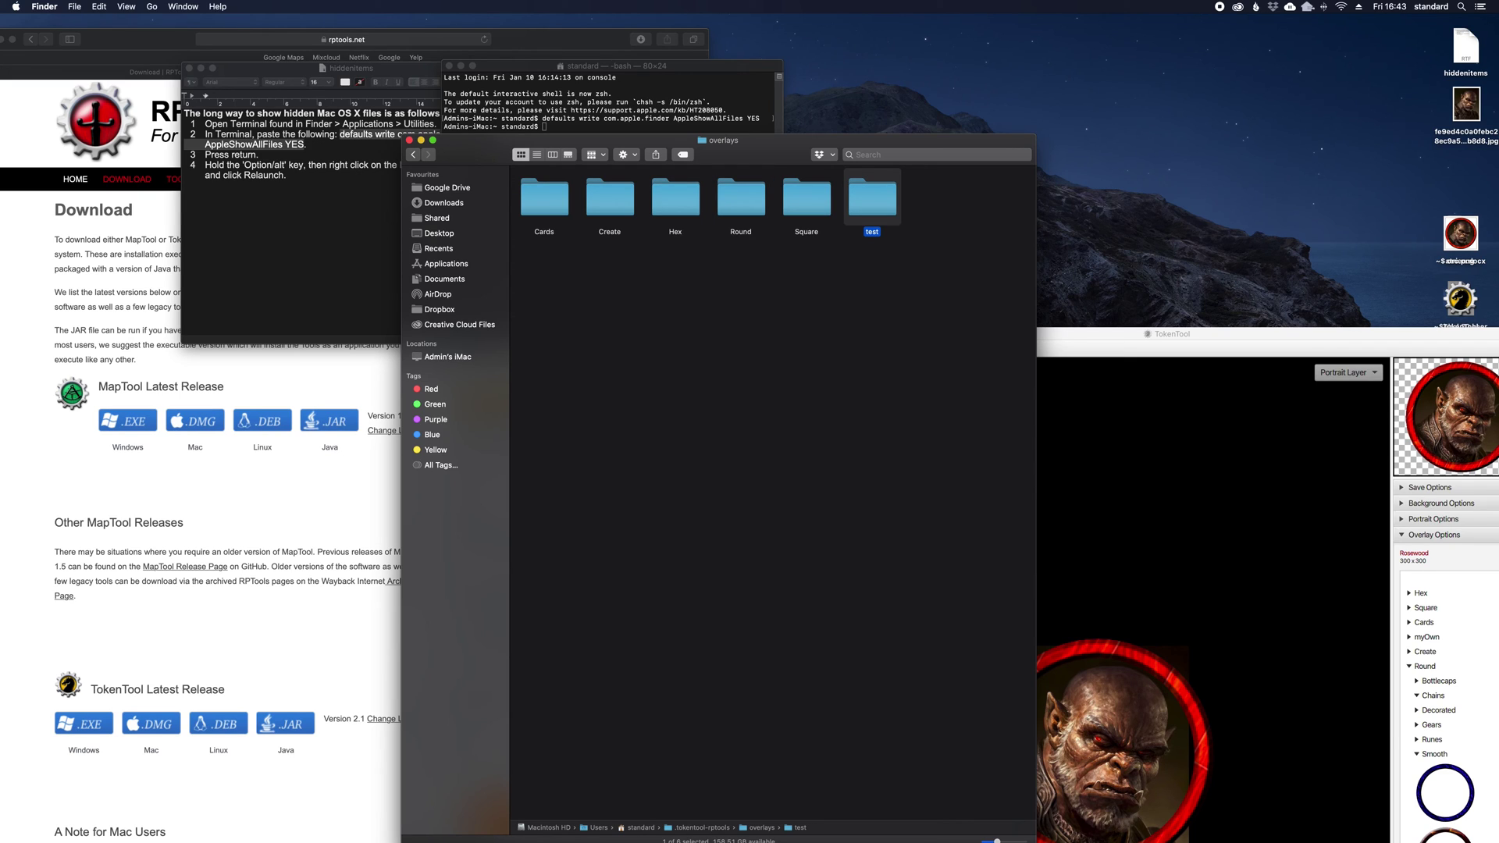
# - Open Round > Decorated in a new tab and select Stargate.psd and Target Aquired.psd
pyautogui.rightClick(730, 201)
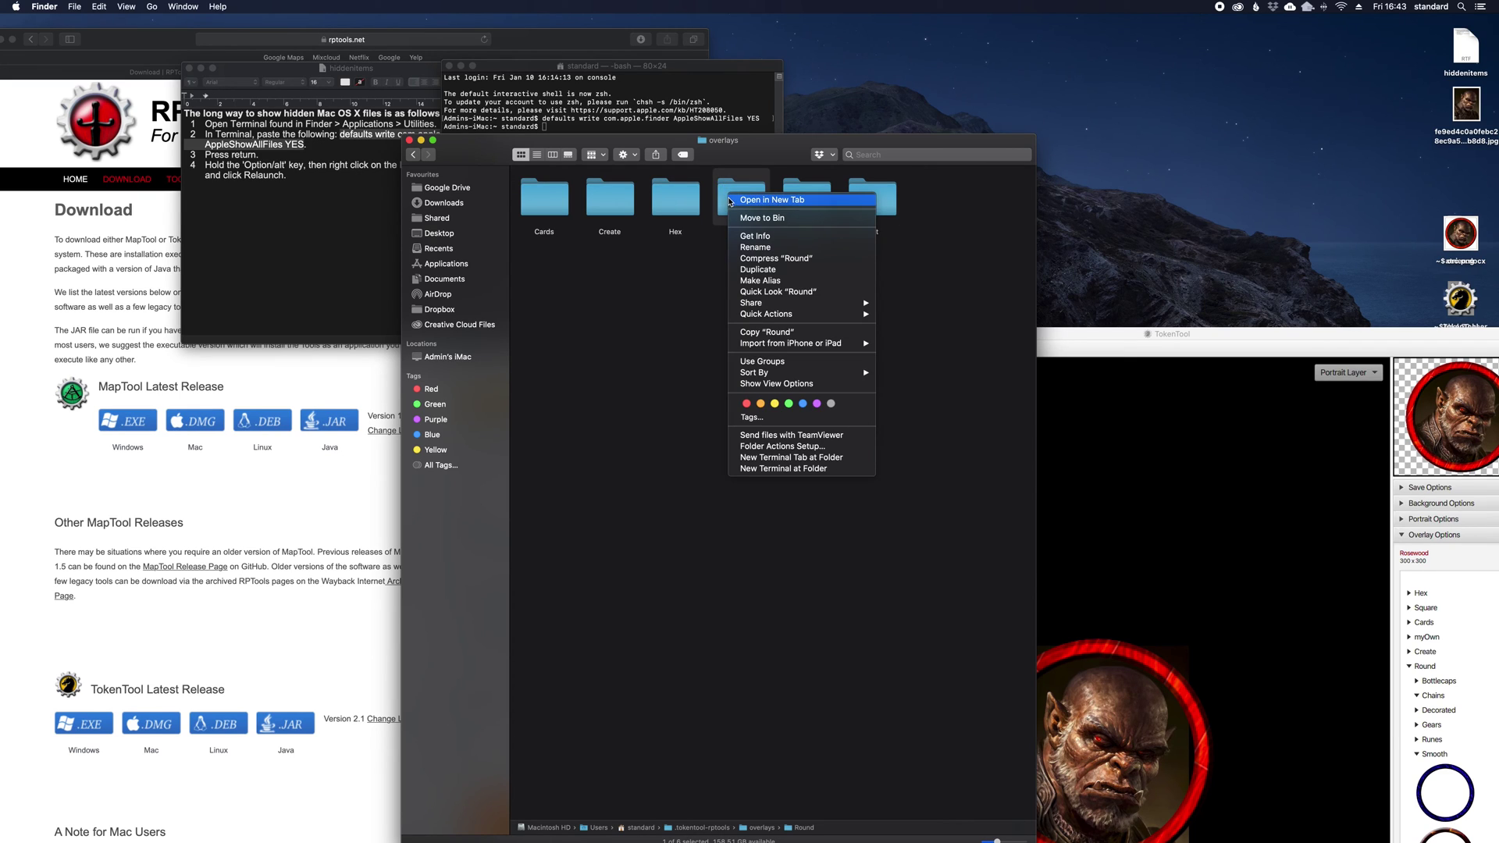
pyautogui.click(731, 200)
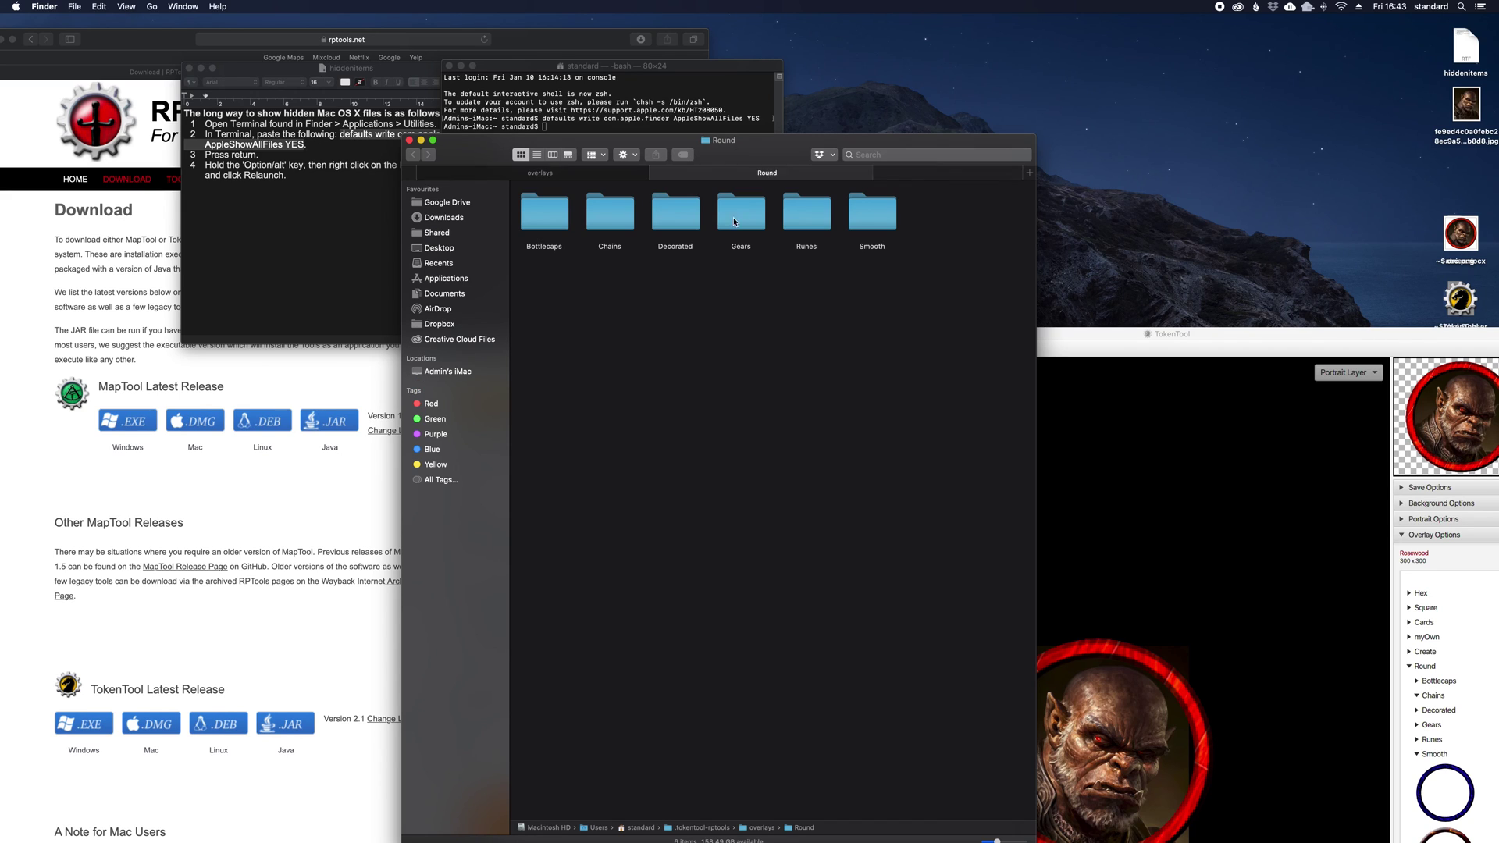
pyautogui.doubleClick(684, 220)
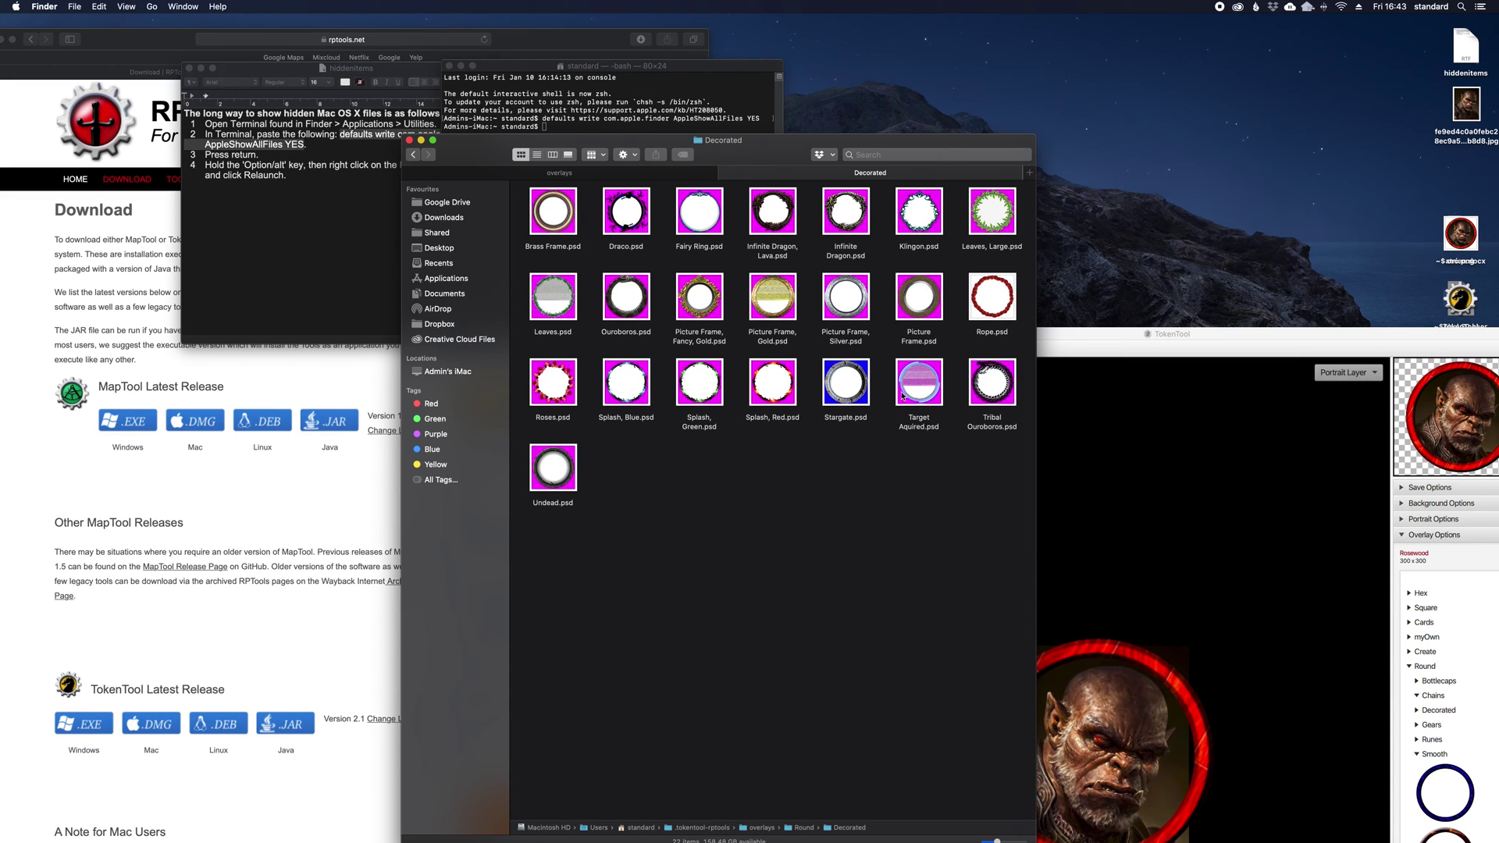
pyautogui.click(851, 402)
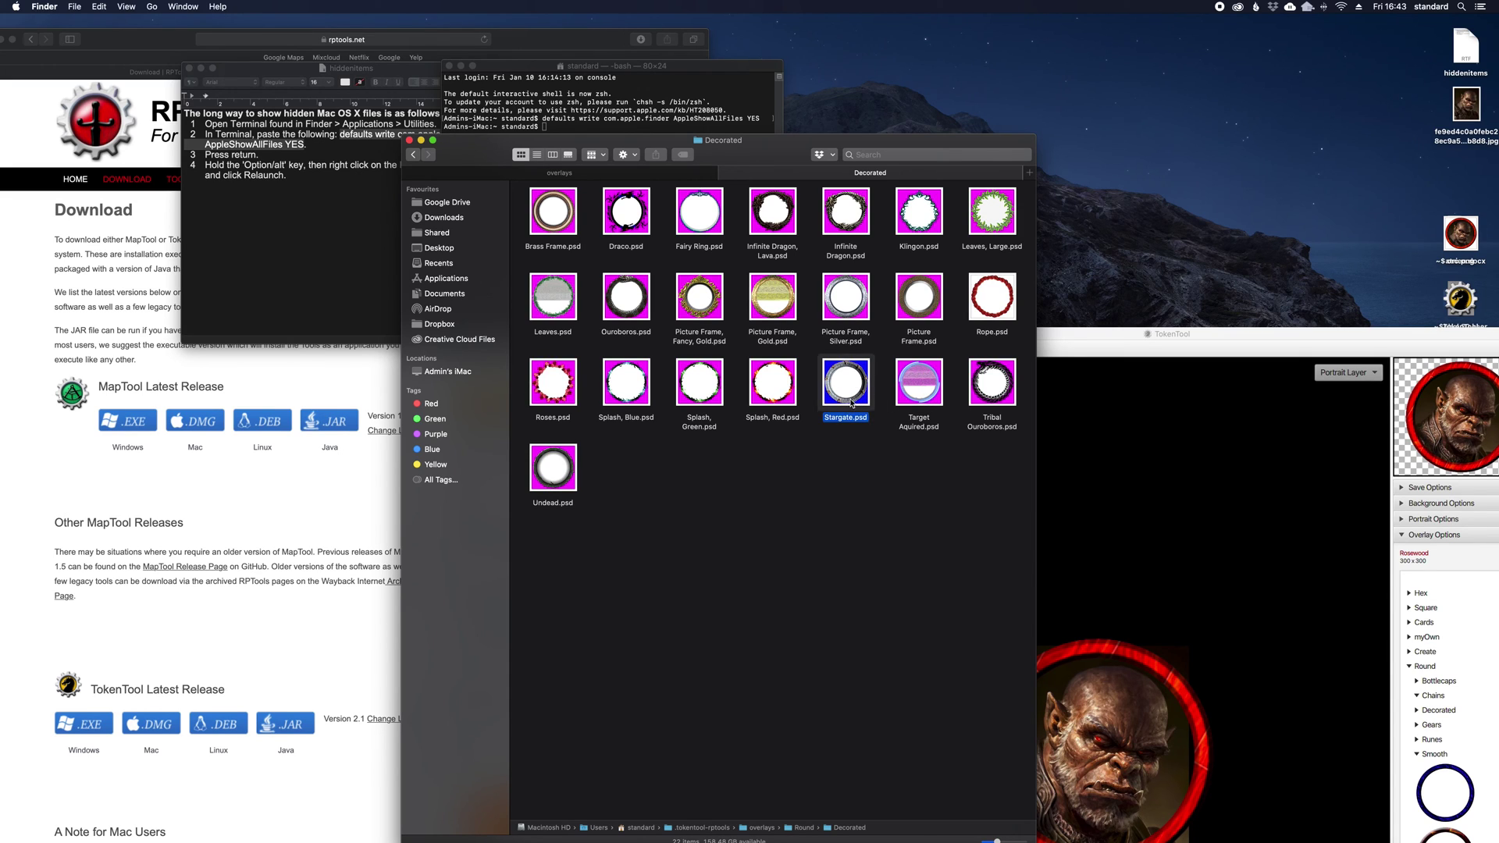
pyautogui.keyDown('super'); pyautogui.click(940, 383); pyautogui.keyUp('super')
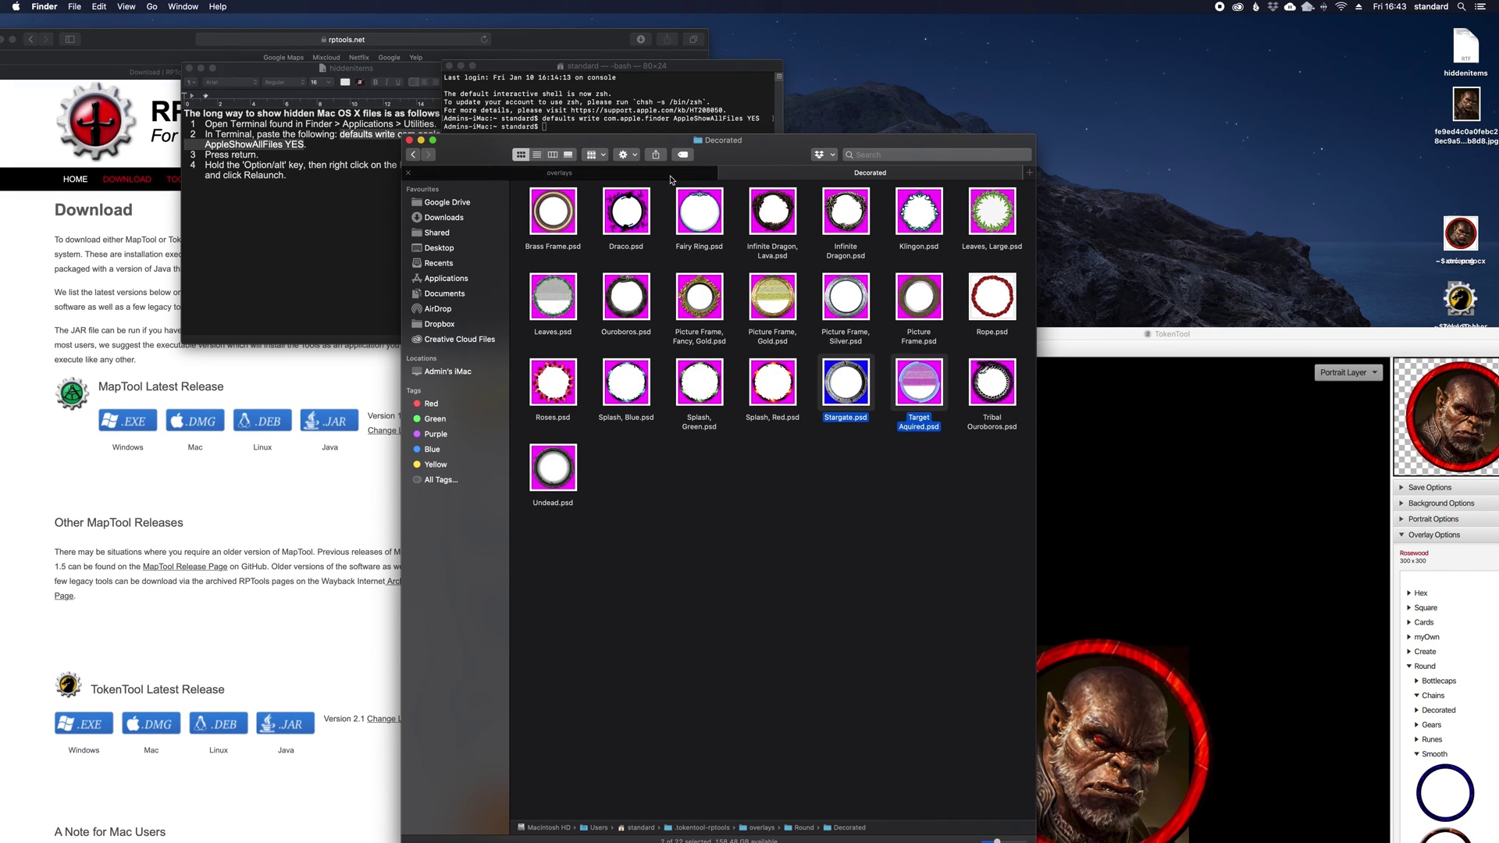
# - Paste the two overlays into the test folder, then close the Decorated tab and reopen Round
pyautogui.click(670, 178)
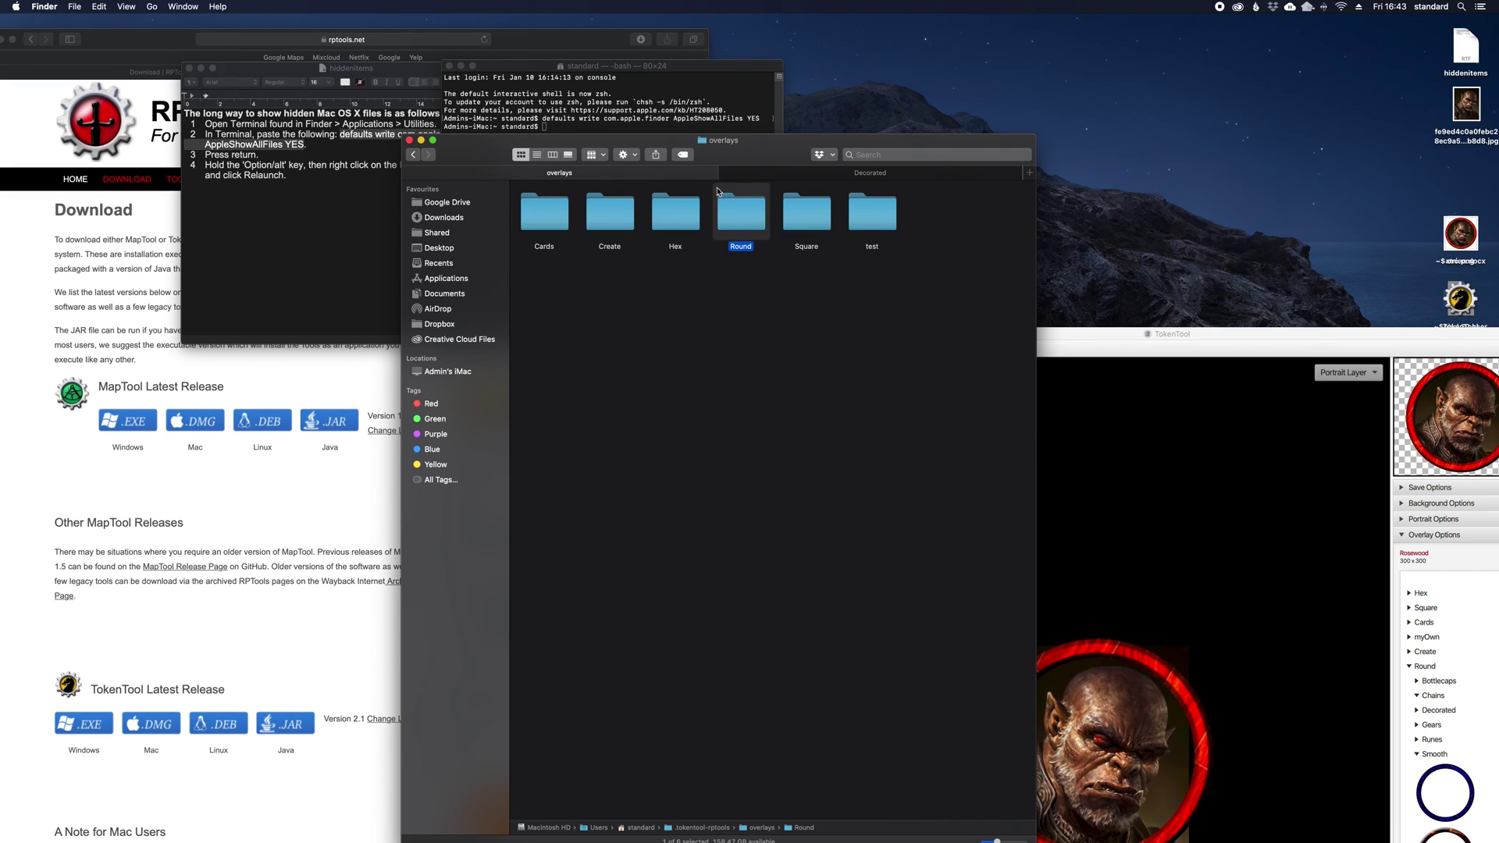
pyautogui.rightClick(877, 210)
pyautogui.click(921, 204)
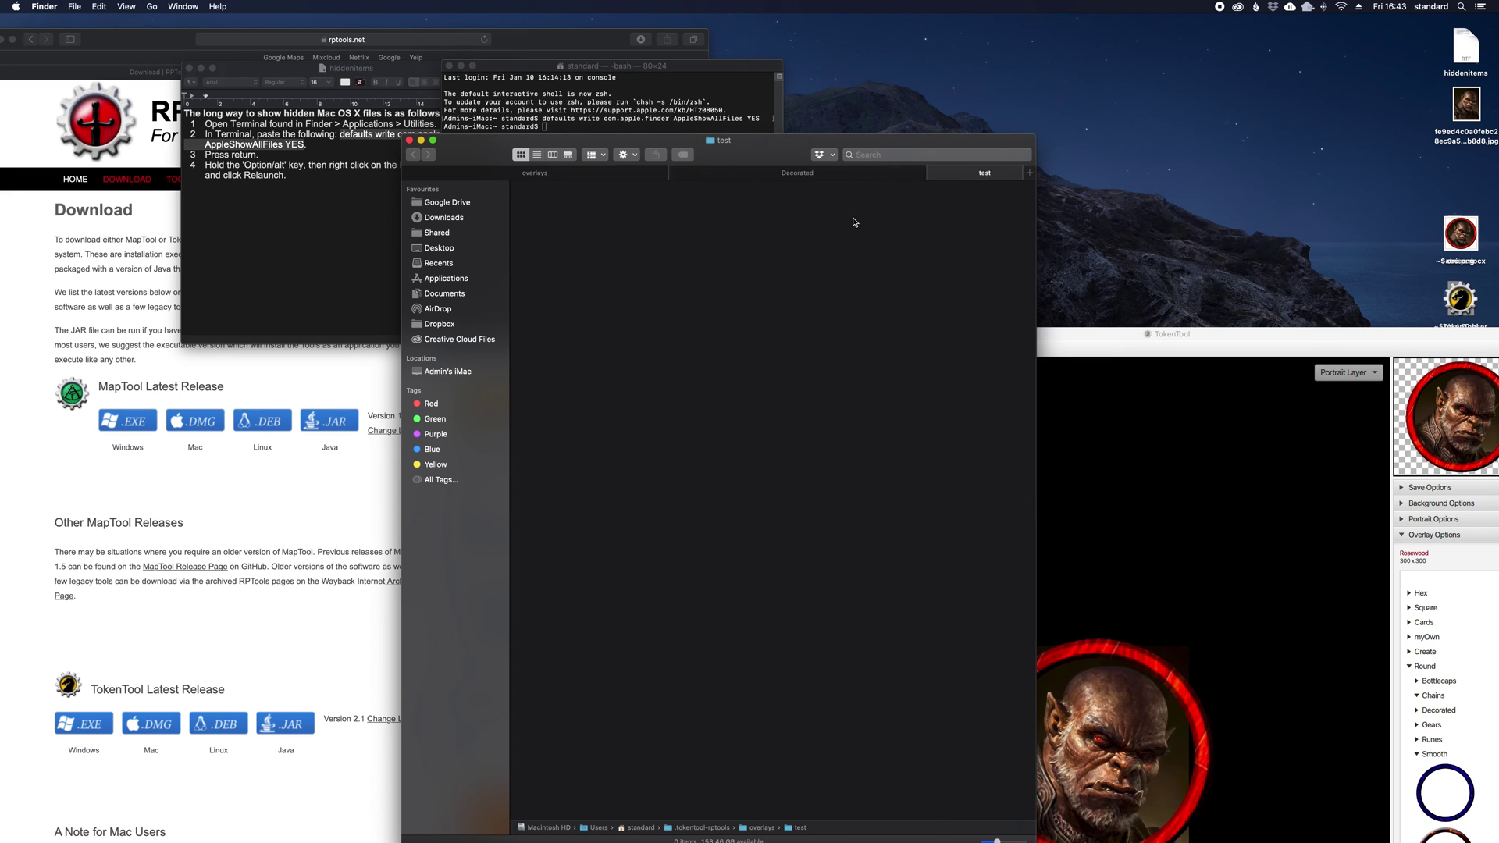
pyautogui.press('super+v')
pyautogui.click(707, 174)
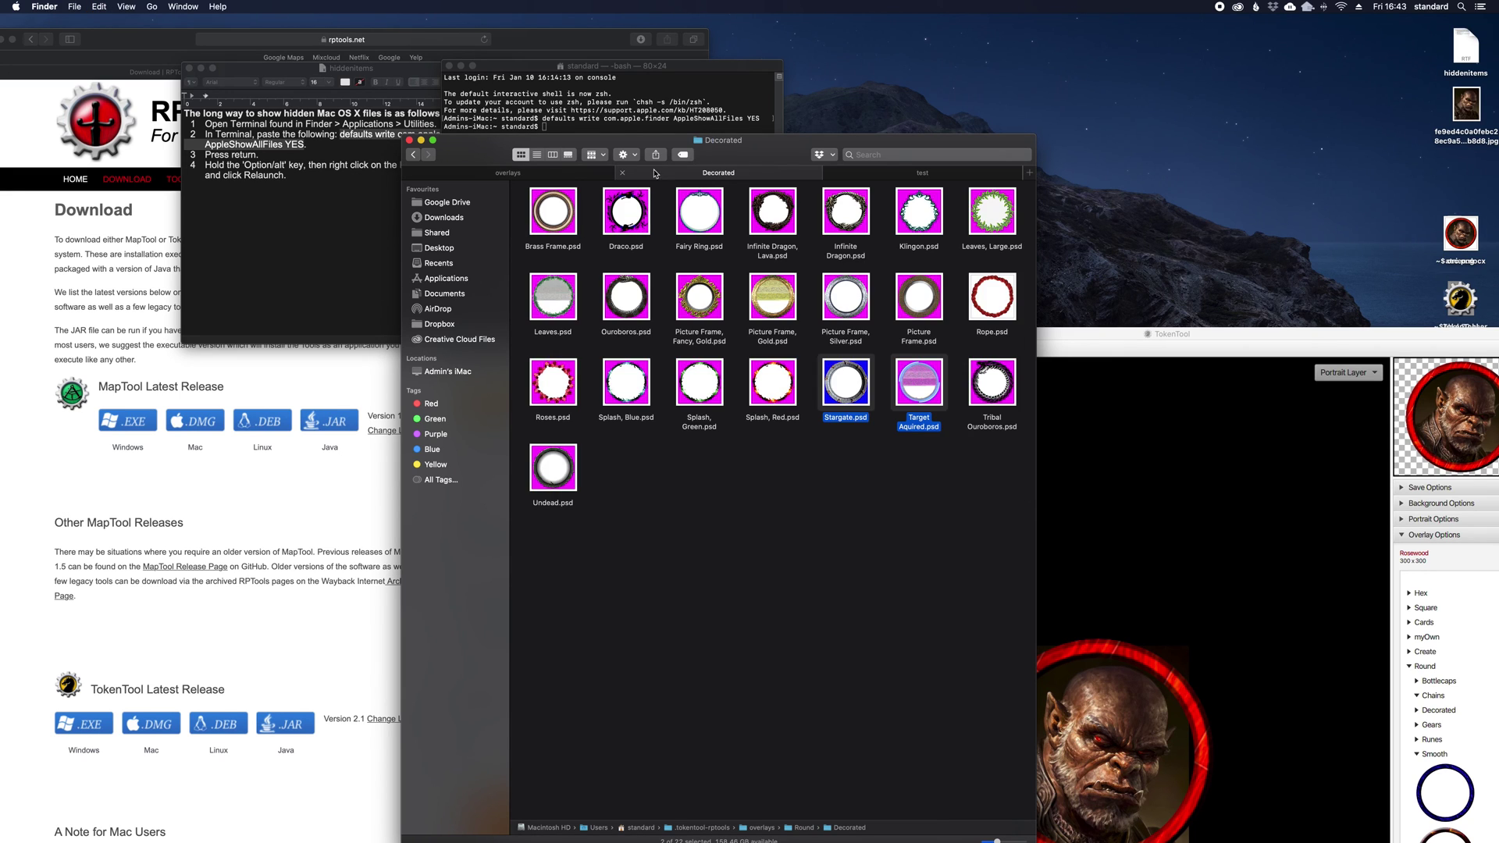
pyautogui.click(622, 173)
pyautogui.click(632, 173)
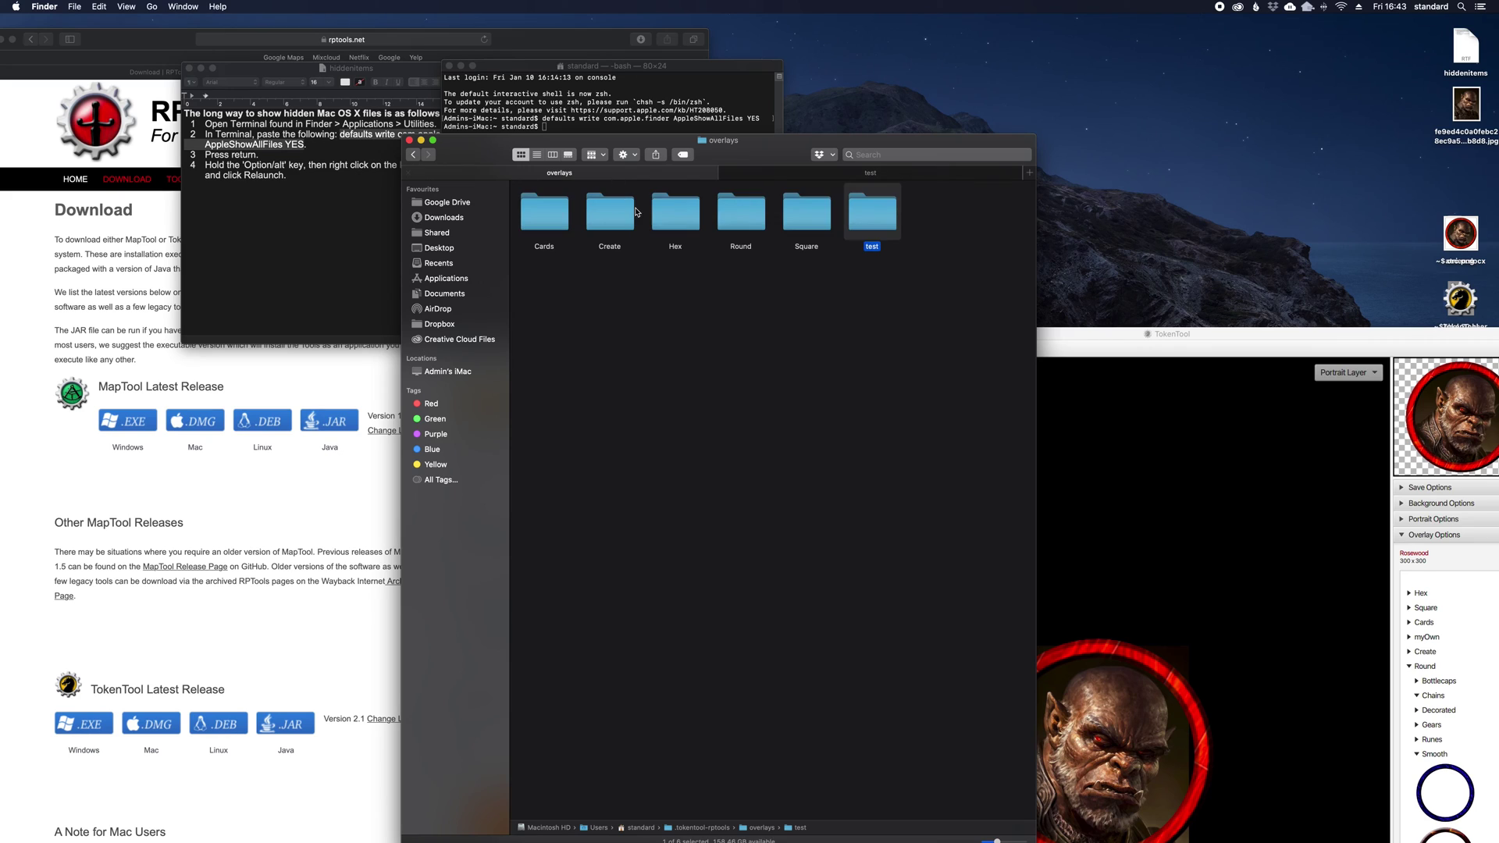
pyautogui.doubleClick(727, 219)
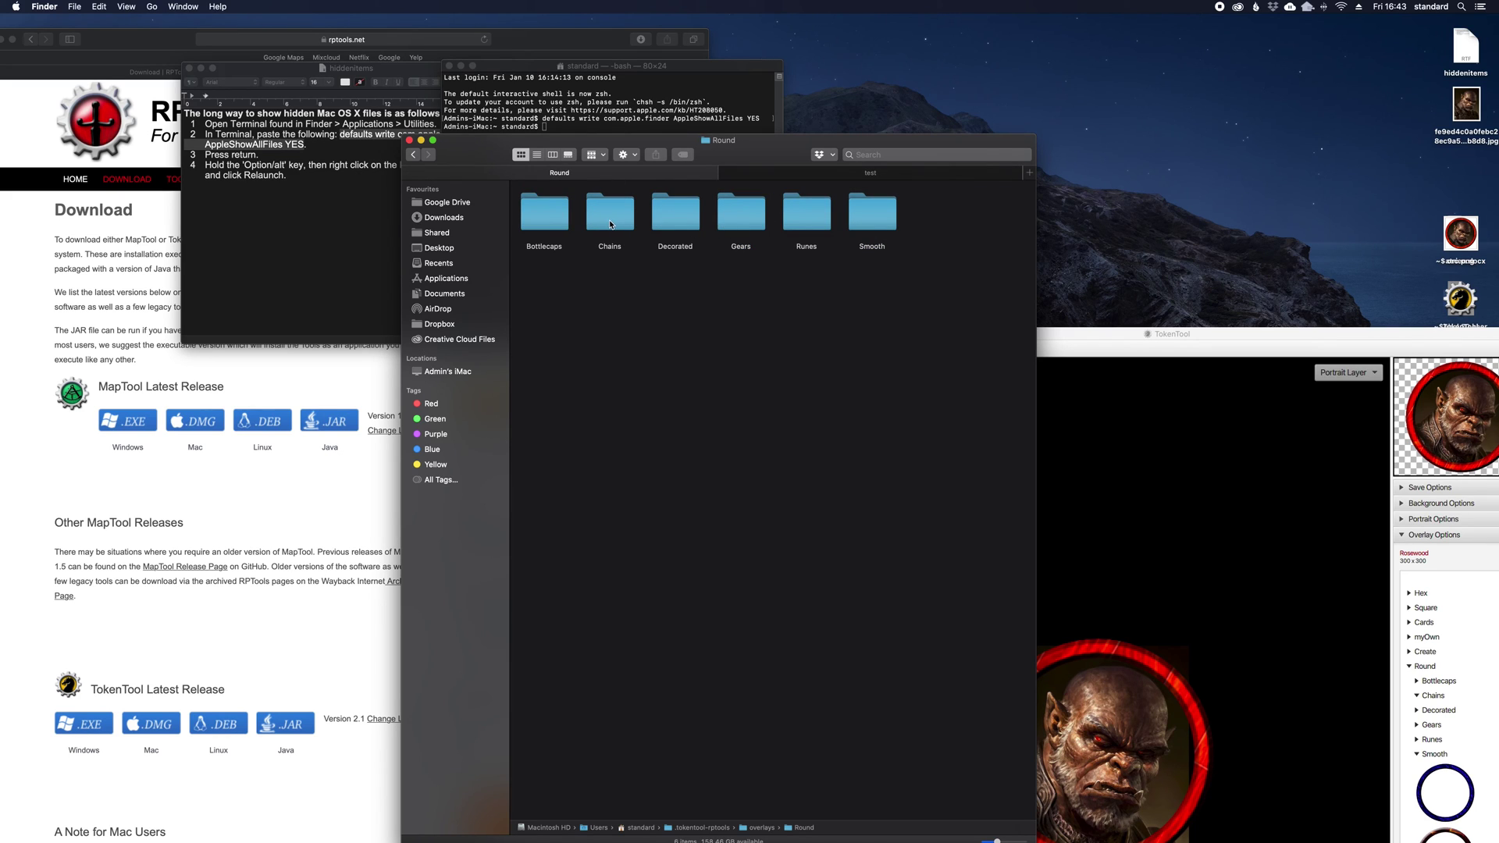
# - Copy the Circuit Board, Cobblestone, Concrete and Cracked overlays from Smooth into the test folder
pyautogui.doubleClick(872, 212)
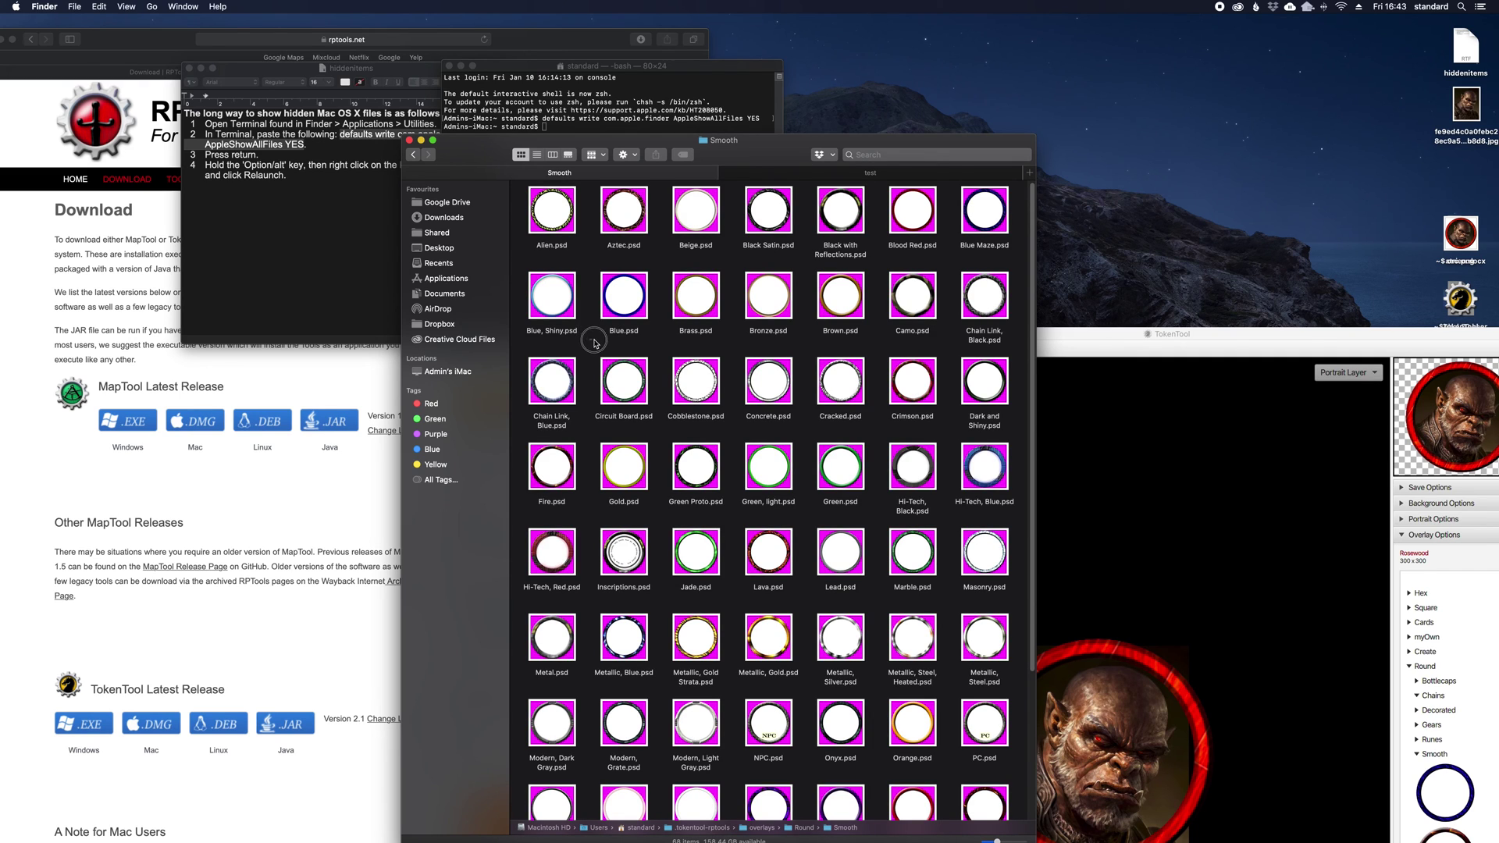
pyautogui.moveTo(594, 342); pyautogui.dragTo(873, 413)
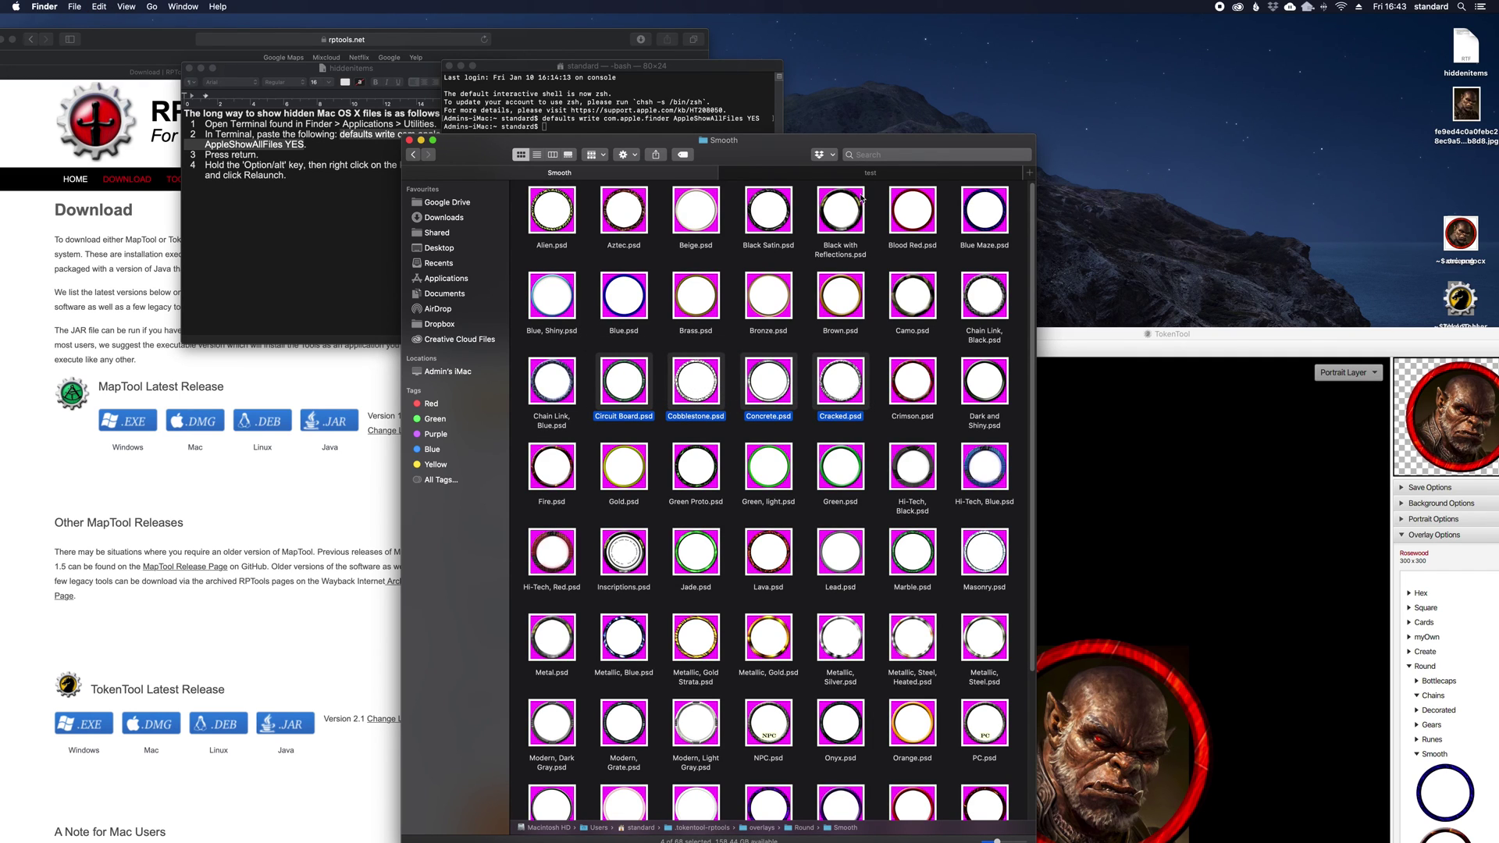
pyautogui.moveTo(861, 198); pyautogui.dragTo(750, 272)
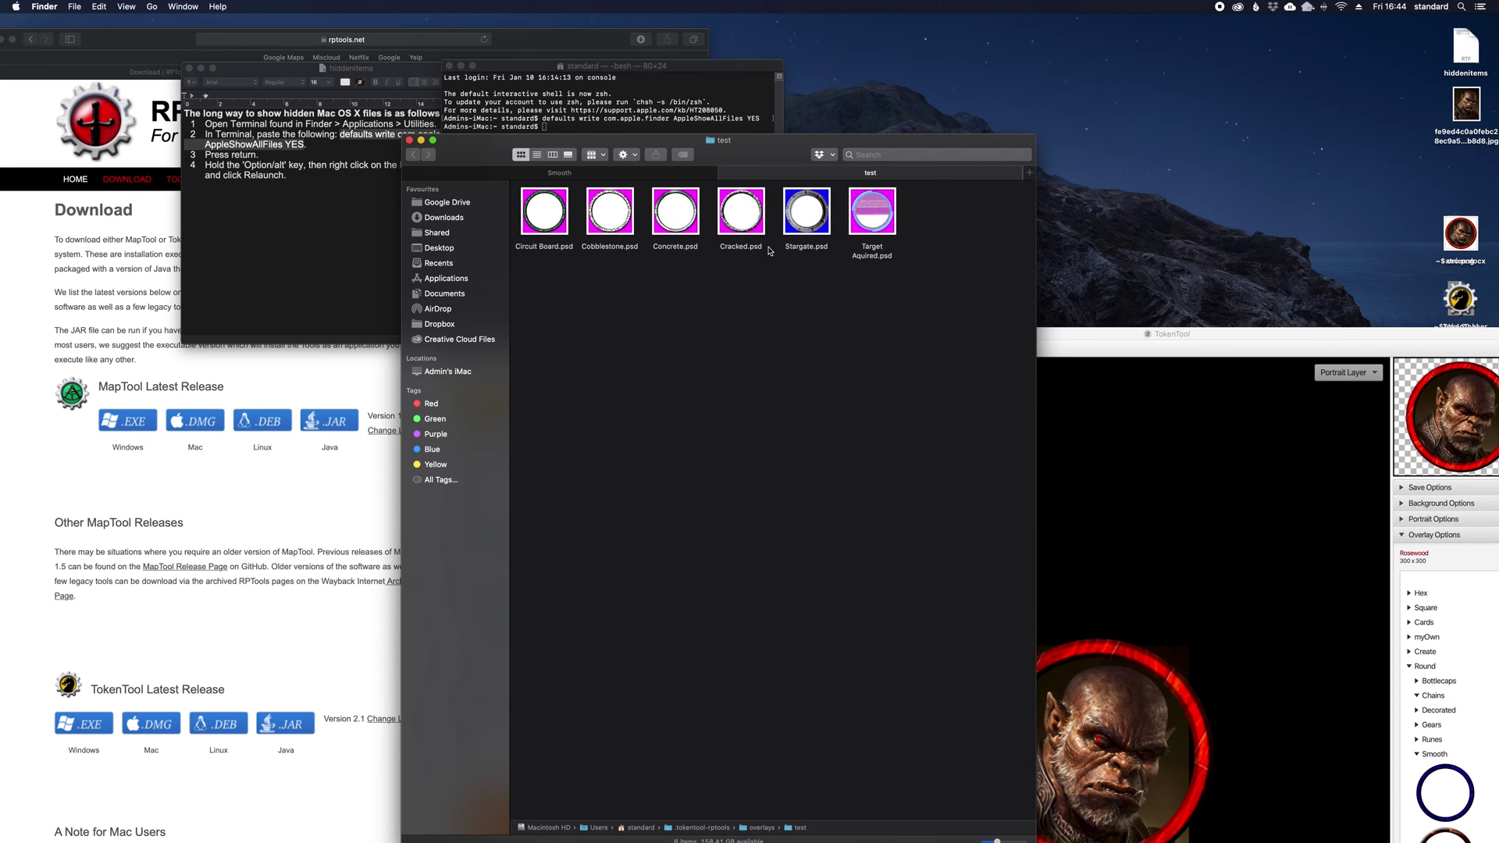
# - Rename Concrete.psd to undead.psd and Circuit Board.psd to construct.psd
pyautogui.click(663, 247)
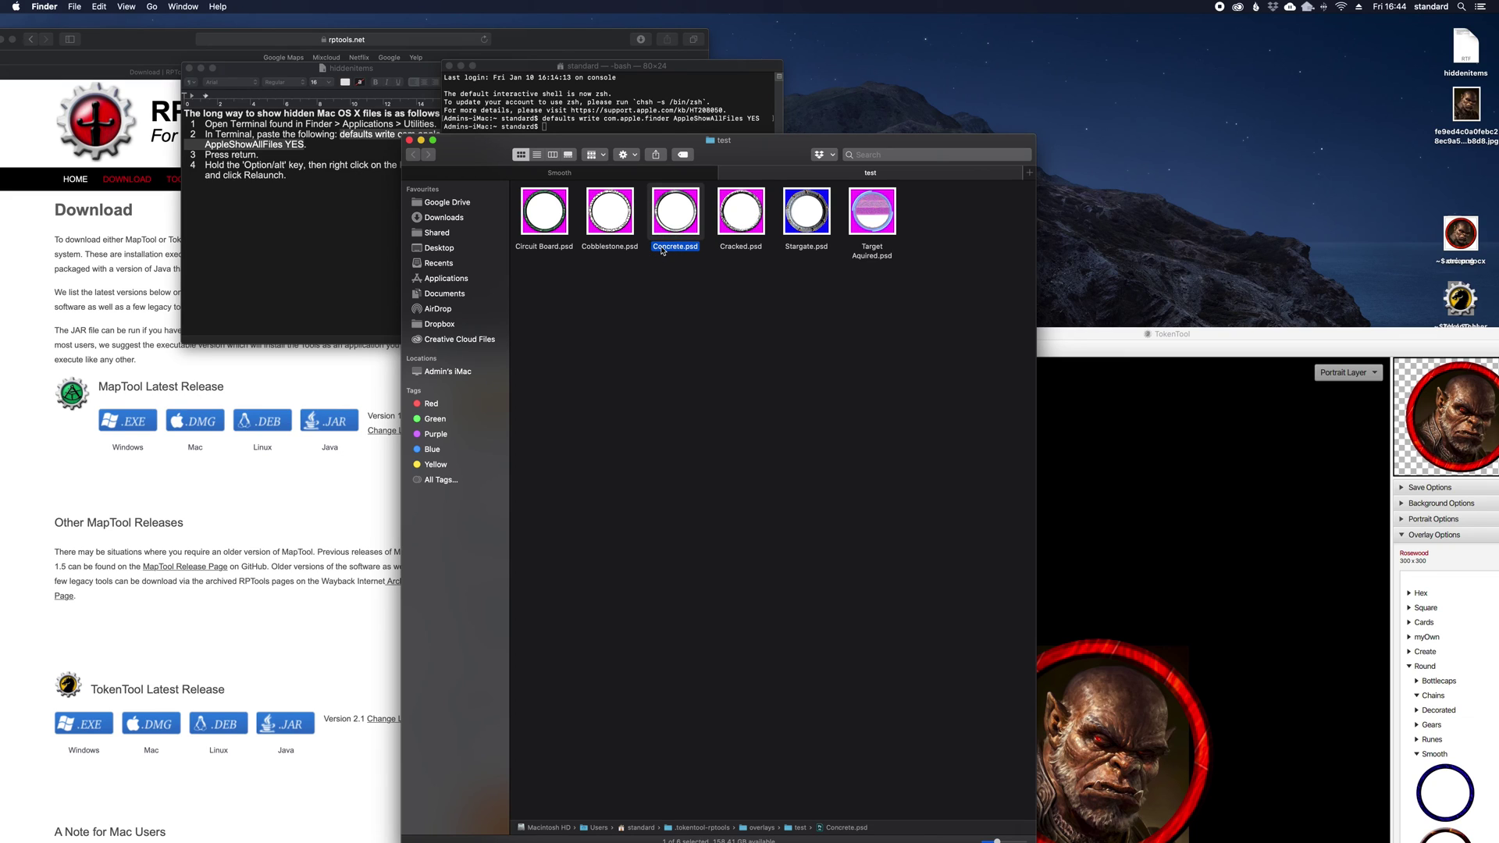
pyautogui.click(661, 247)
pyautogui.write('undead')
pyautogui.click(546, 227)
pyautogui.press('space')
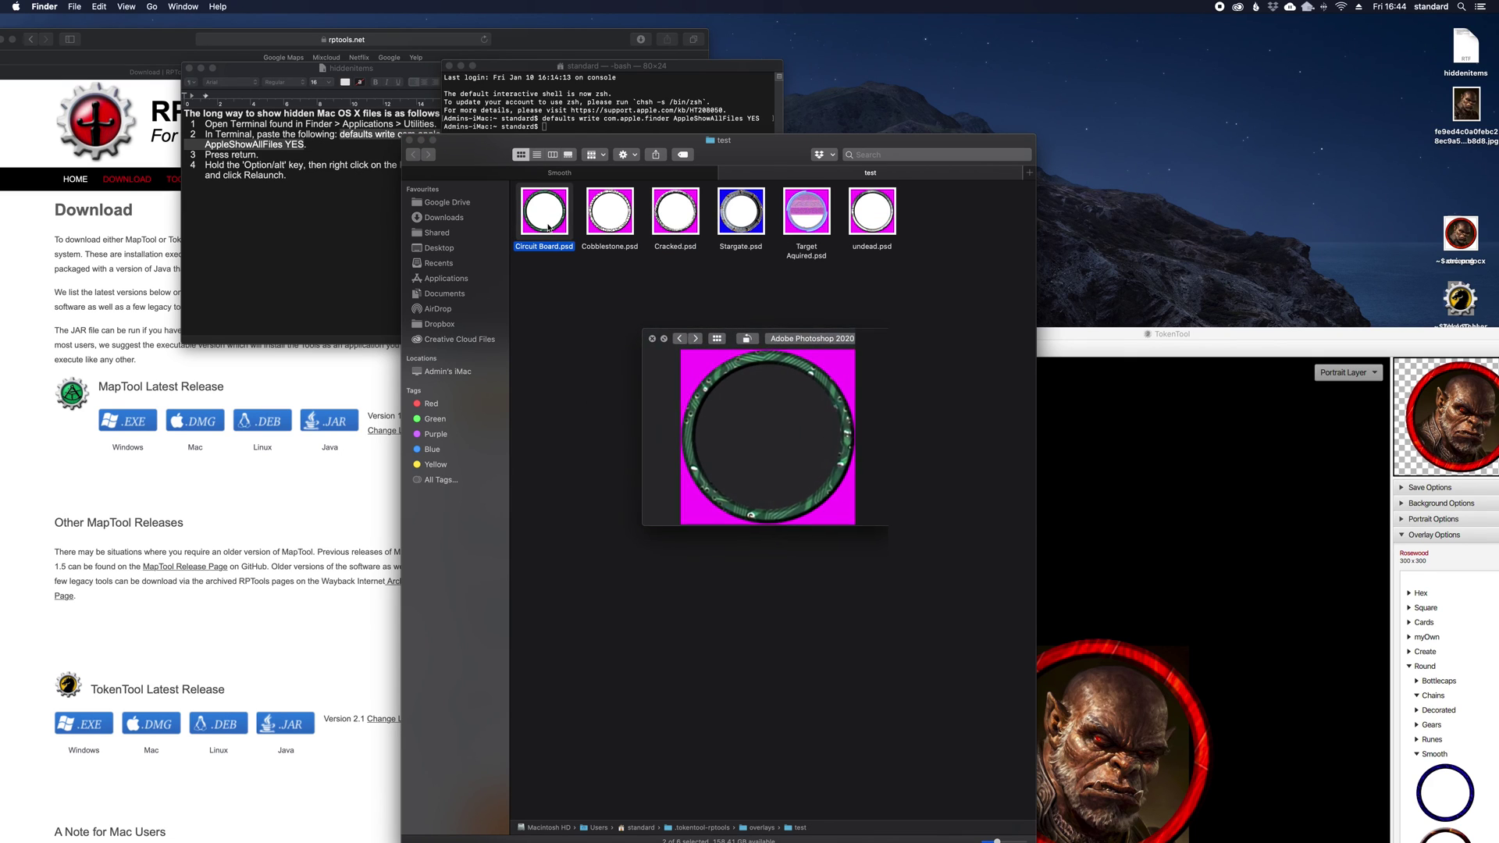
pyautogui.press('space')
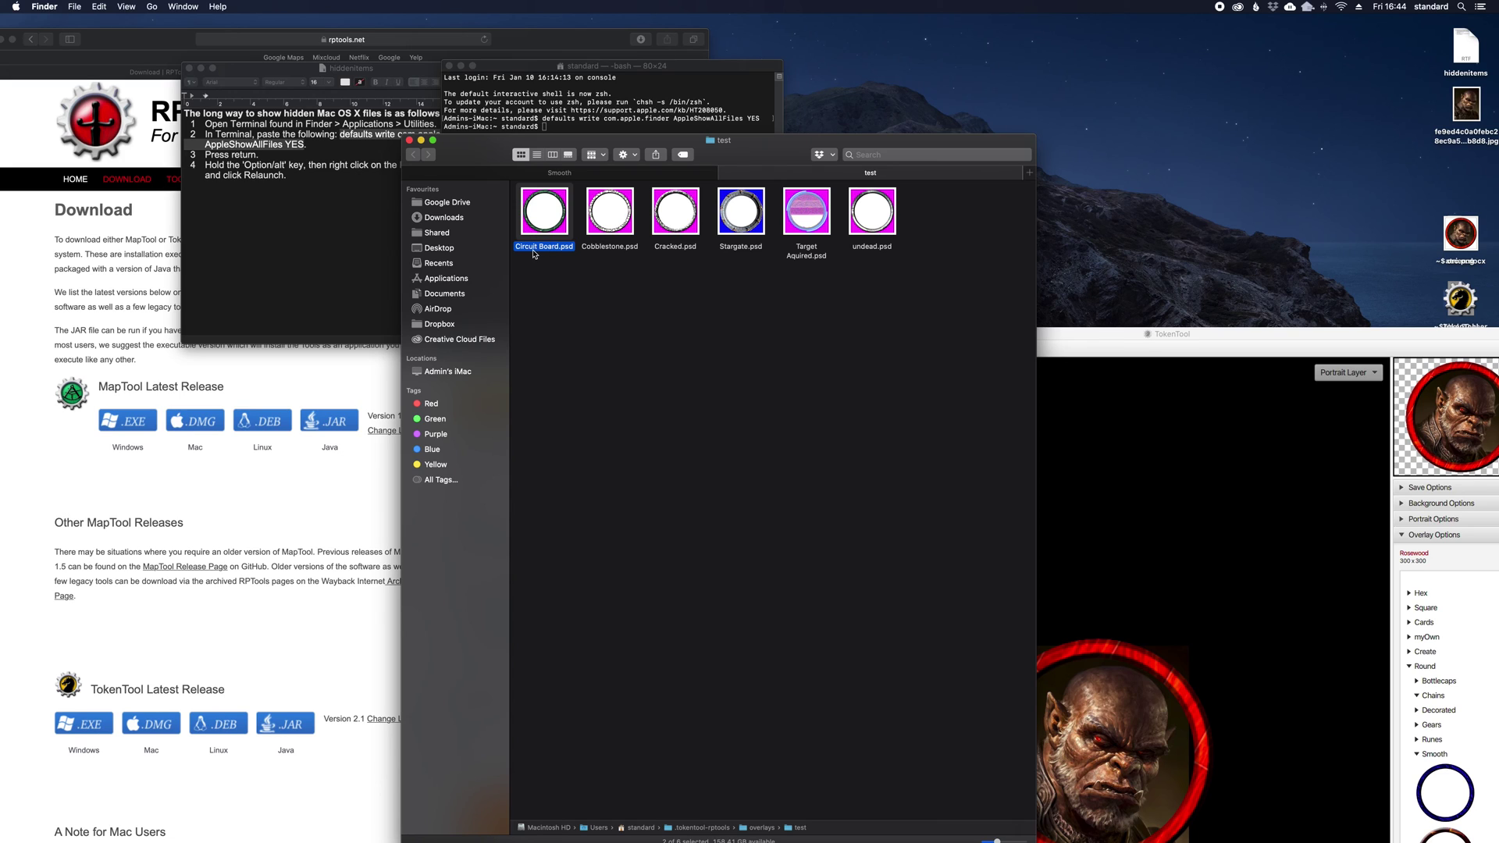
pyautogui.click(534, 261)
pyautogui.click(532, 253)
pyautogui.click(533, 248)
pyautogui.write('construct')
pyautogui.press('Return')
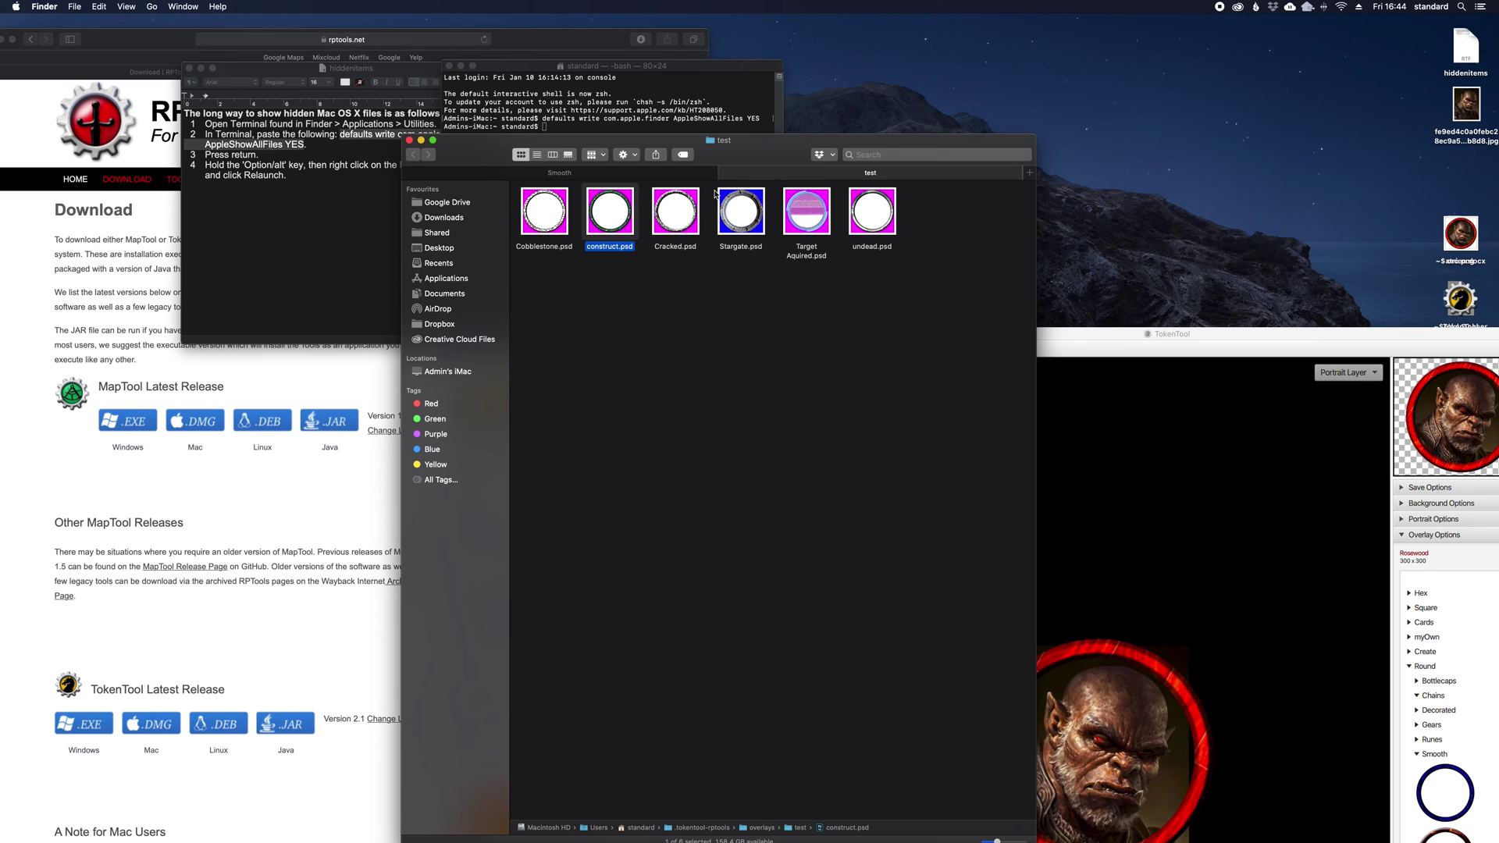
# - Close the test tab and rename the test overlay folder to TEST
pyautogui.press('super+w')
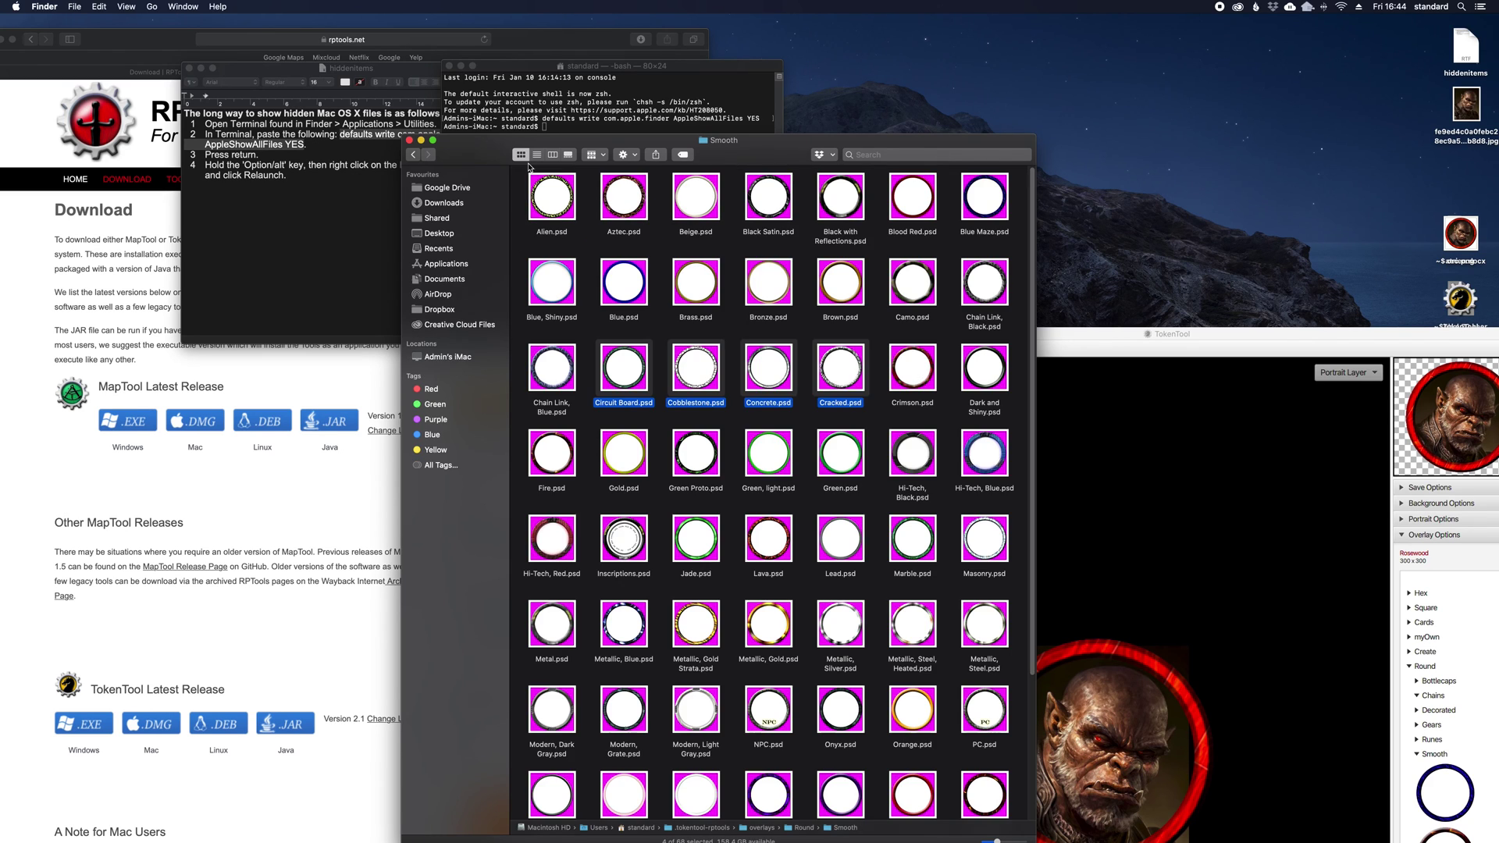
pyautogui.click(429, 160)
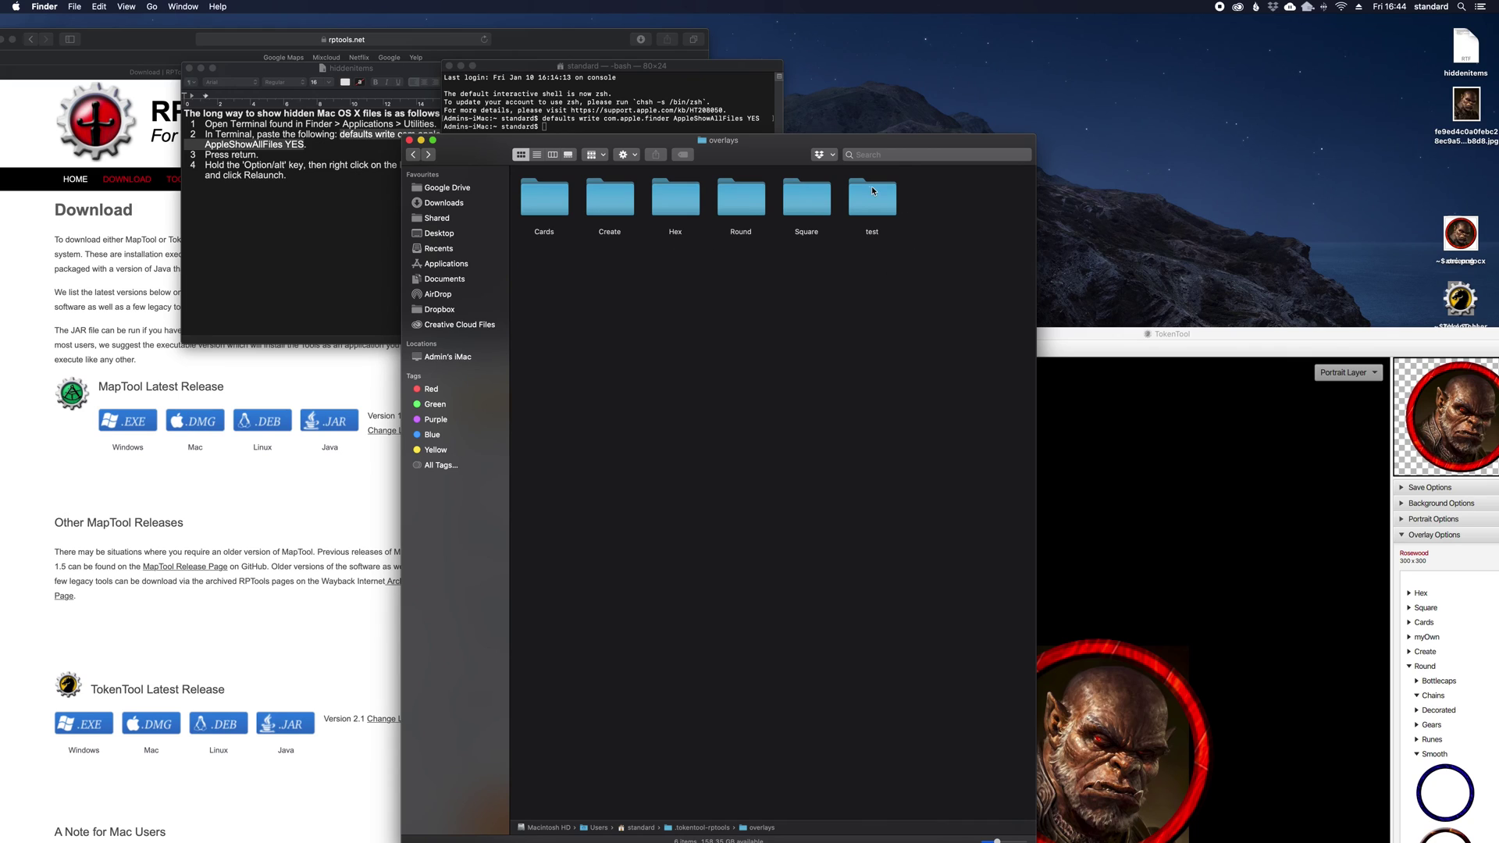
pyautogui.click(874, 235)
pyautogui.click(868, 234)
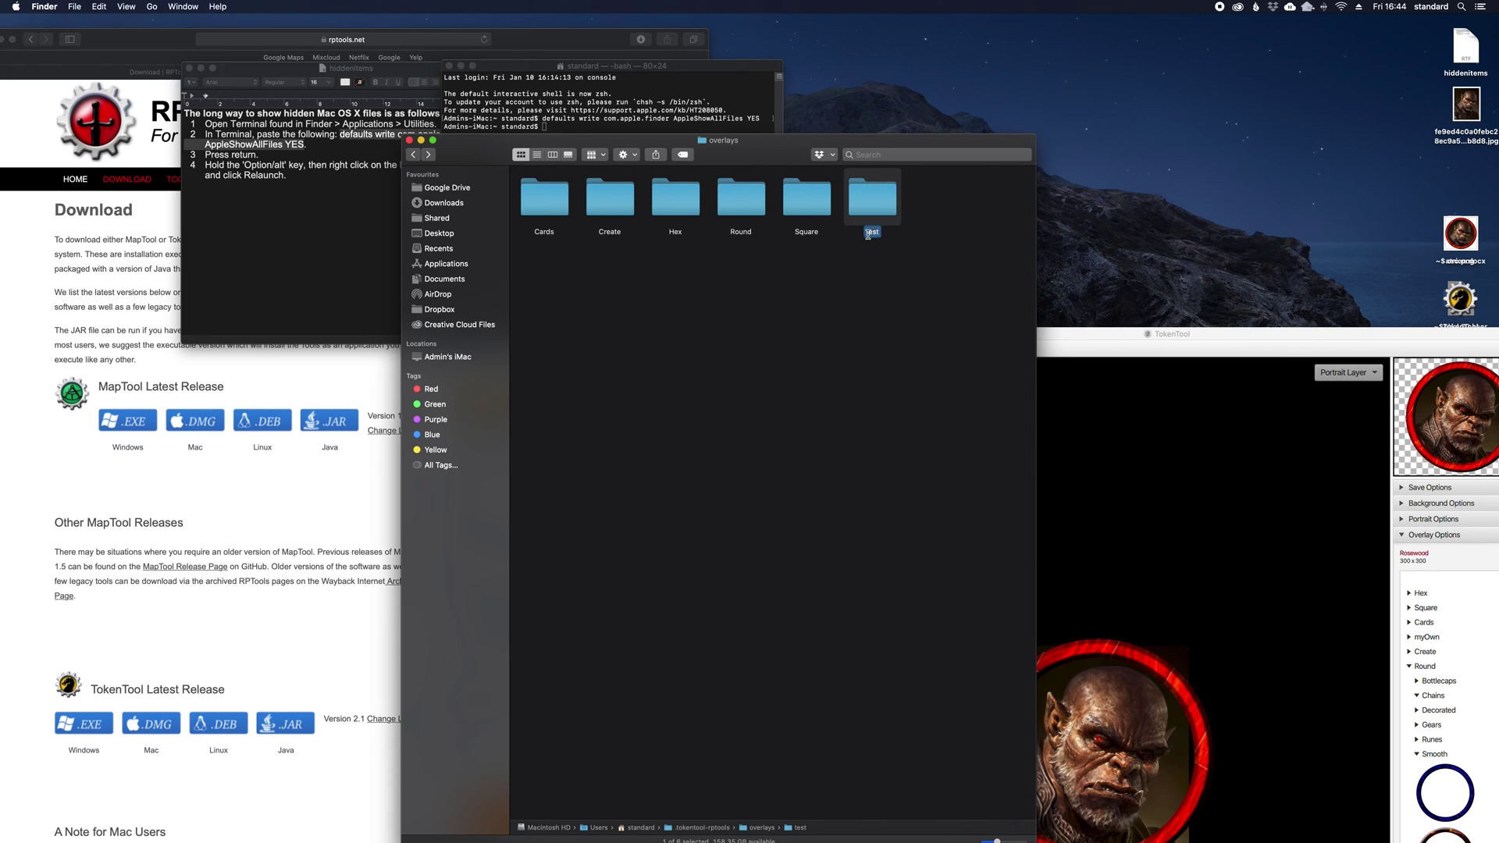
pyautogui.write('TEST')
pyautogui.press('Return')
# - Quit TokenTool and relaunch it from its desktop icon
pyautogui.doubleClick(1082, 334)
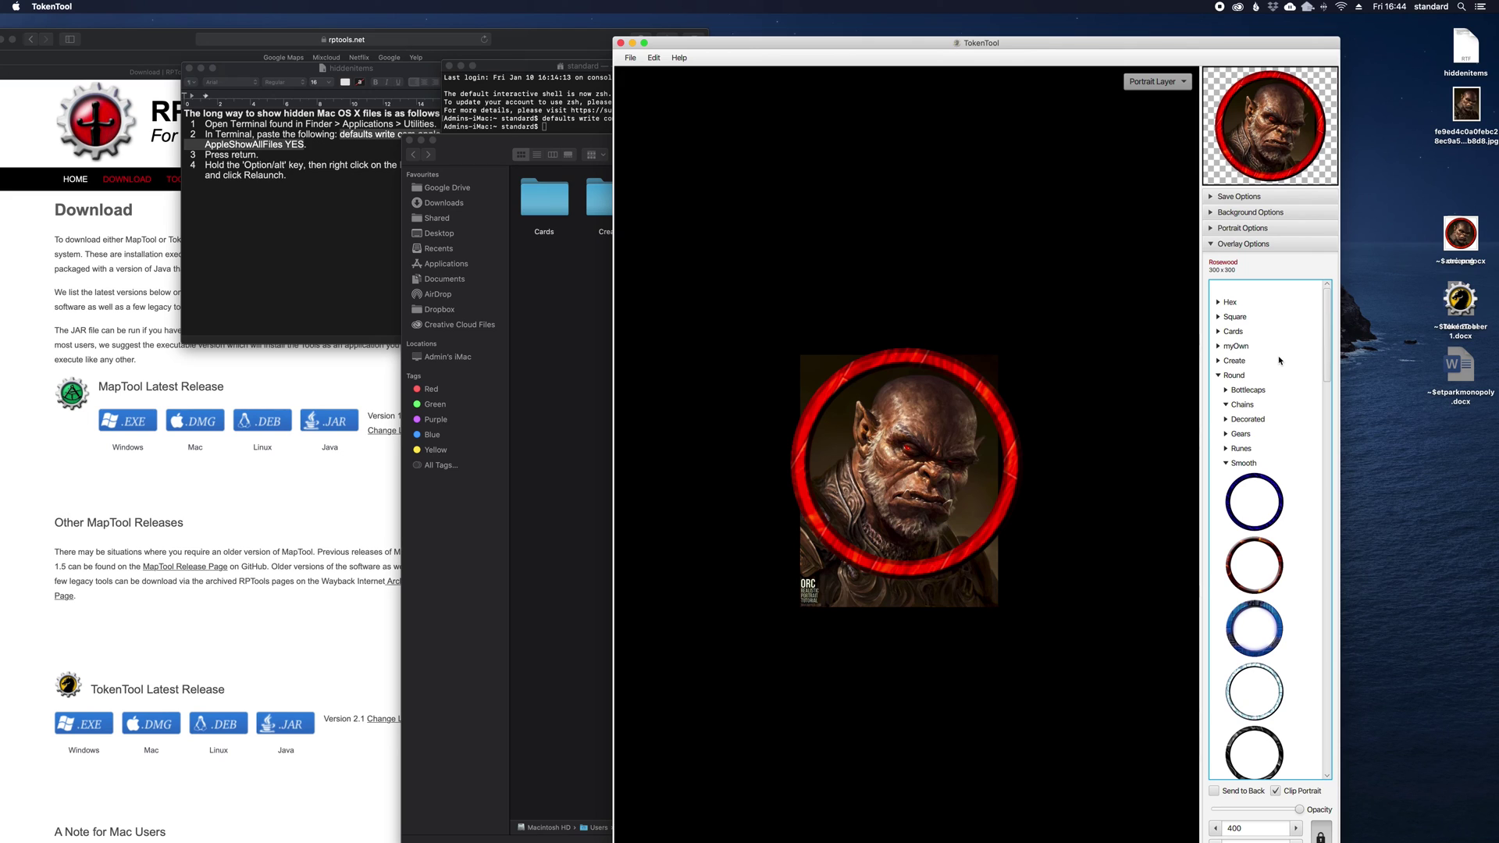
pyautogui.press('cmd+q')
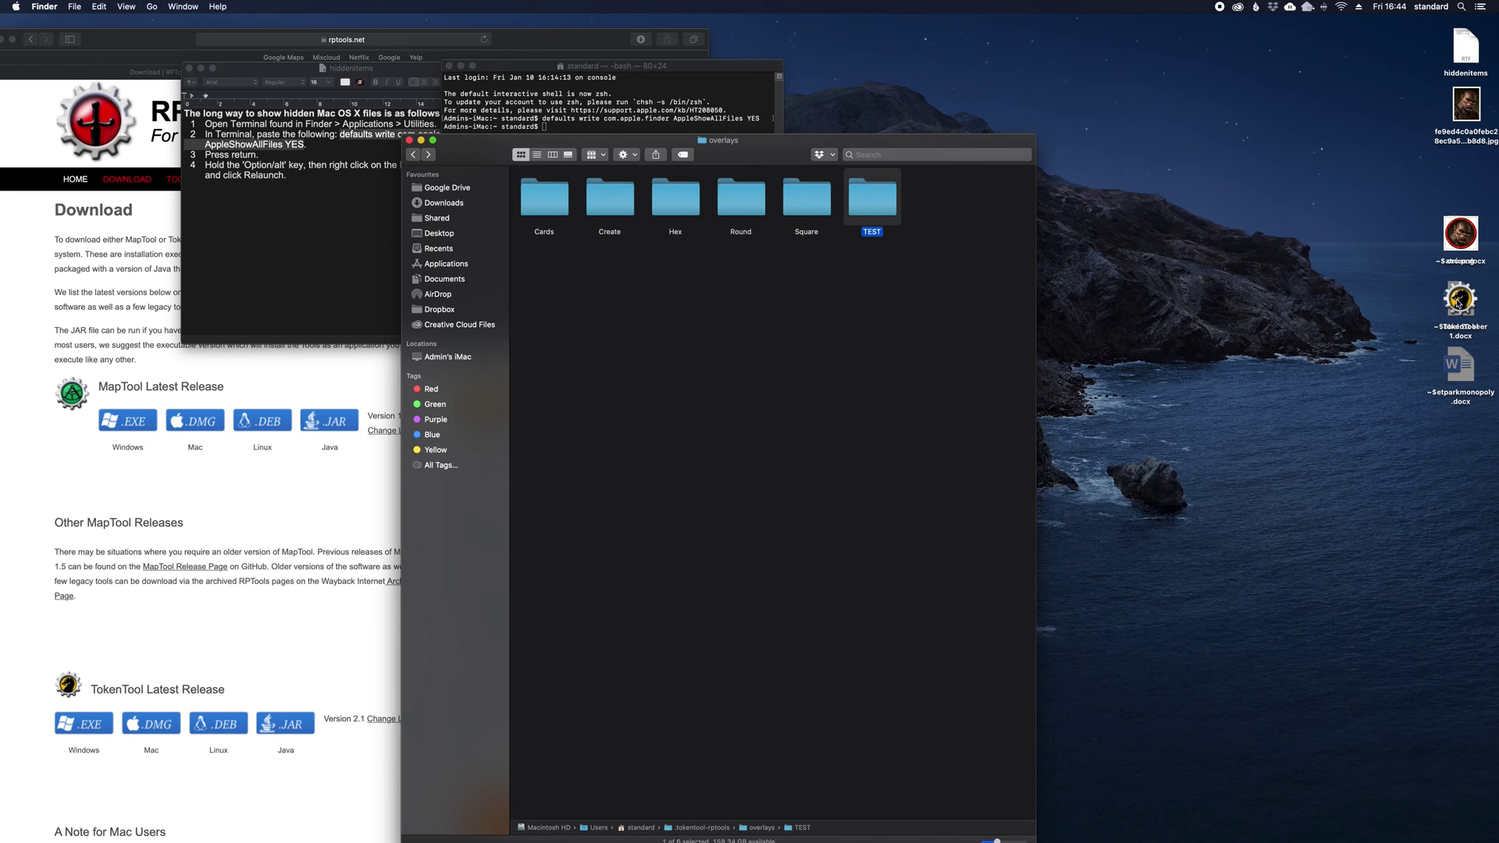
pyautogui.moveTo(1458, 303); pyautogui.dragTo(1416, 302)
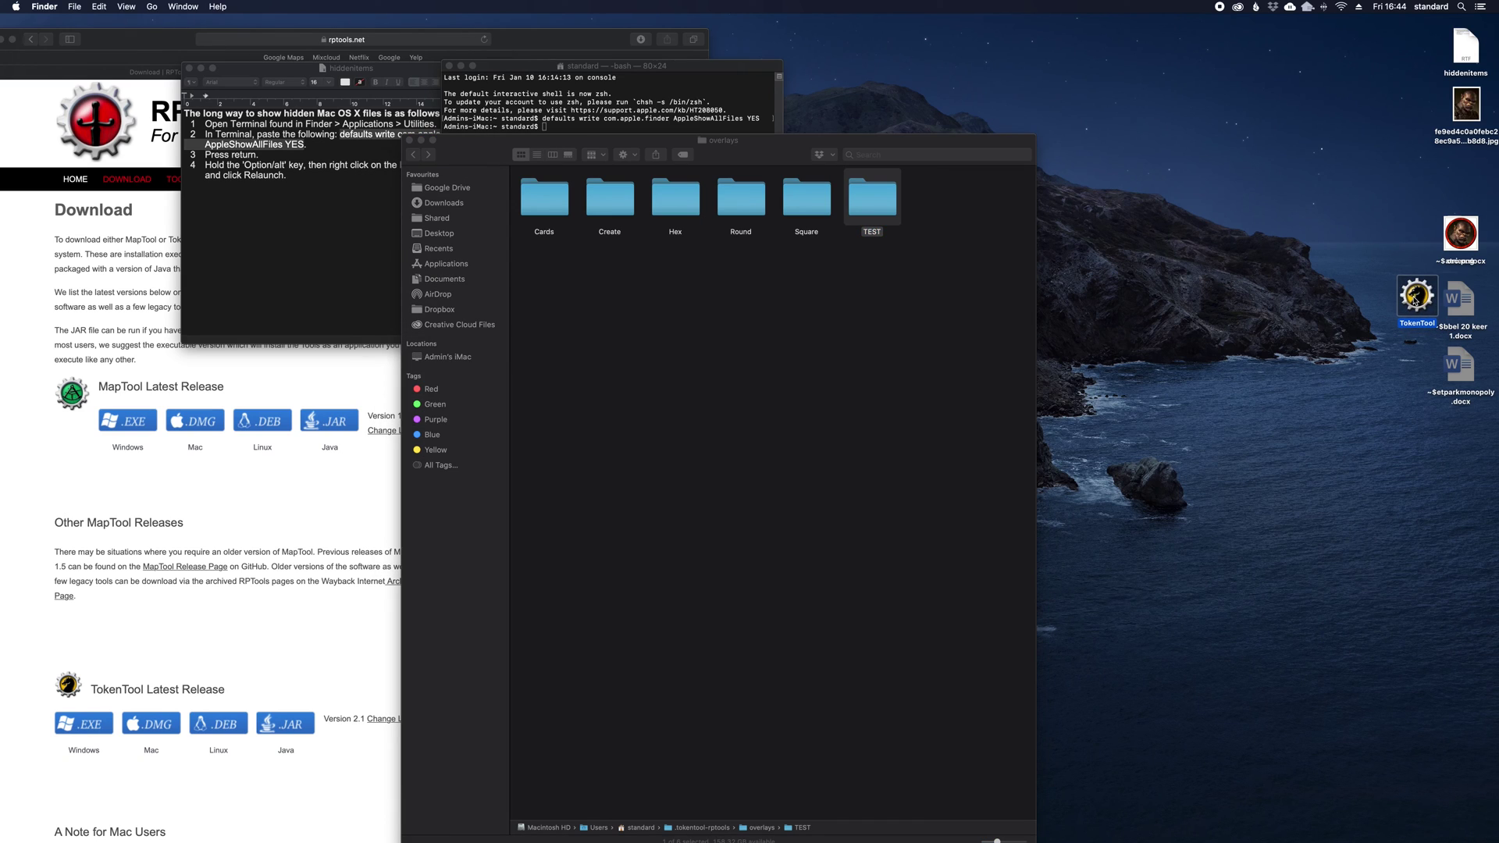
pyautogui.doubleClick(1416, 300)
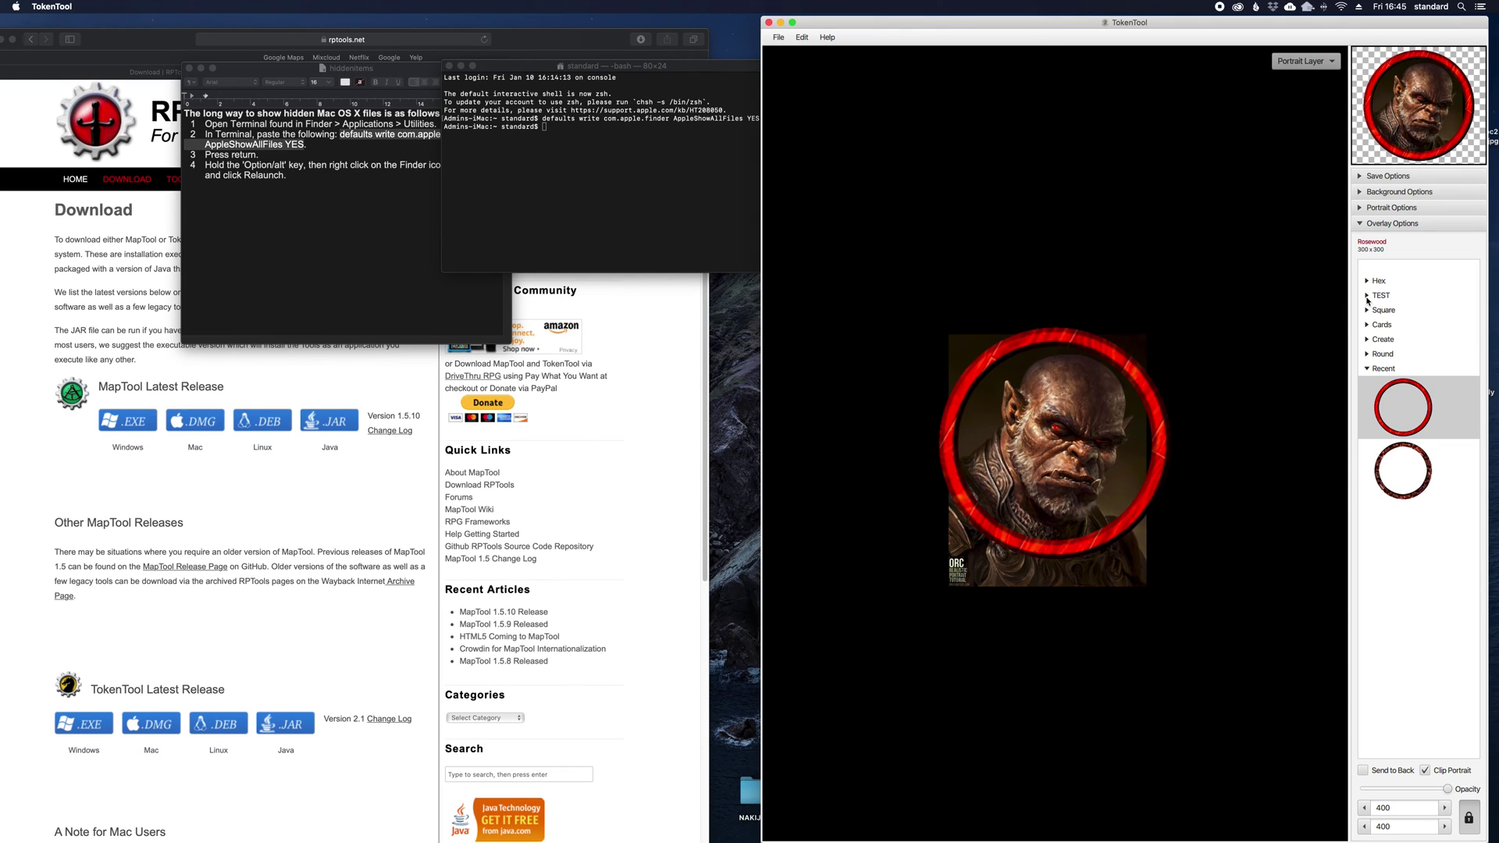
# - In the TEST category, try the Cobblestone, undead and construct rings, settling on undead
pyautogui.click(1367, 296)
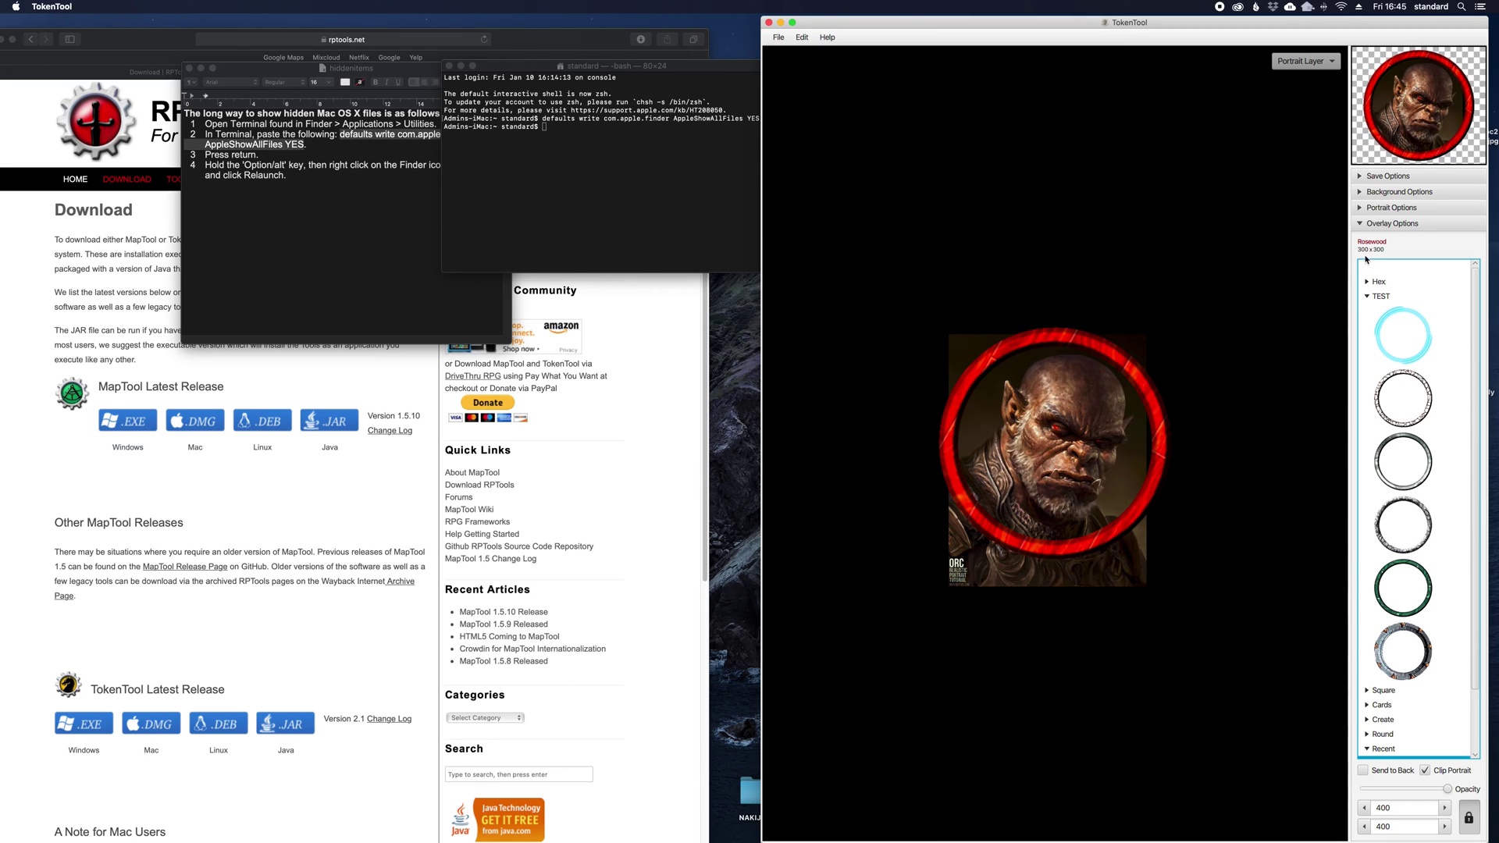
pyautogui.click(1398, 387)
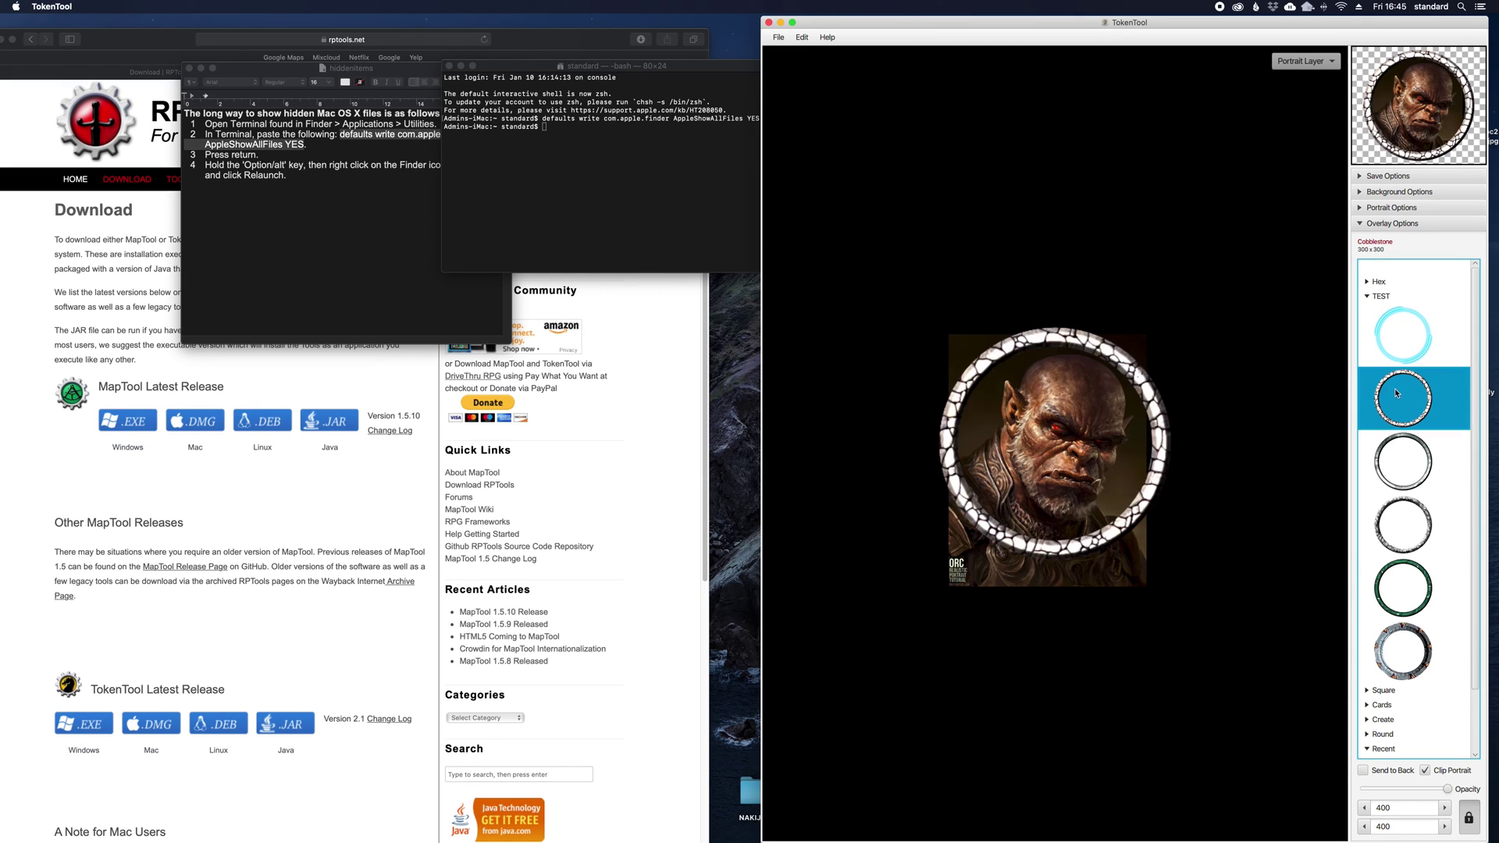
pyautogui.click(1405, 462)
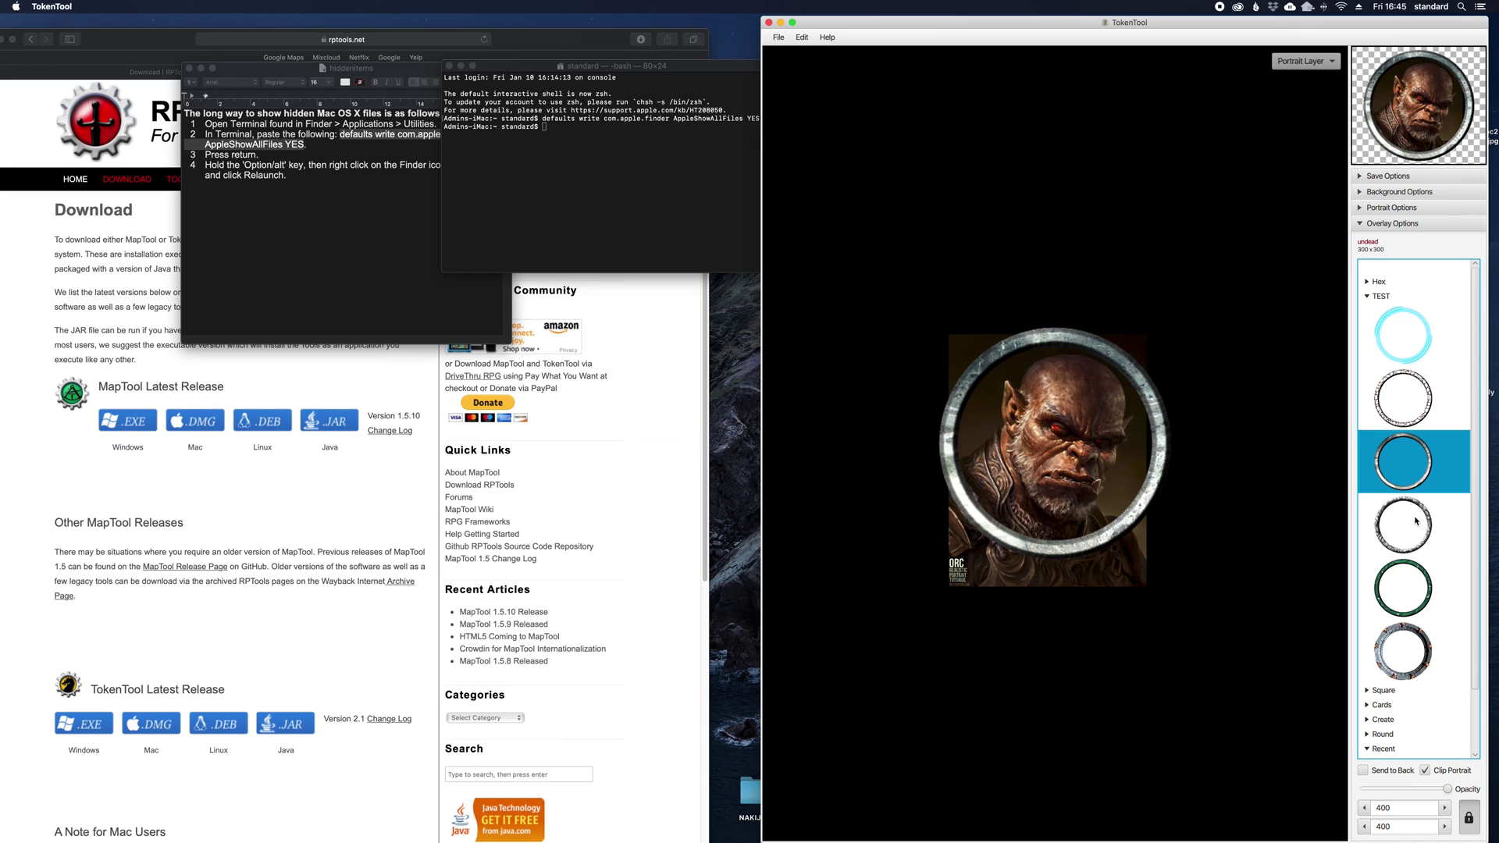
pyautogui.click(1397, 585)
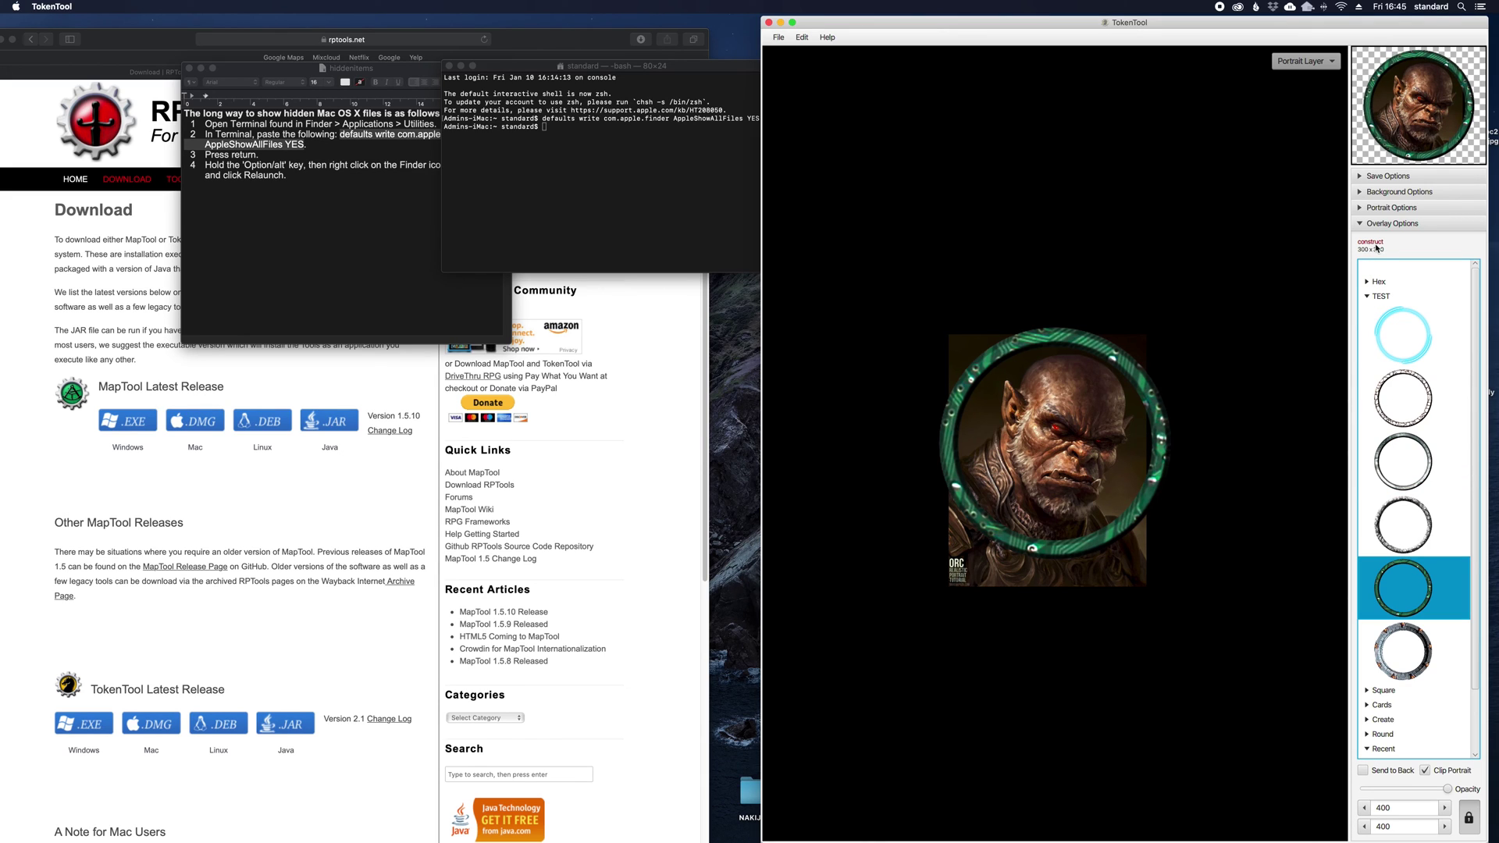
pyautogui.click(1384, 466)
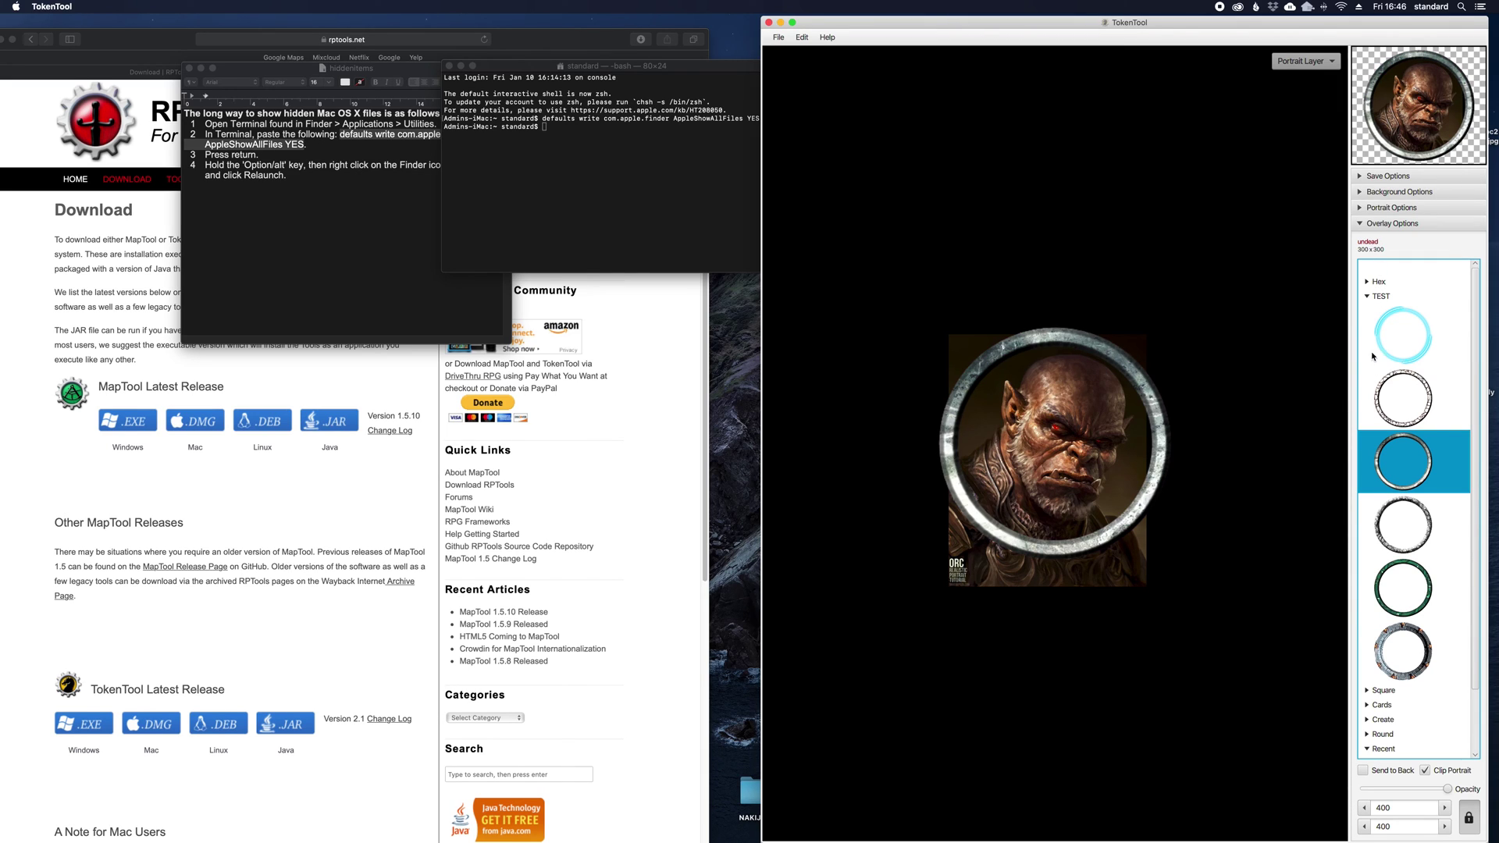
pyautogui.click(1367, 296)
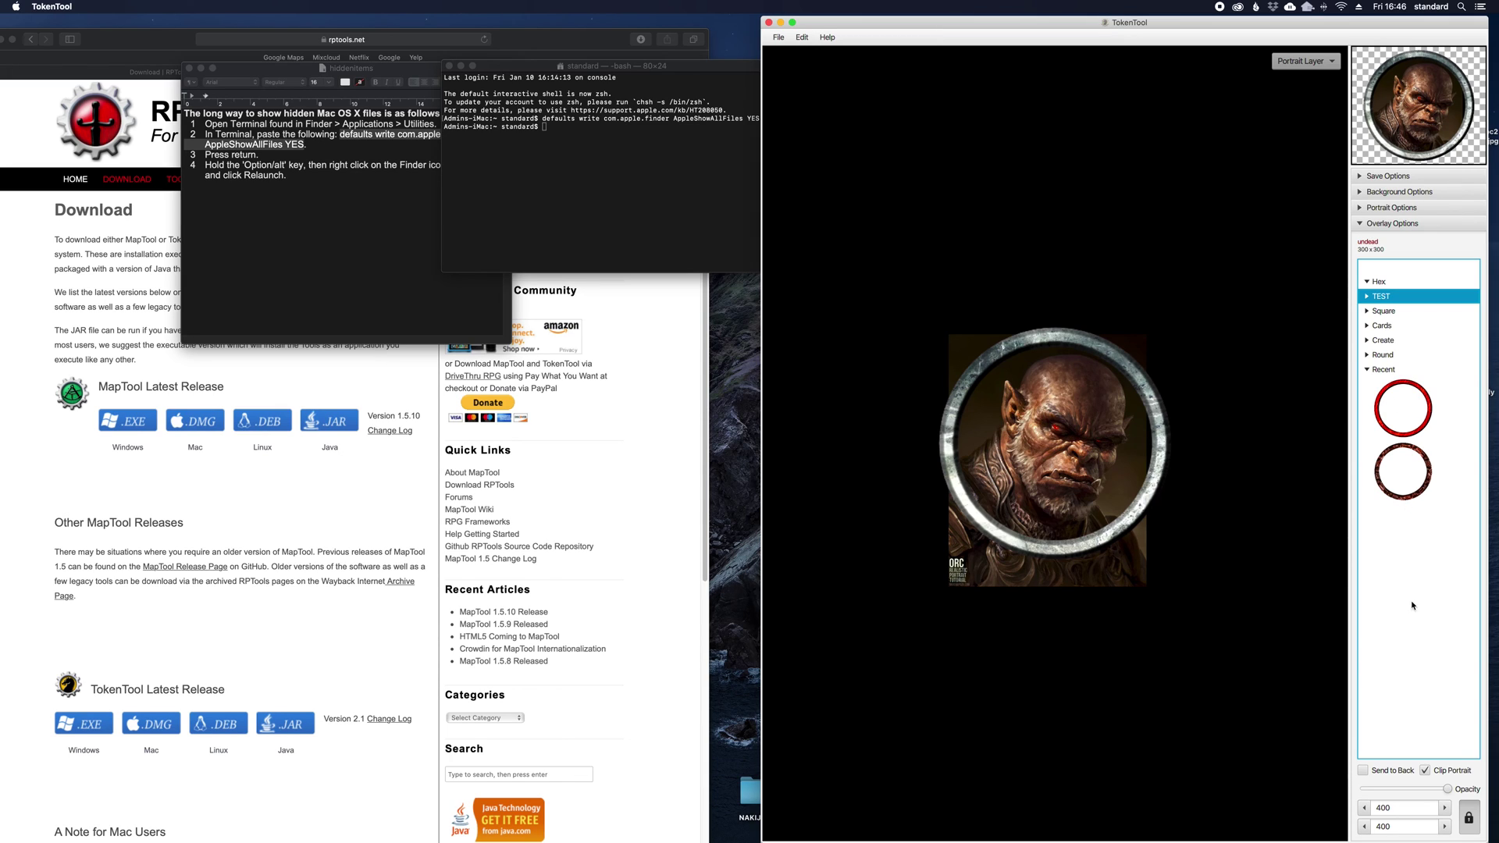
pyautogui.click(1367, 296)
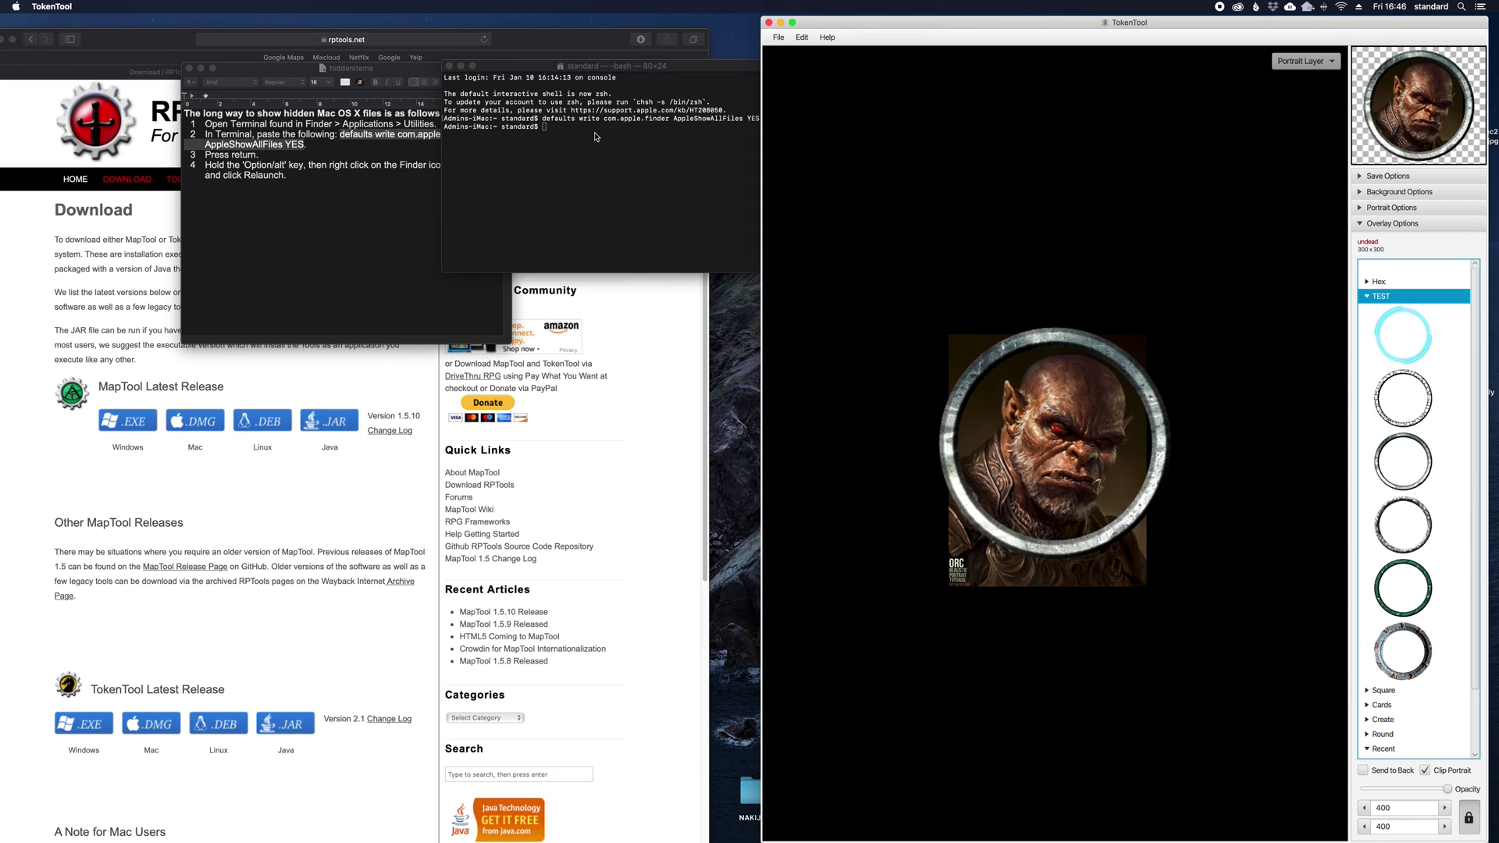
# - Run 'defaults write com.apple.finder AppleShowAllFiles NO' in Terminal
pyautogui.click(313, 147)
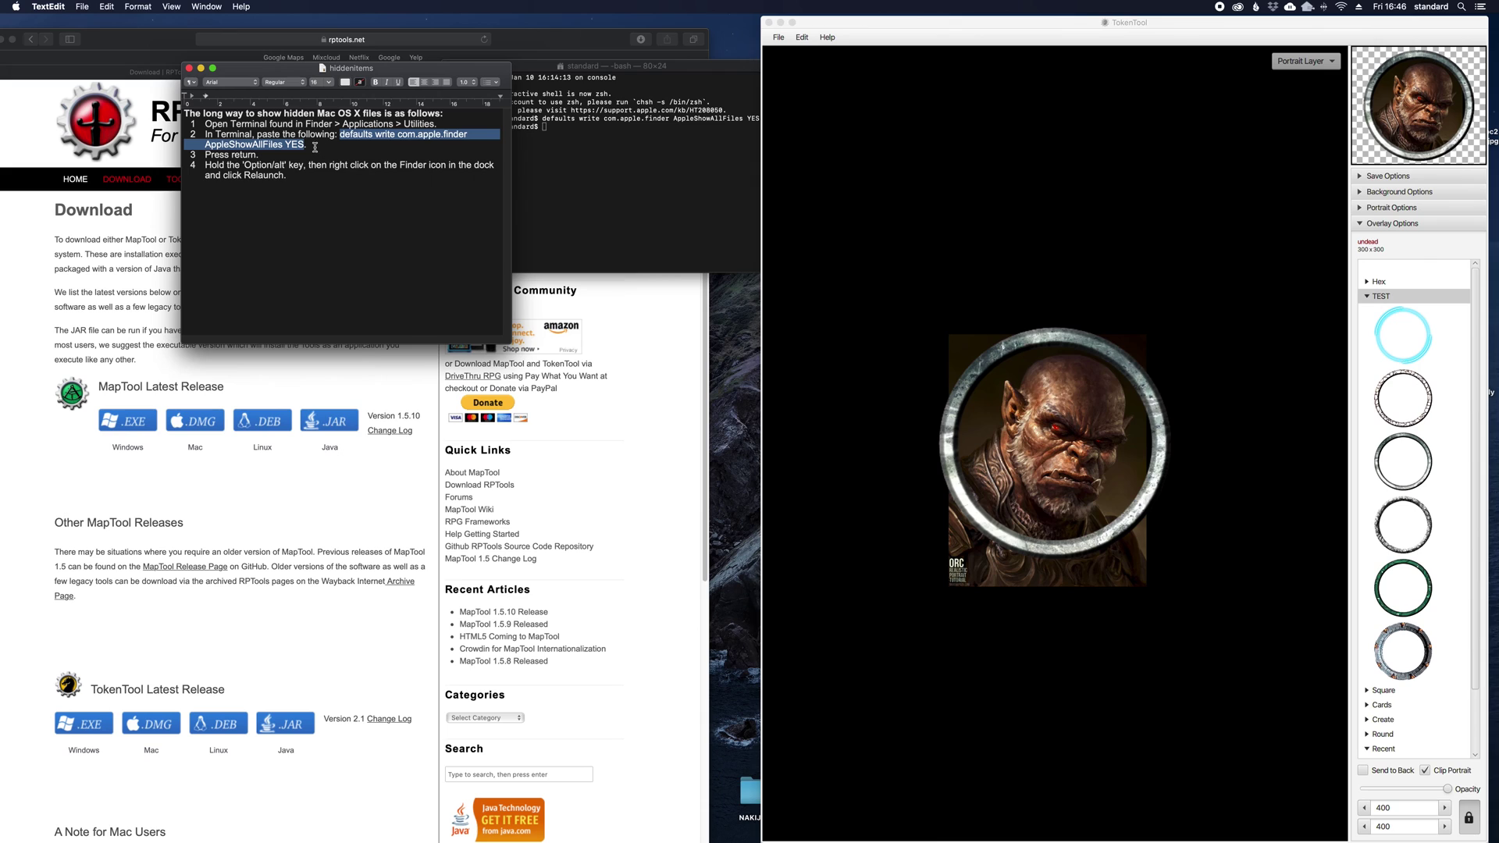
pyautogui.click(562, 127)
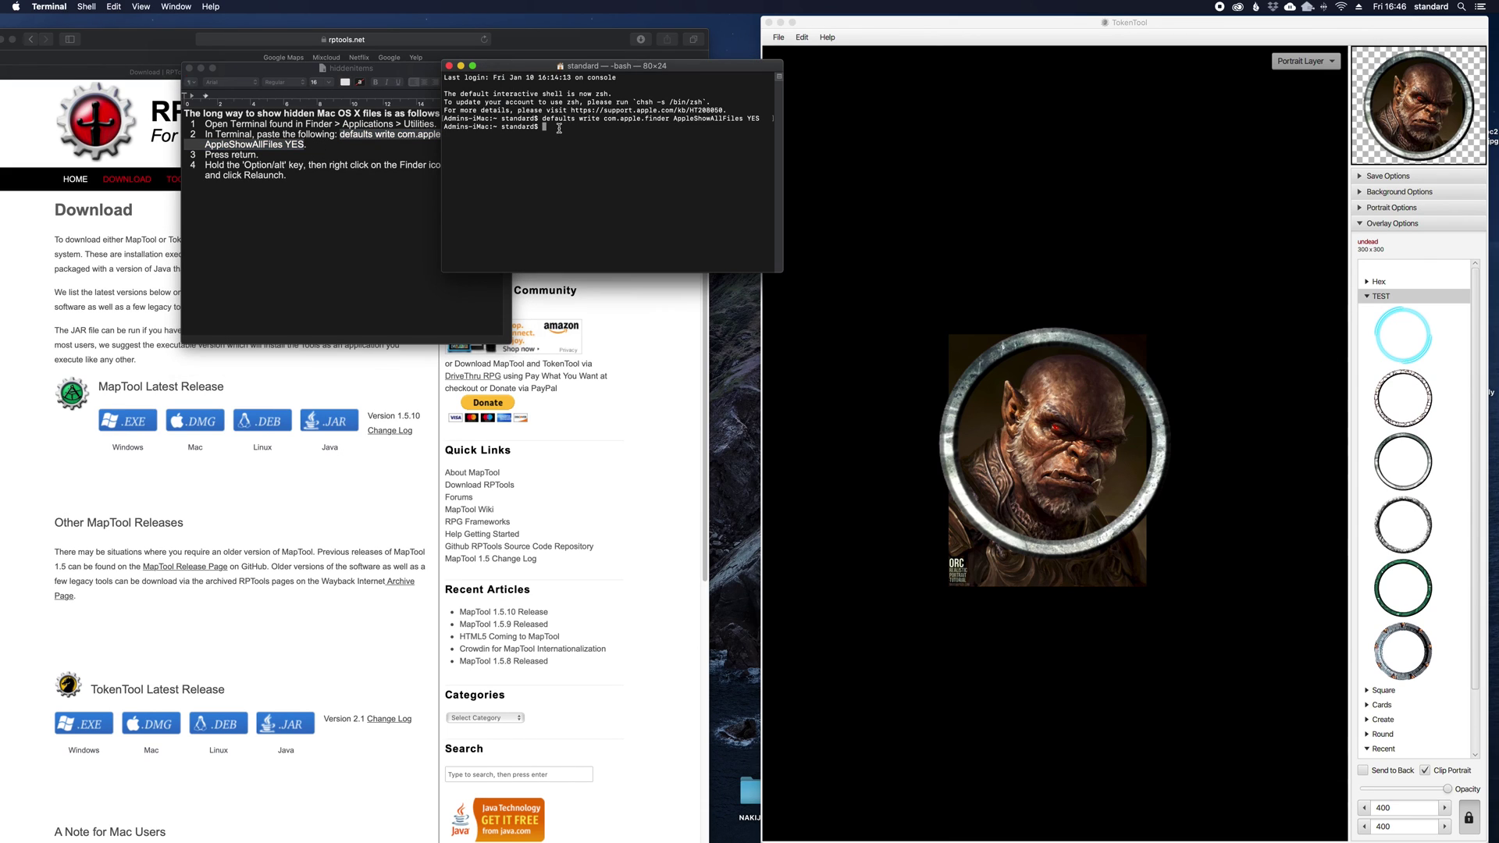
pyautogui.write('defaults write com.apple.finder AppleShowAllFiles YES')
pyautogui.press('BackSpace')
pyautogui.press('BackSpace')
pyautogui.press('BackSpace')
pyautogui.write('NO')
pyautogui.press('Return')
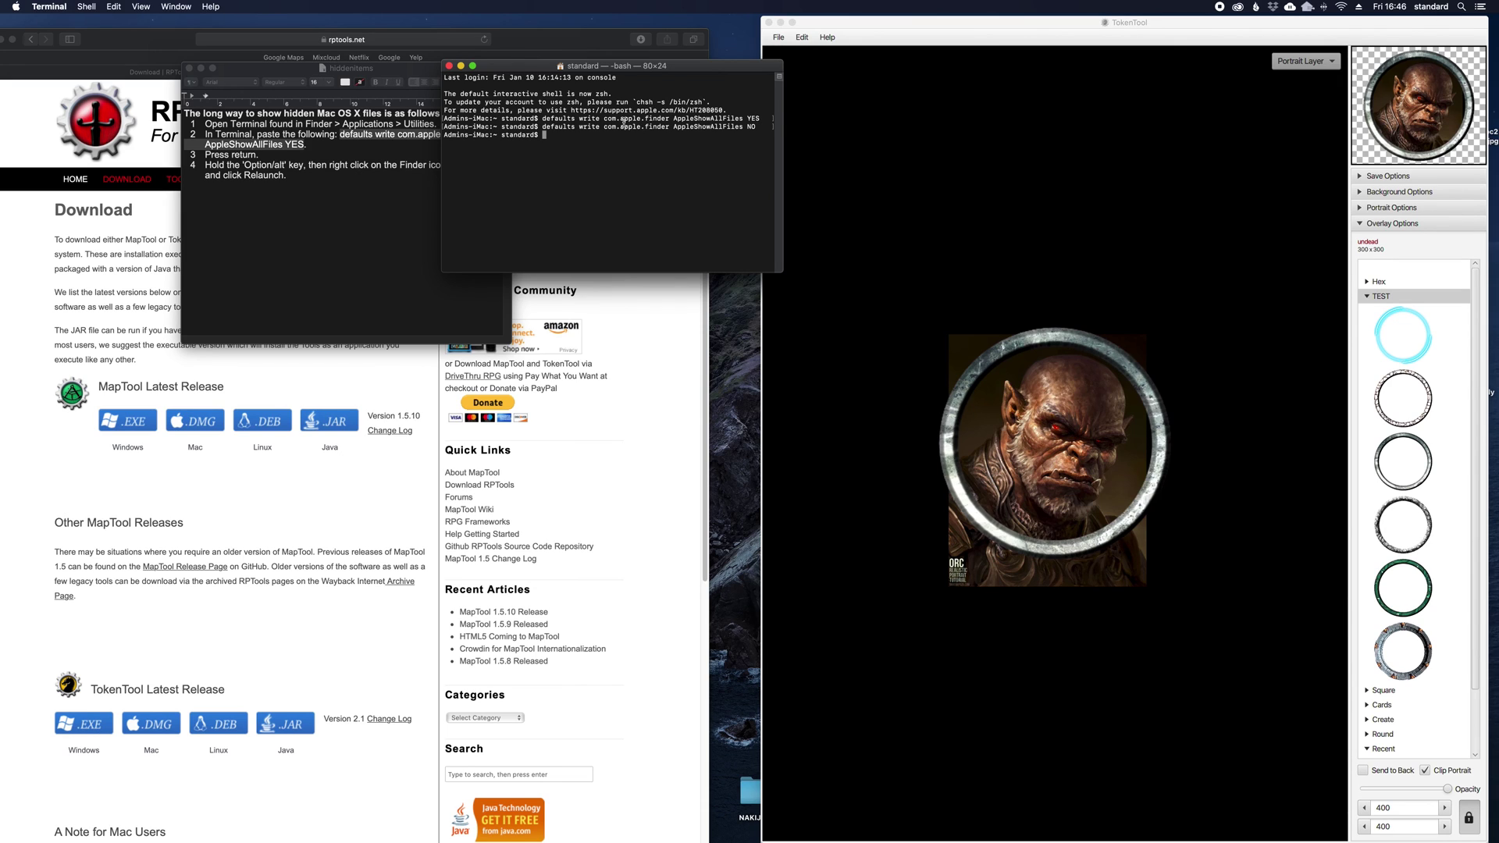
# - Close Terminal and the hidden-files notes, and hide Safari
pyautogui.click(449, 67)
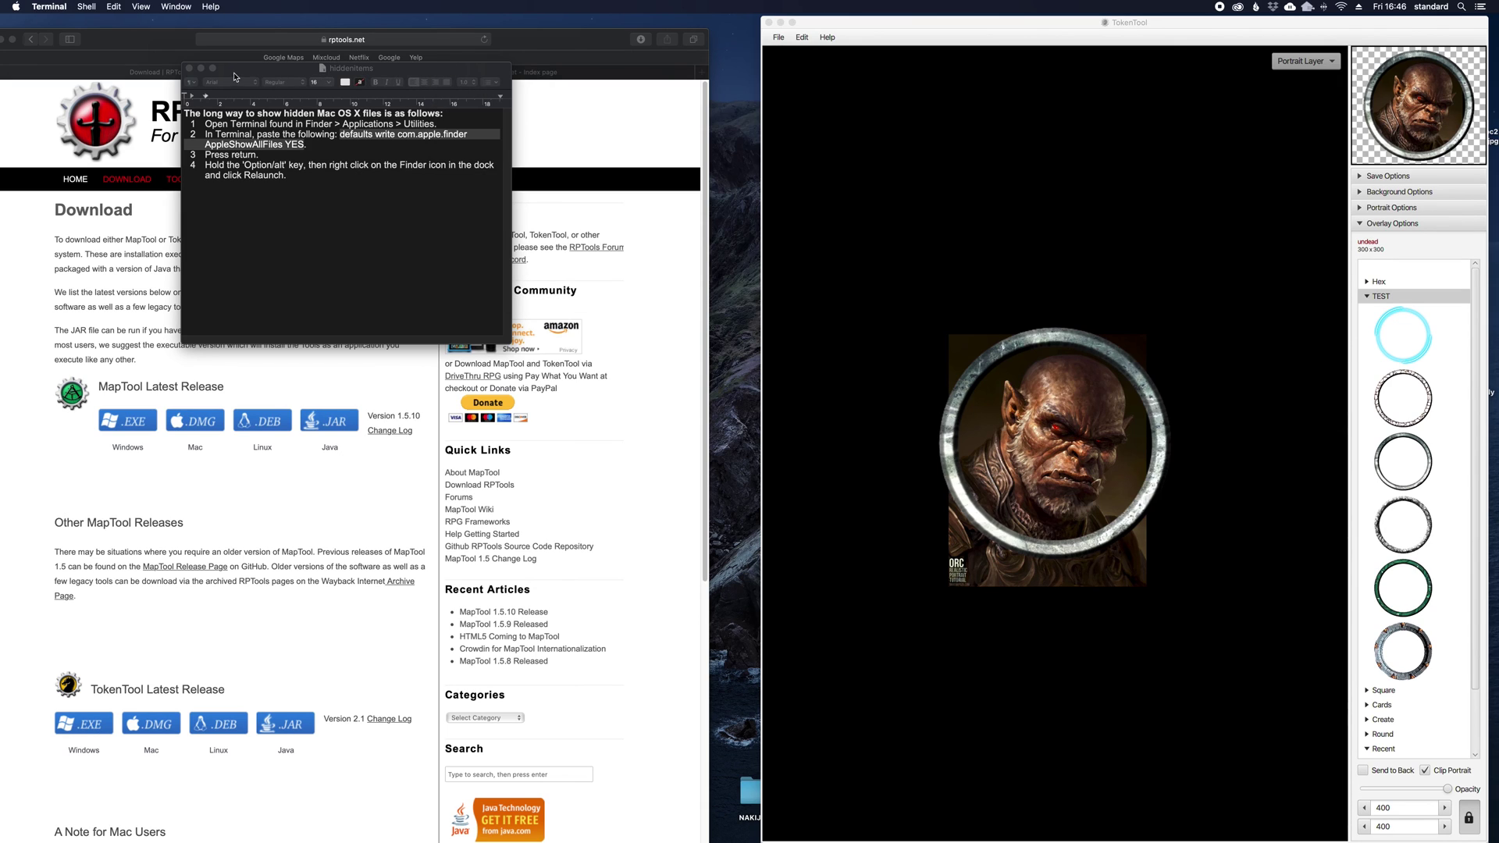
pyautogui.click(189, 68)
pyautogui.moveTo(113, 50); pyautogui.dragTo(153, 60)
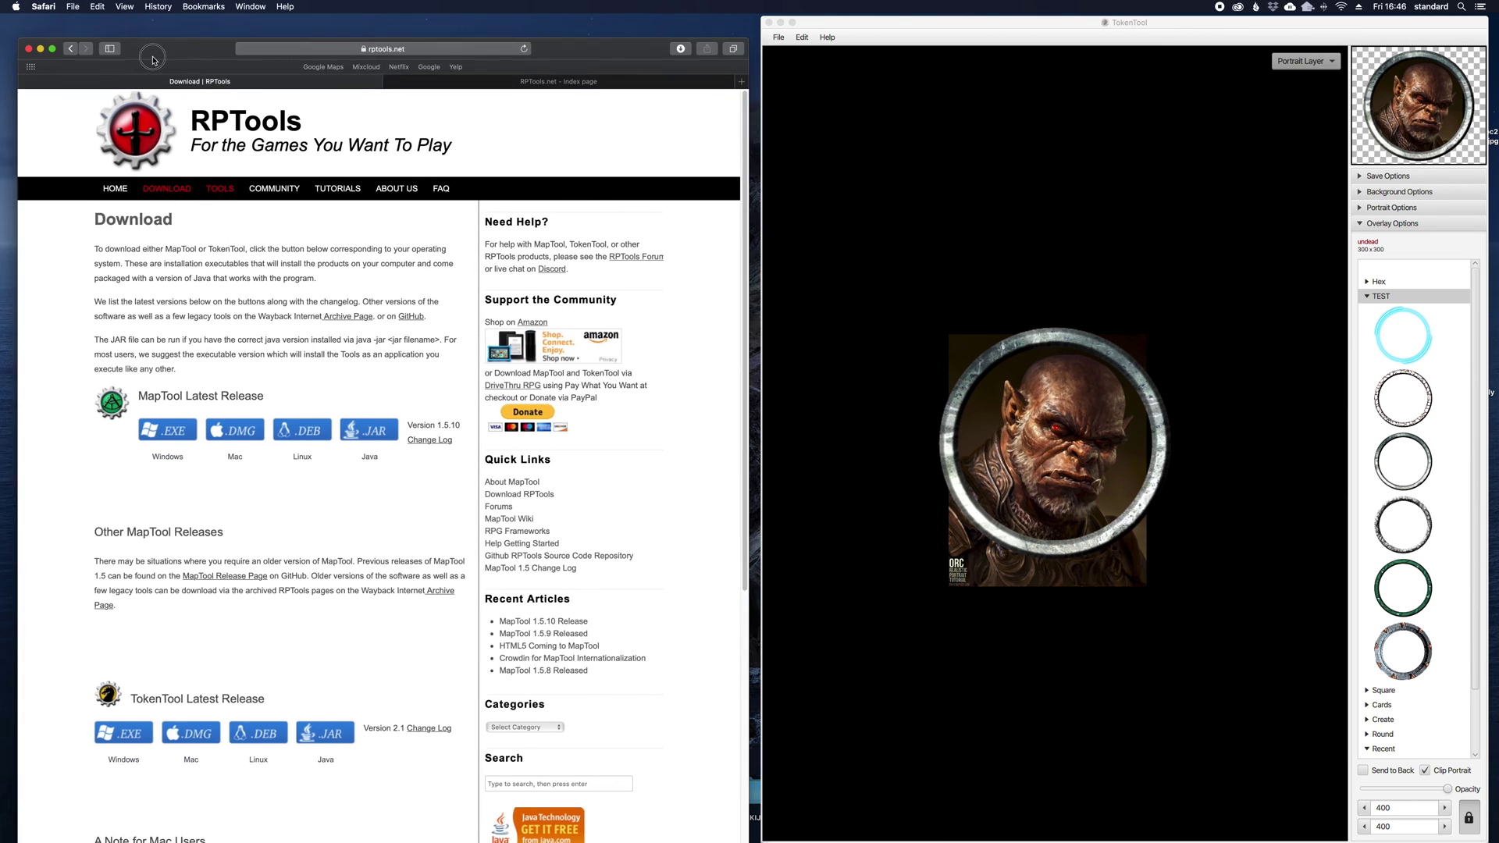
pyautogui.press('super+w')
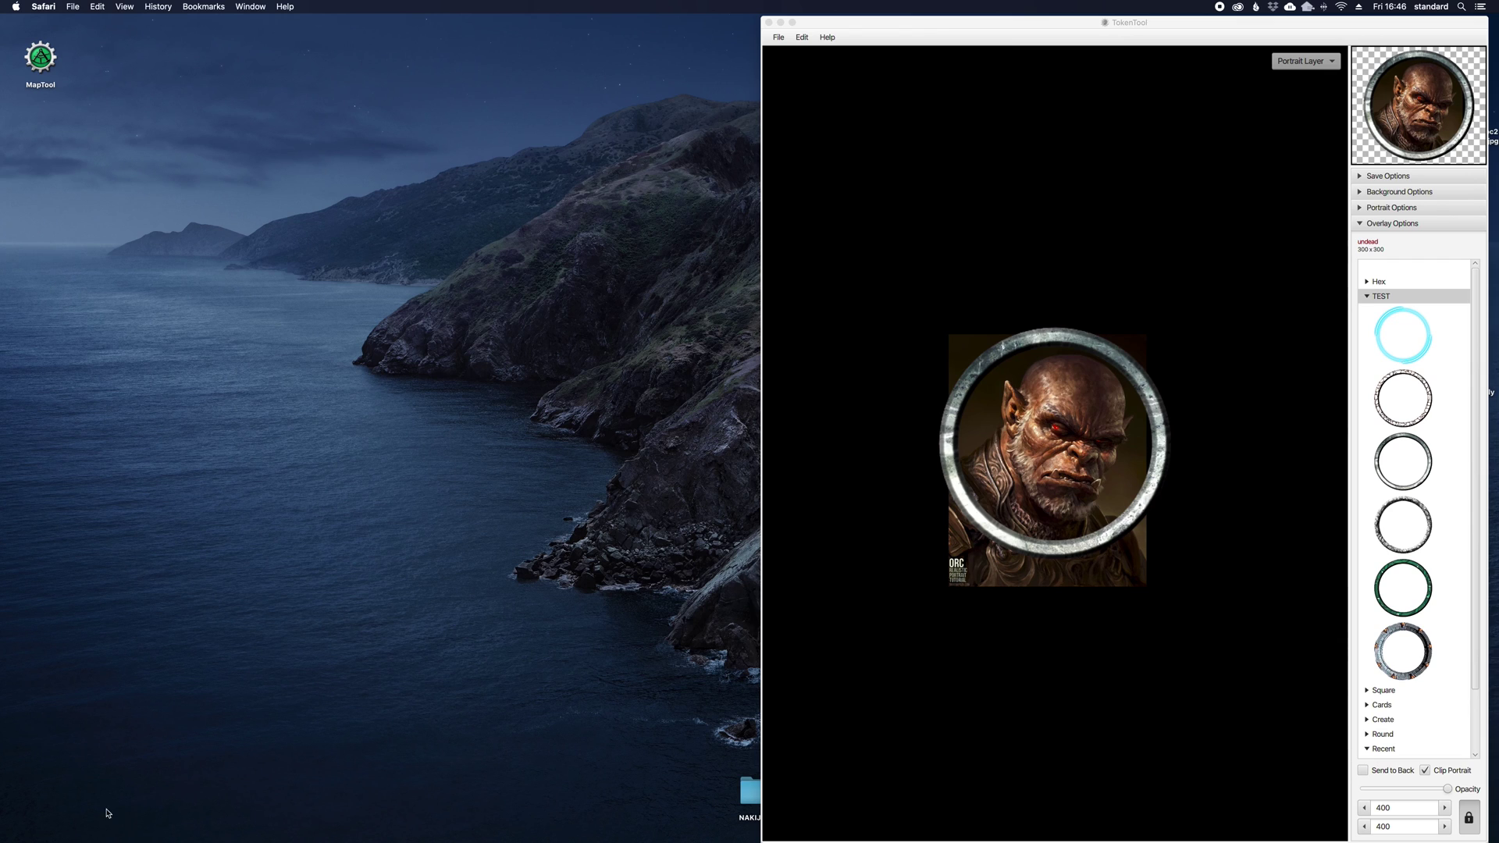
# - Relaunch Finder from the Dock, then move the TokenTool window left and orc.png up
pyautogui.rightClick(65, 820)
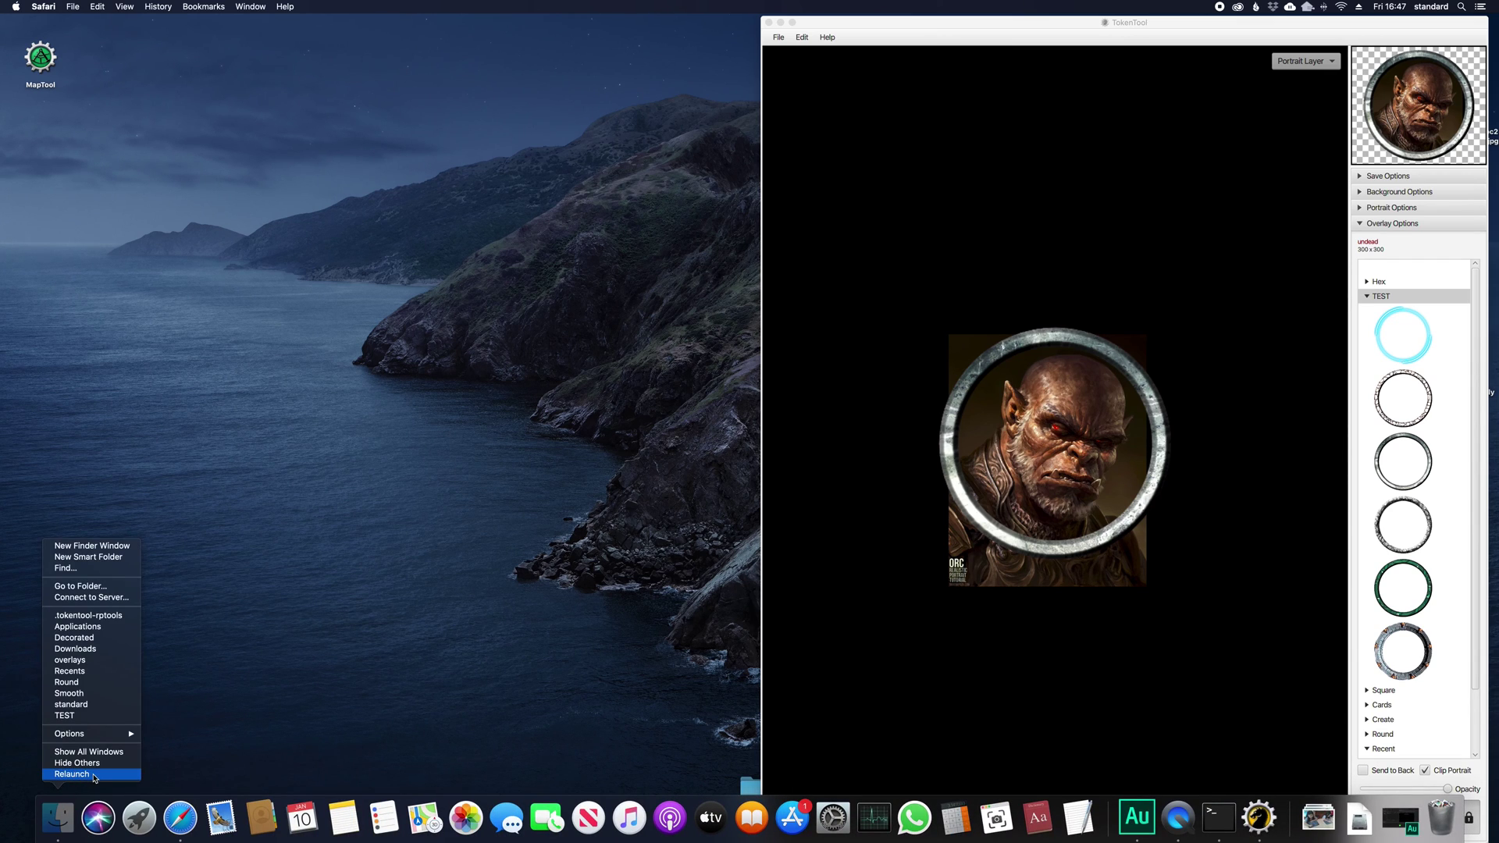
pyautogui.click(94, 776)
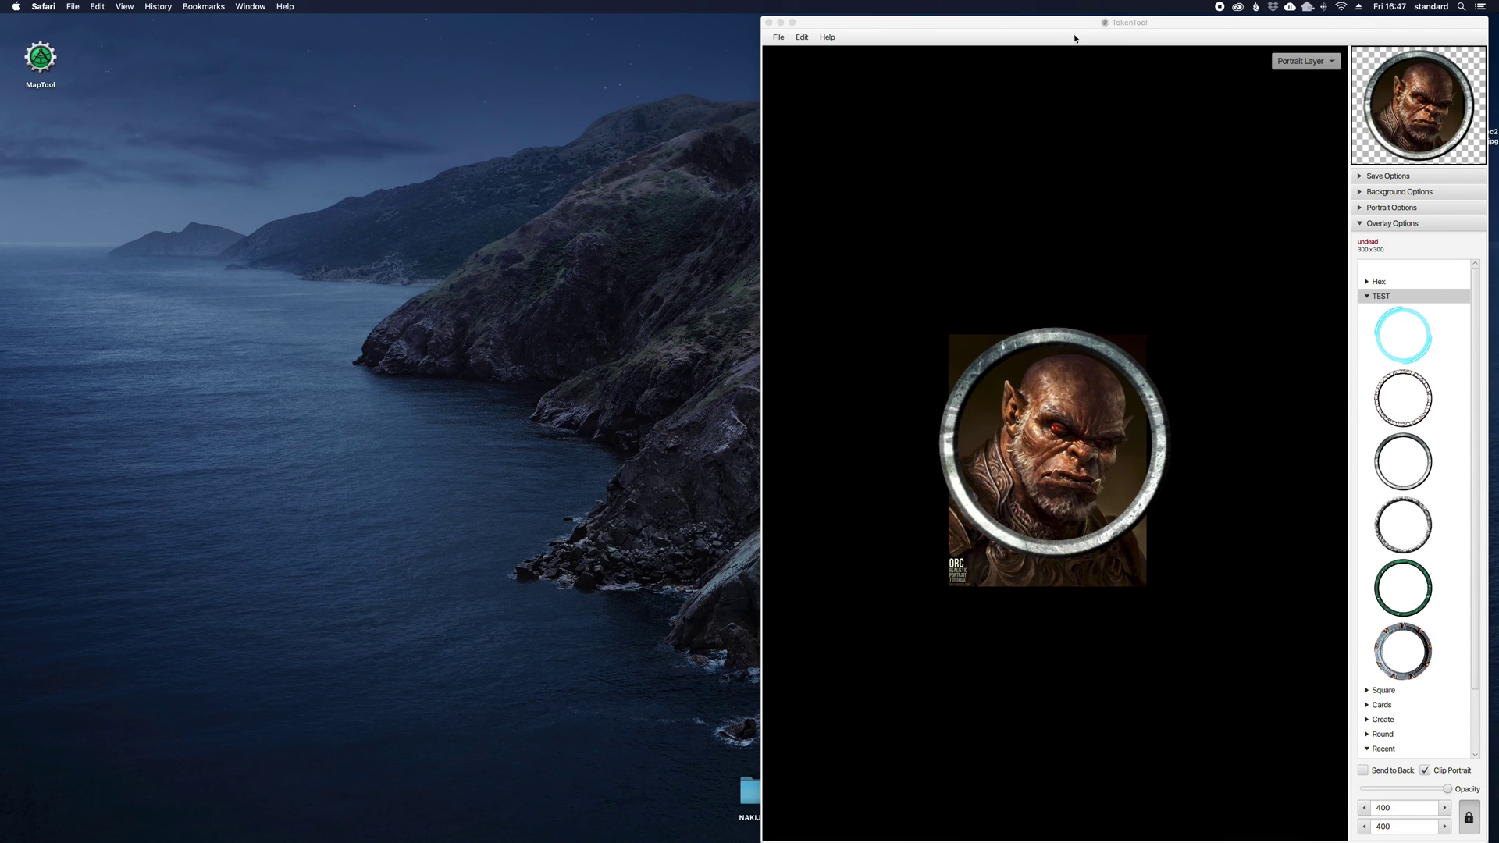
pyautogui.moveTo(1061, 25); pyautogui.dragTo(857, 24)
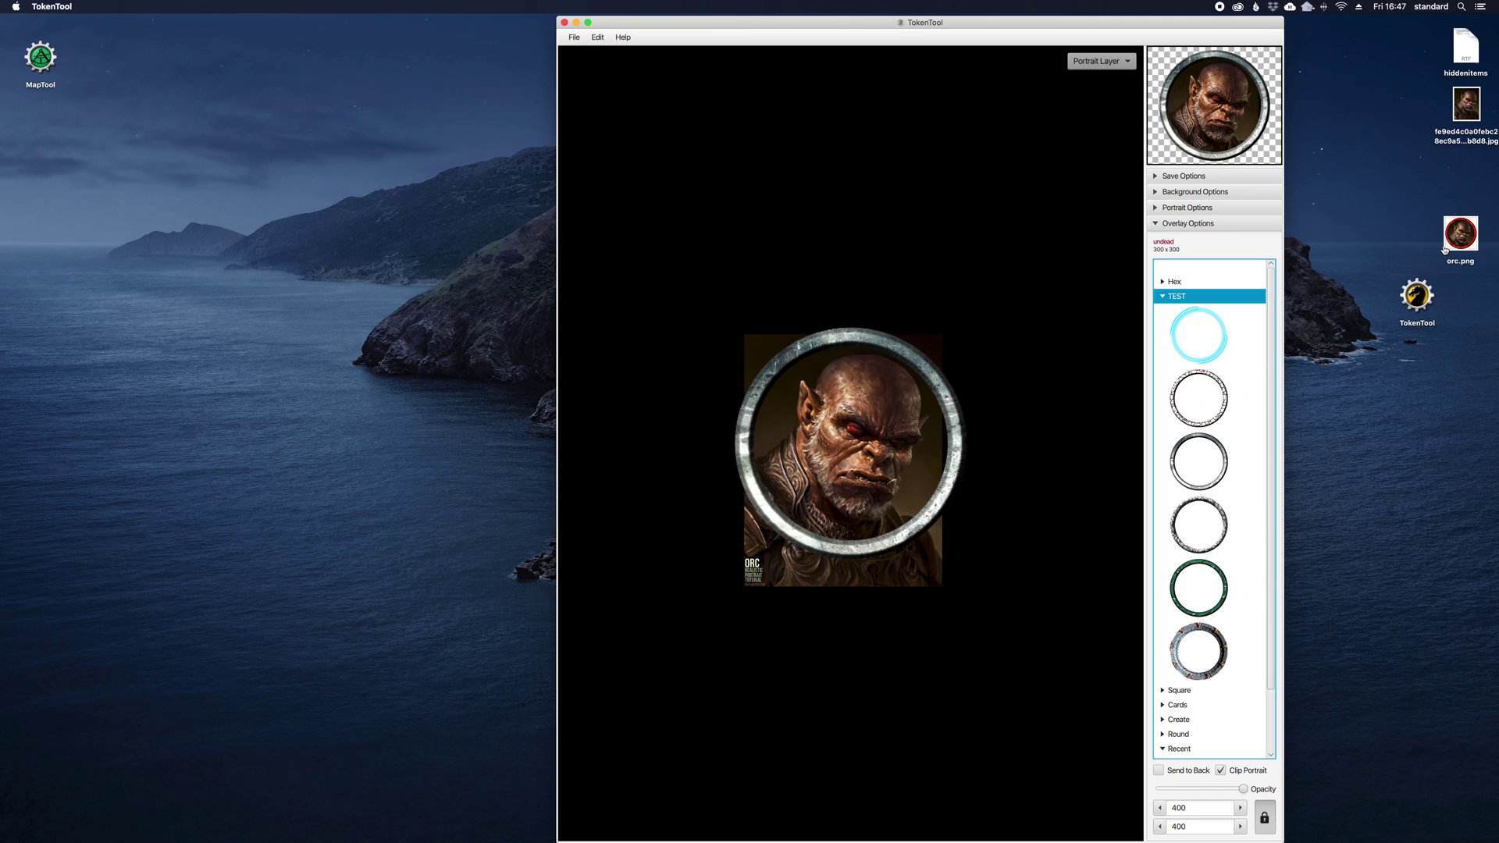
pyautogui.moveTo(1451, 244); pyautogui.dragTo(1447, 201)
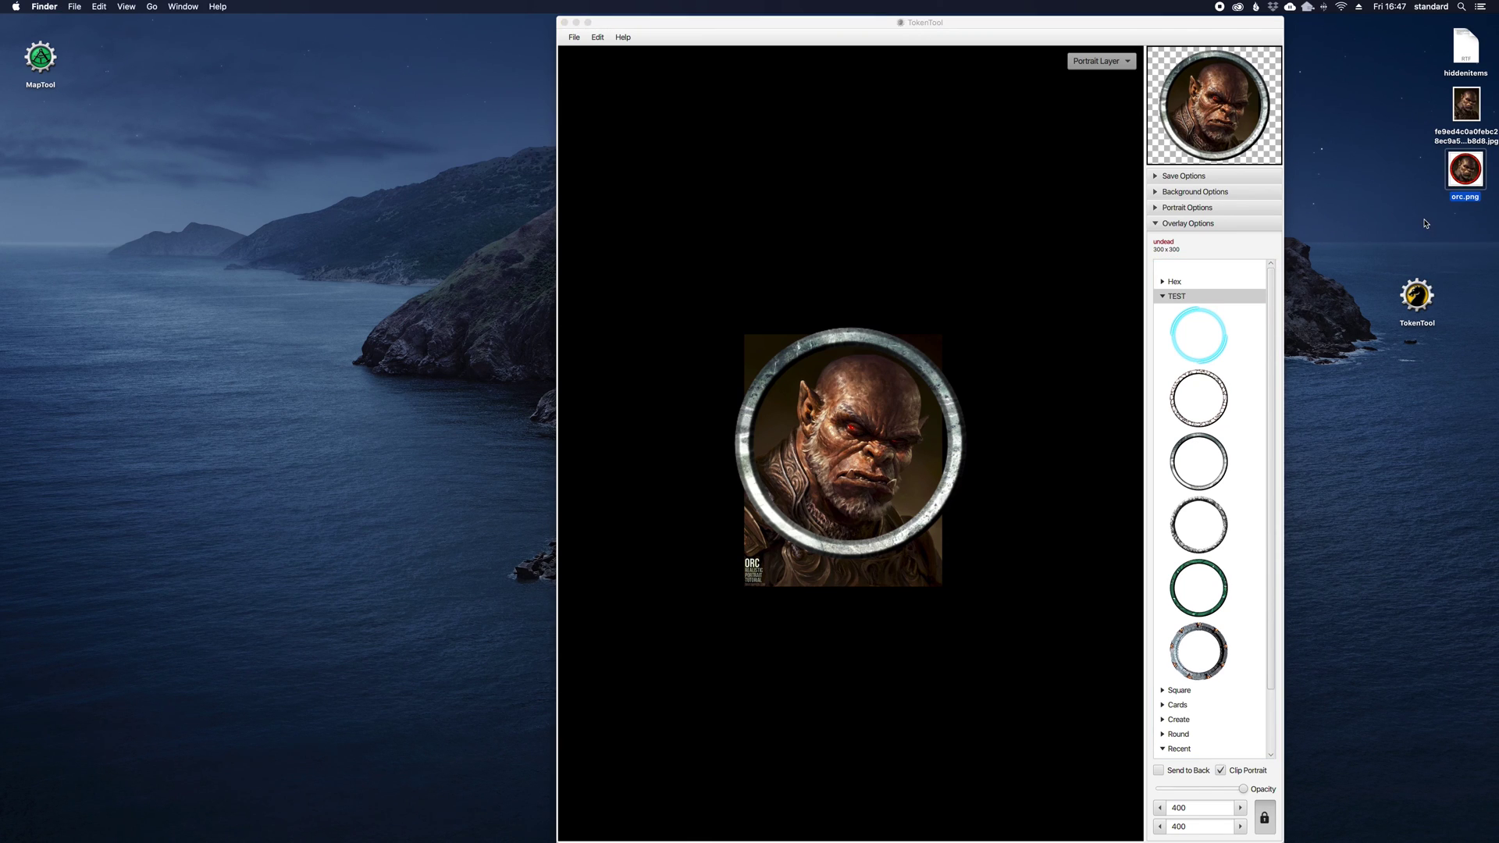